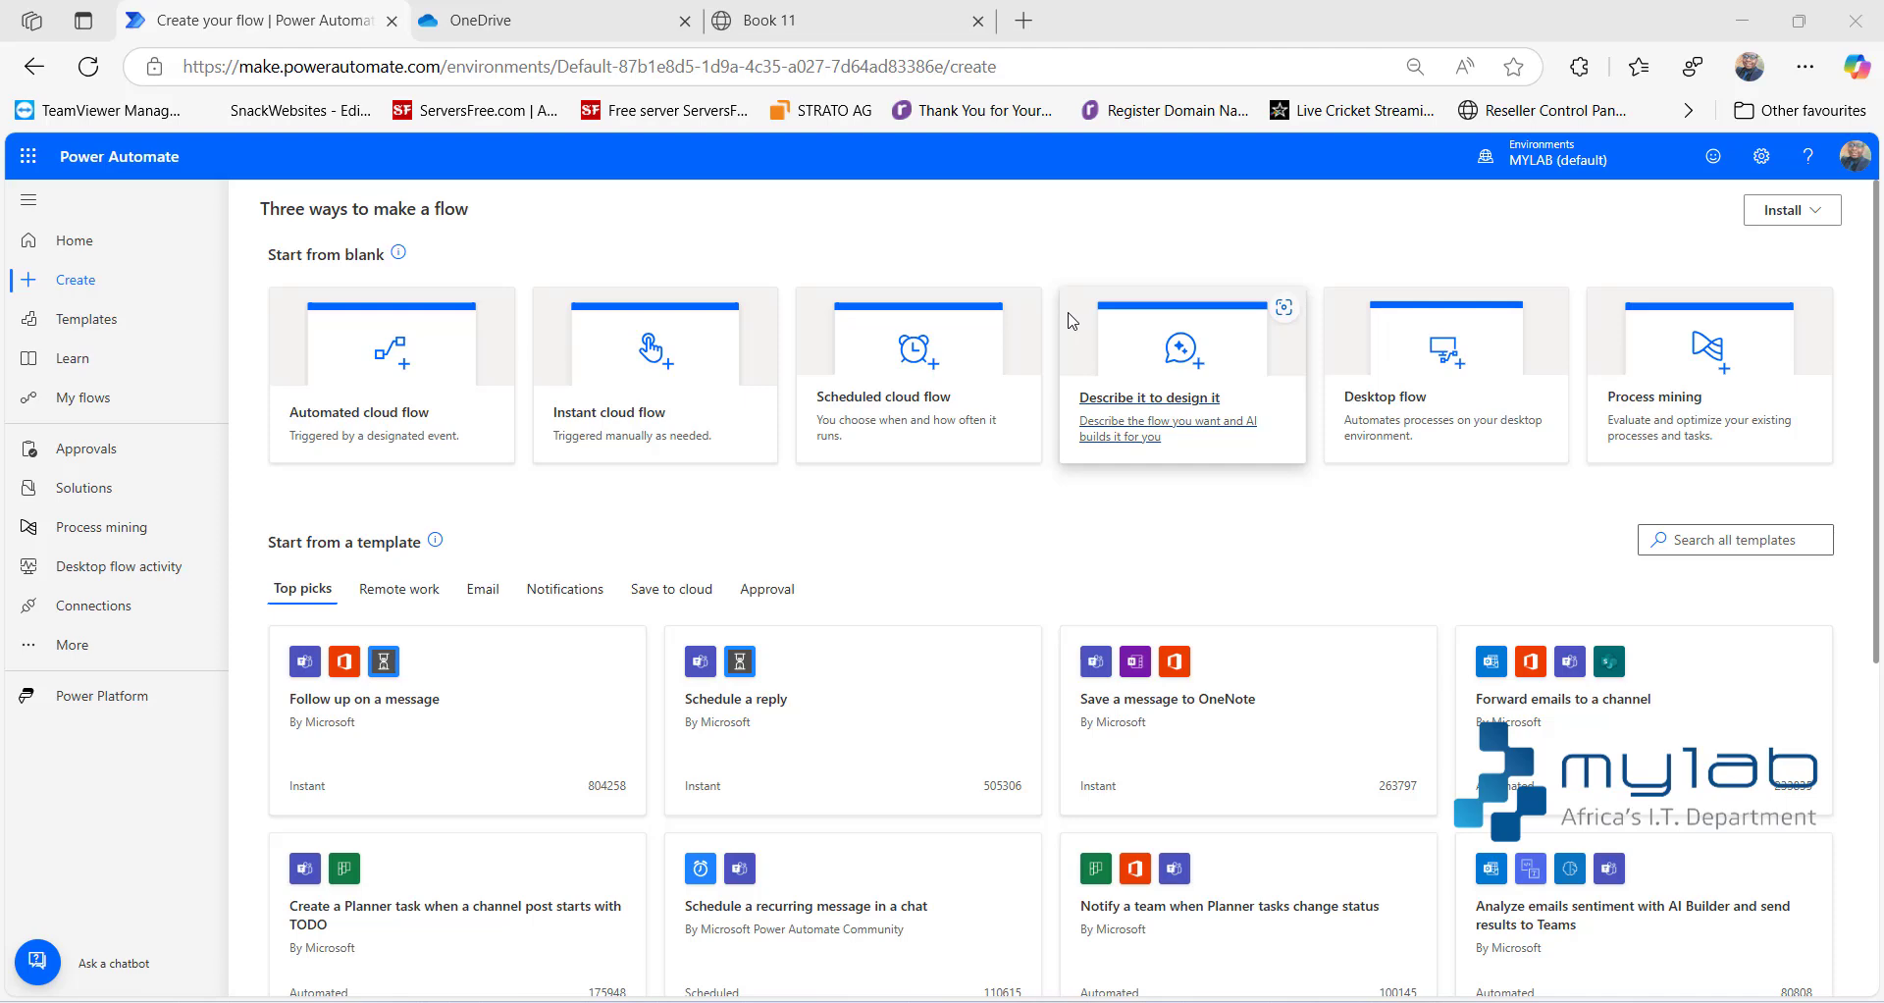
- Examine the OneDrive inv folder holding Quotes.xlsx and the invoice table in the Book 11 workbook, alongside the Power Automate create page
click(492, 21)
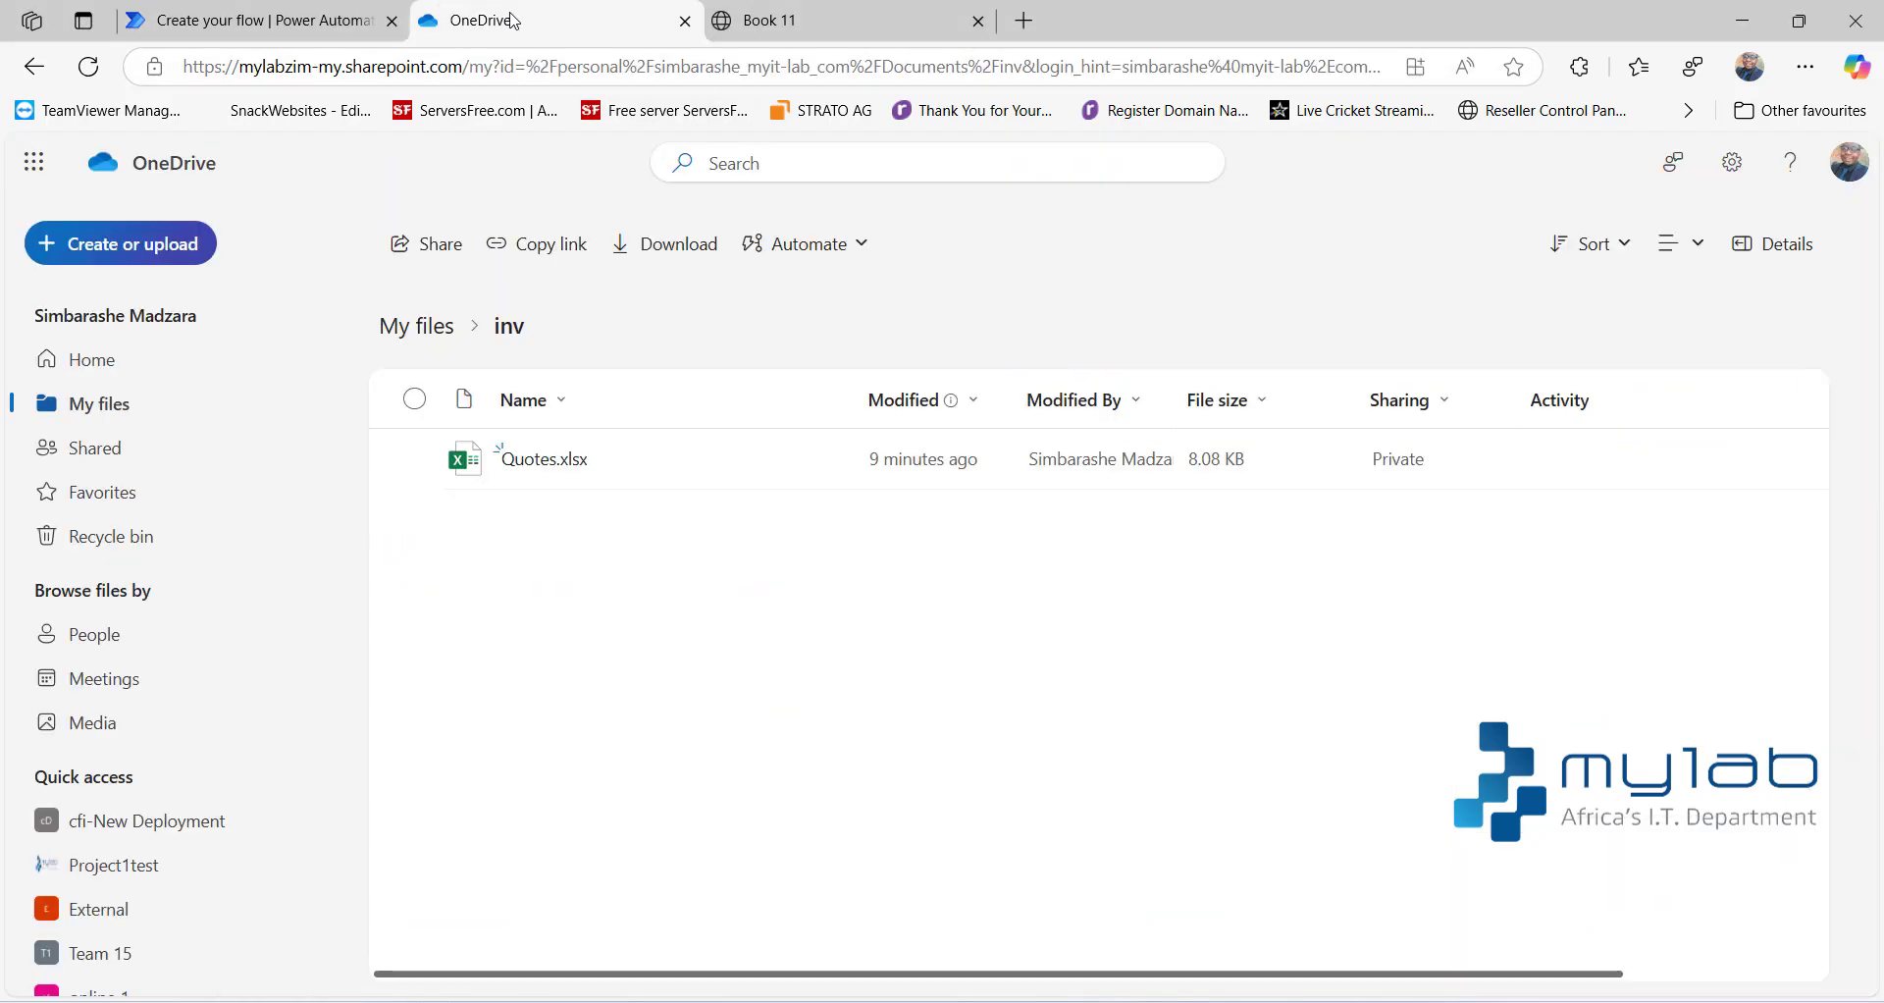
click(771, 22)
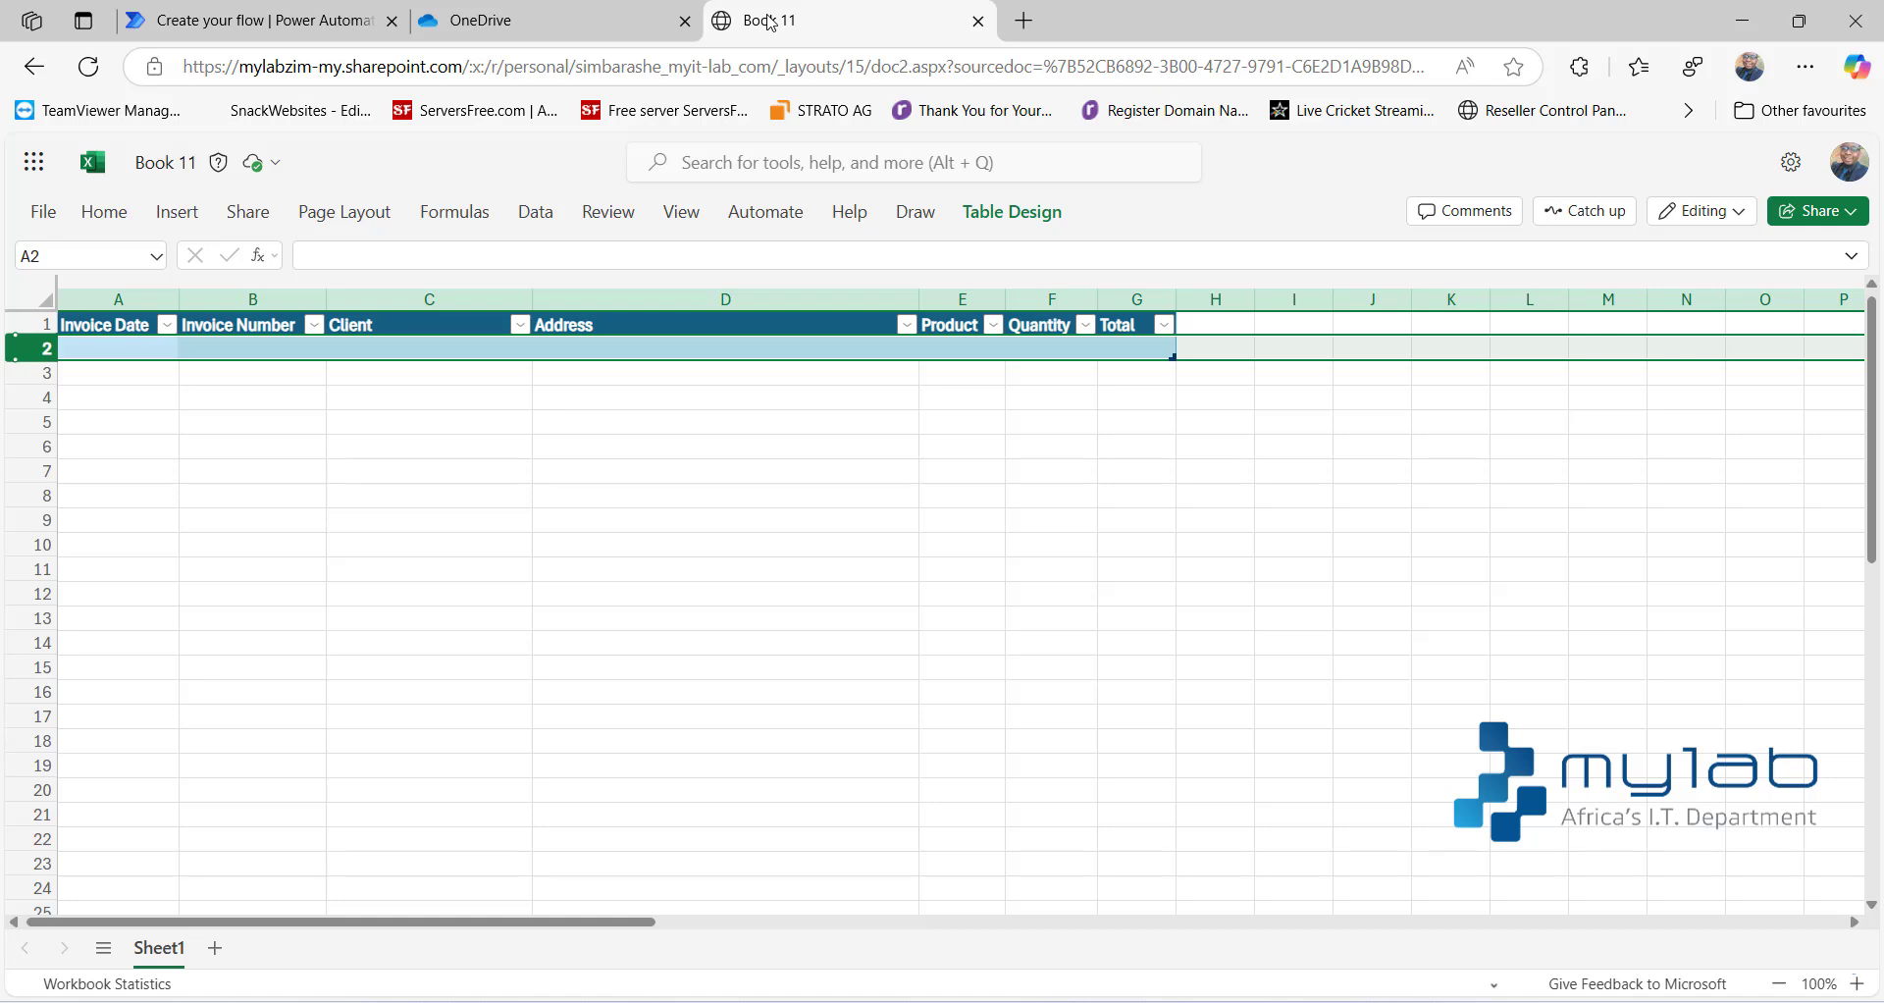
click(541, 30)
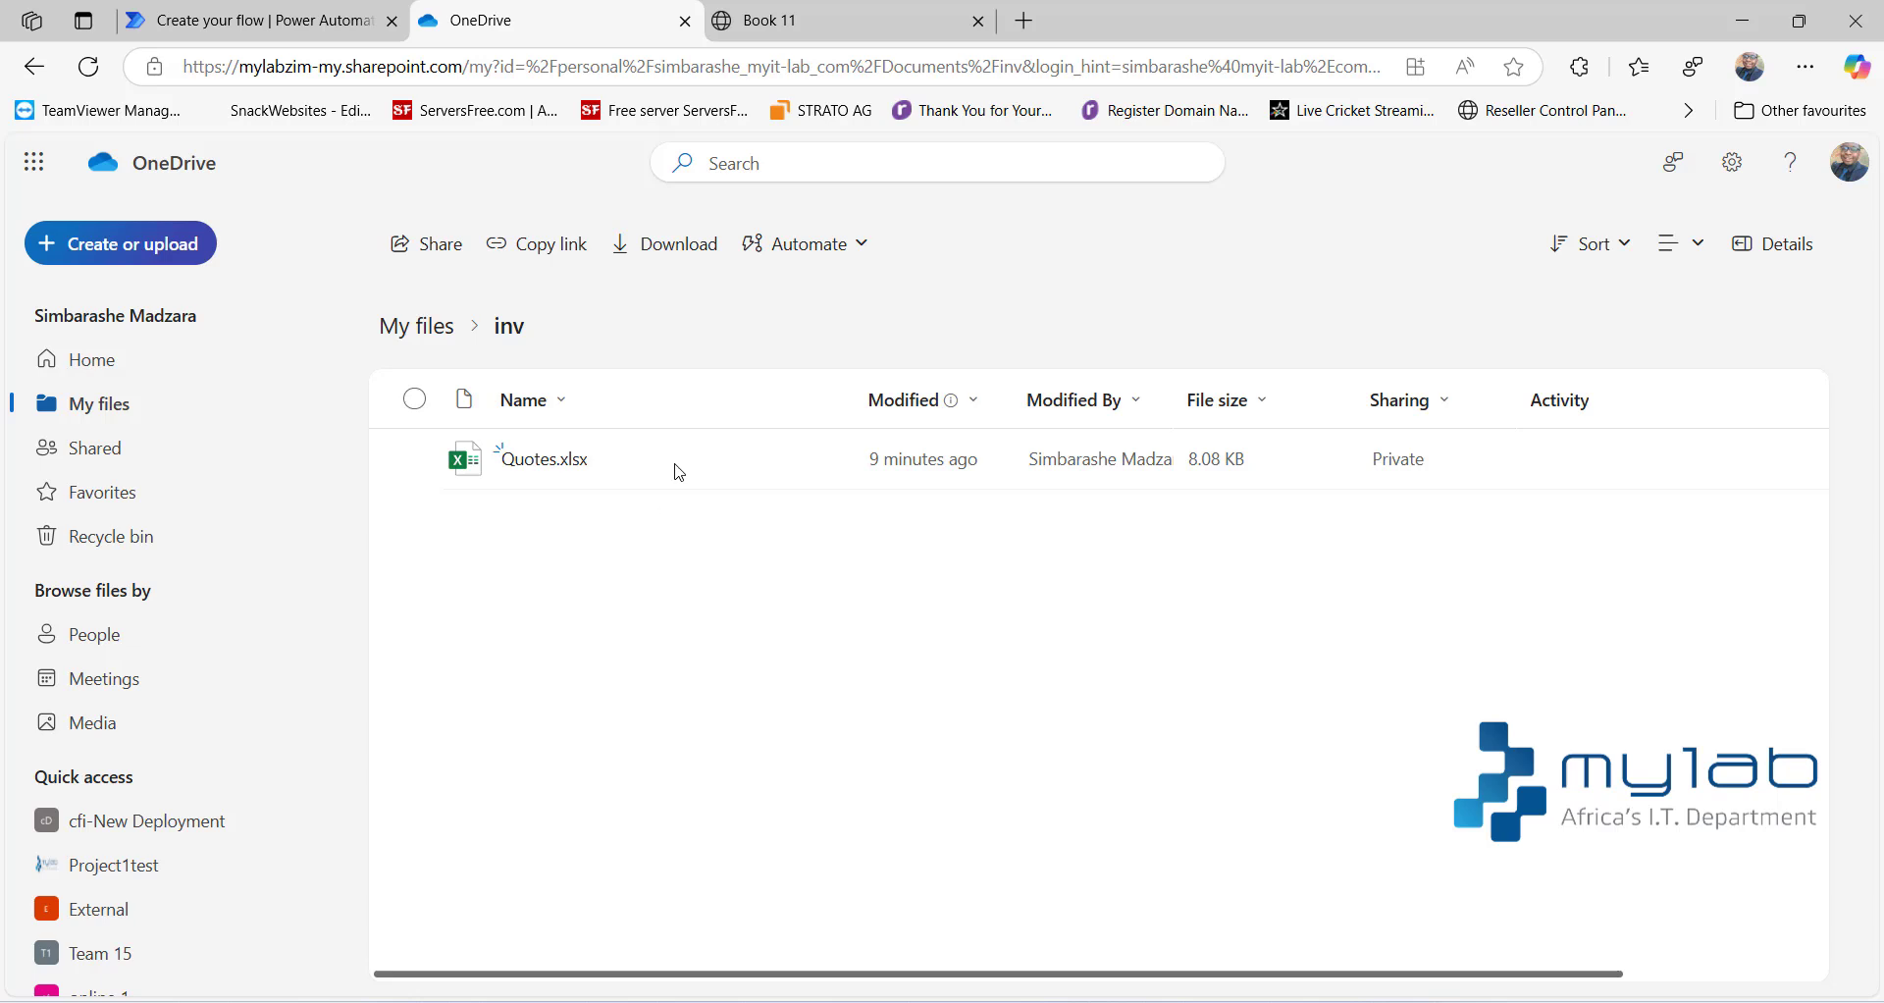
click(860, 28)
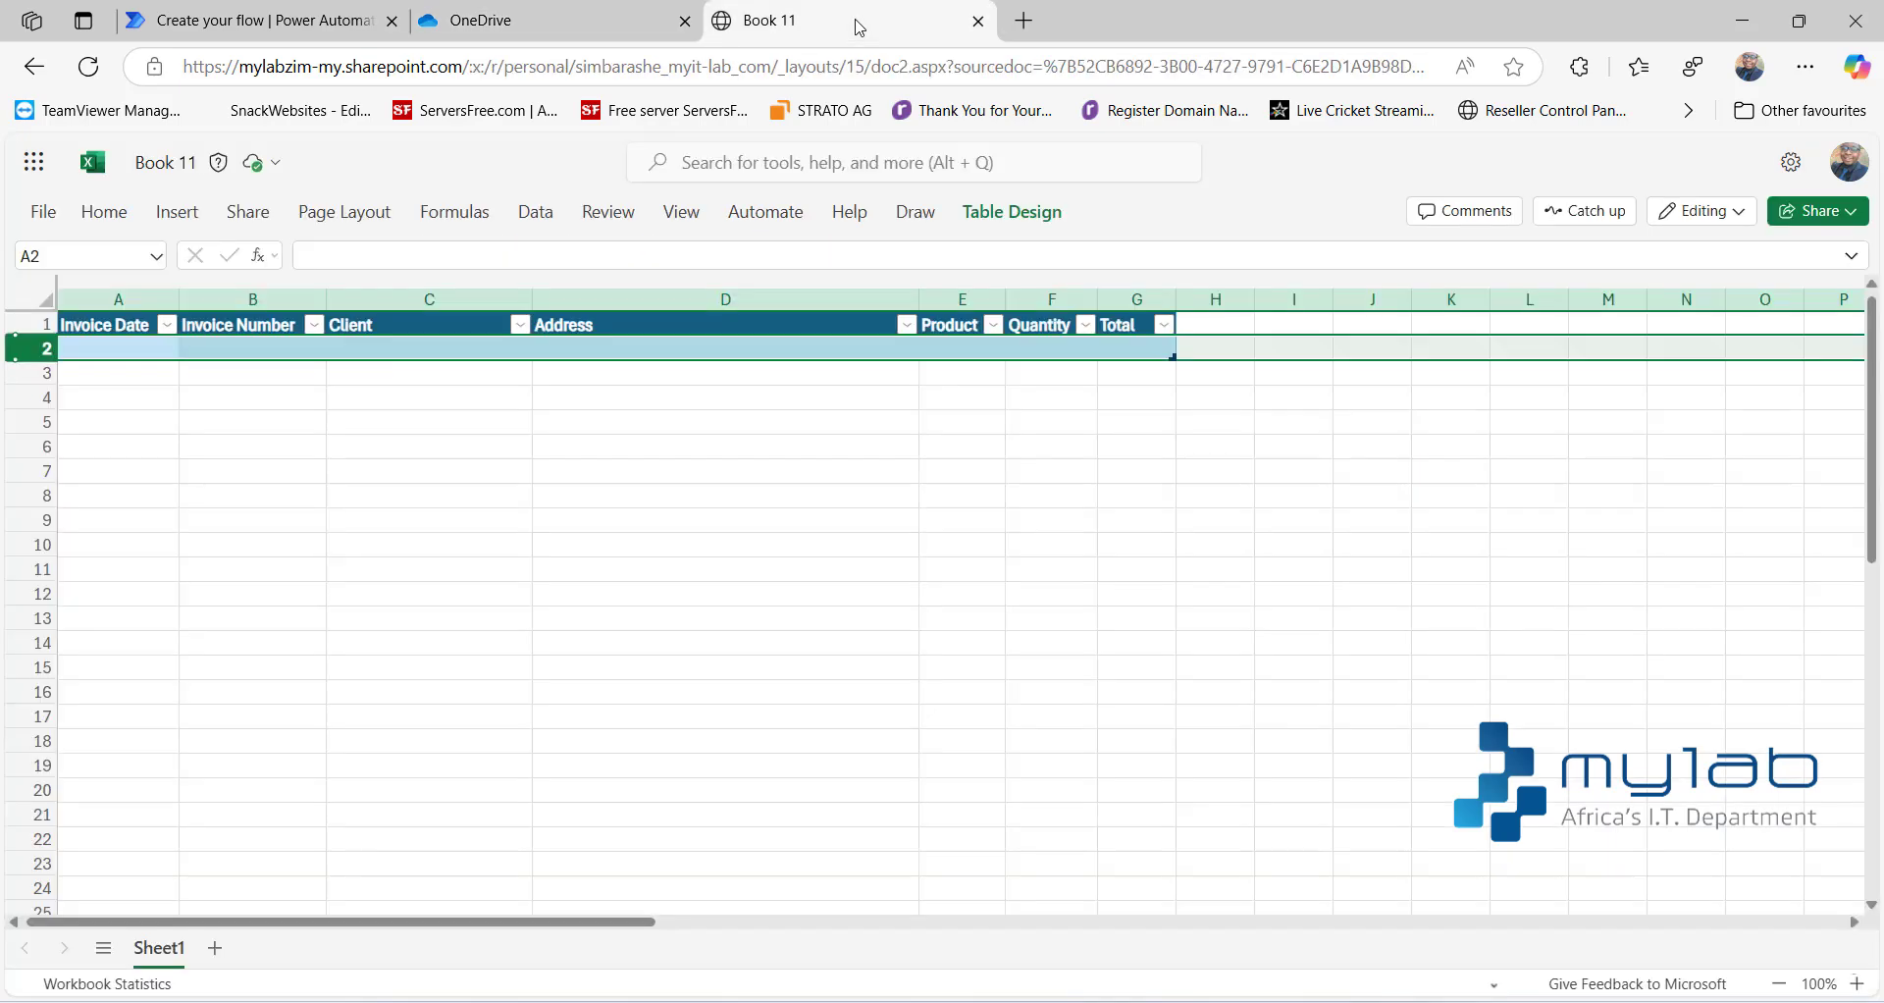
click(288, 34)
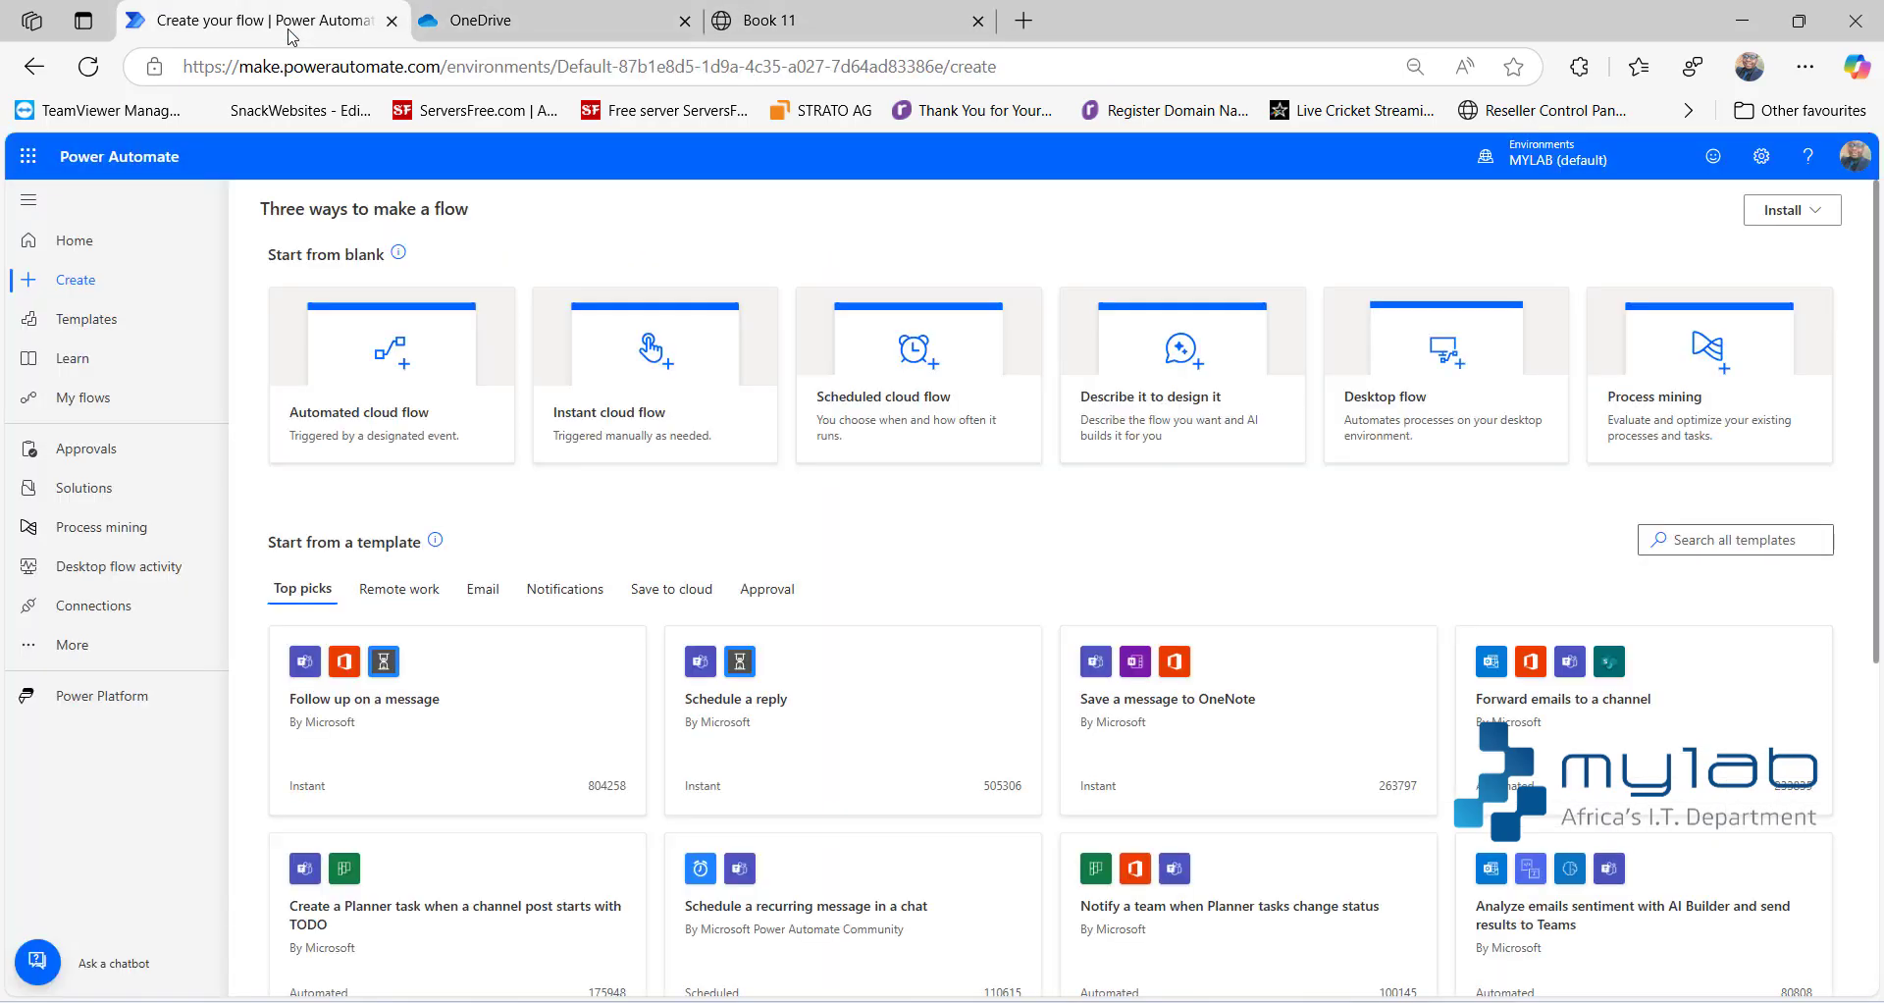
click(488, 35)
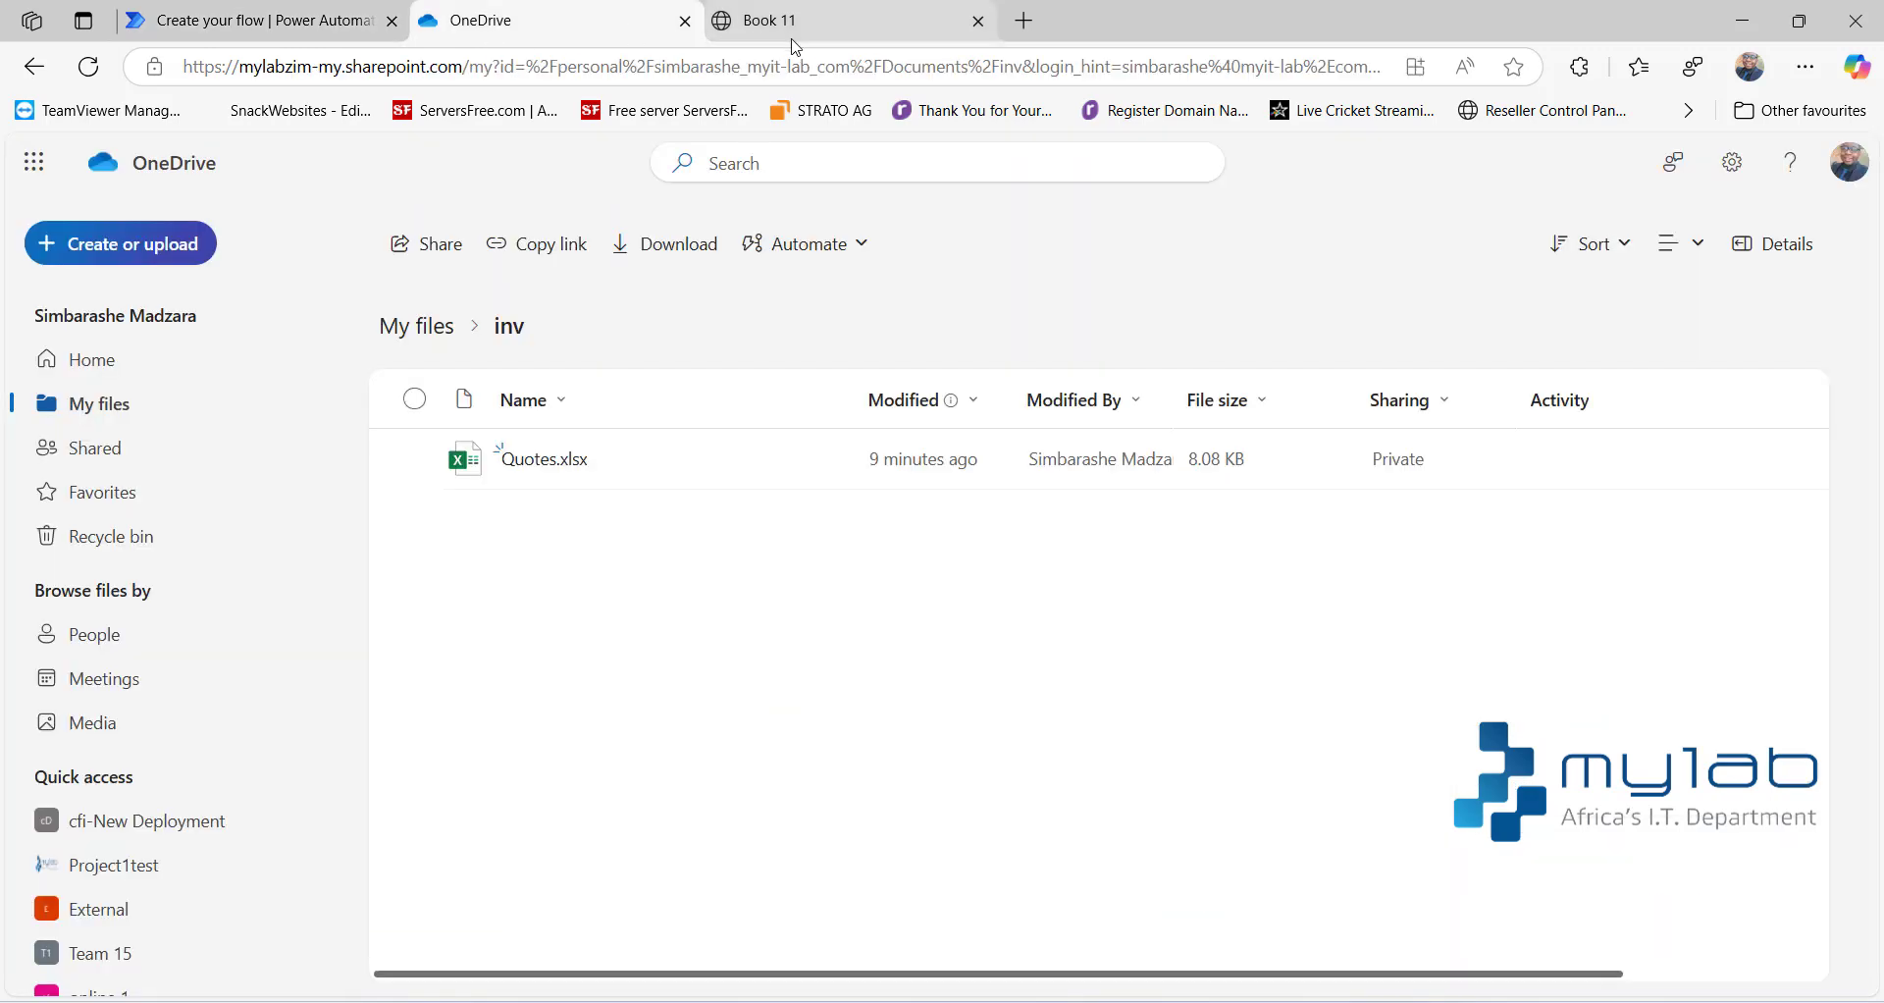
click(793, 39)
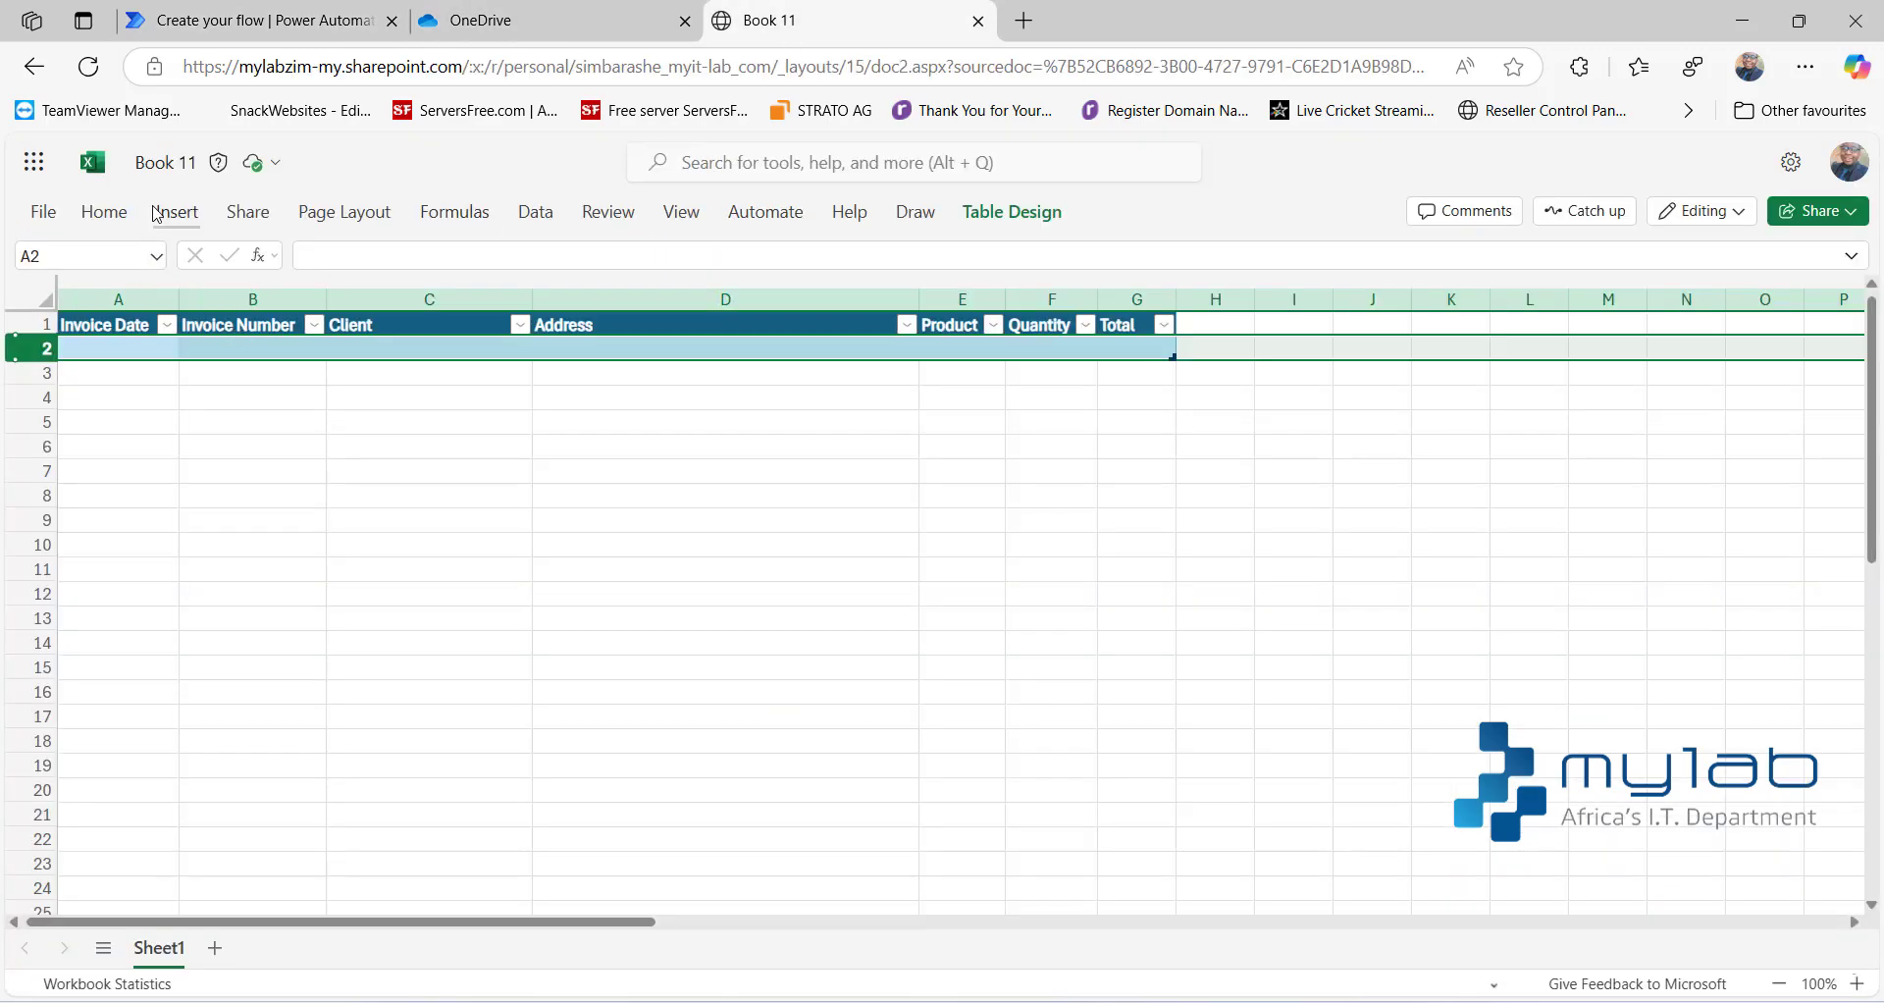
click(494, 37)
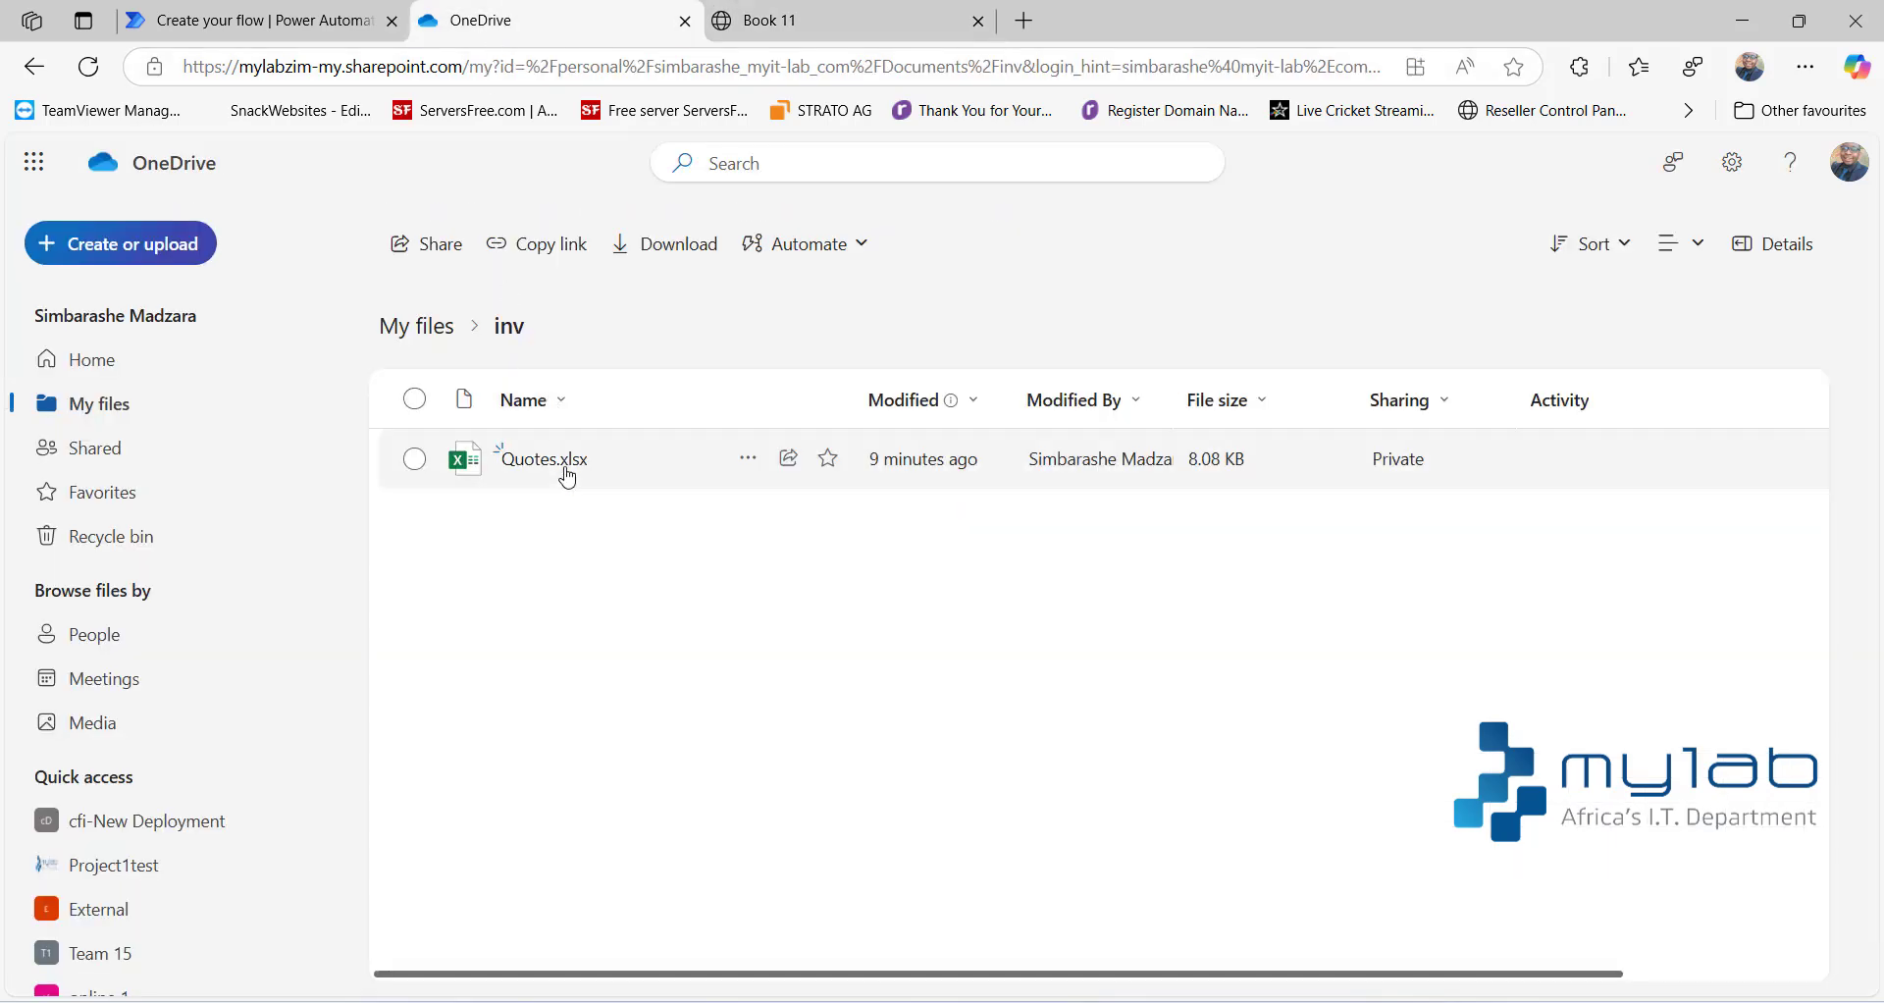
click(850, 21)
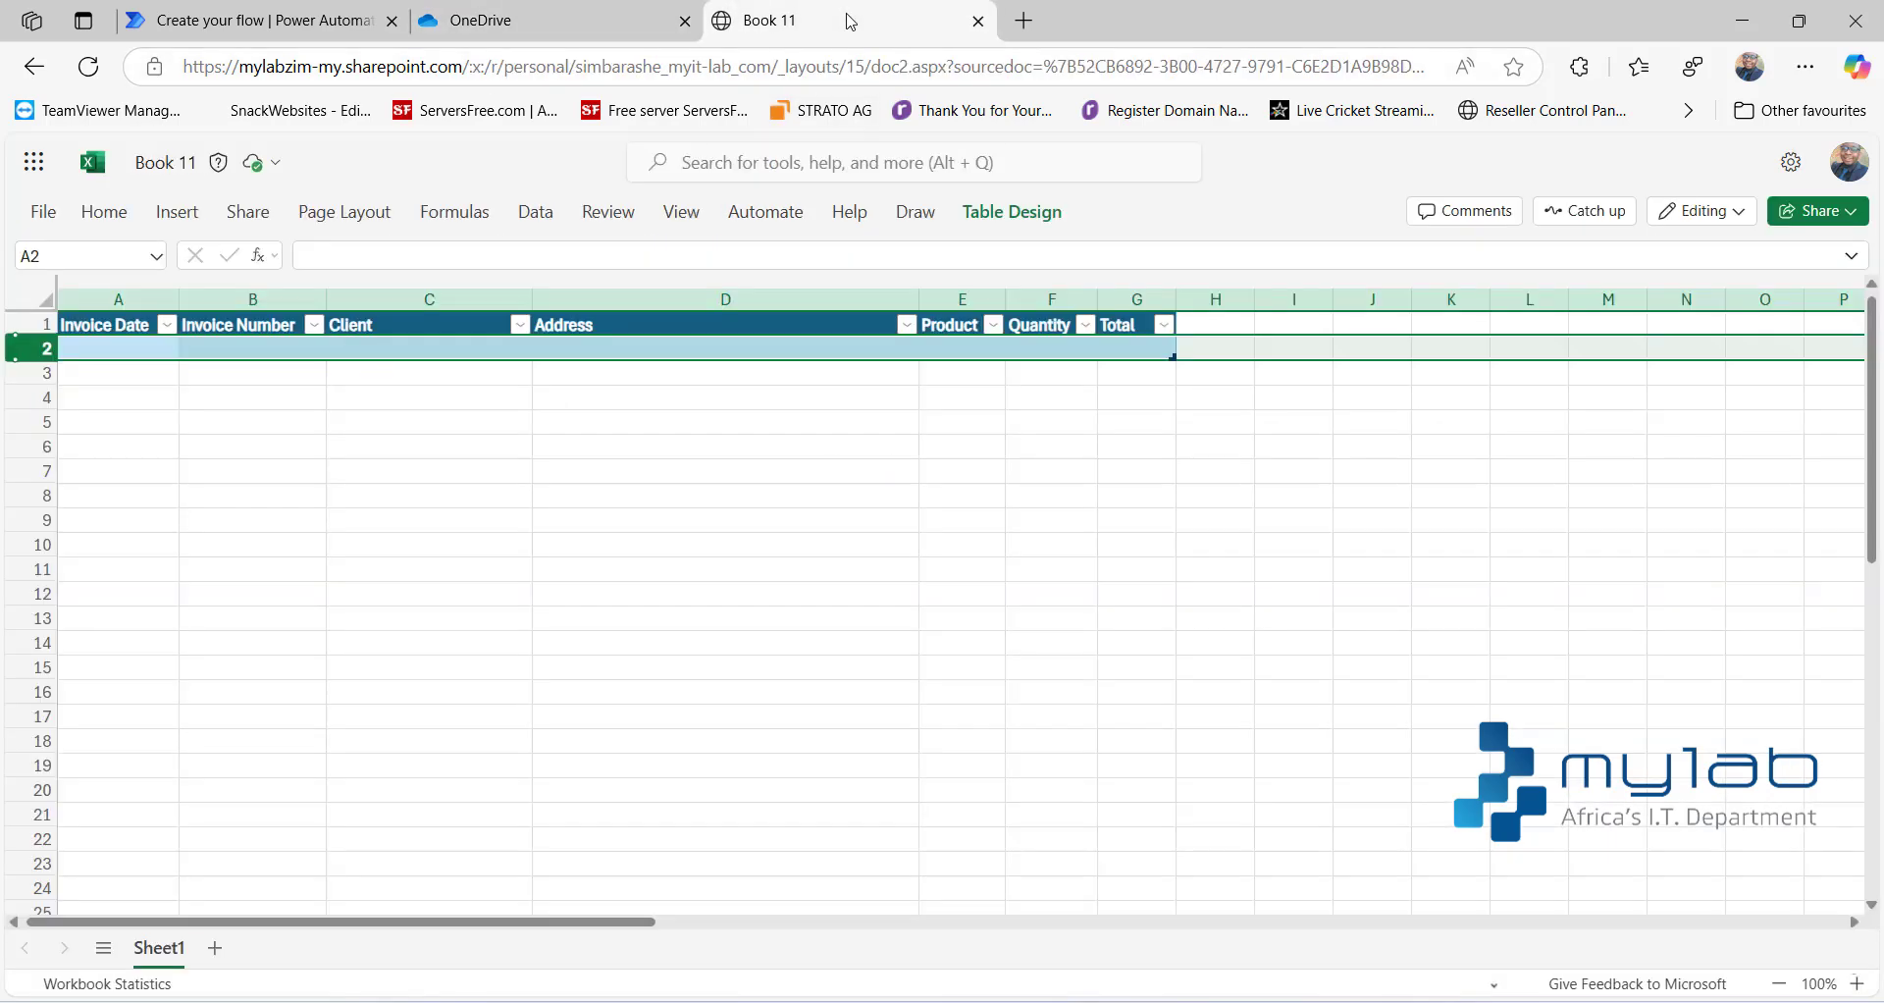
- Check the table name in the design properties of Book 11's invoice table
click(536, 211)
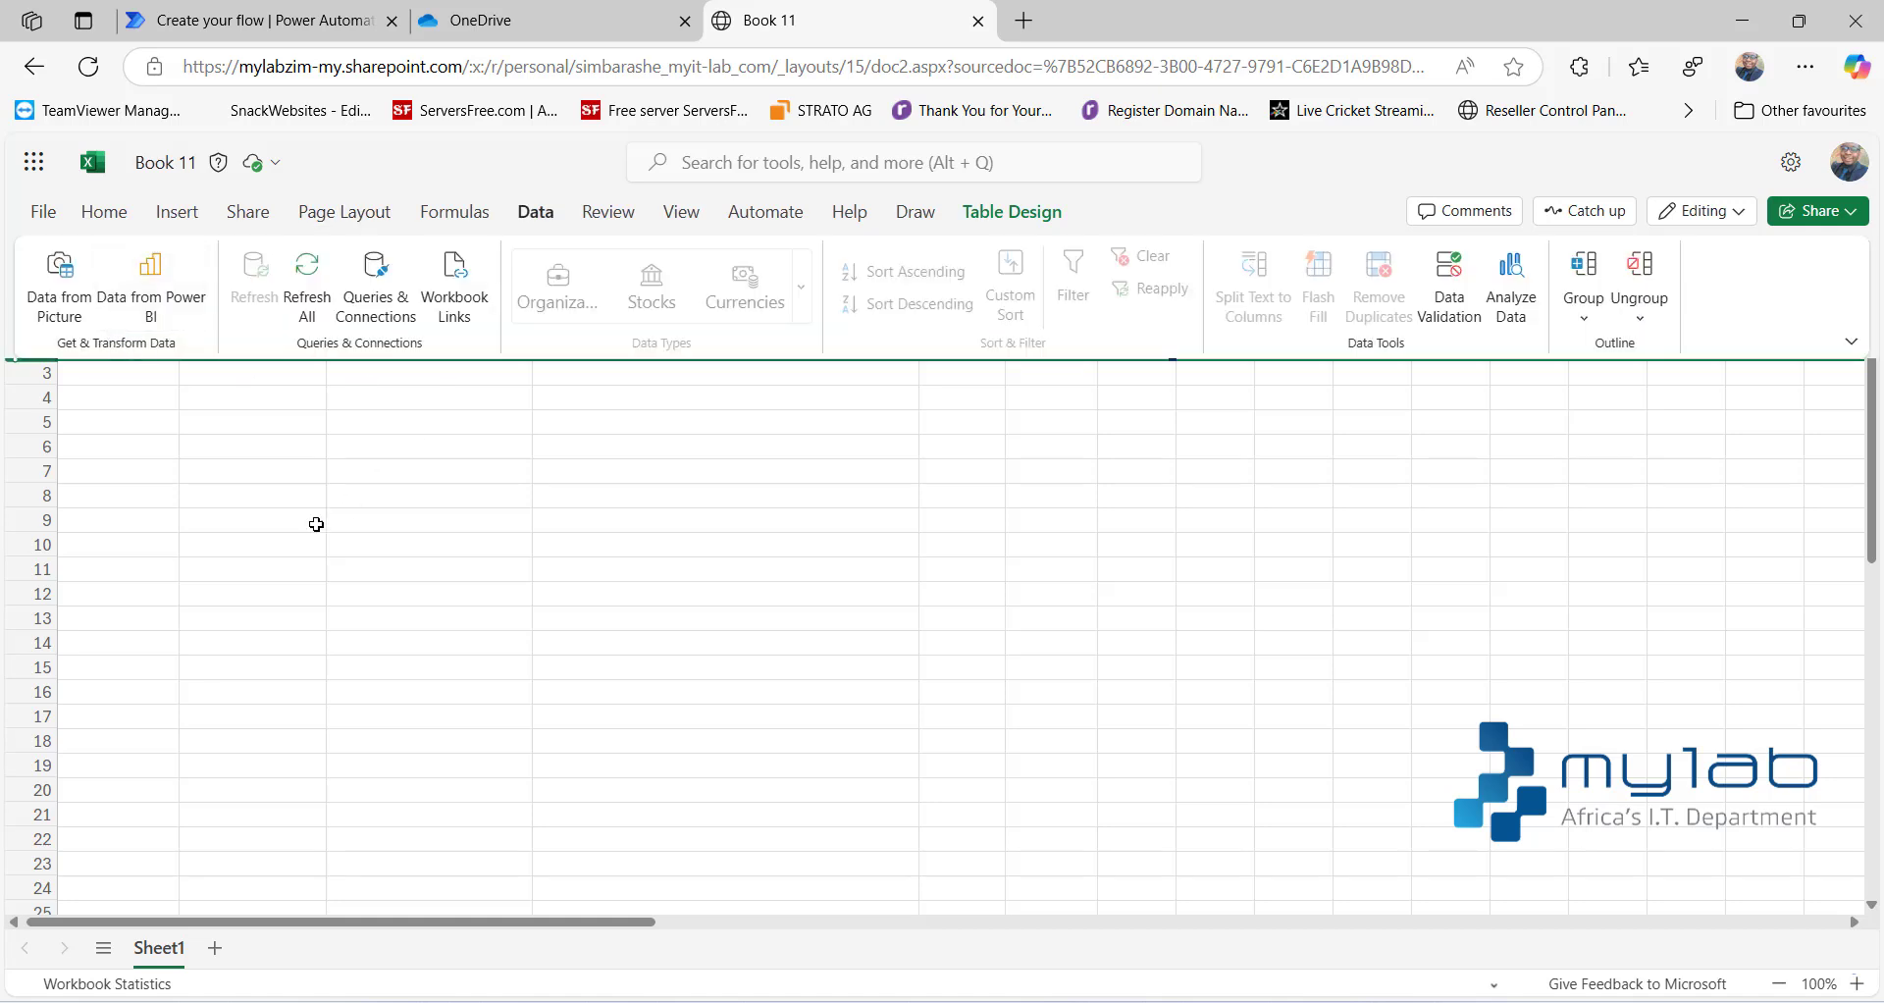
click(250, 479)
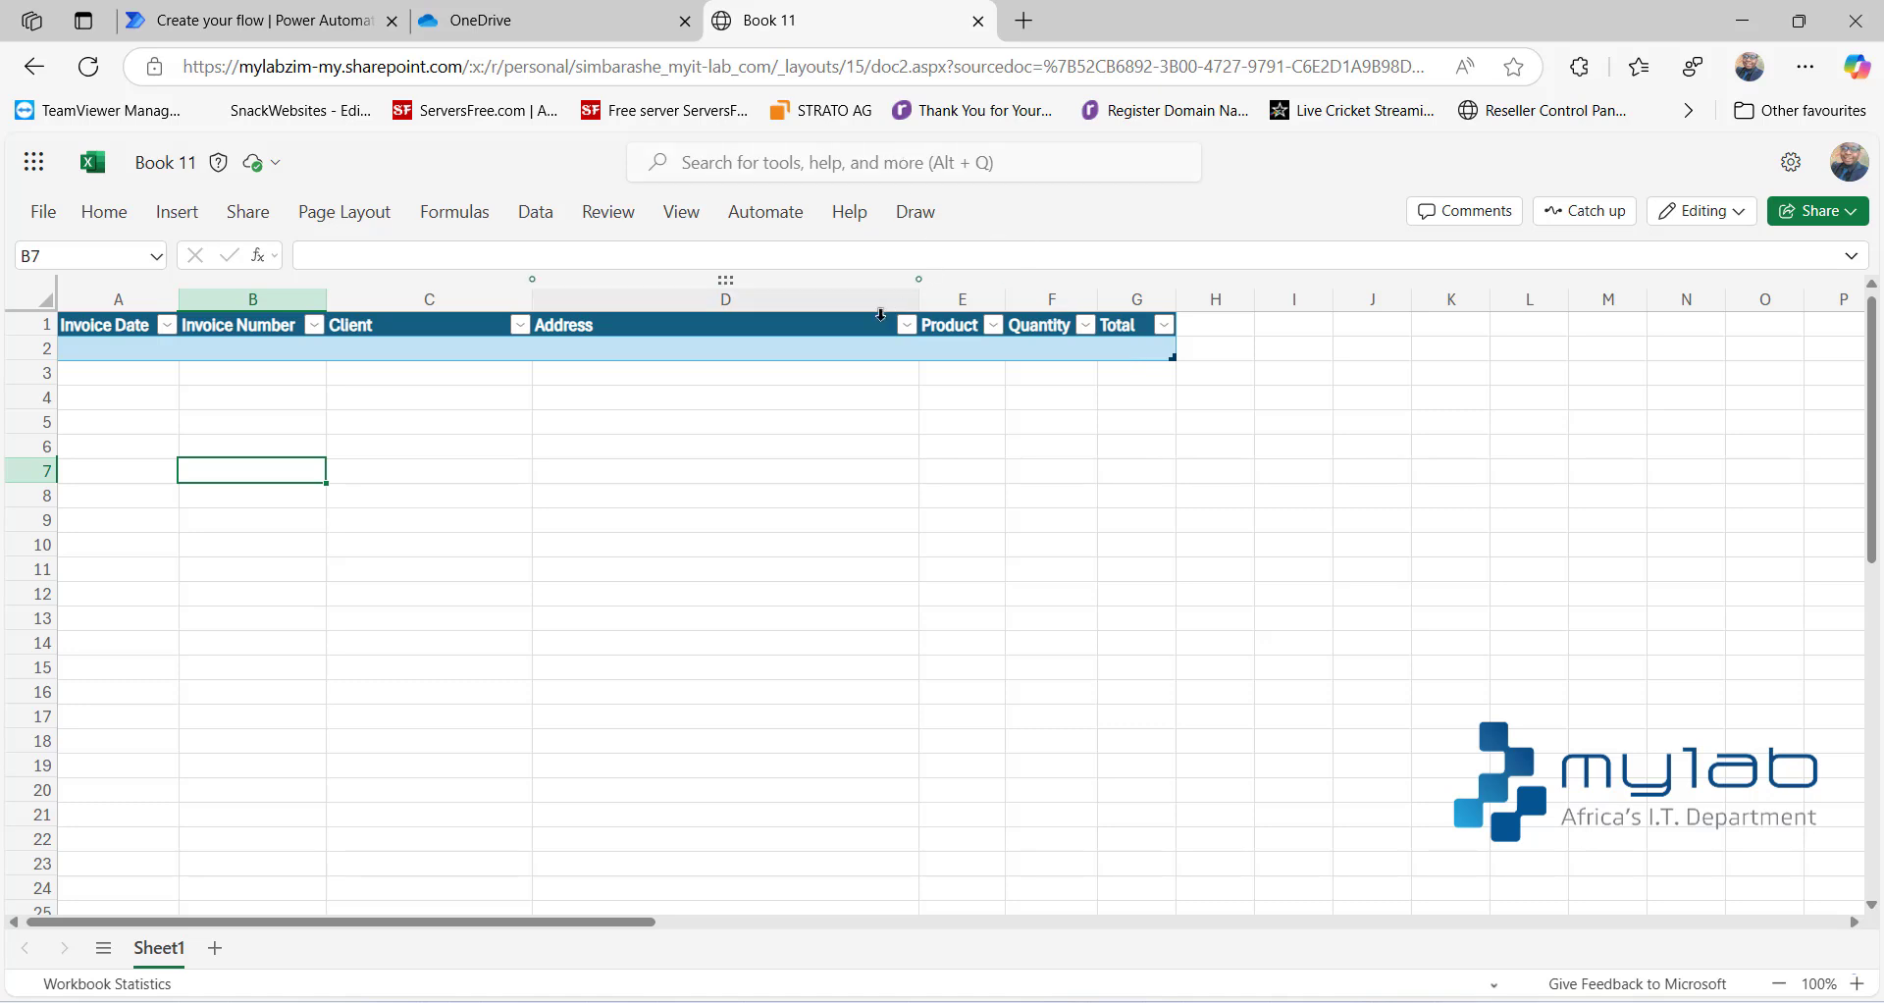
click(824, 345)
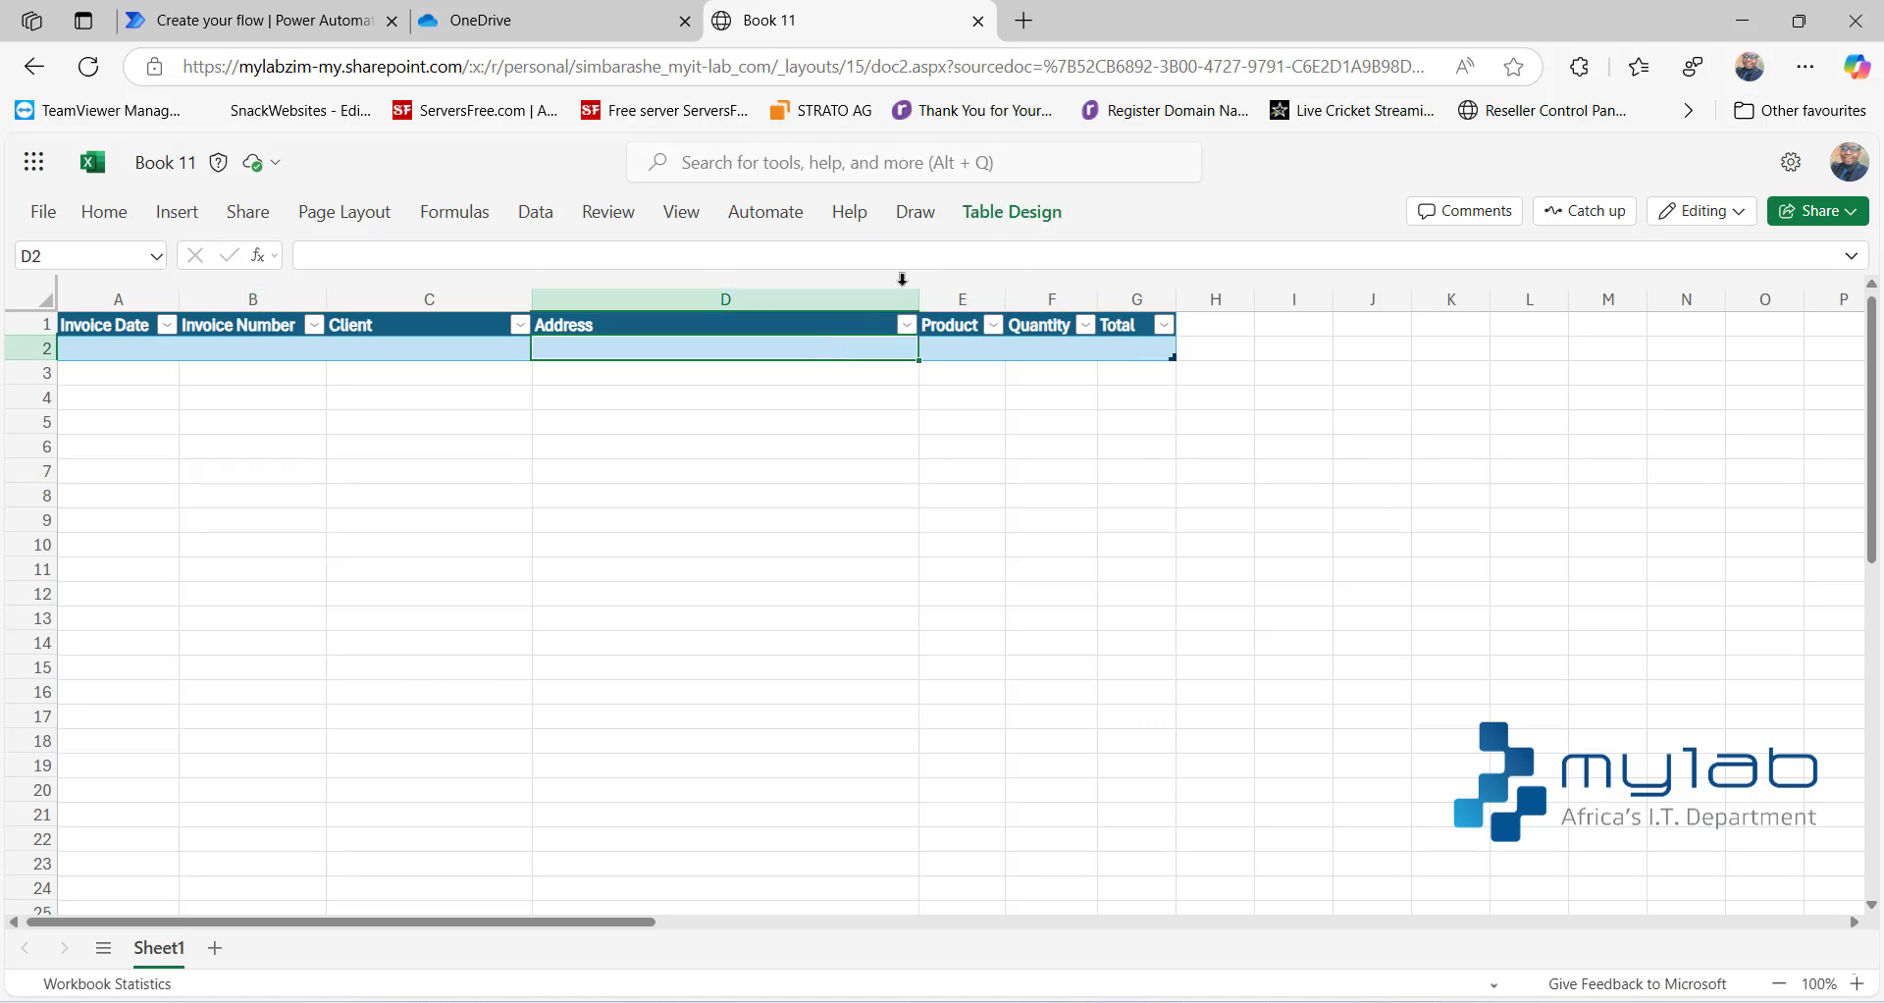
click(1010, 212)
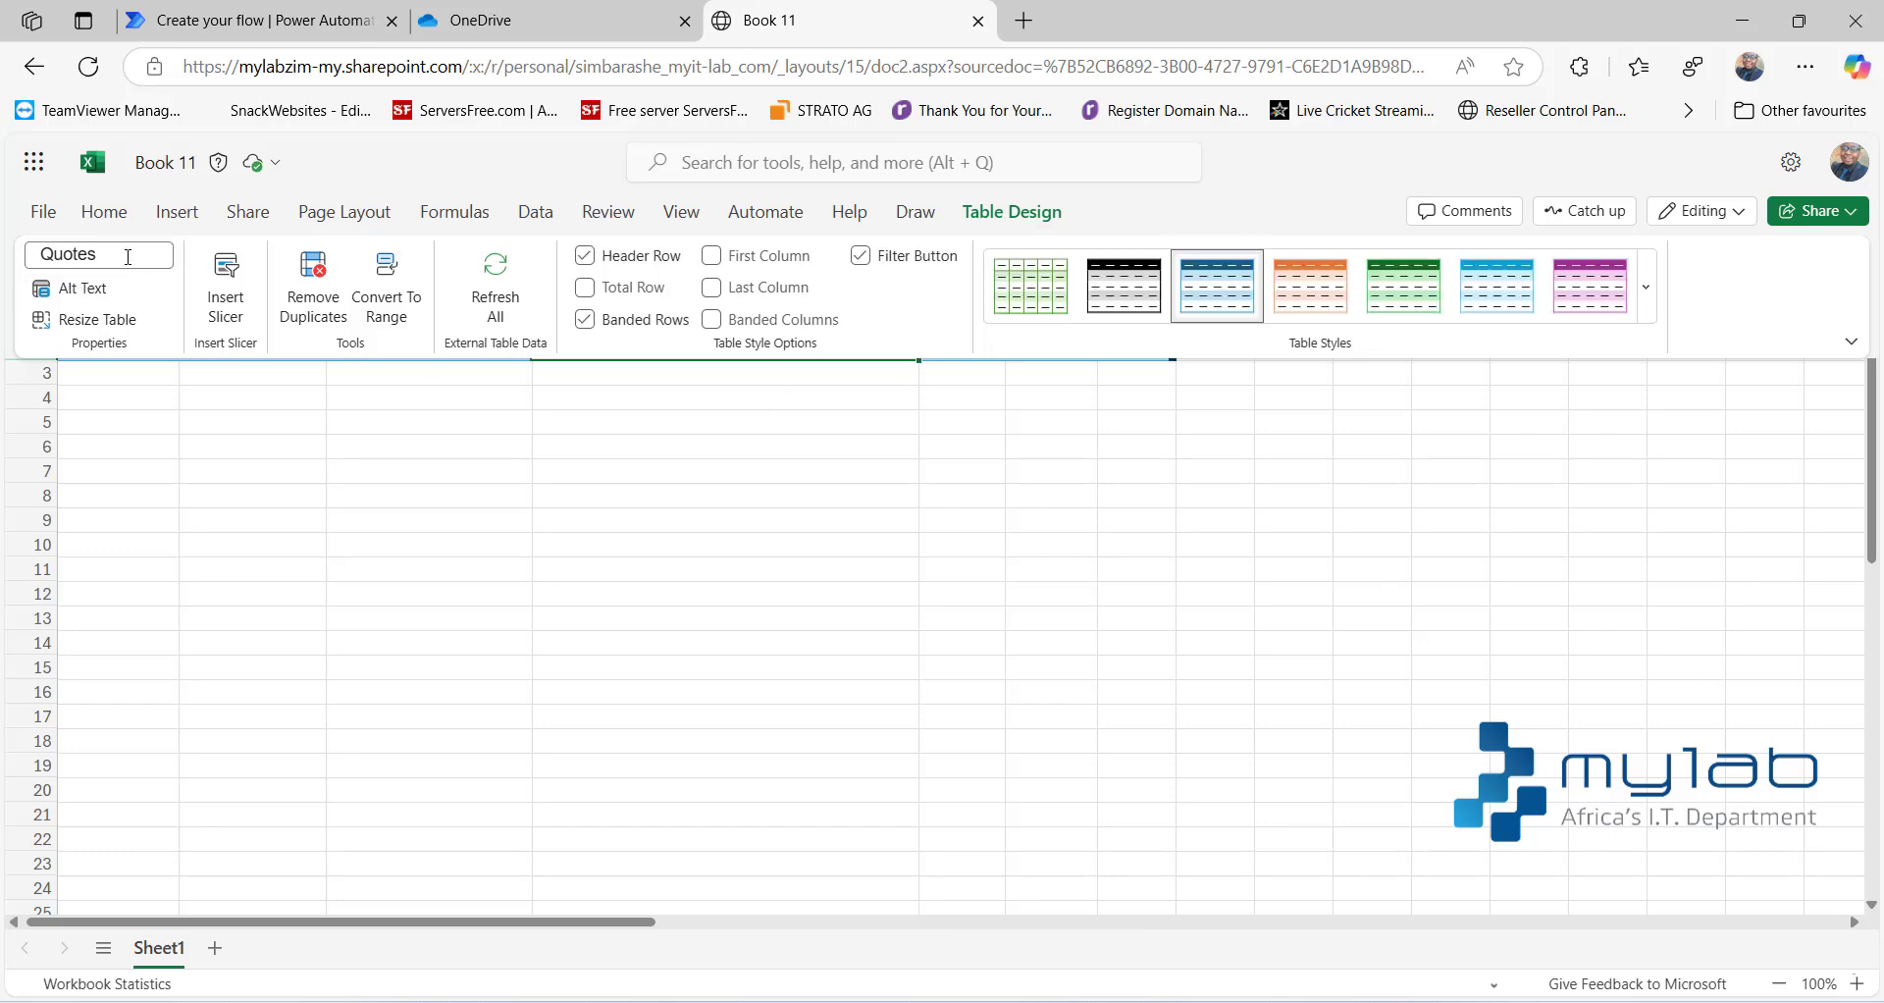
- Switch to Power Automate and start an automated cloud flow named "Quotes to excel"
click(262, 31)
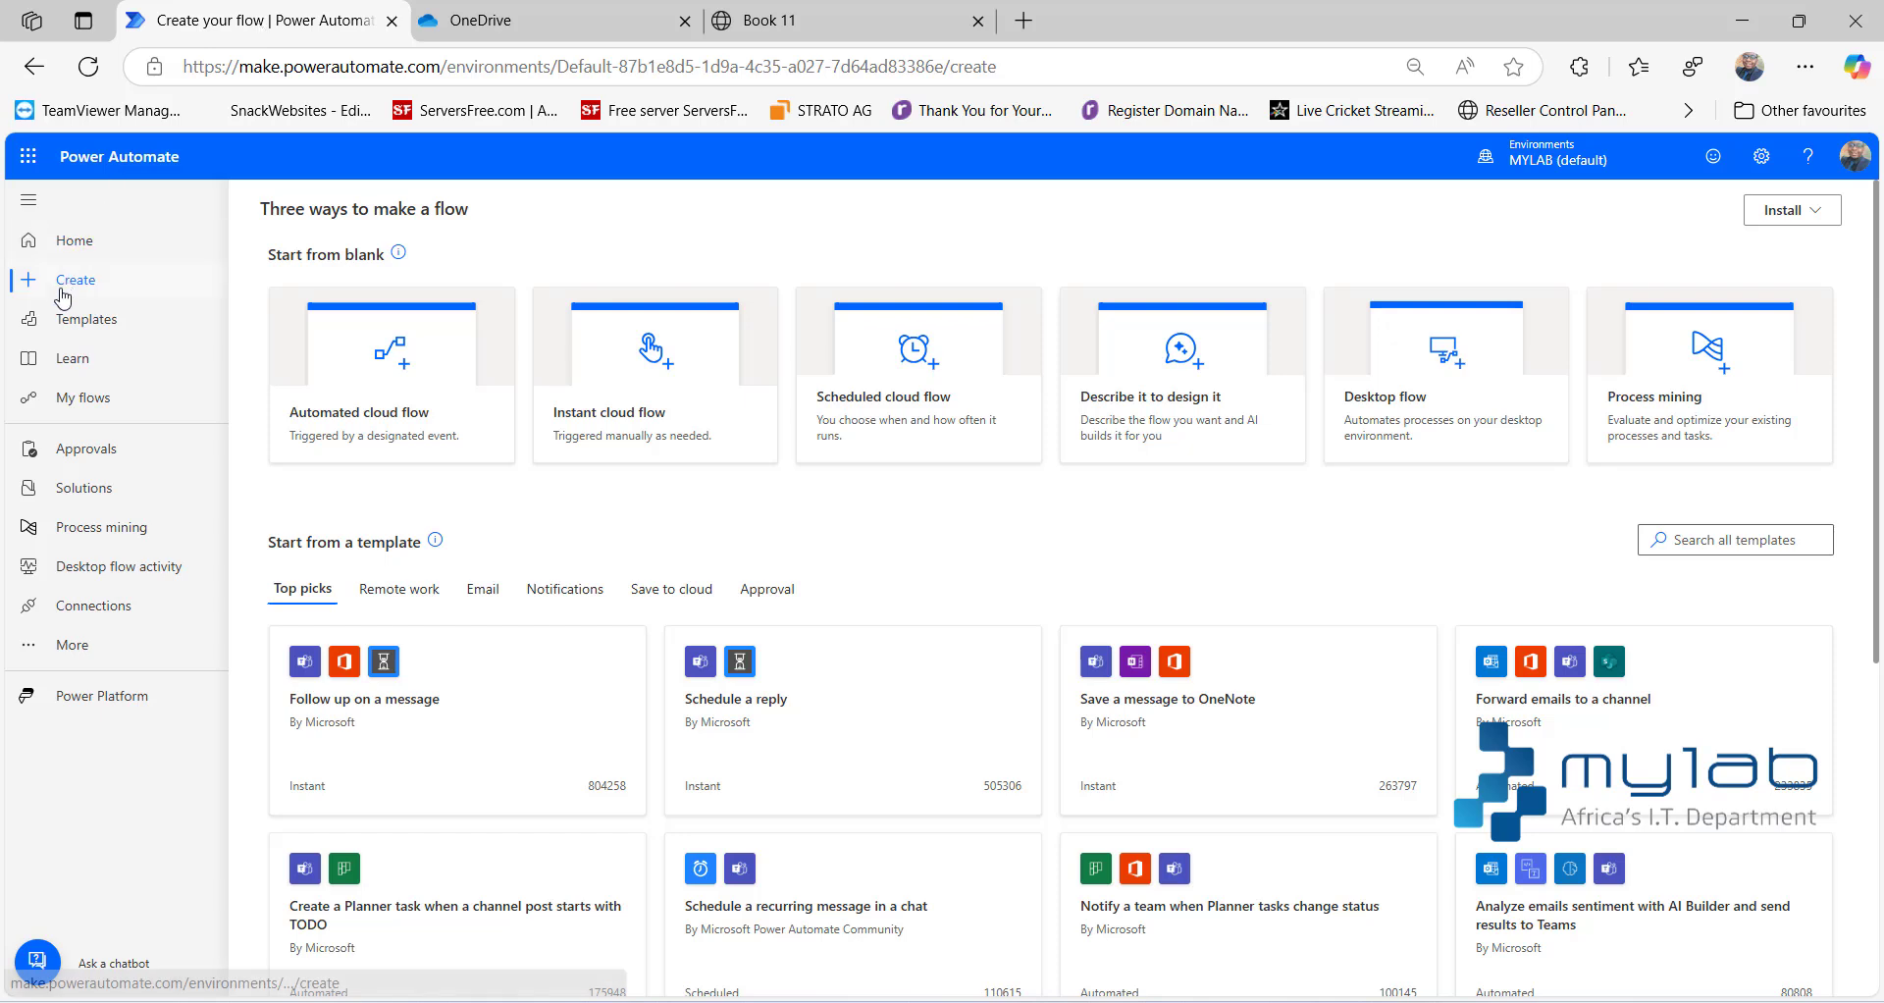
click(342, 416)
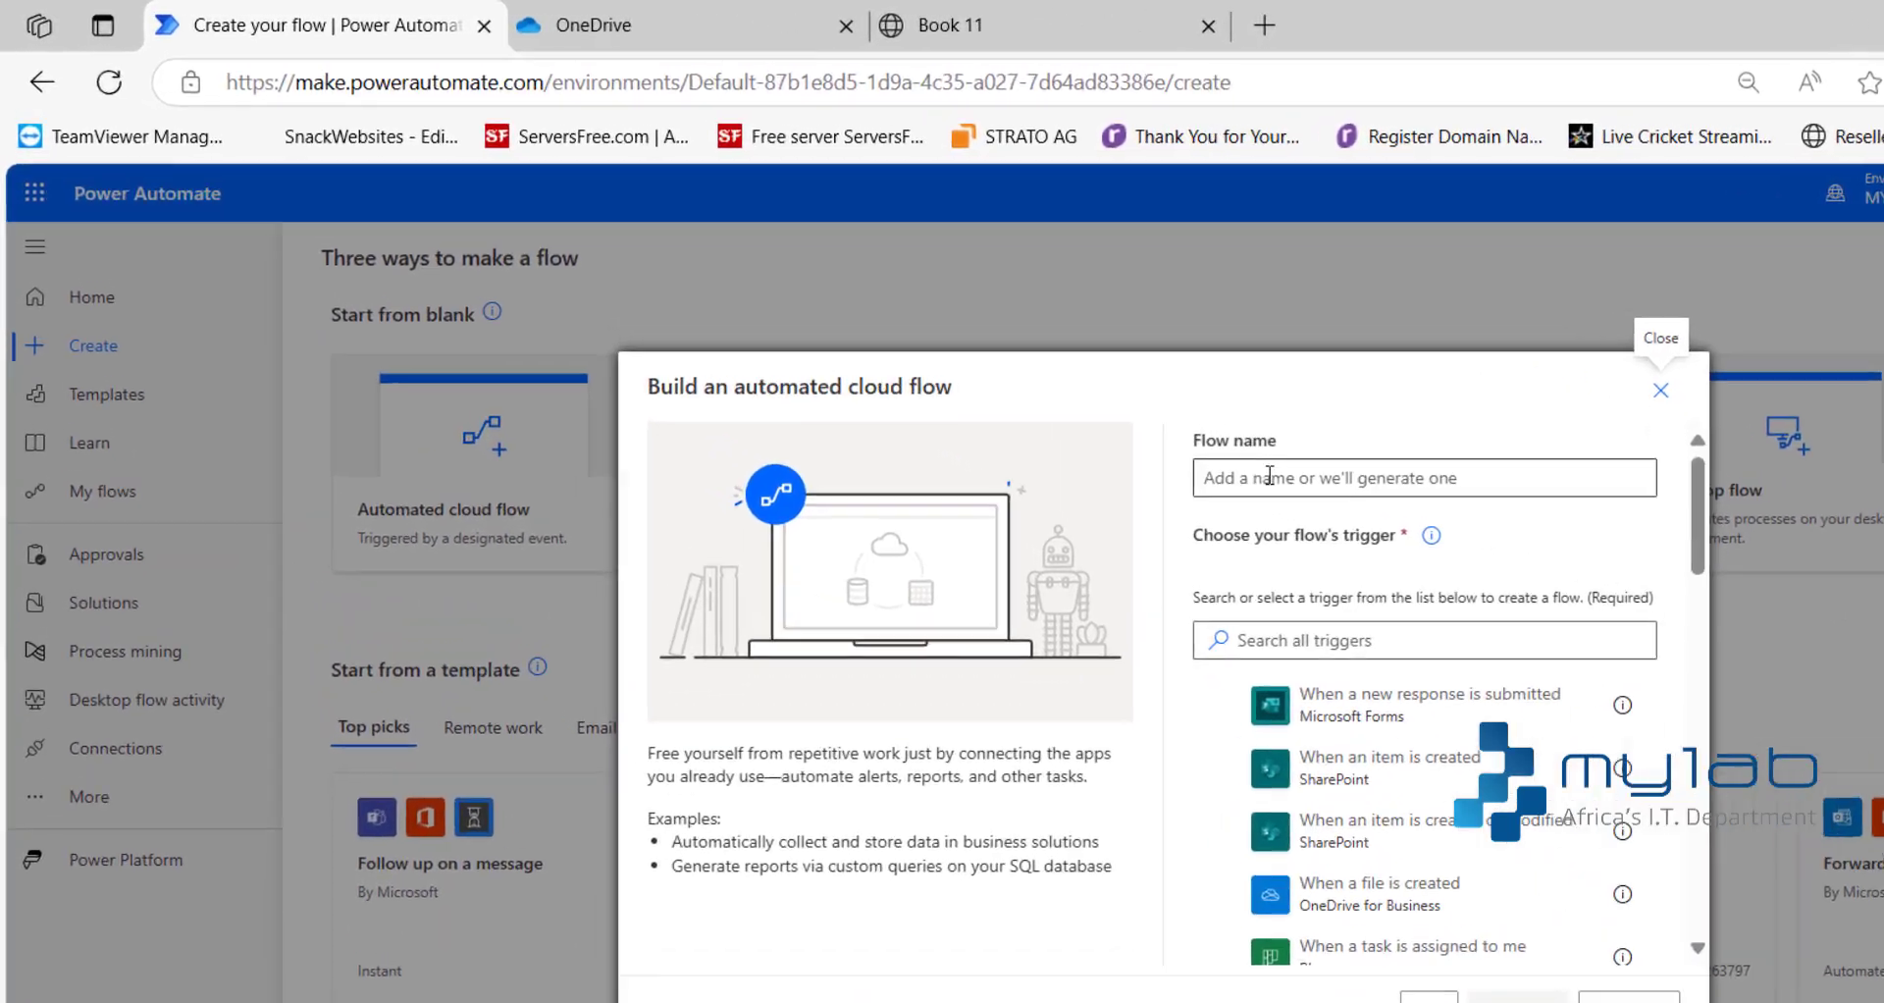
click(1045, 391)
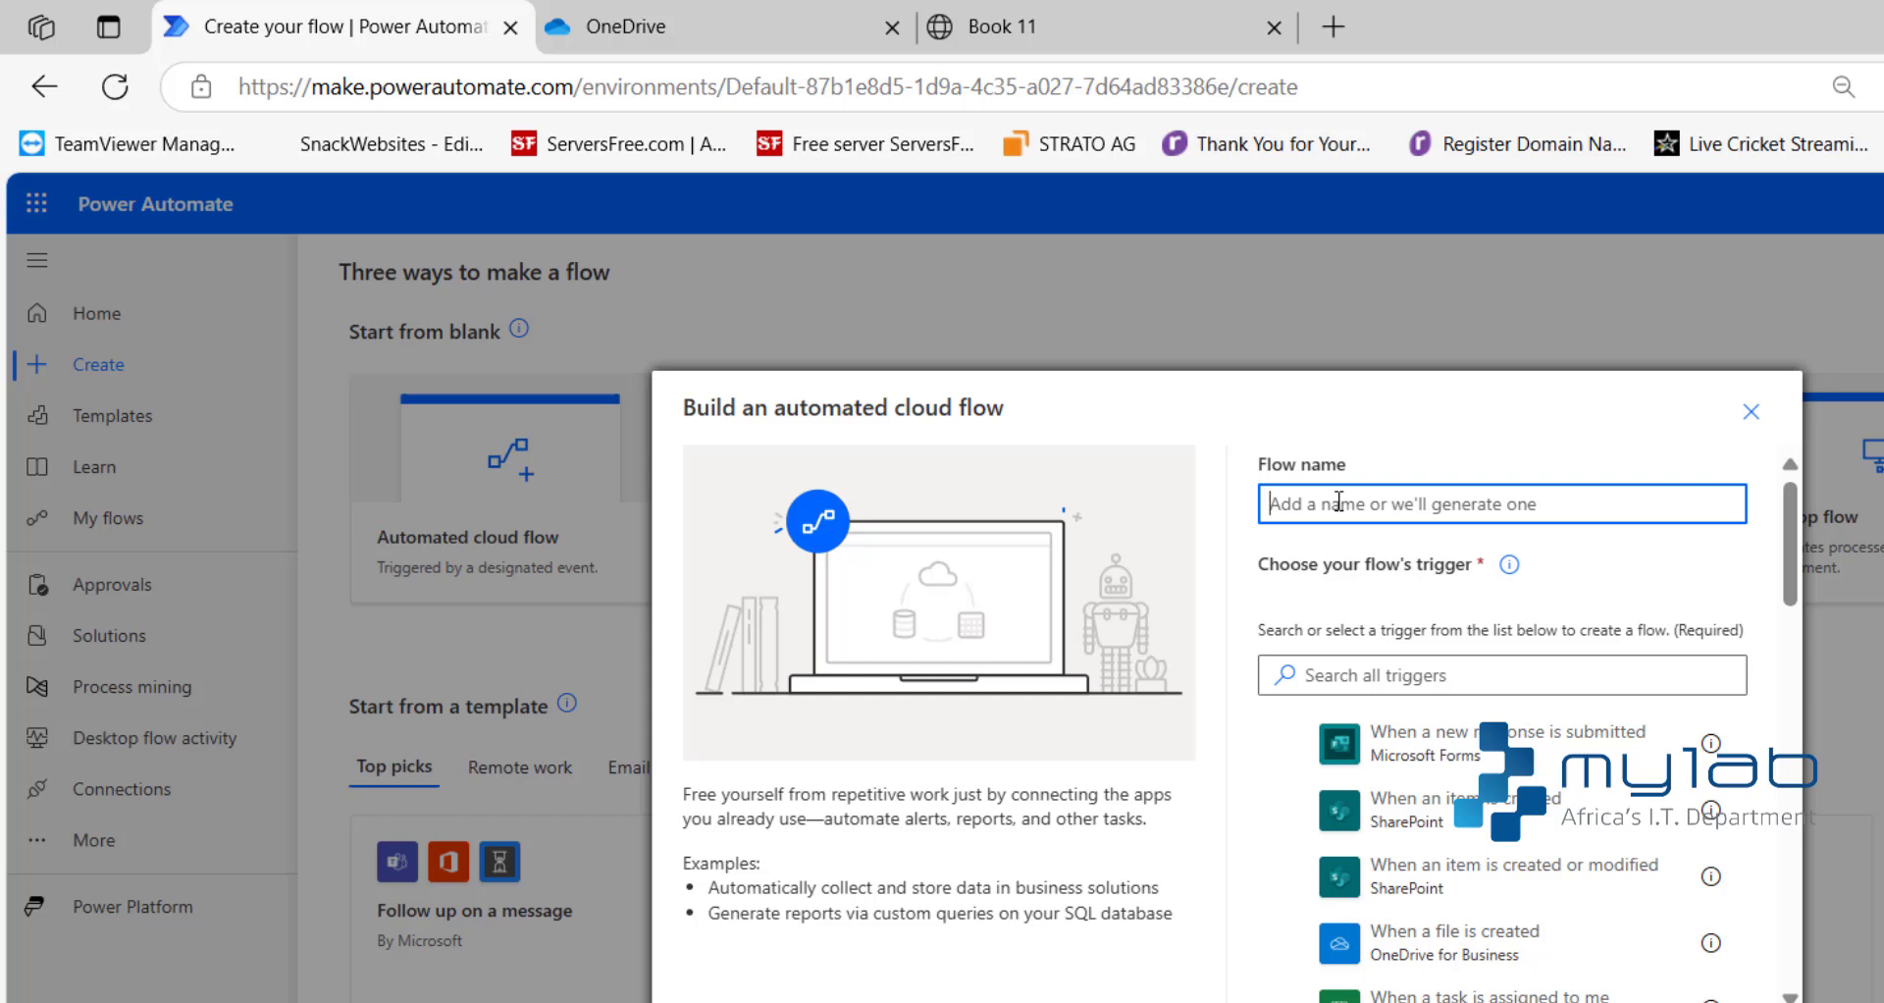
text(Quotes)
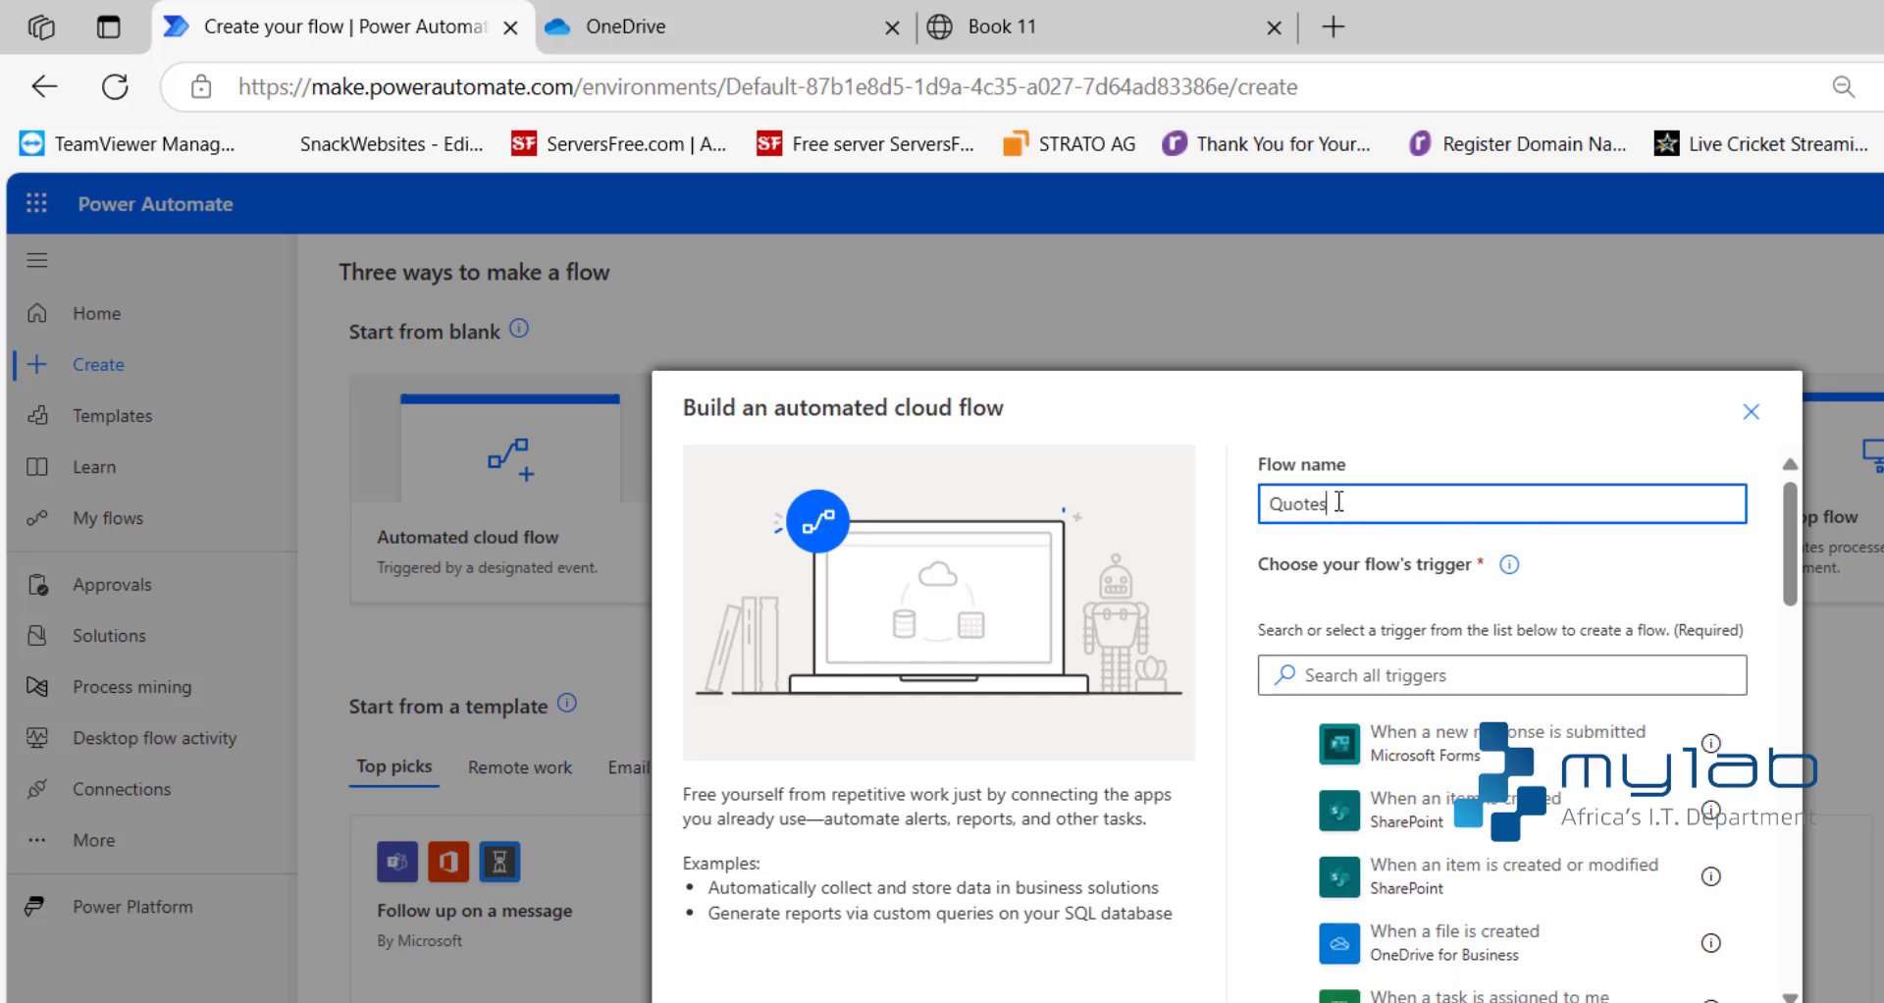
text( to excel)
- Find the OneDrive for Business trigger "When a file is created" and create the flow with it
click(1369, 681)
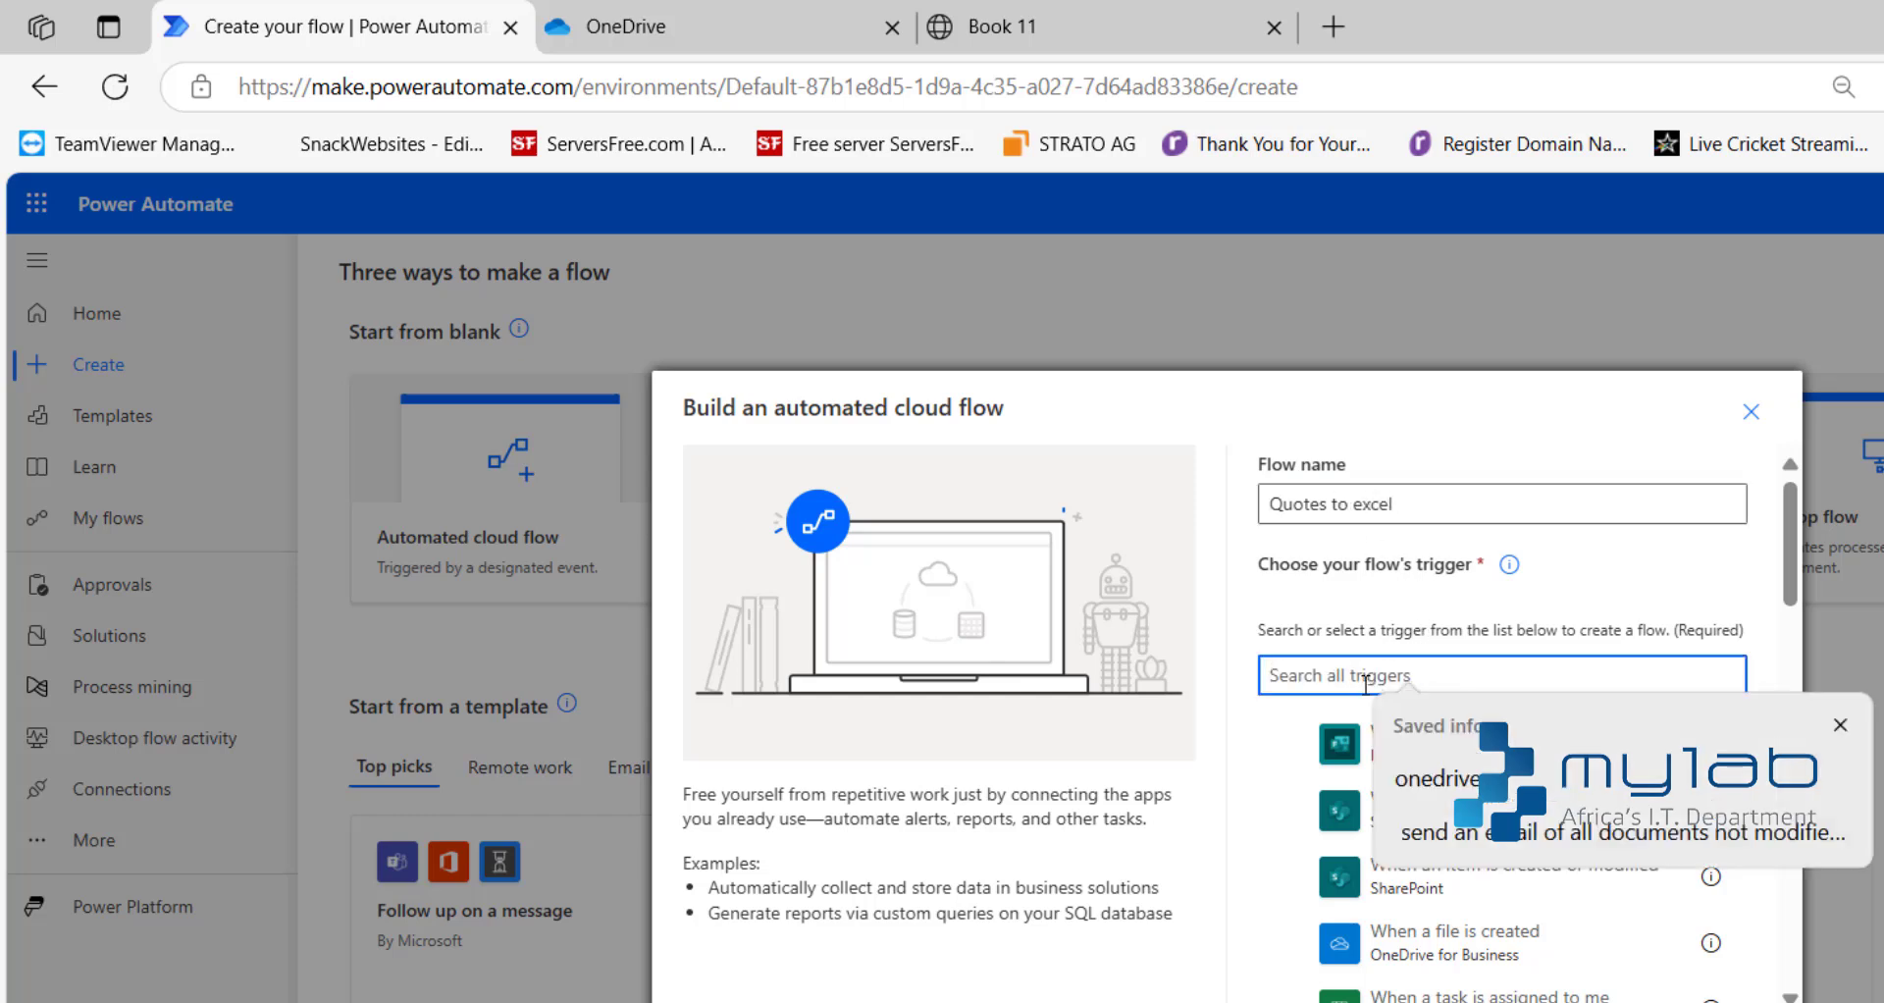
text(onedrive)
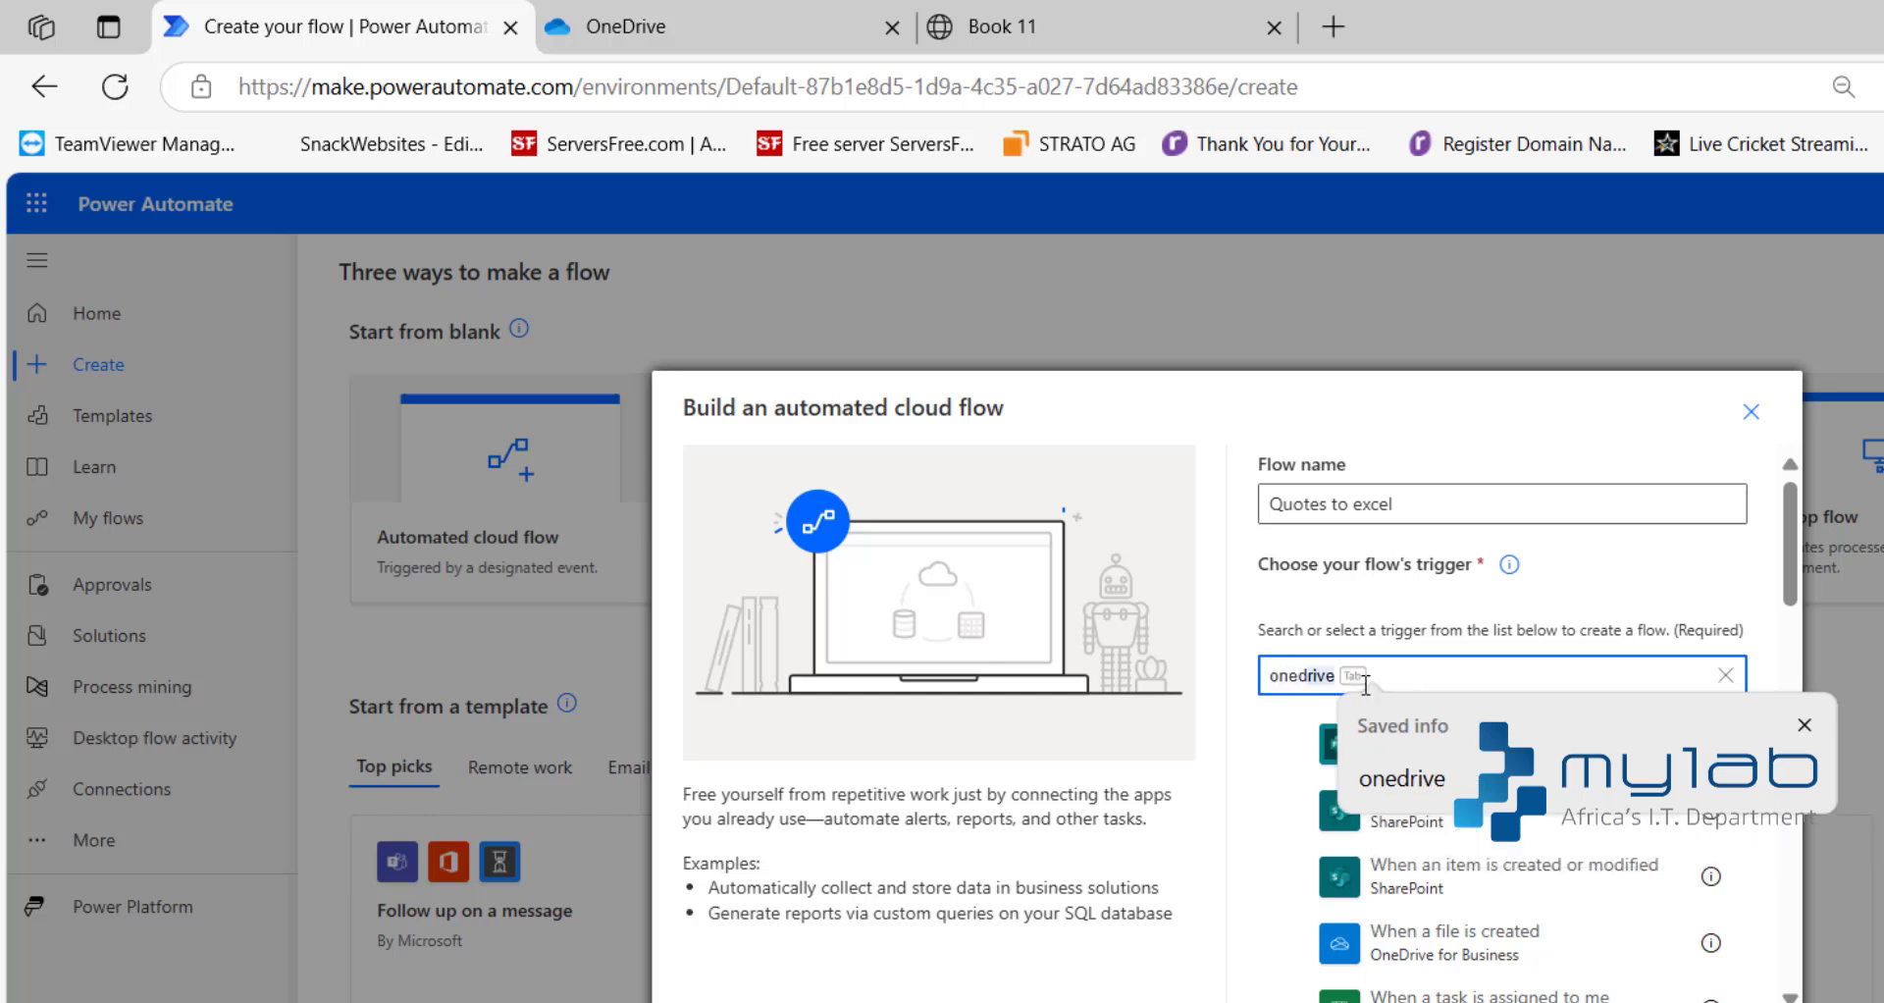
key(Tab)
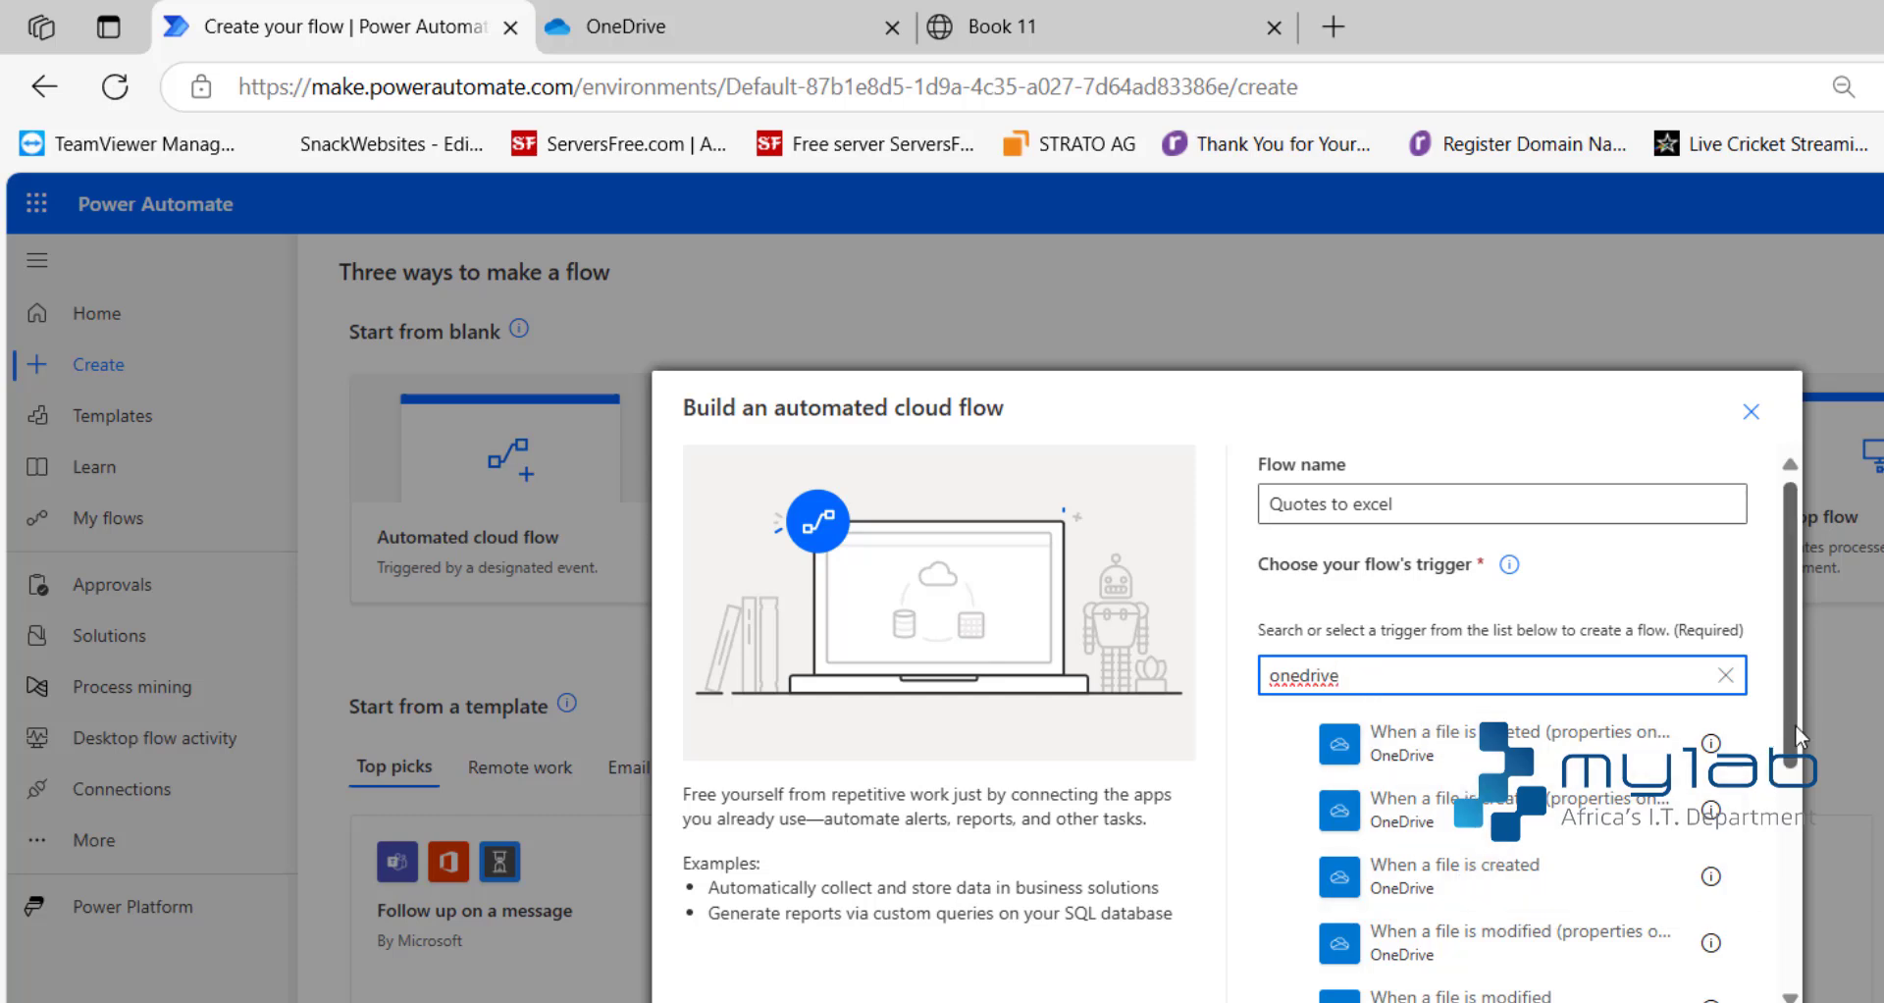
drag(1794, 724, 1786, 883)
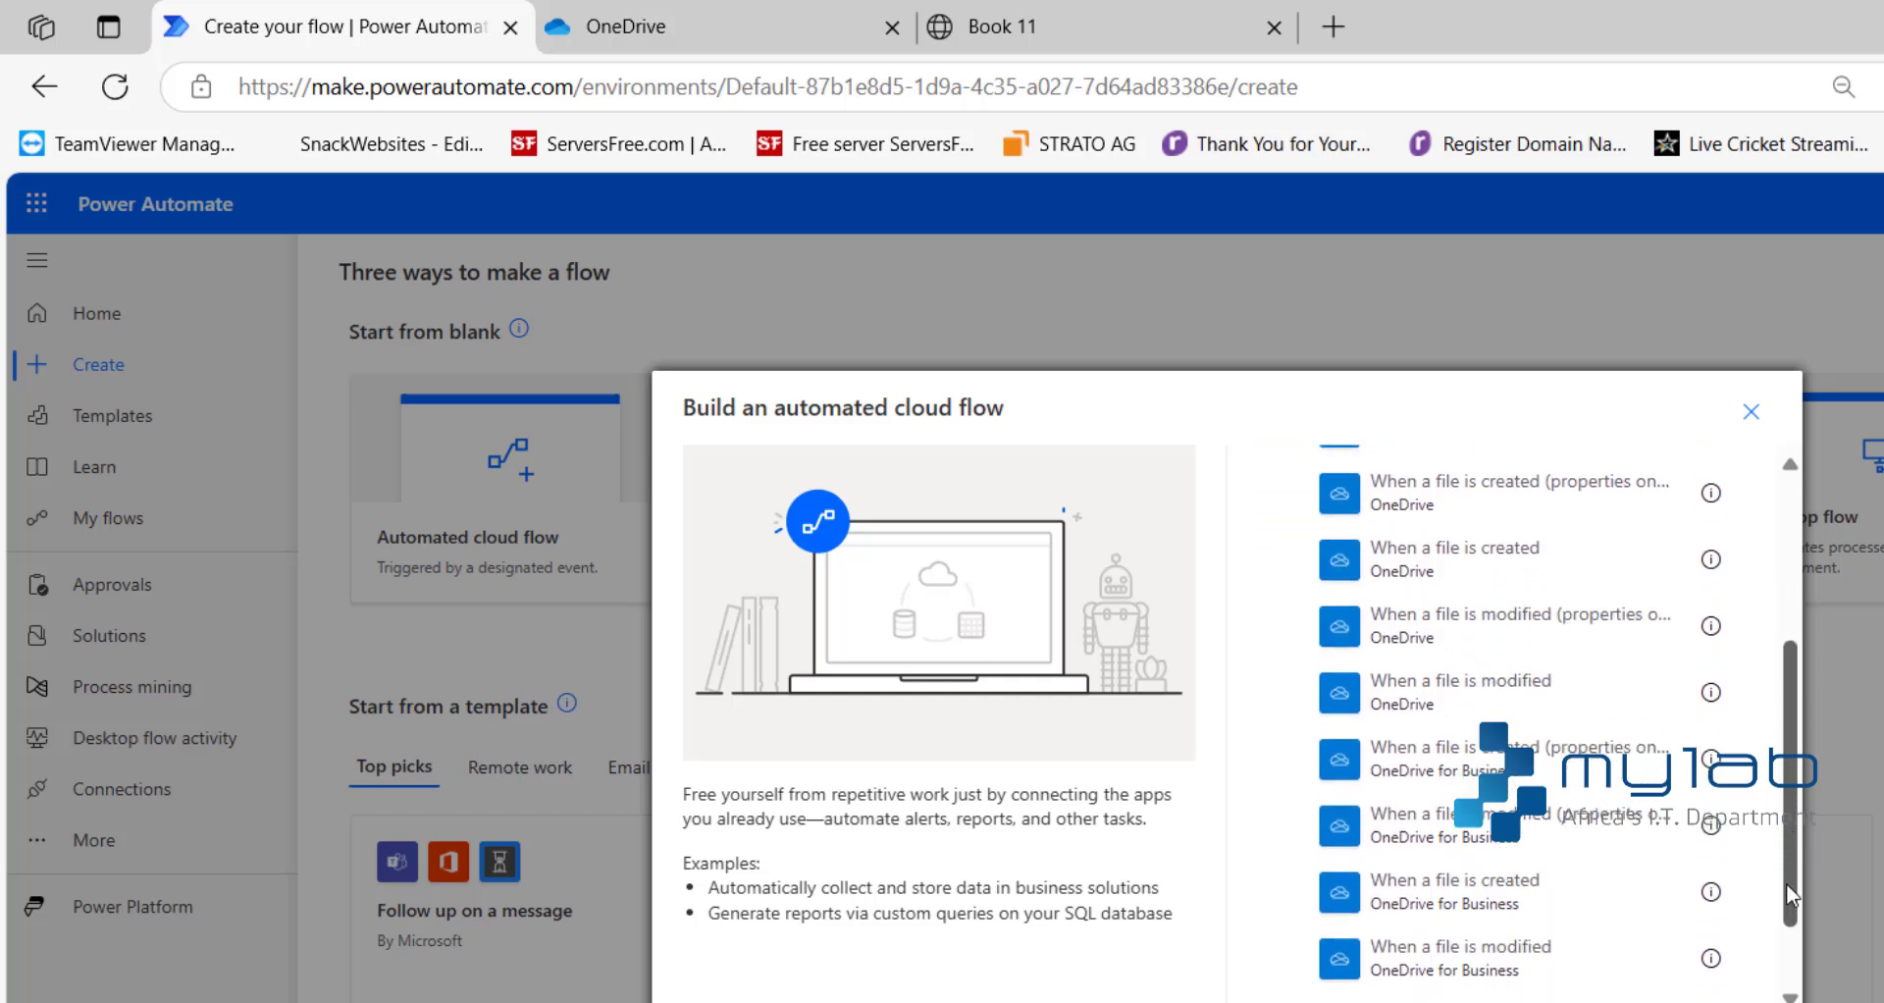
click(1548, 904)
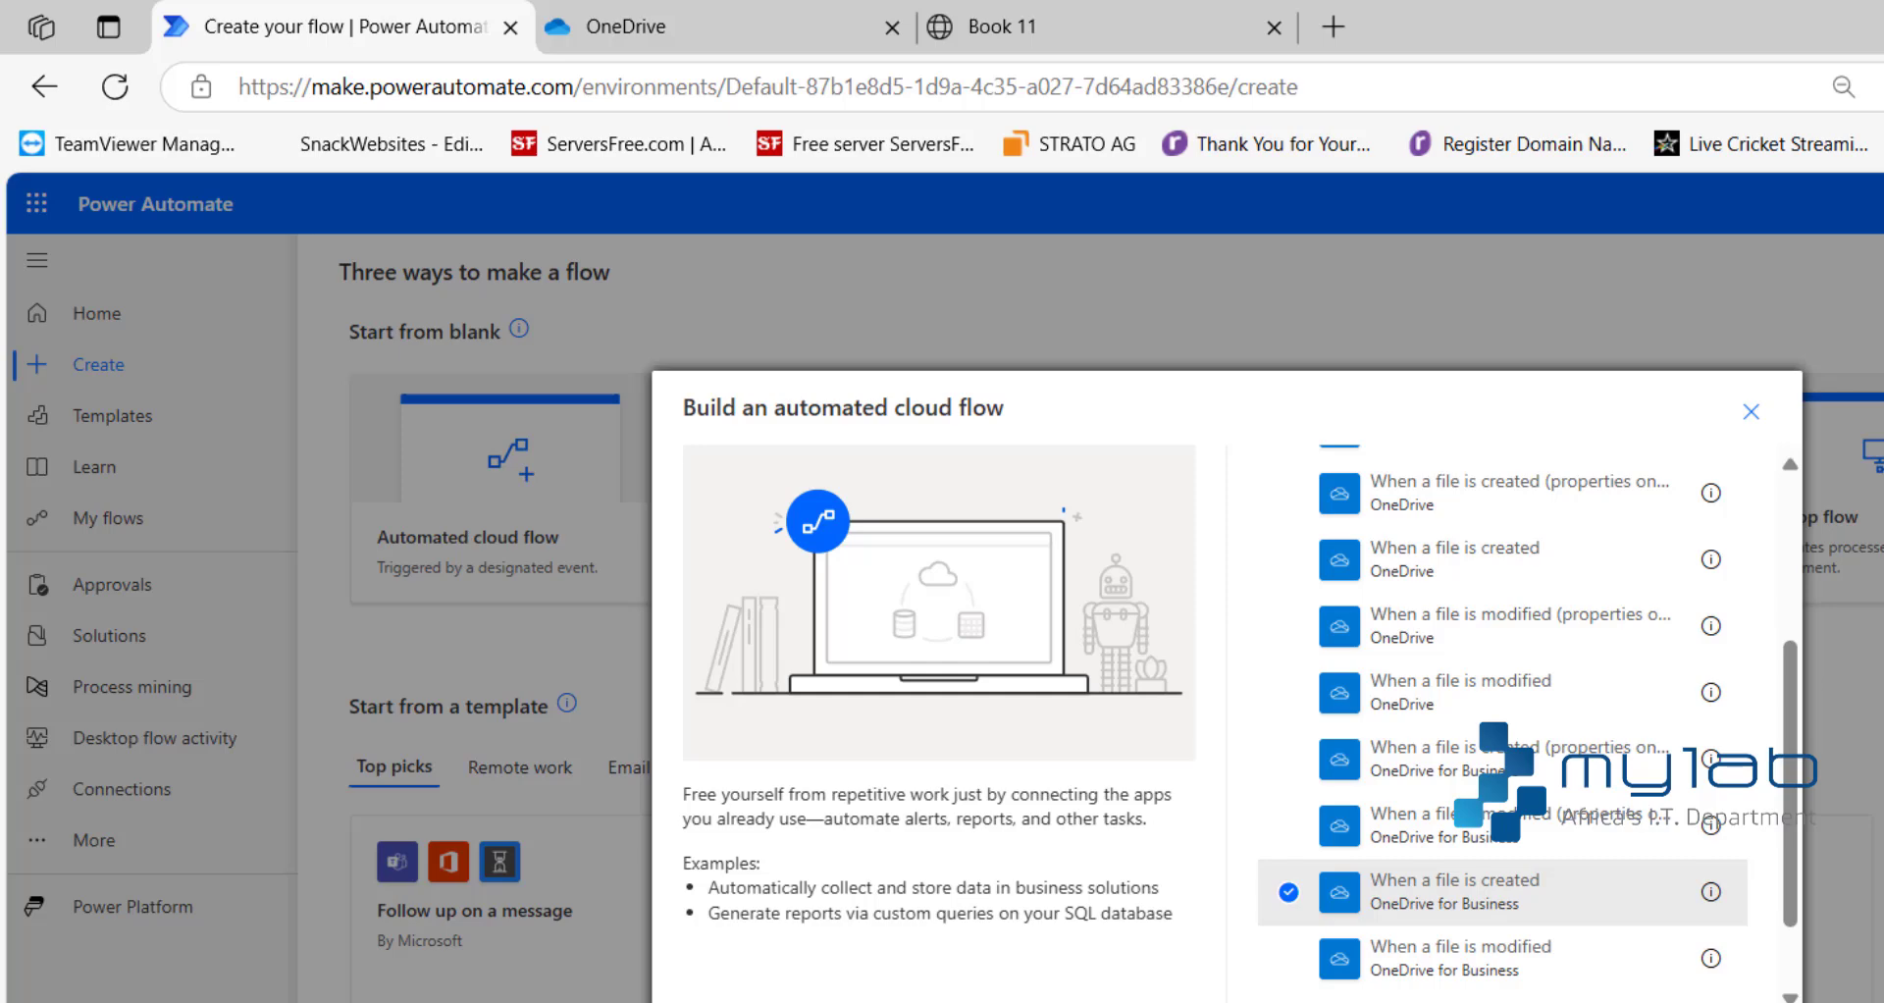
click(1590, 1001)
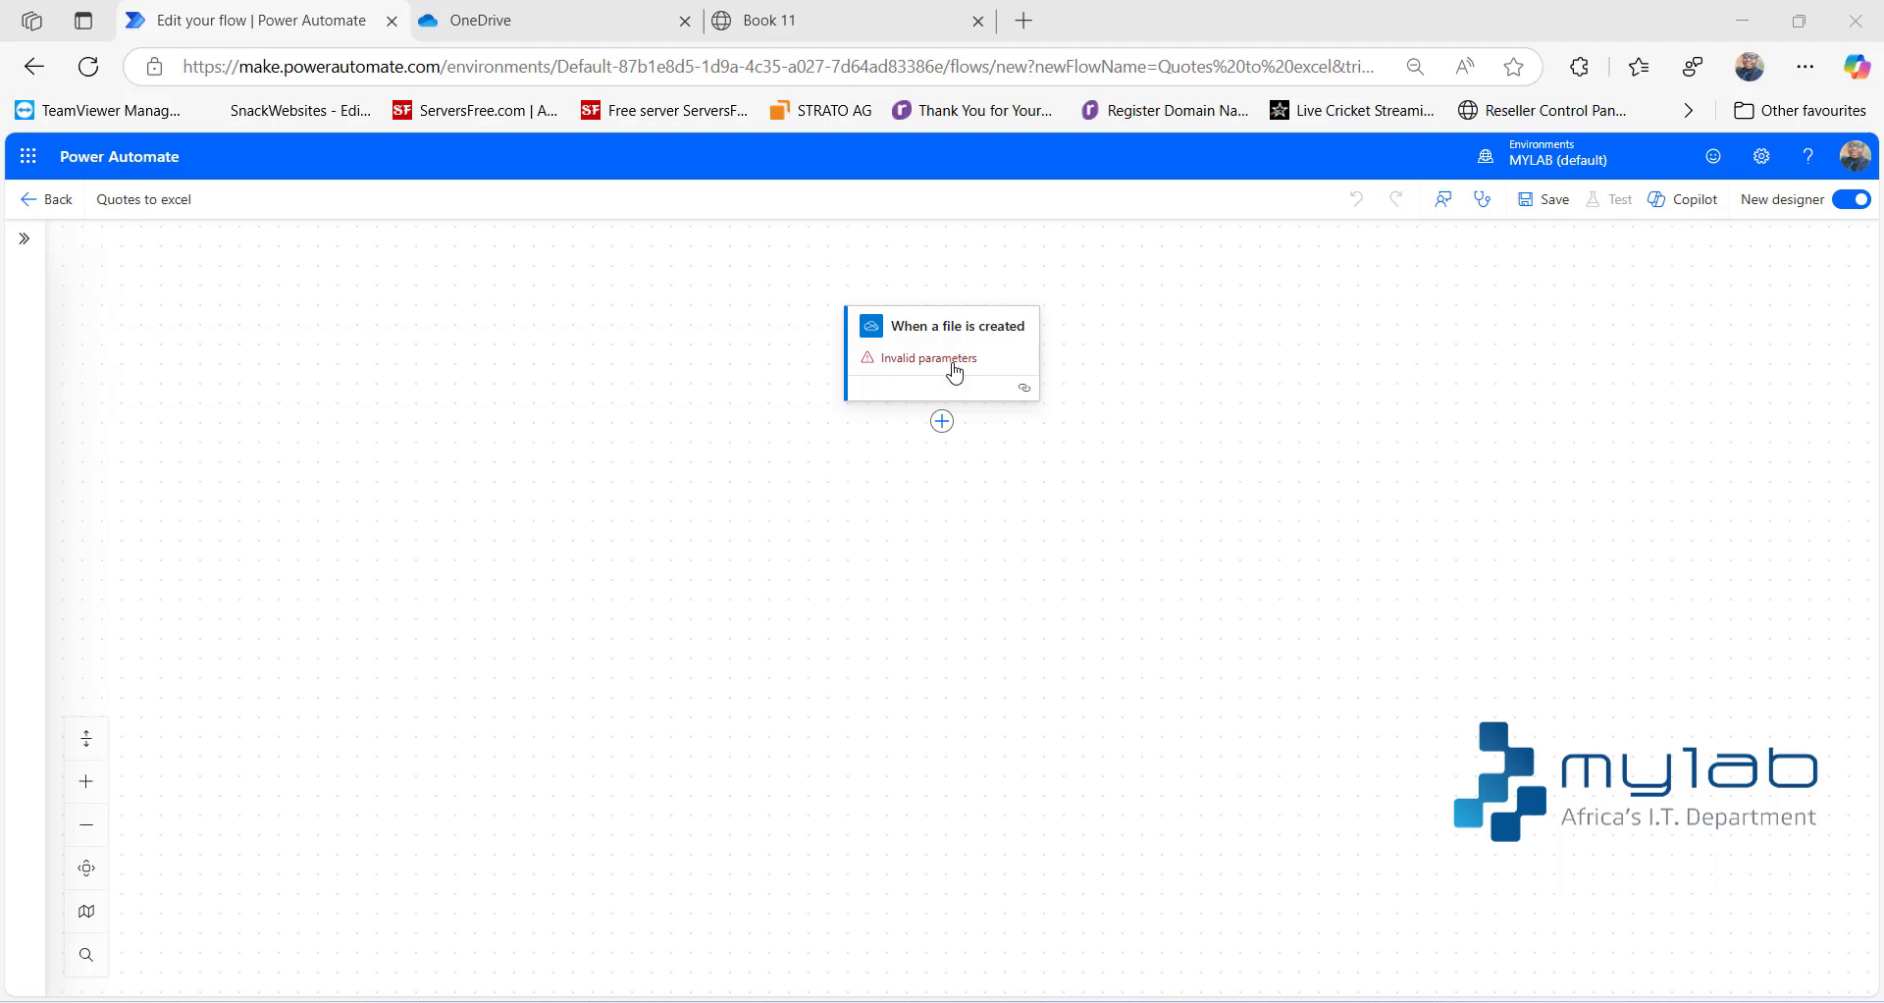
- Set the folder monitored by the "When a file is created" trigger to /inv
click(954, 359)
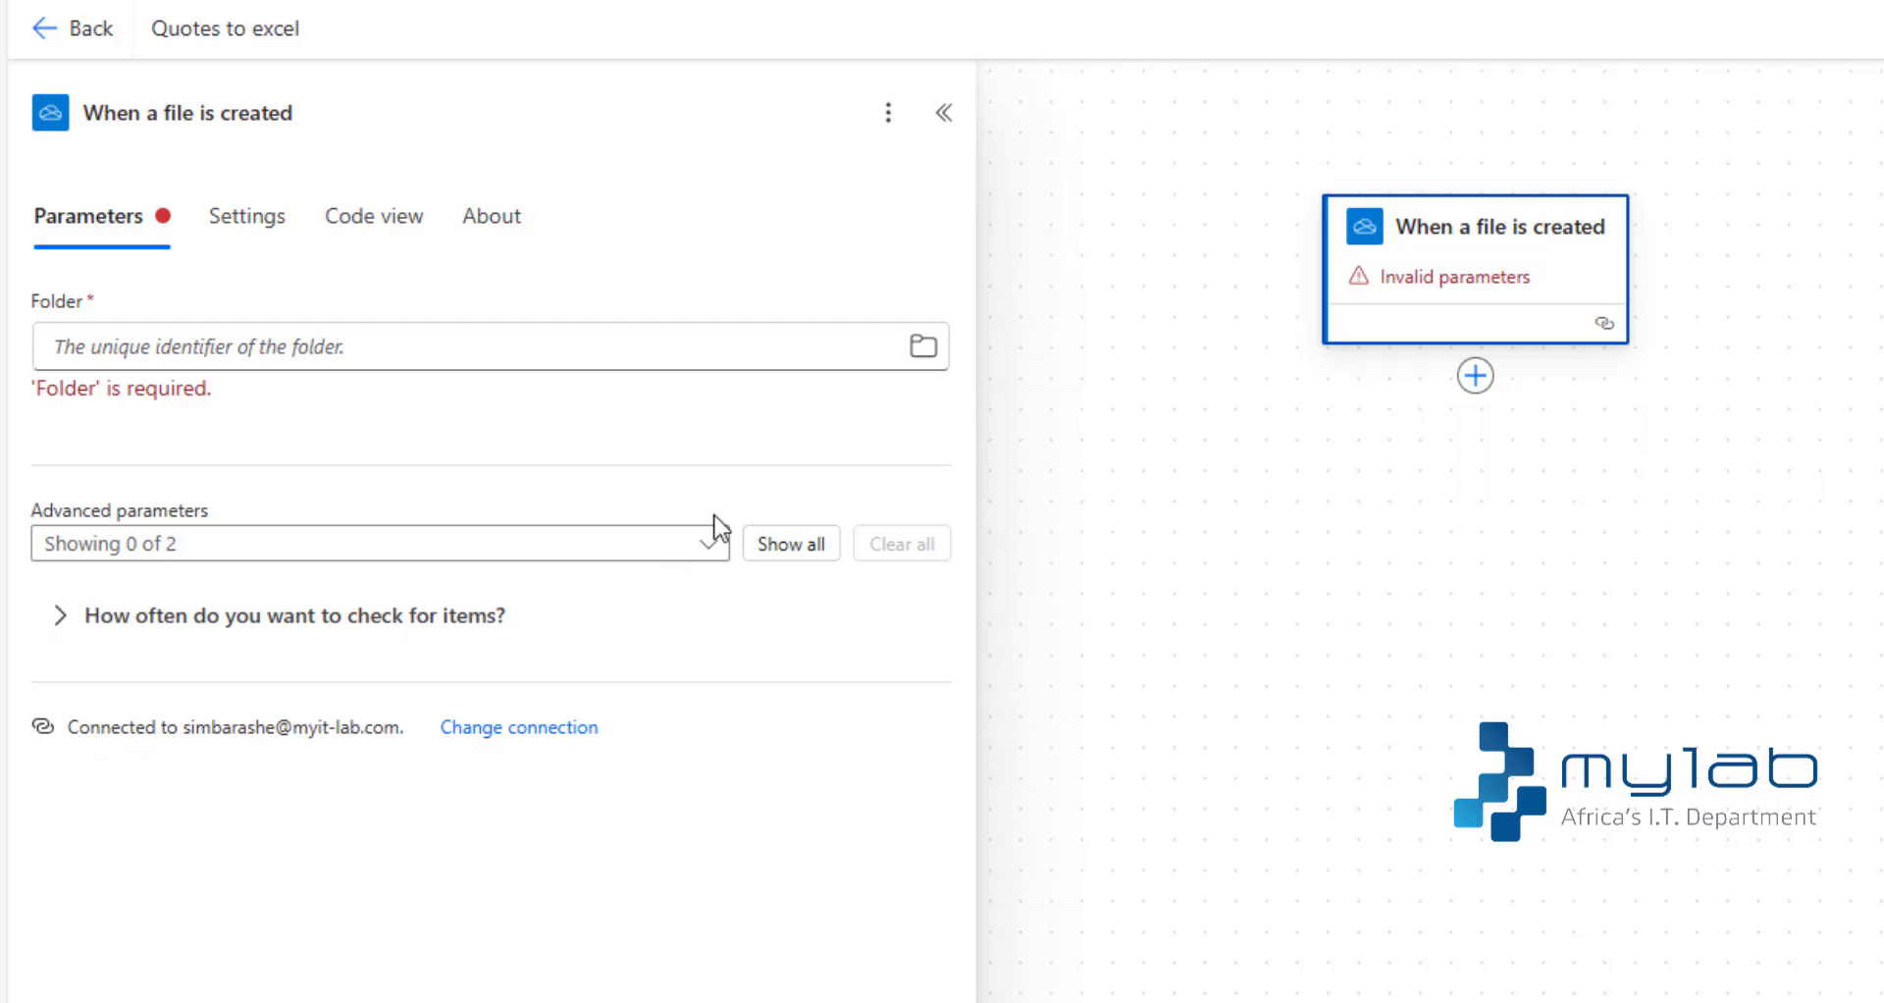
click(923, 347)
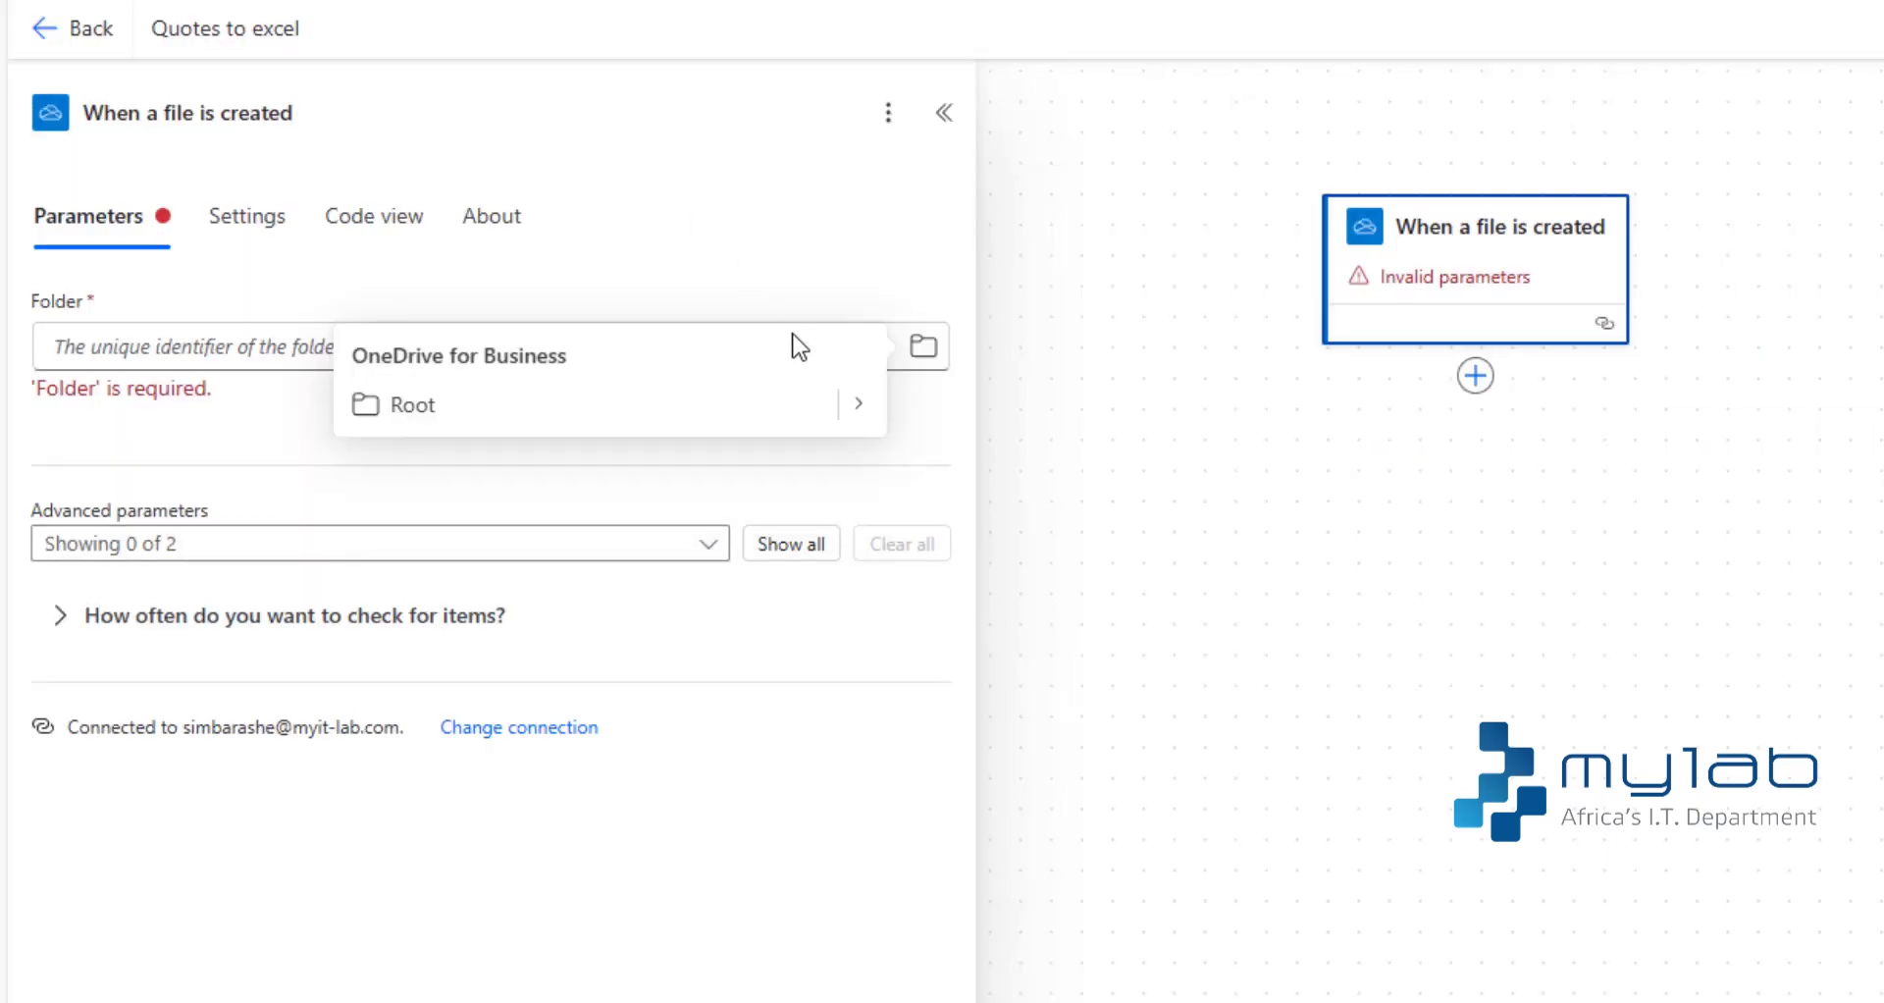
click(859, 404)
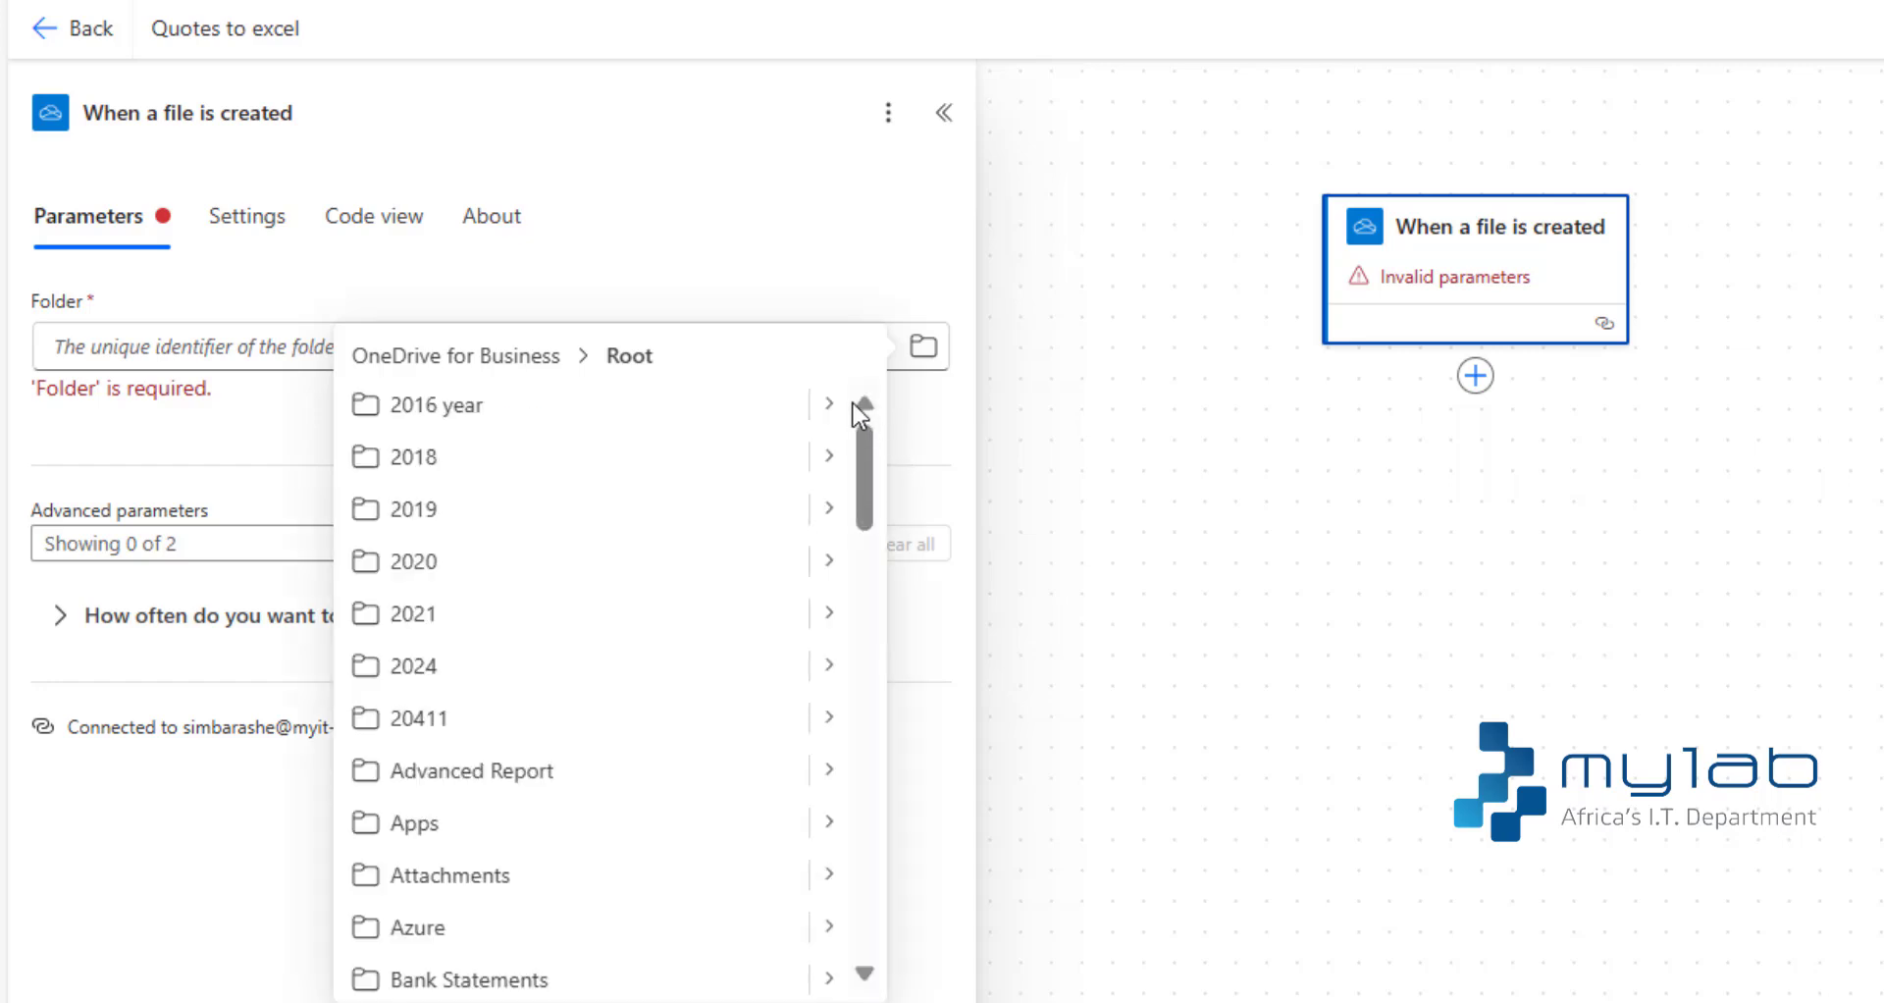
drag(863, 461, 863, 589)
scroll(863, 589, down, 2)
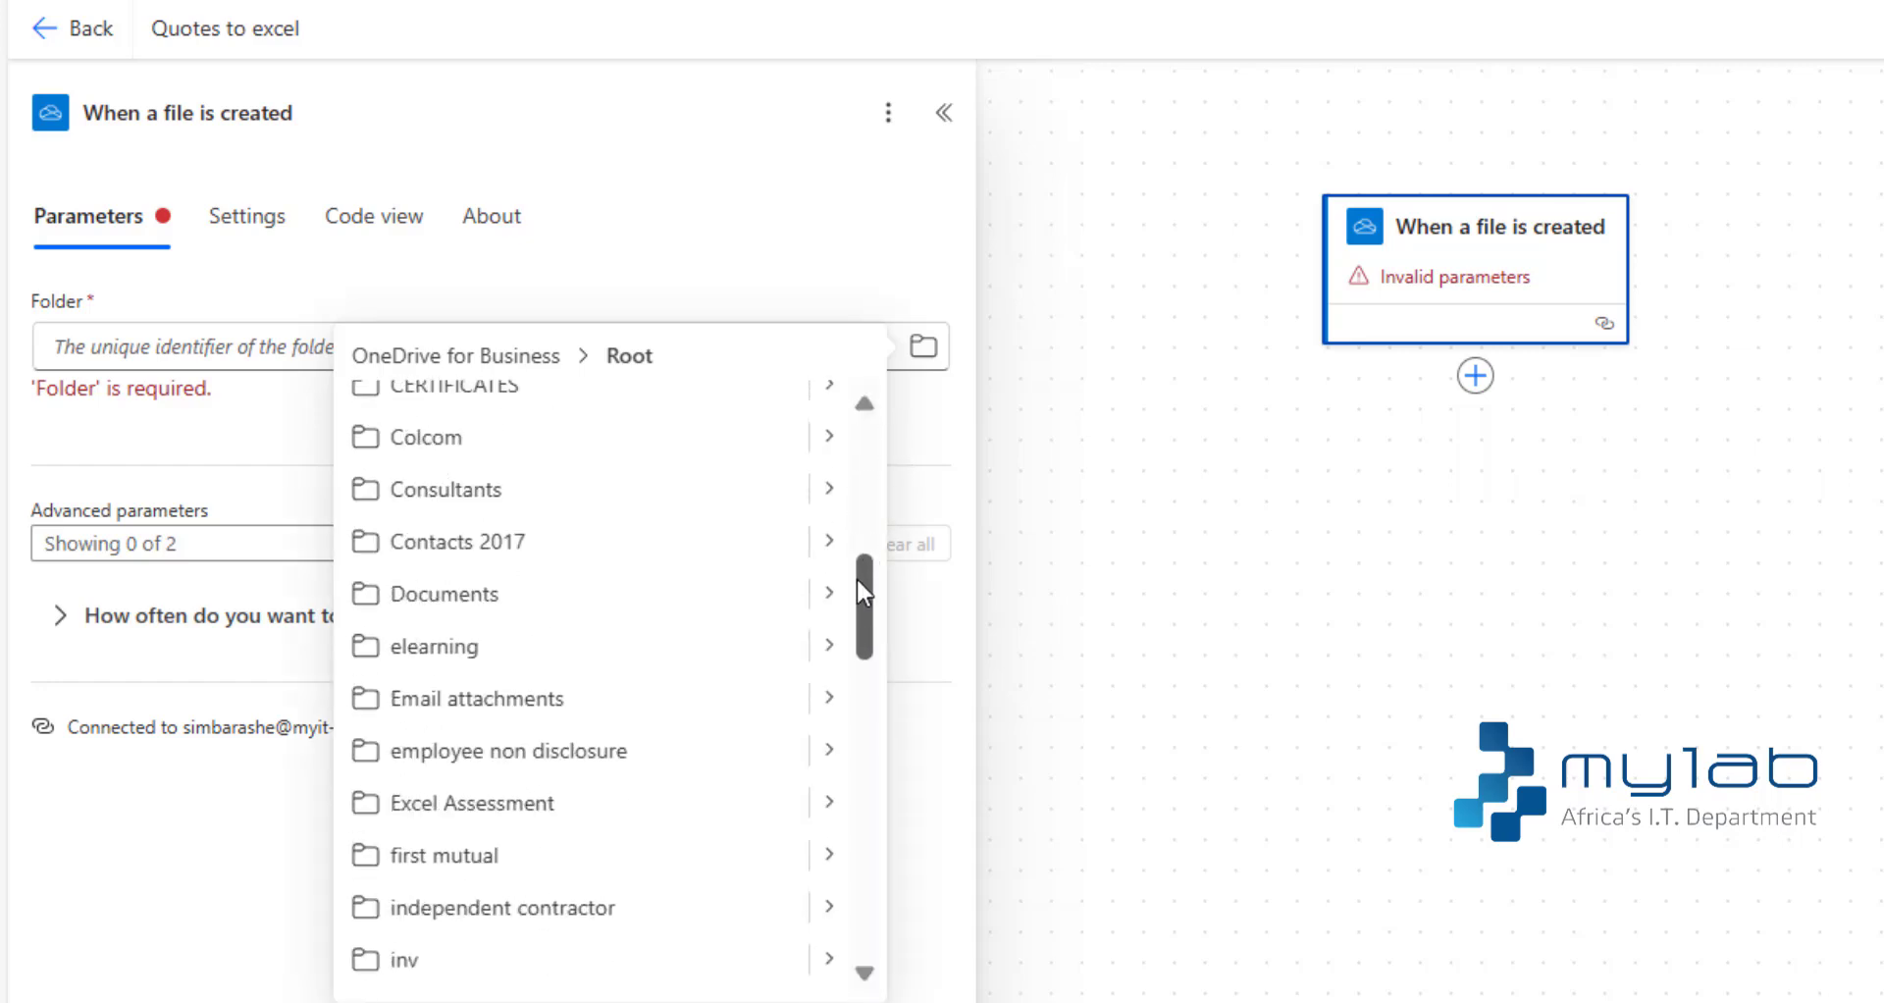
click(404, 962)
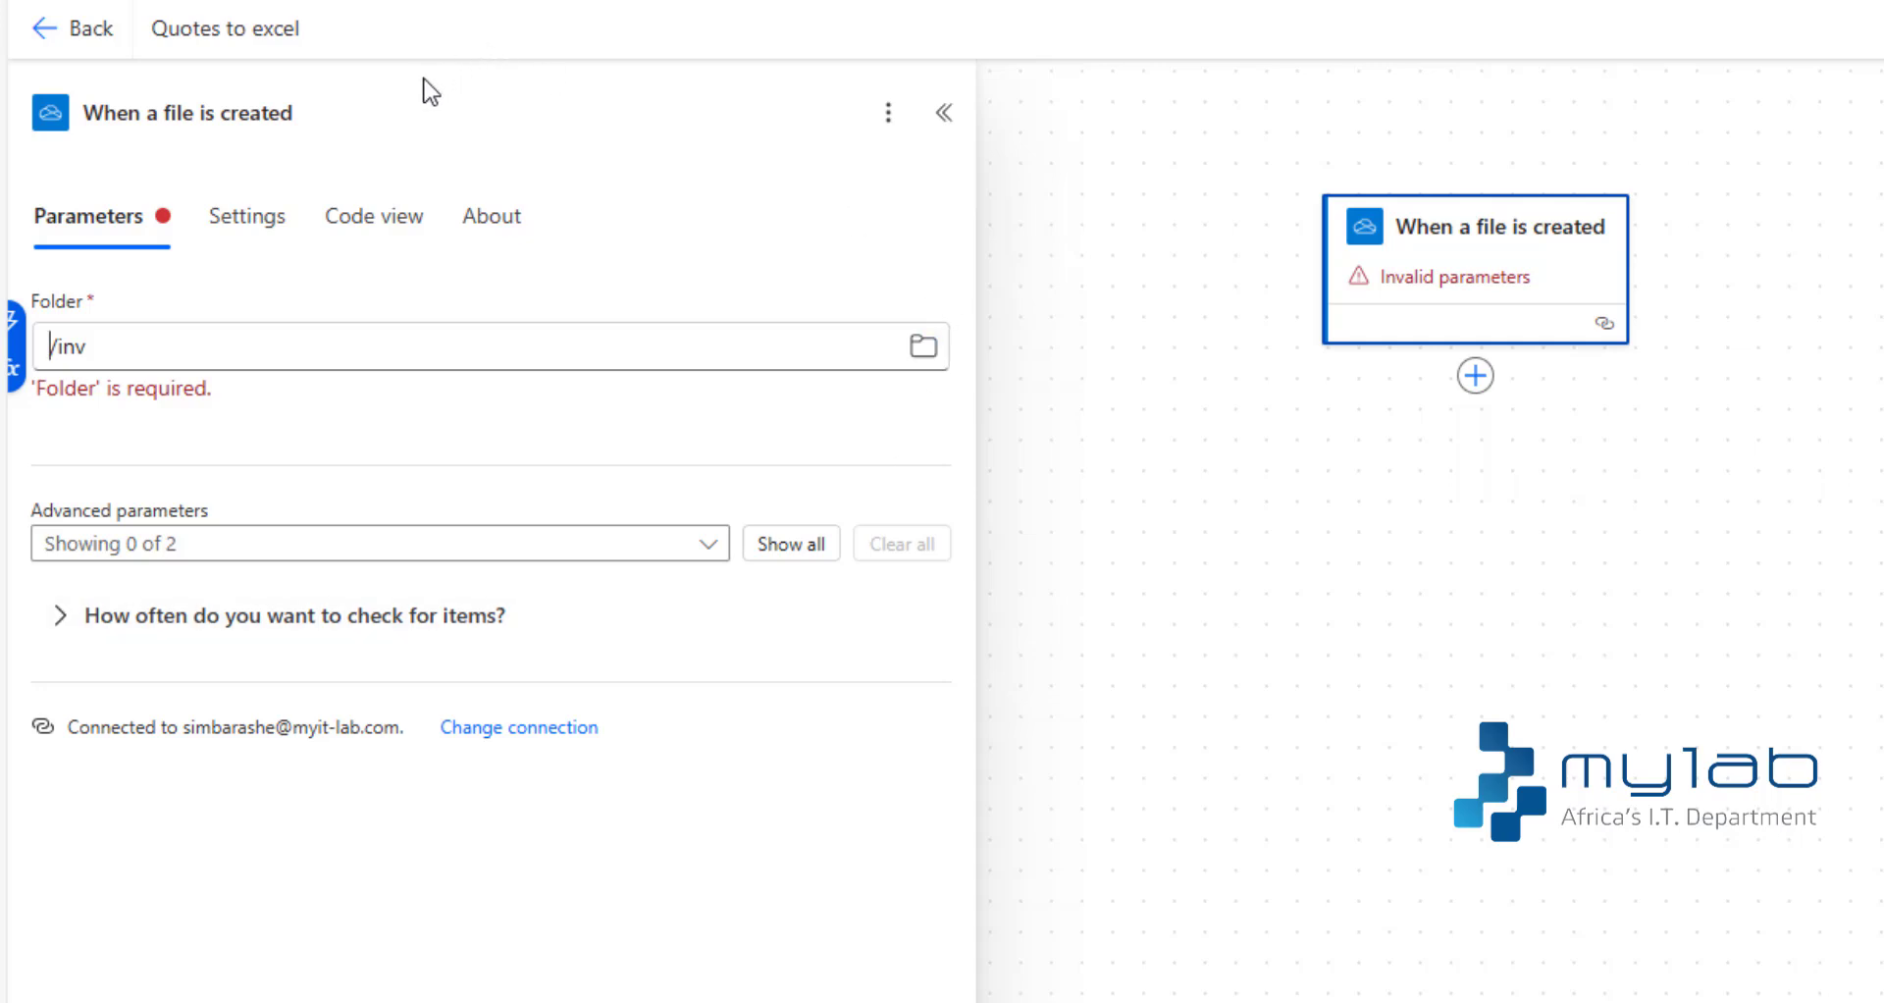
click(945, 133)
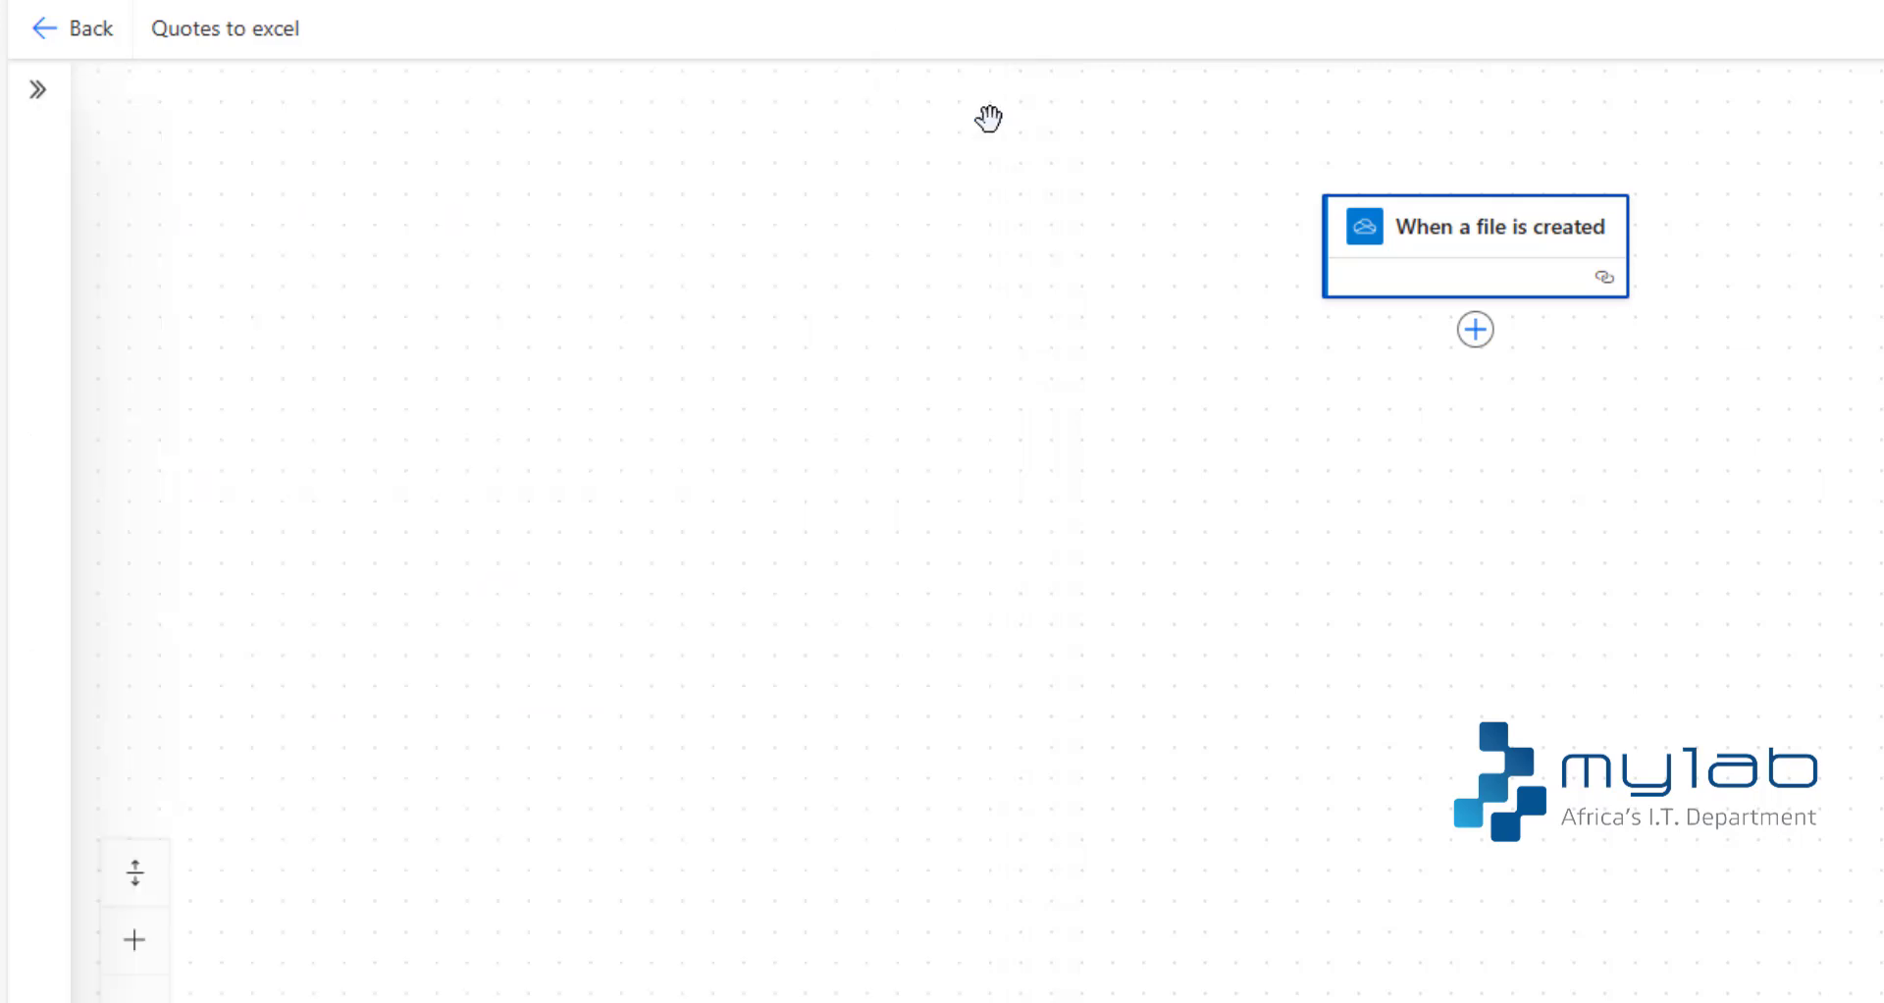
- Add the OneDrive for Business action "Get file content" after the trigger
click(1476, 332)
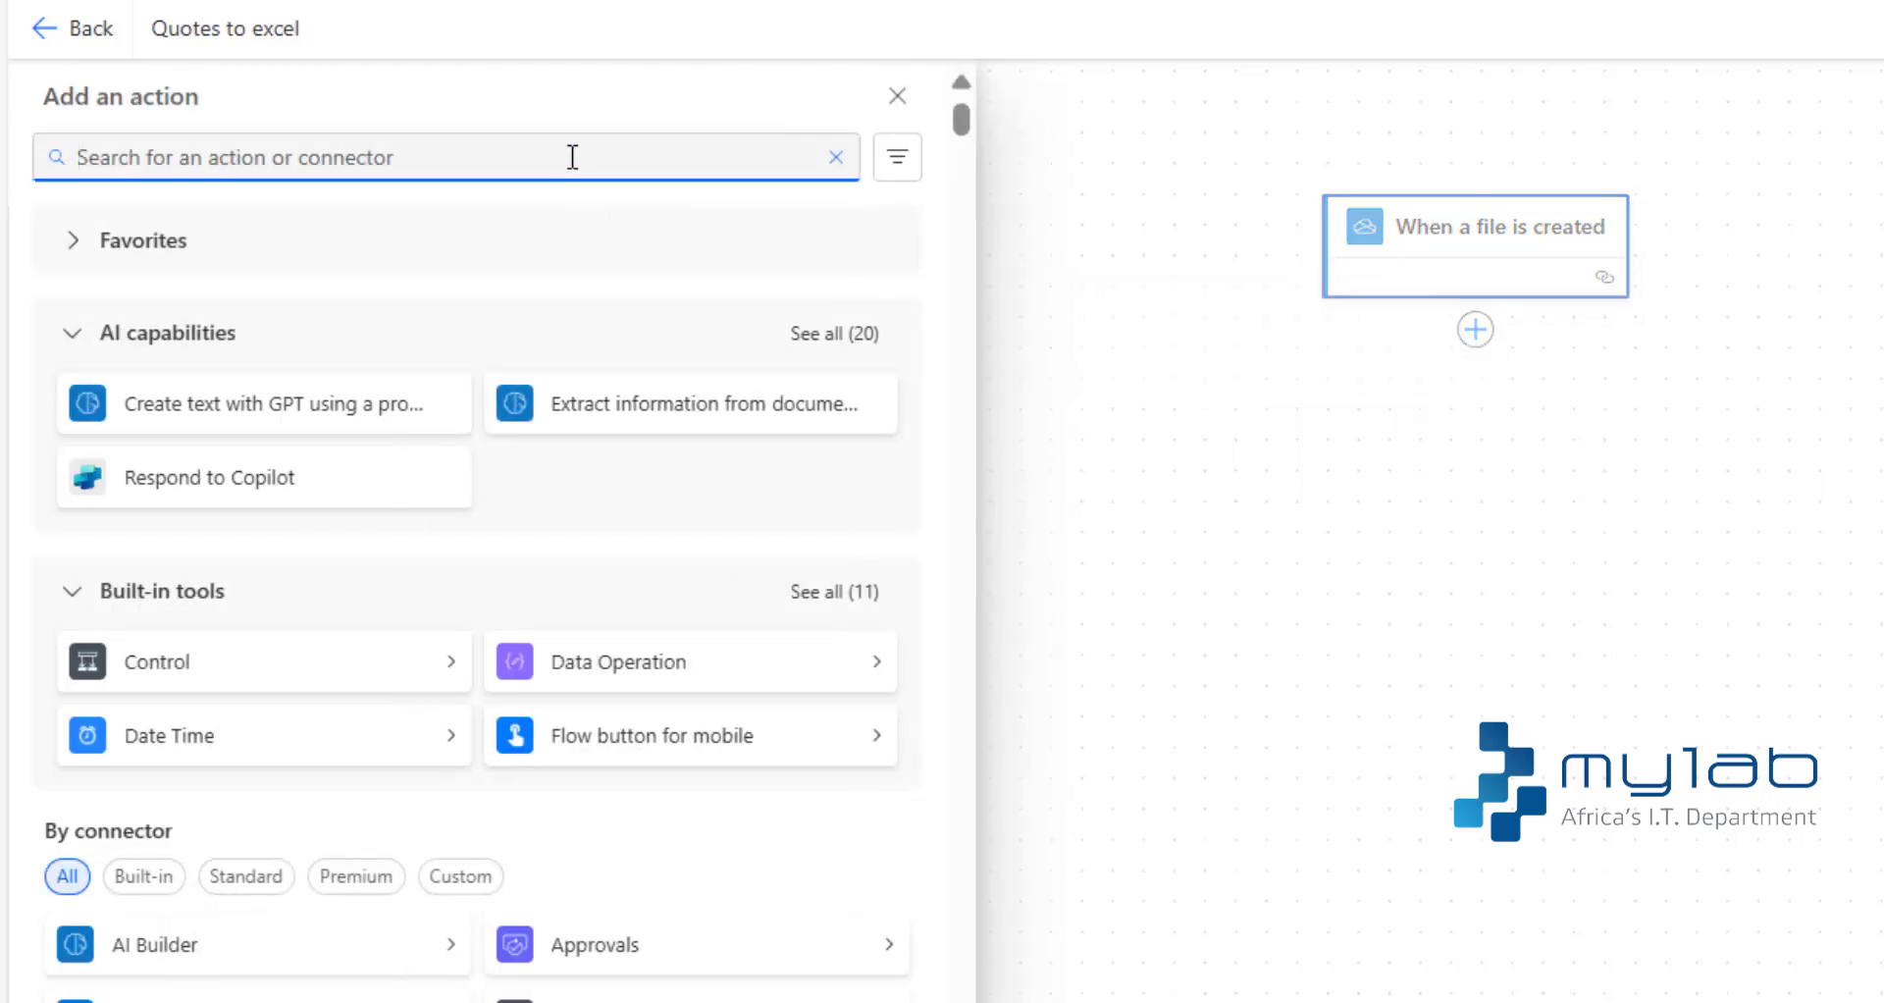
text(onedrive)
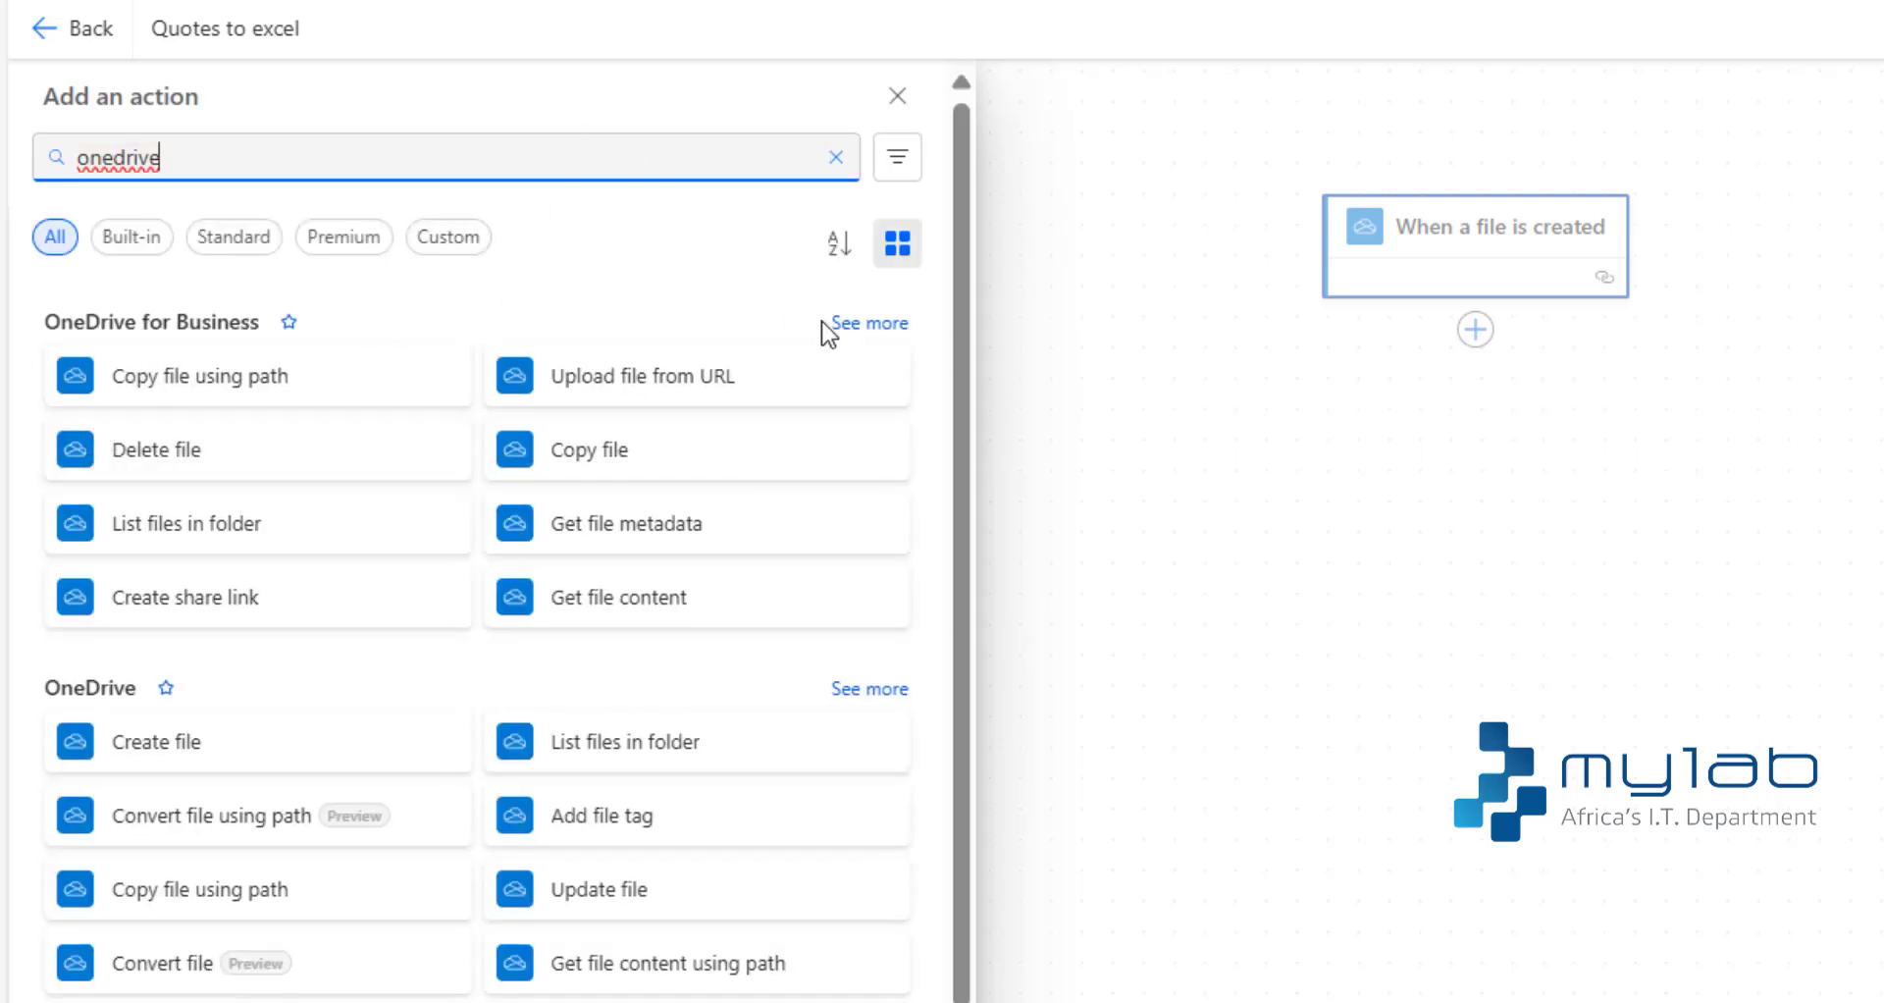
click(853, 326)
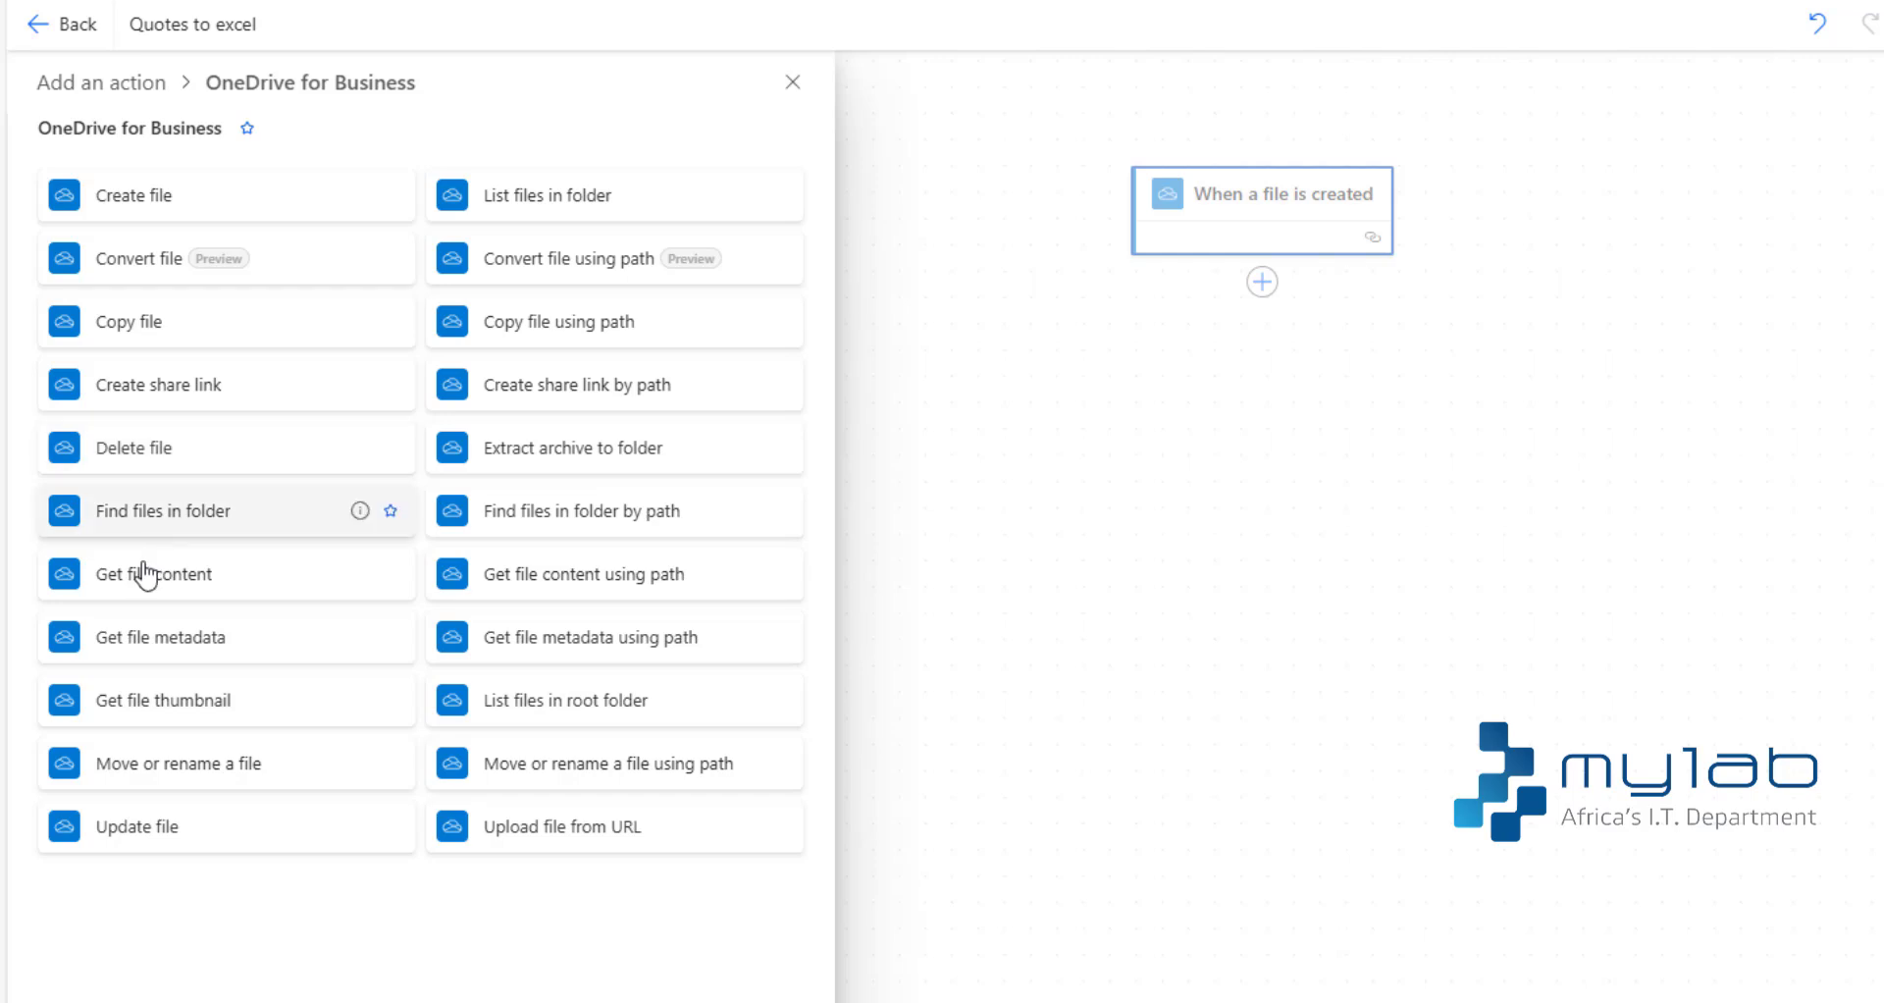
click(141, 579)
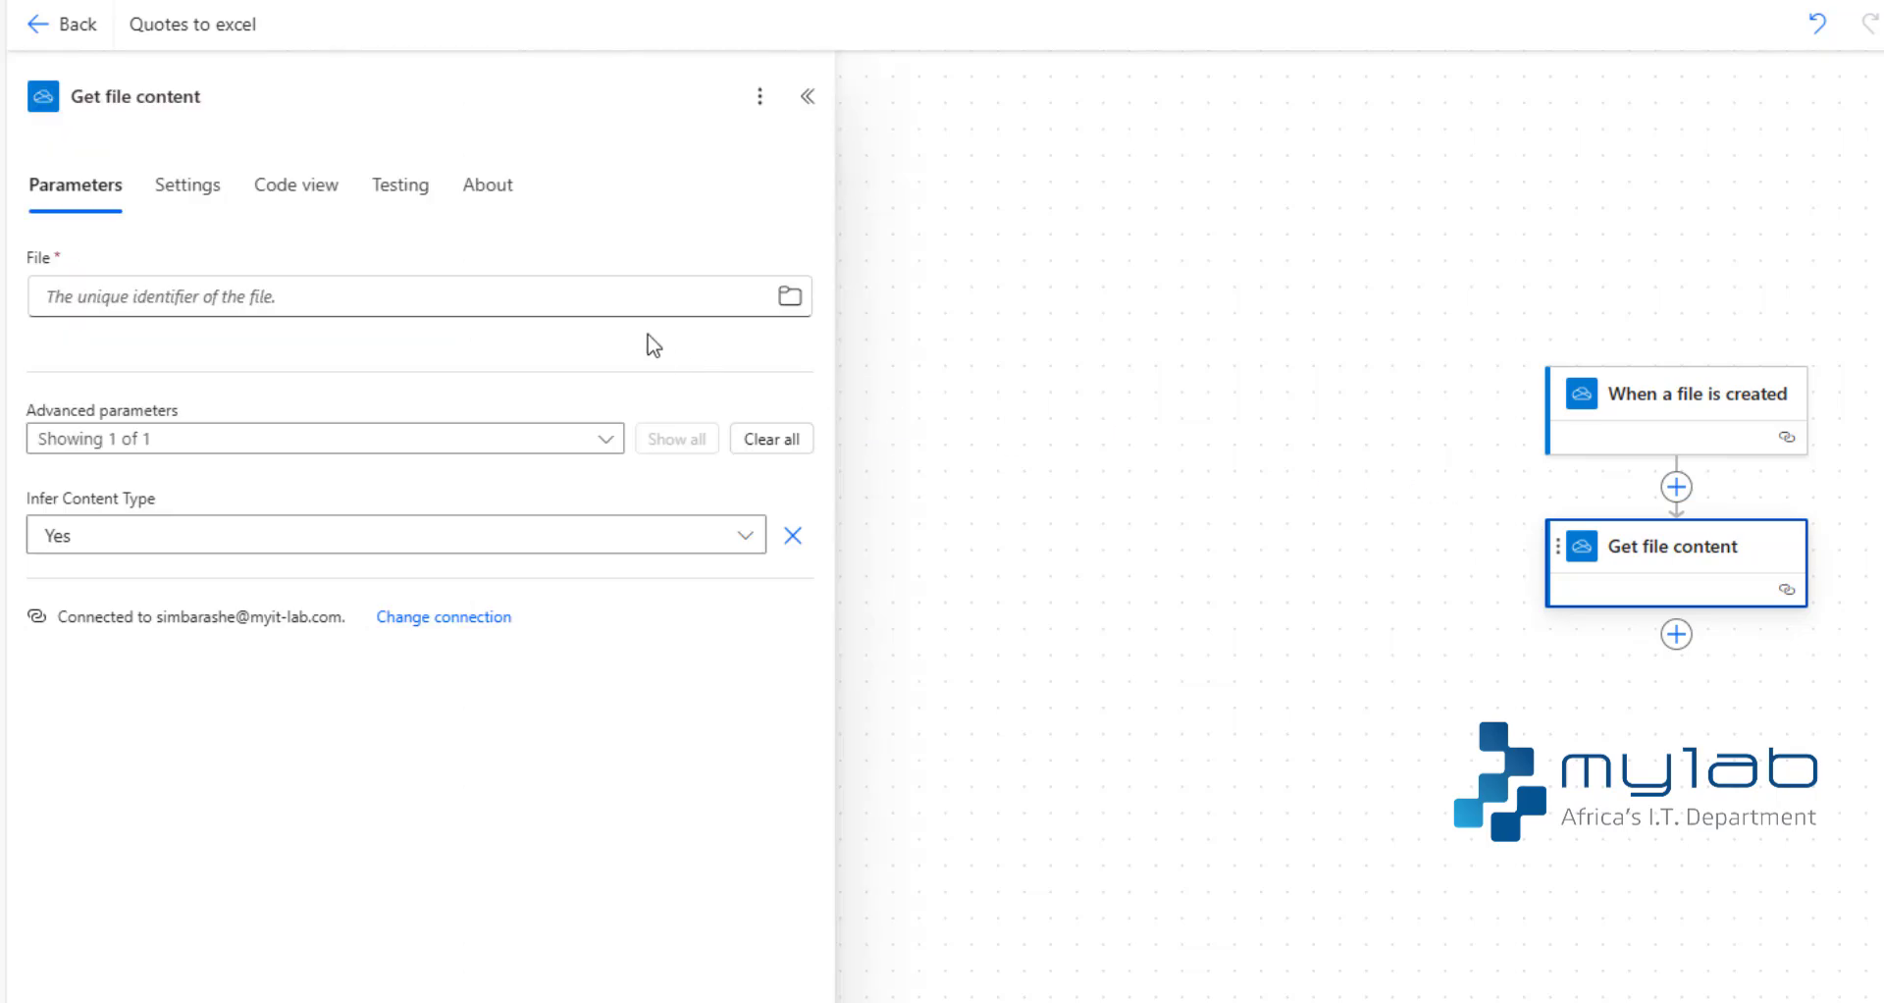
- Set the File parameter of Get file content to the trigger's dynamic value File identifier
click(652, 301)
text(/)
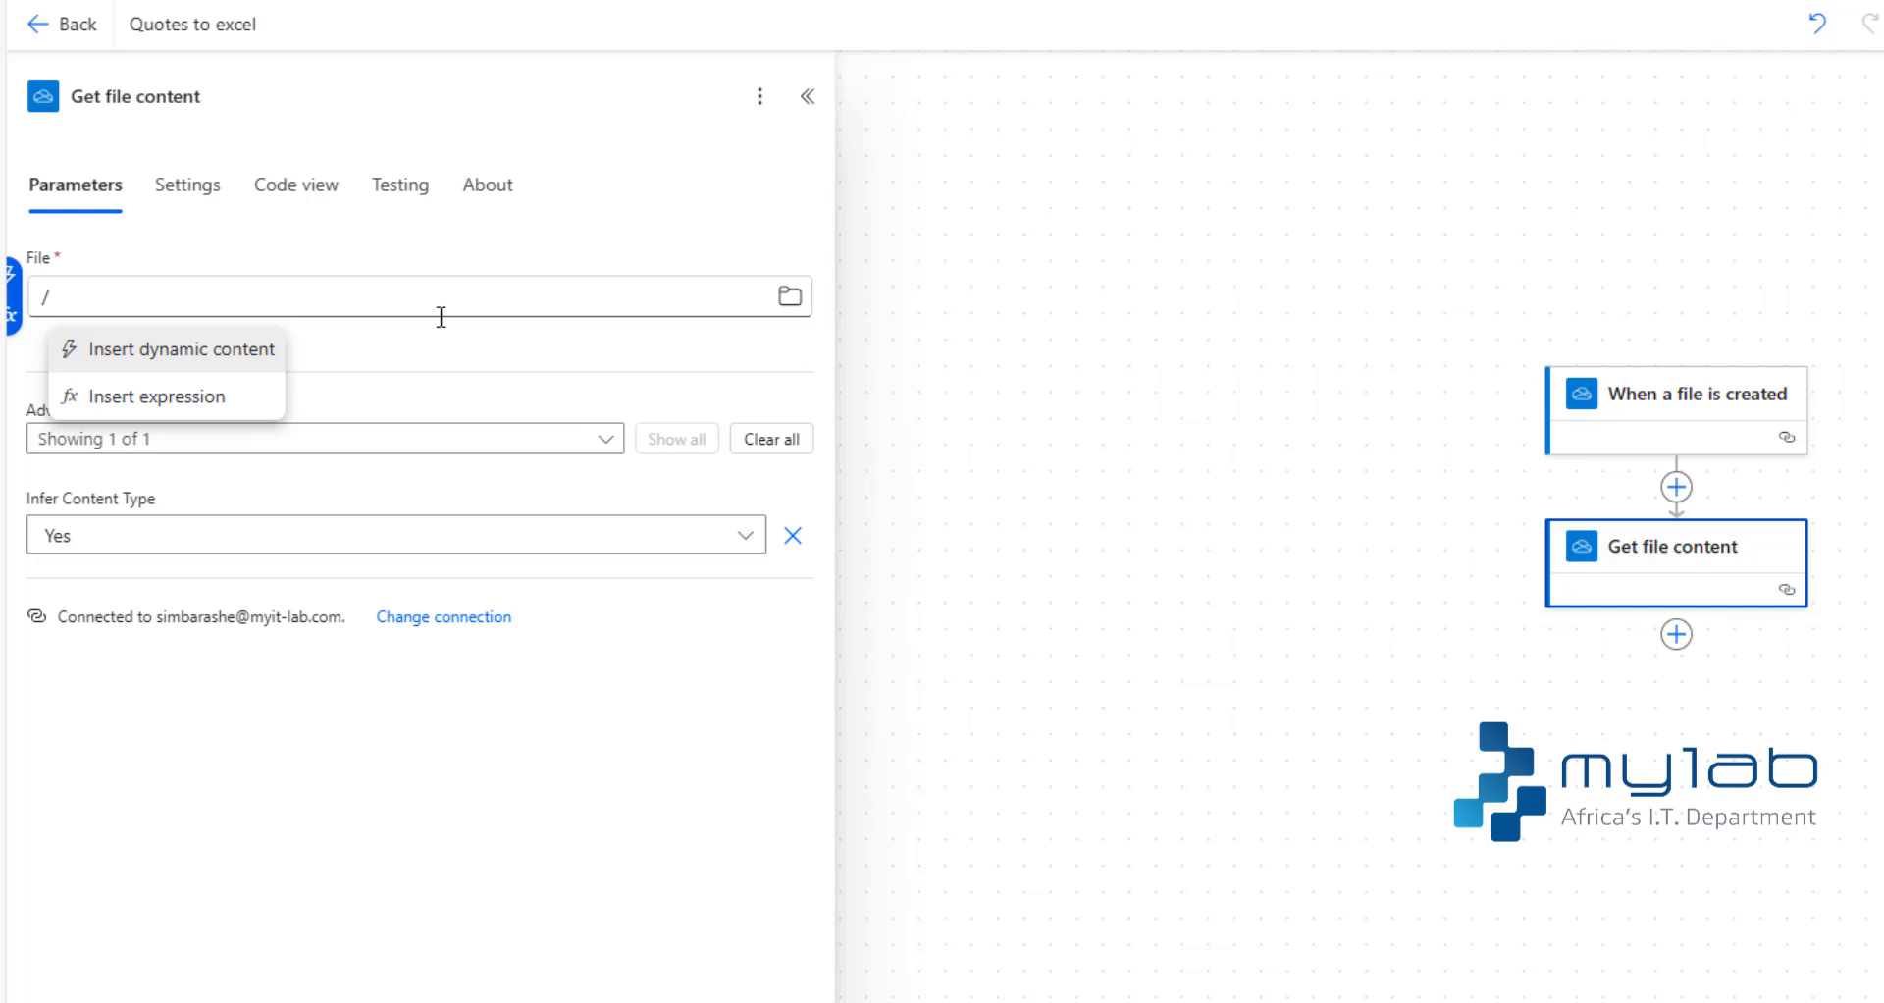
click(248, 350)
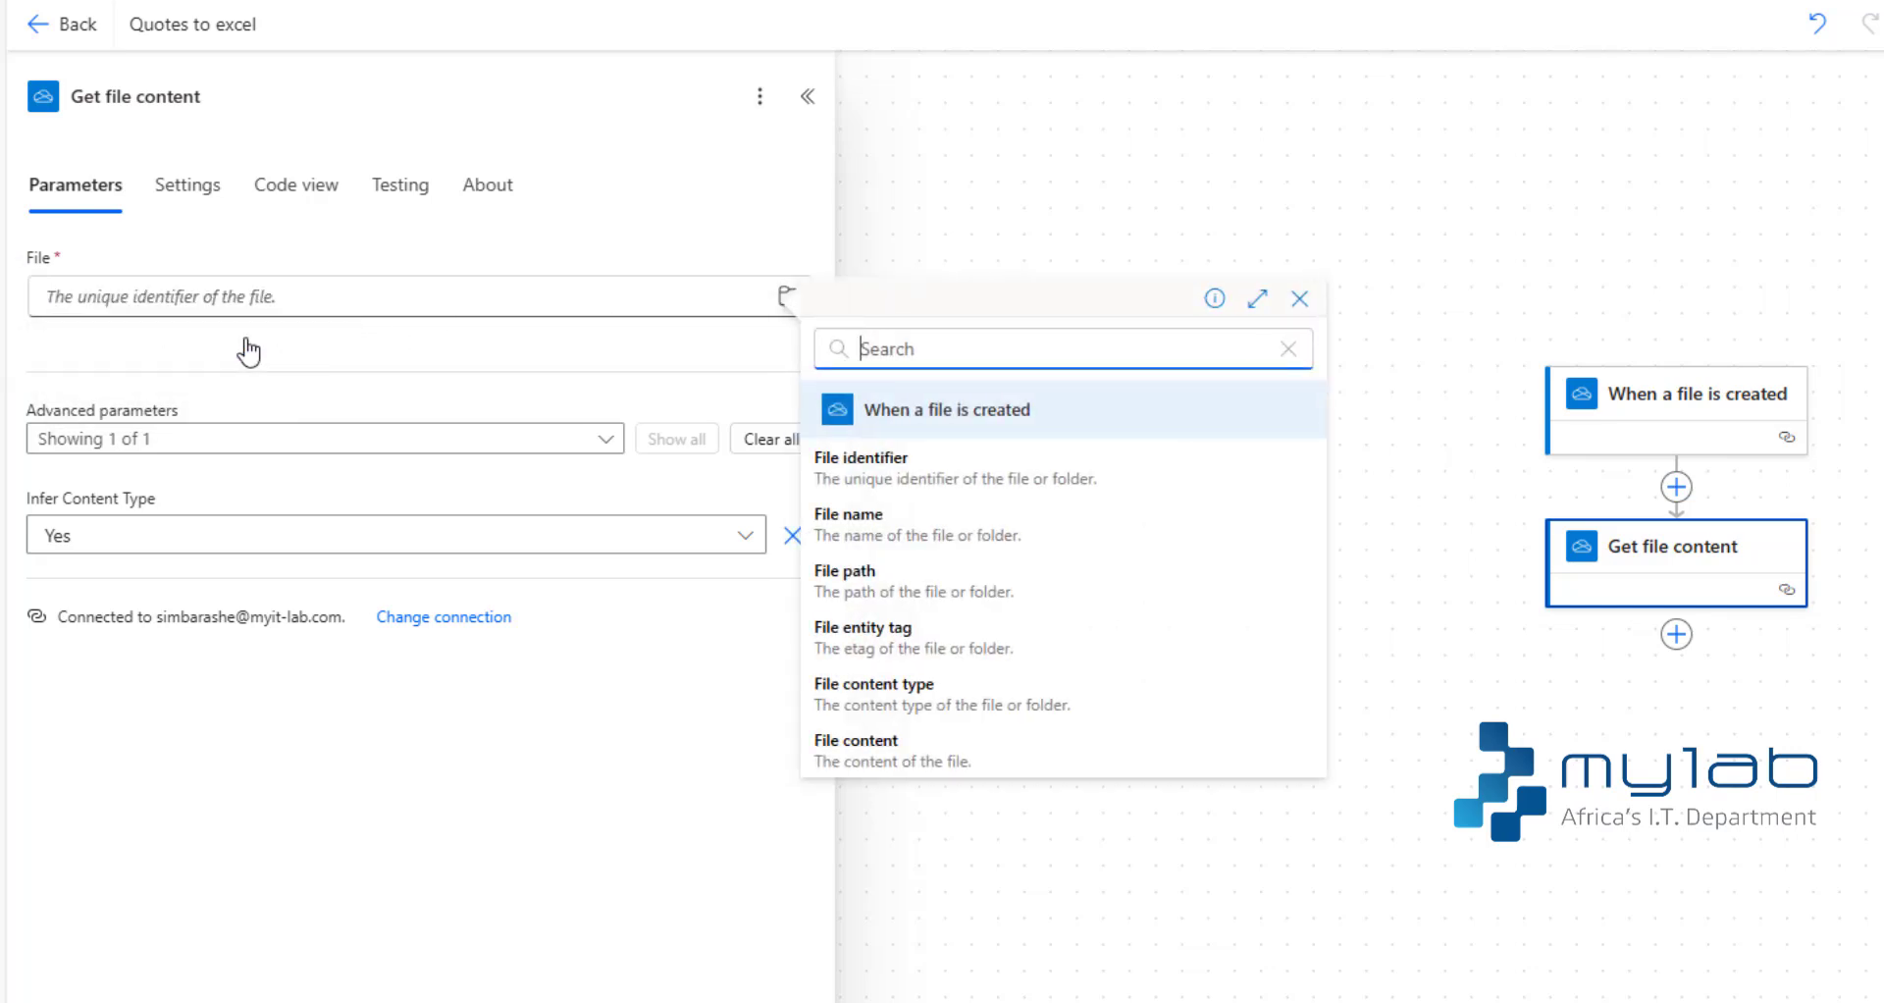
click(922, 480)
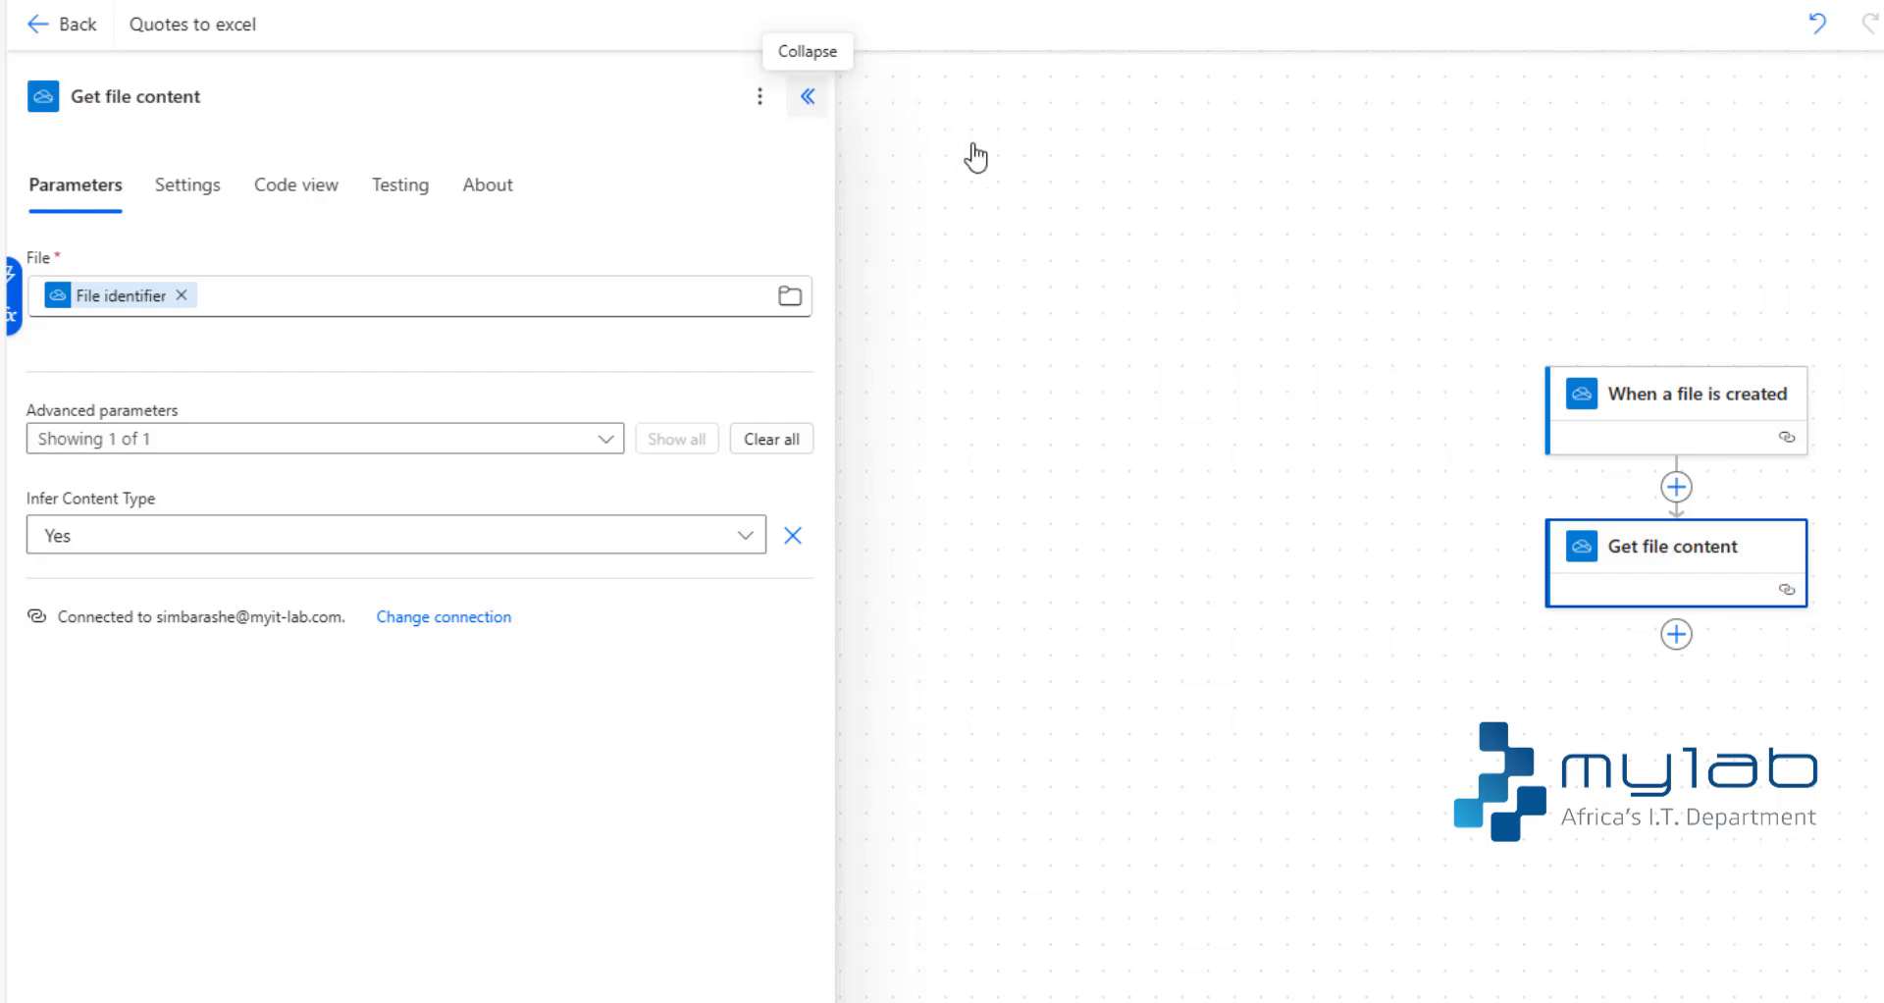
click(808, 96)
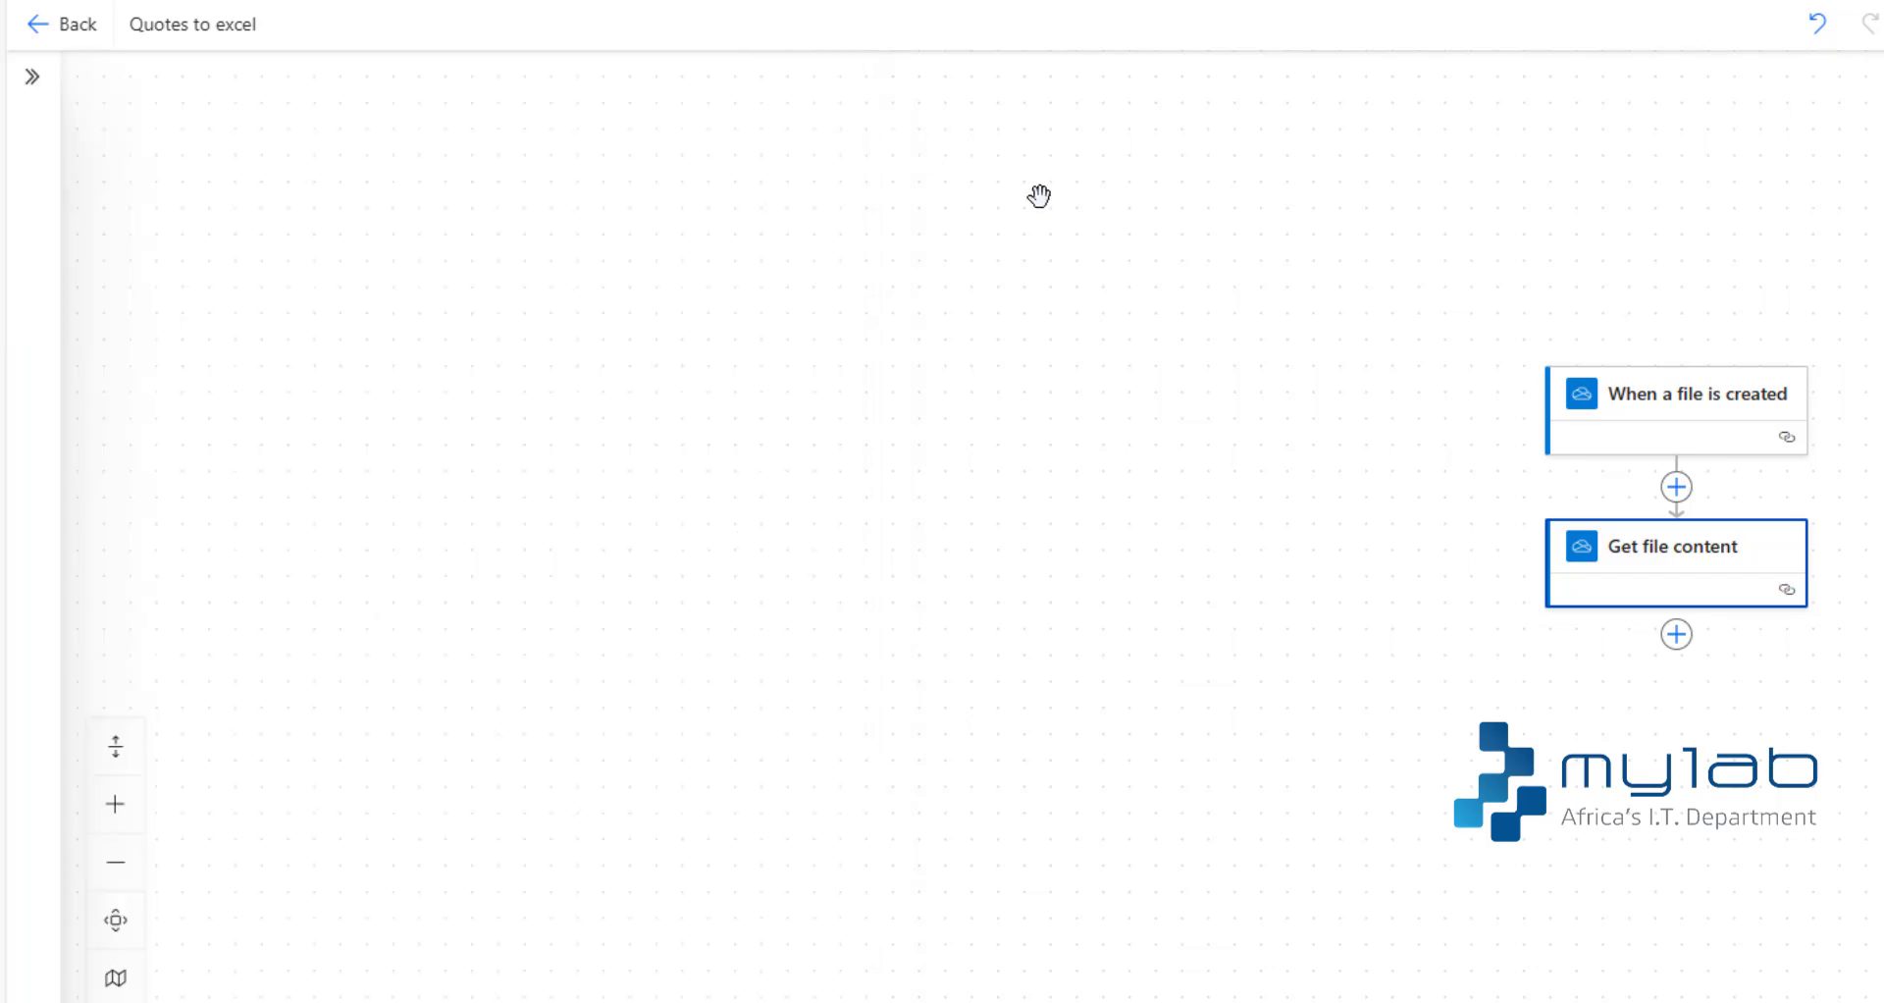
click(1676, 636)
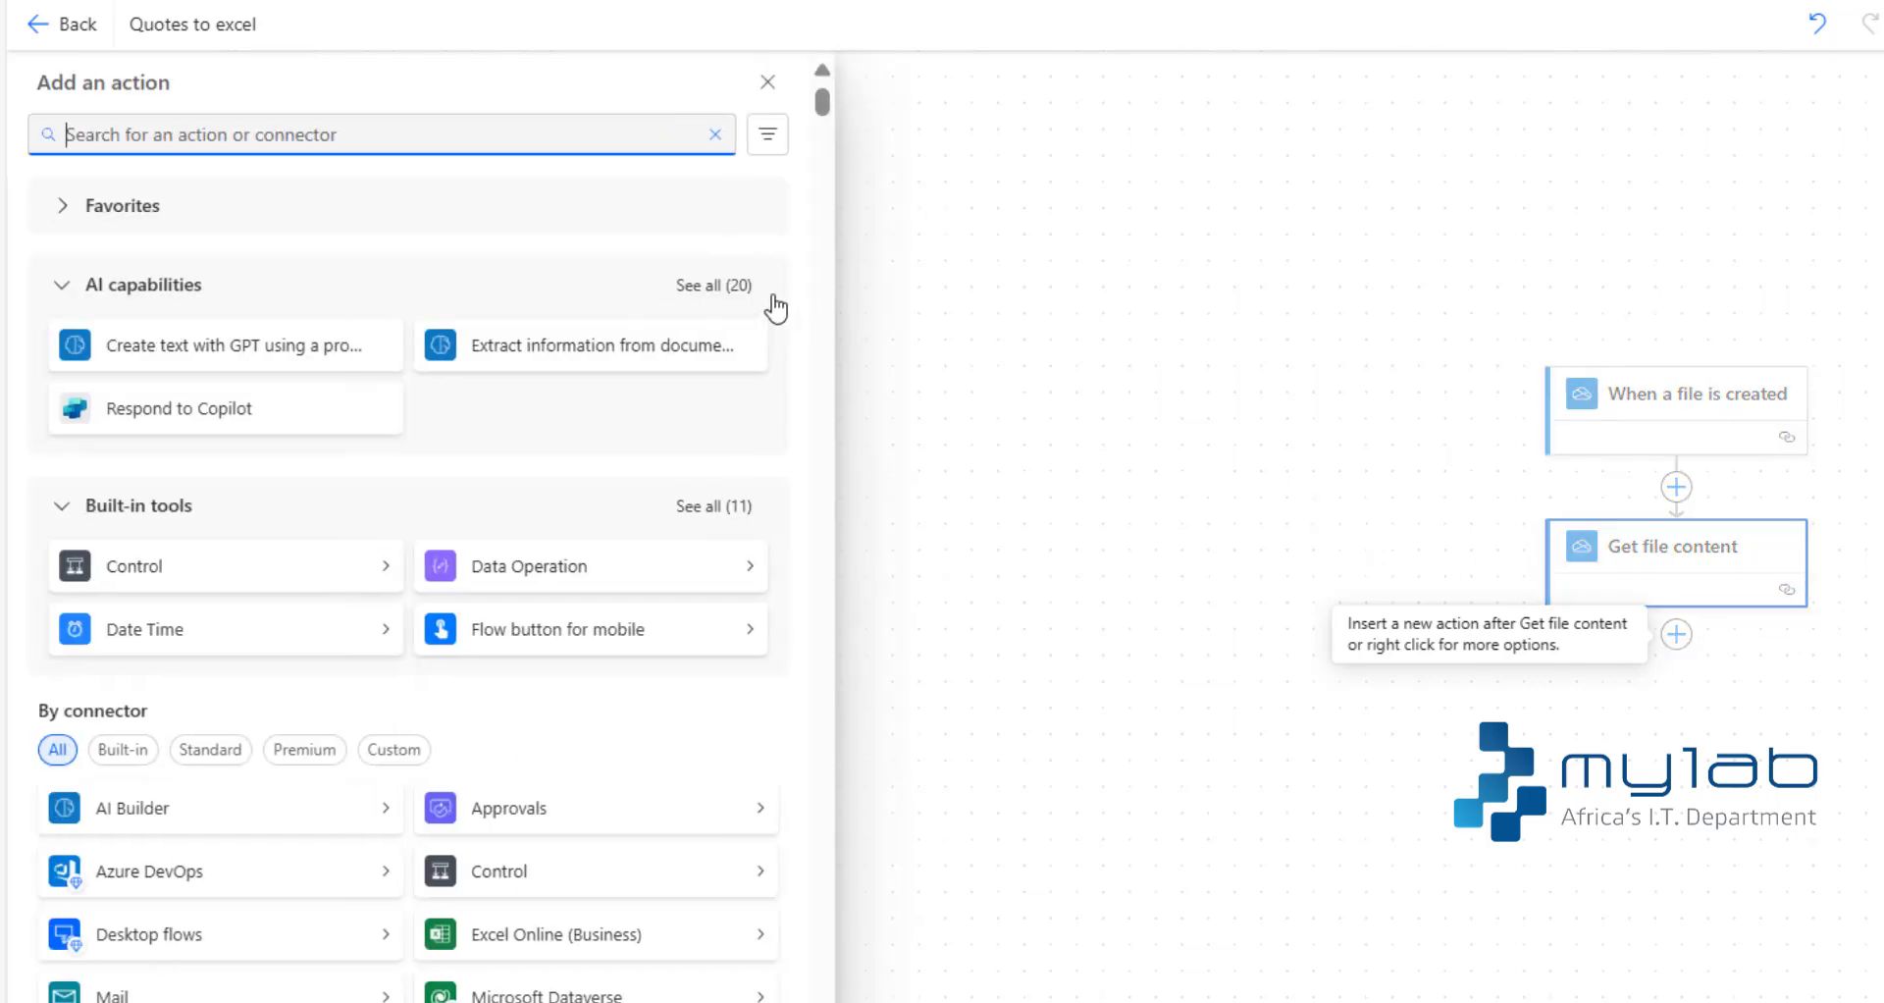
text(add rows)
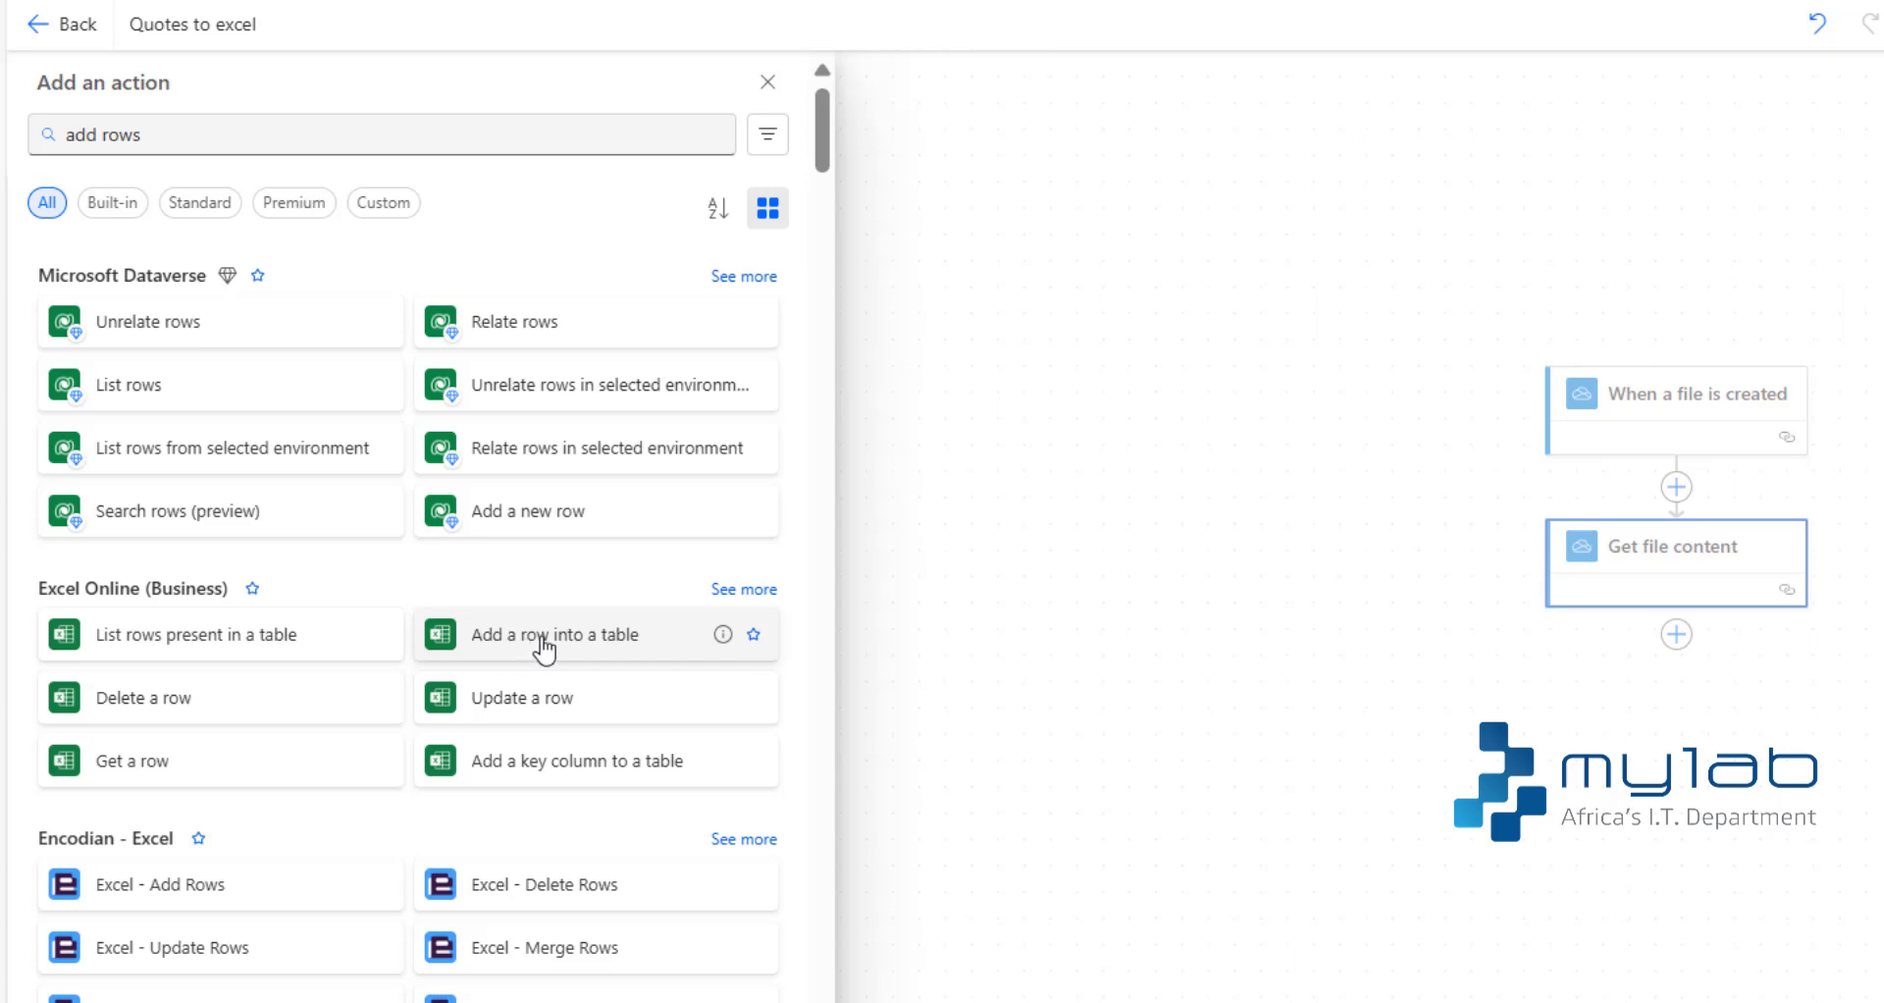
click(638, 647)
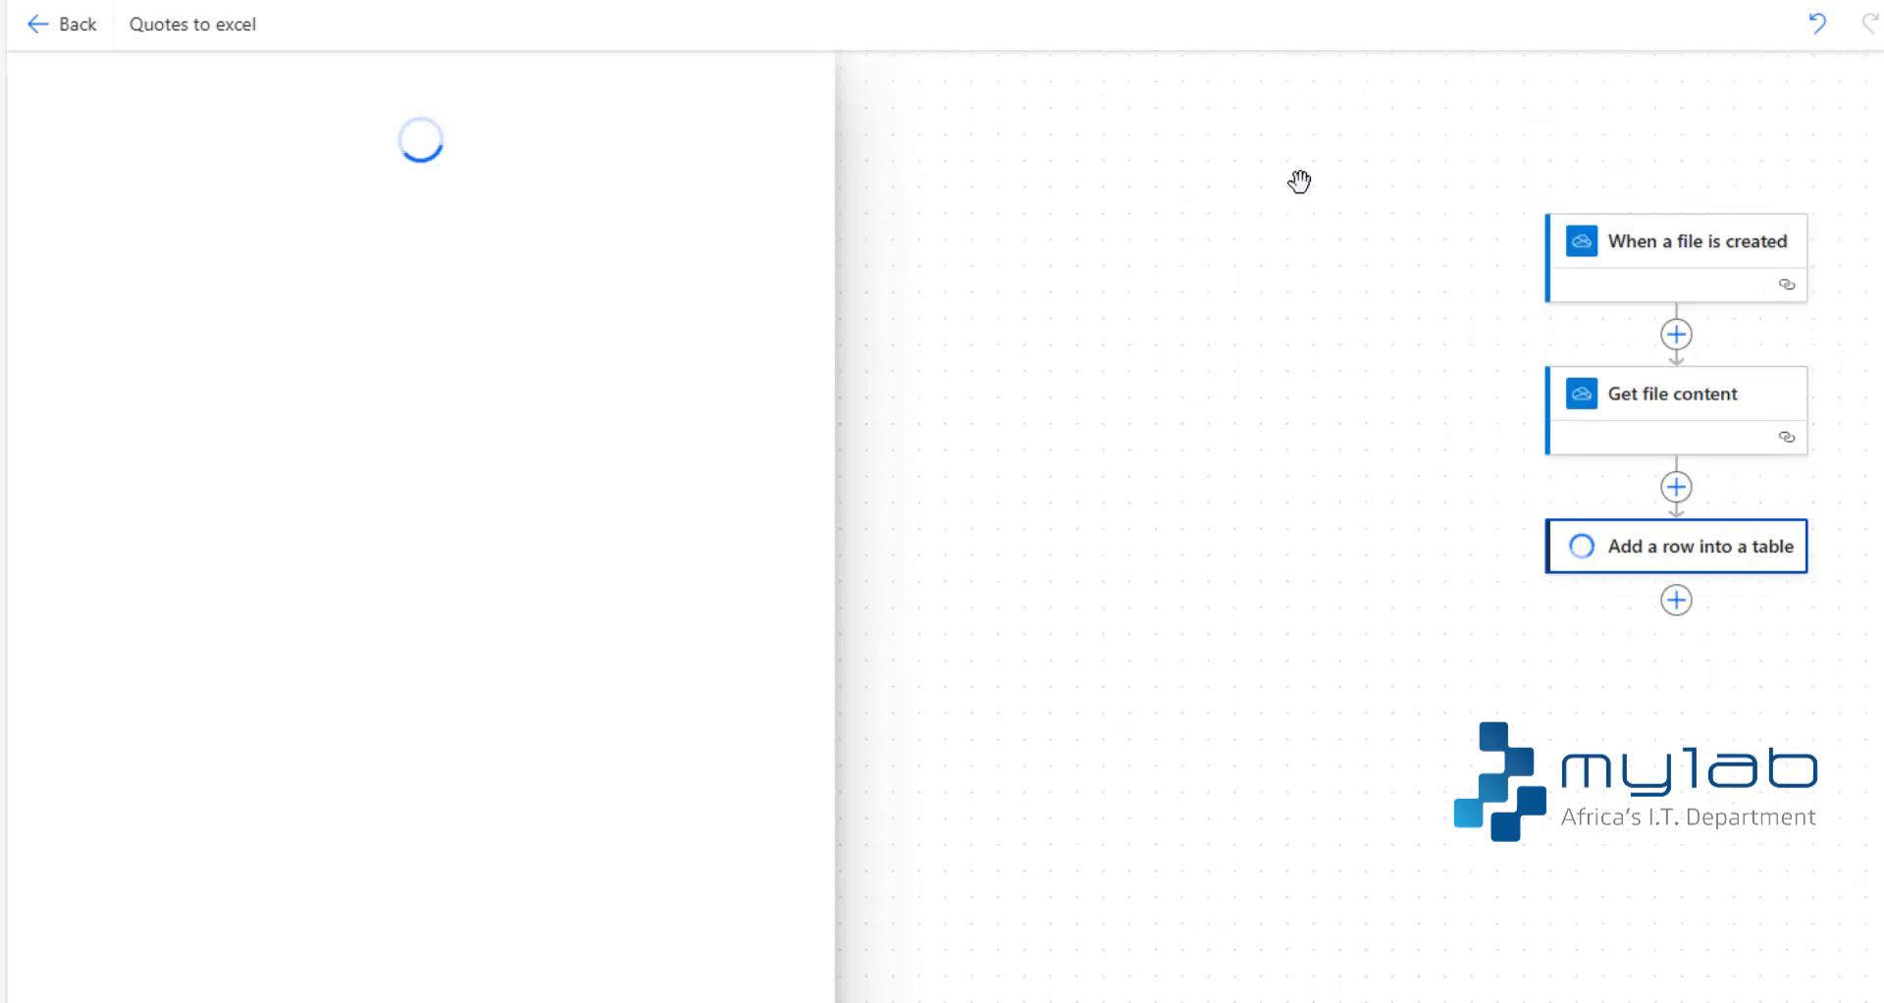
right_click(1695, 564)
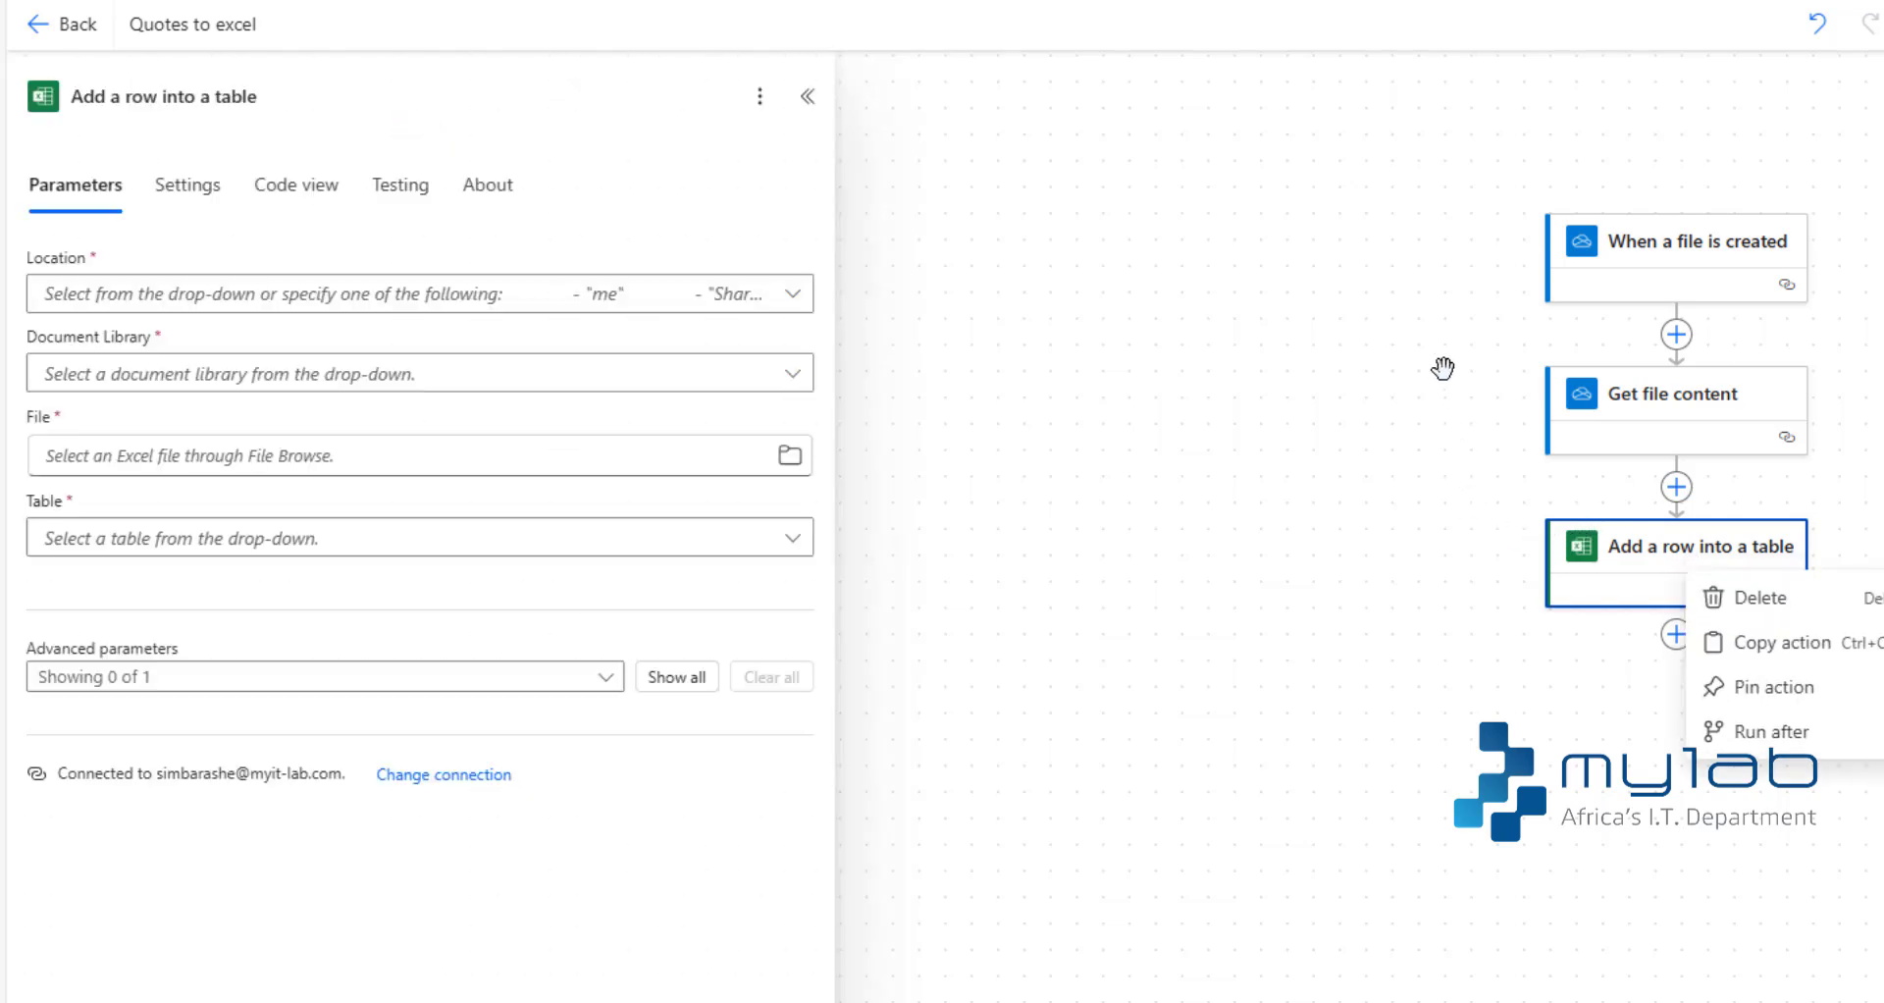
click(1748, 601)
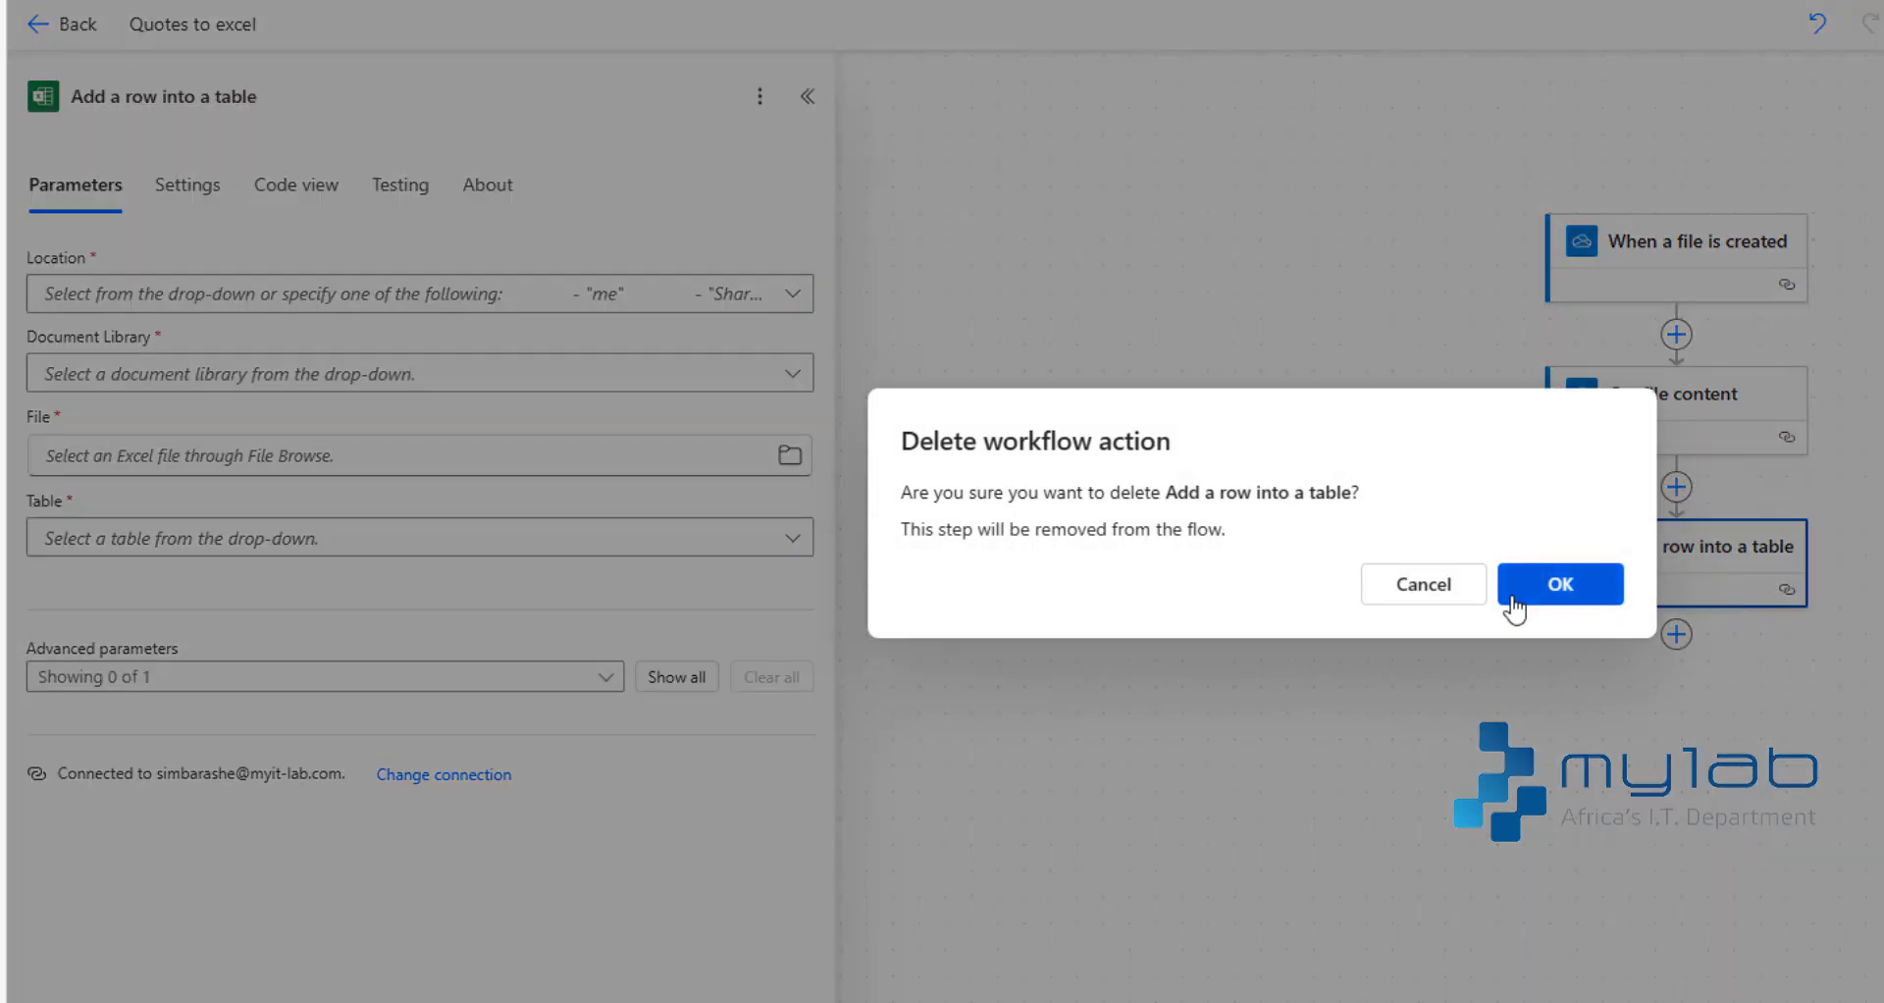
click(1550, 587)
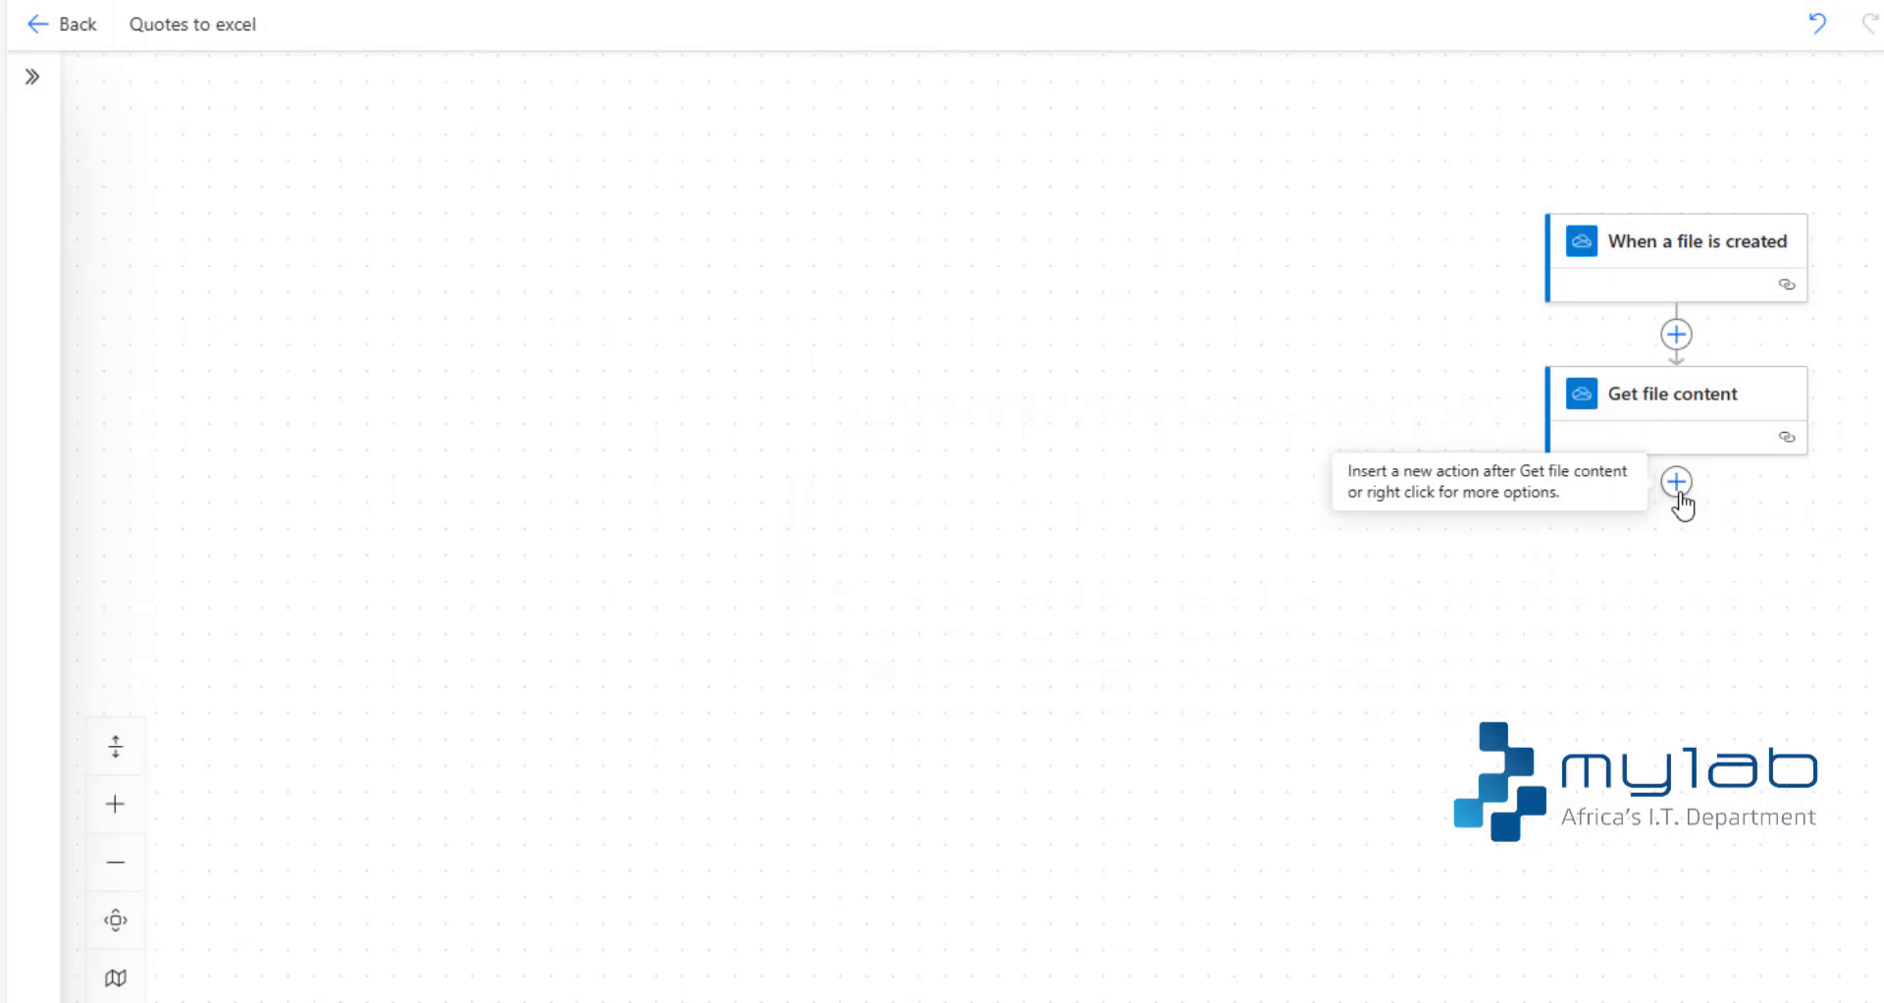
- Add the AI Builder action "Extract information from invoices" after Get file content
click(1676, 481)
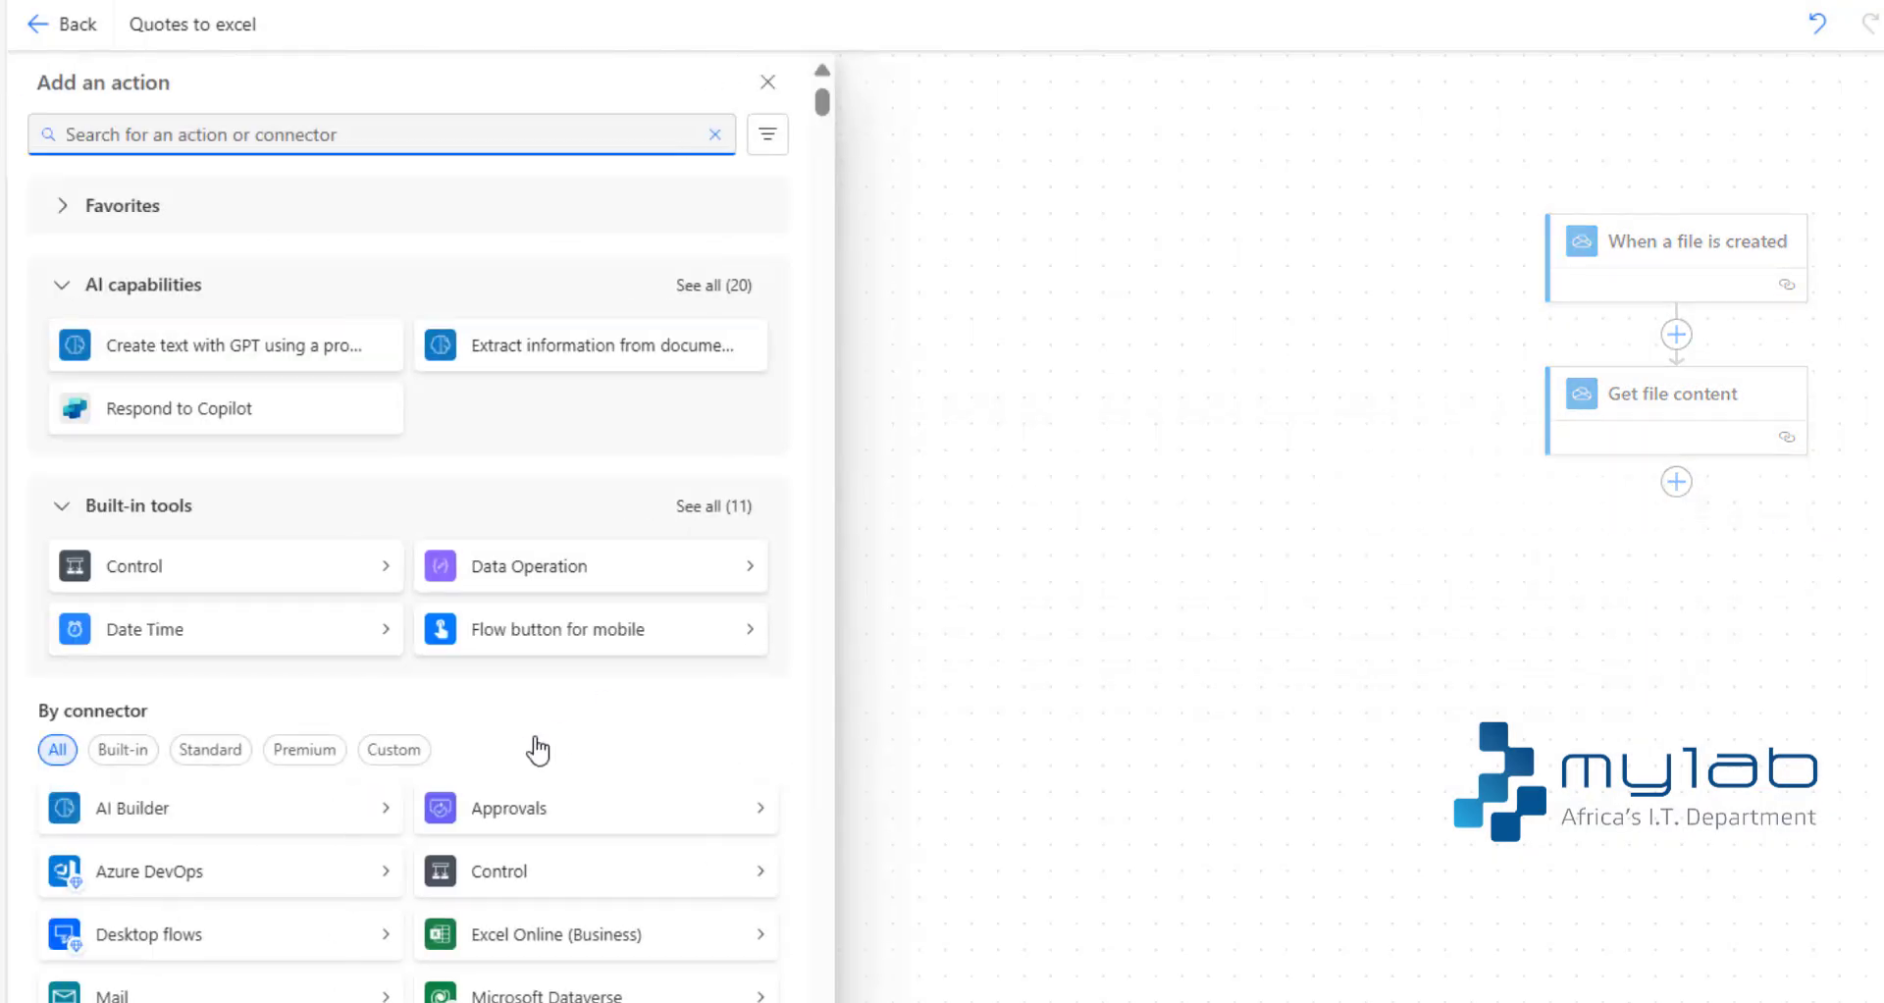
click(224, 830)
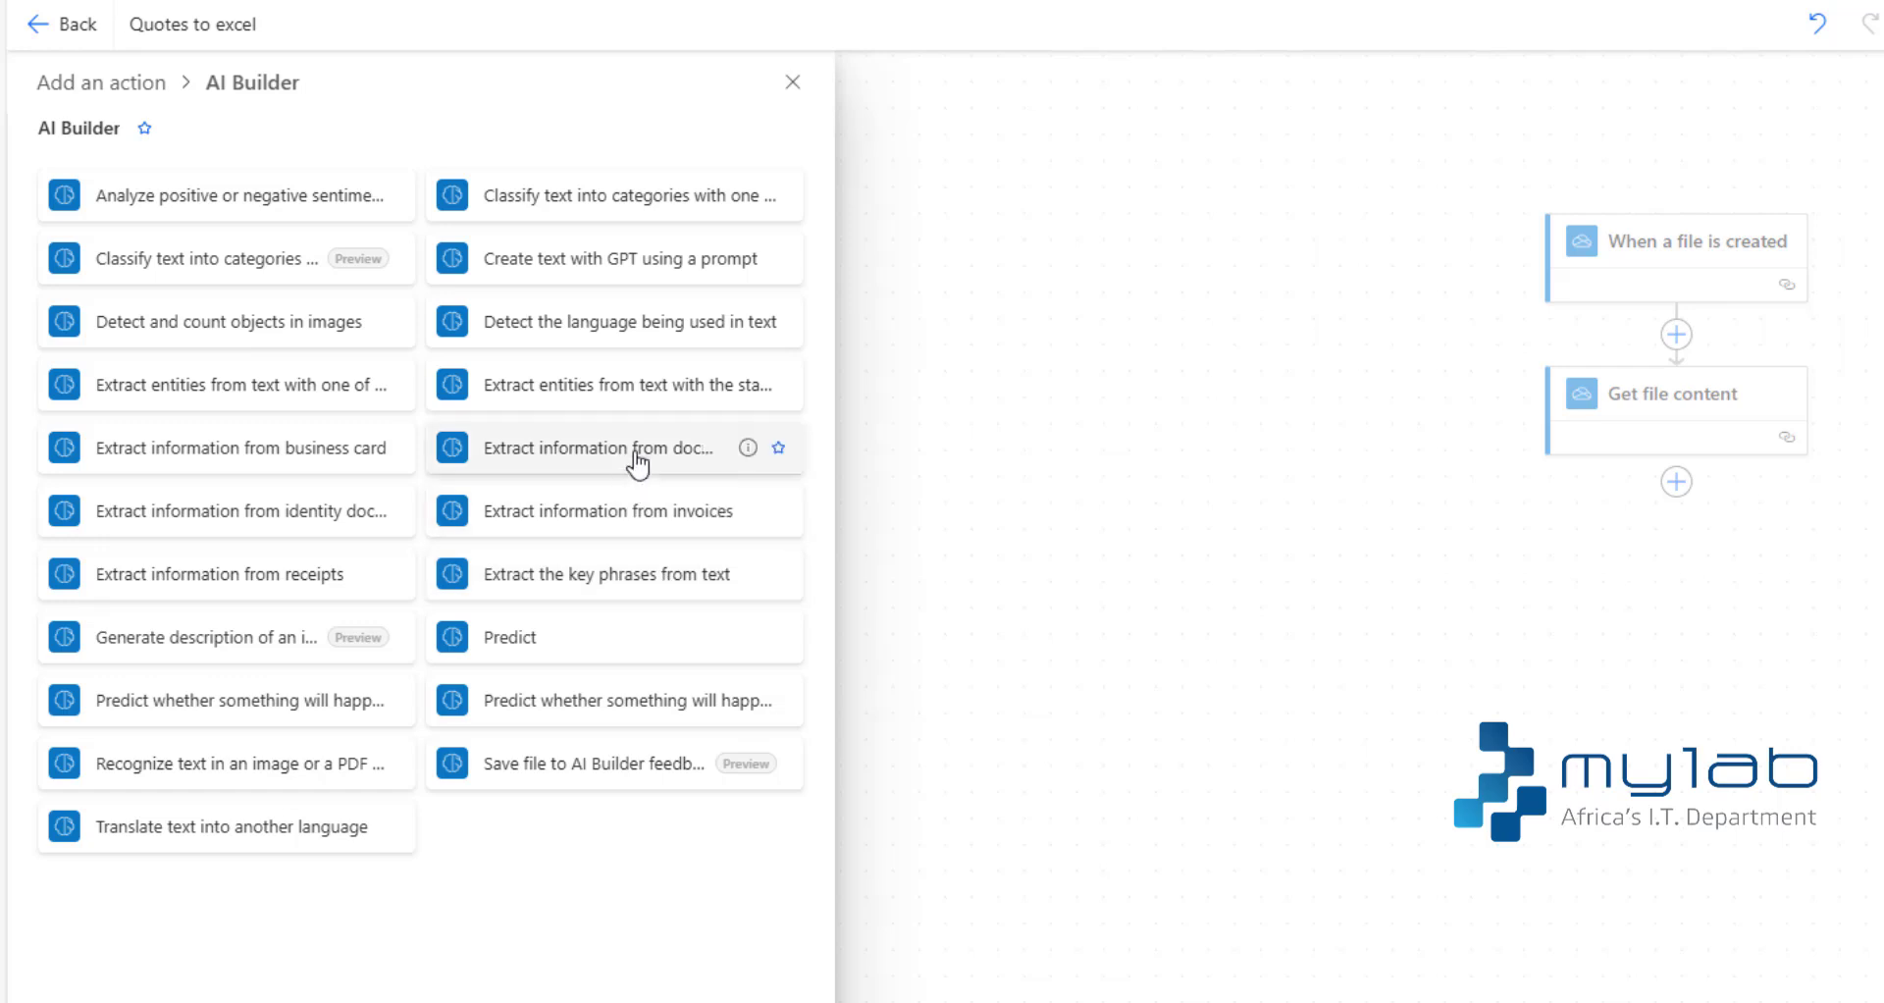
click(642, 527)
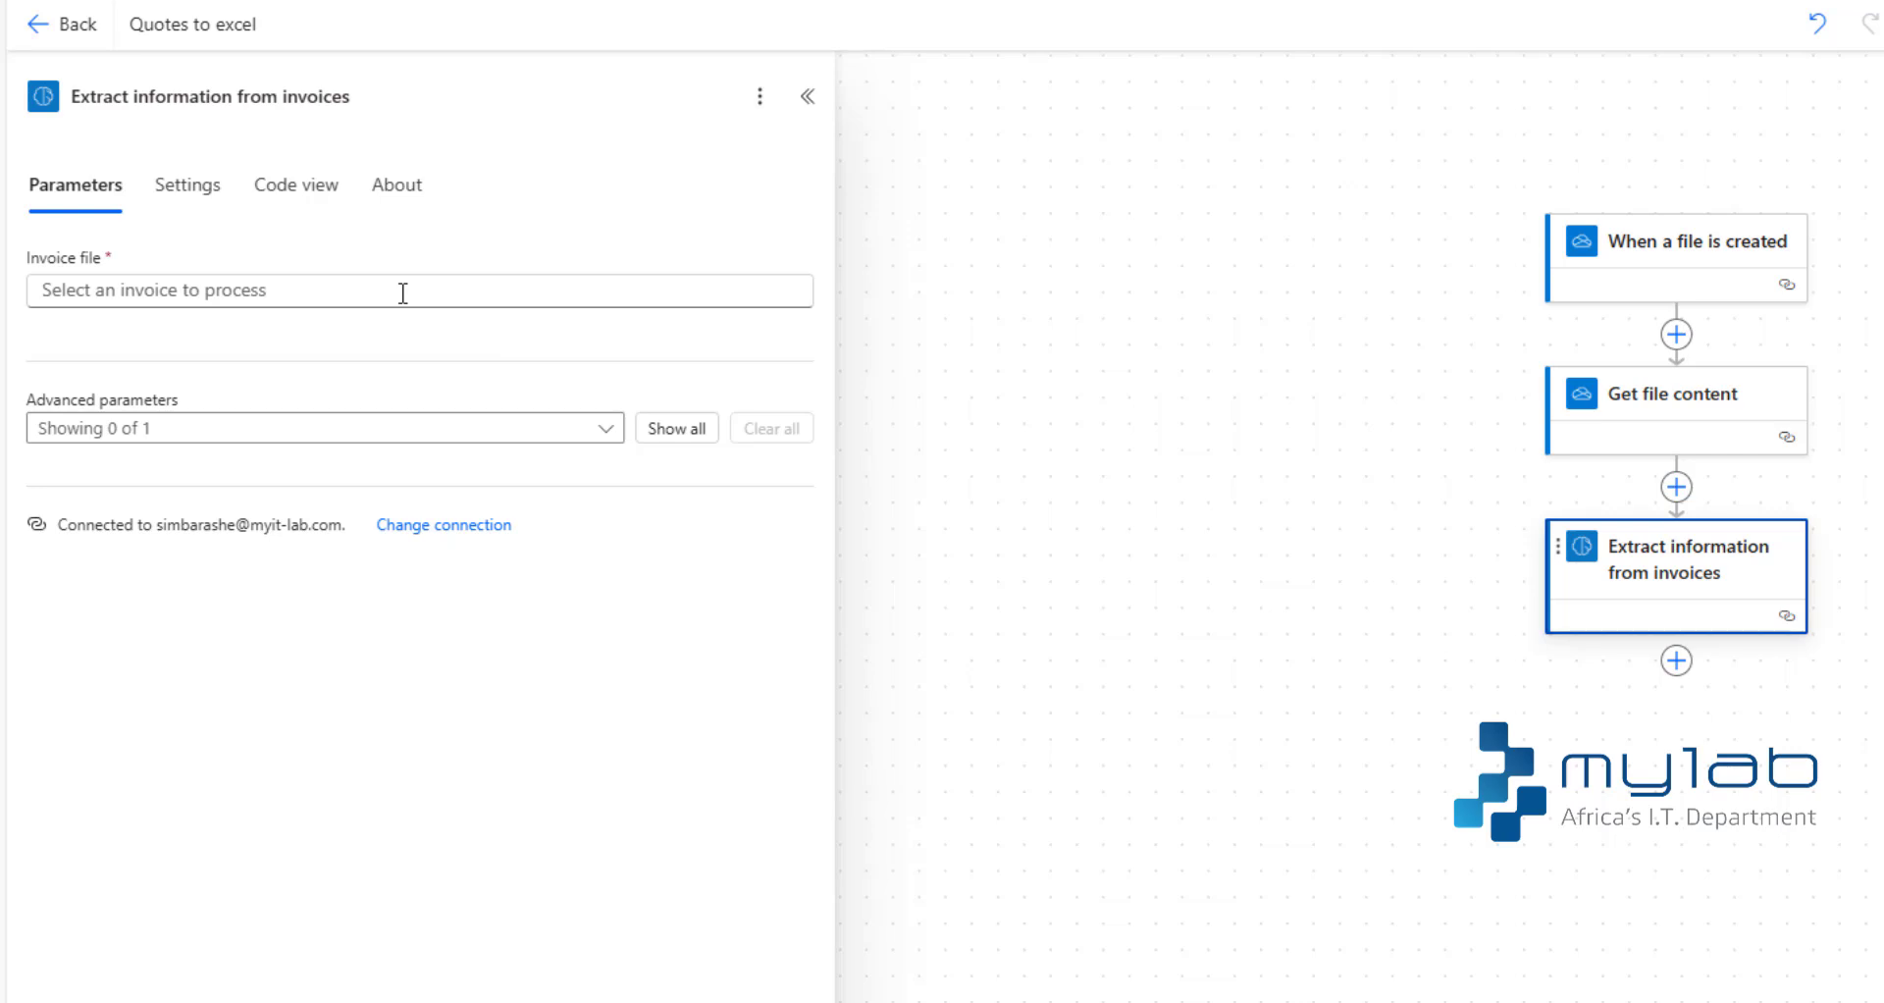
- Set the Invoice file parameter of the extraction action to the File content output of Get file content
click(402, 293)
text(/)
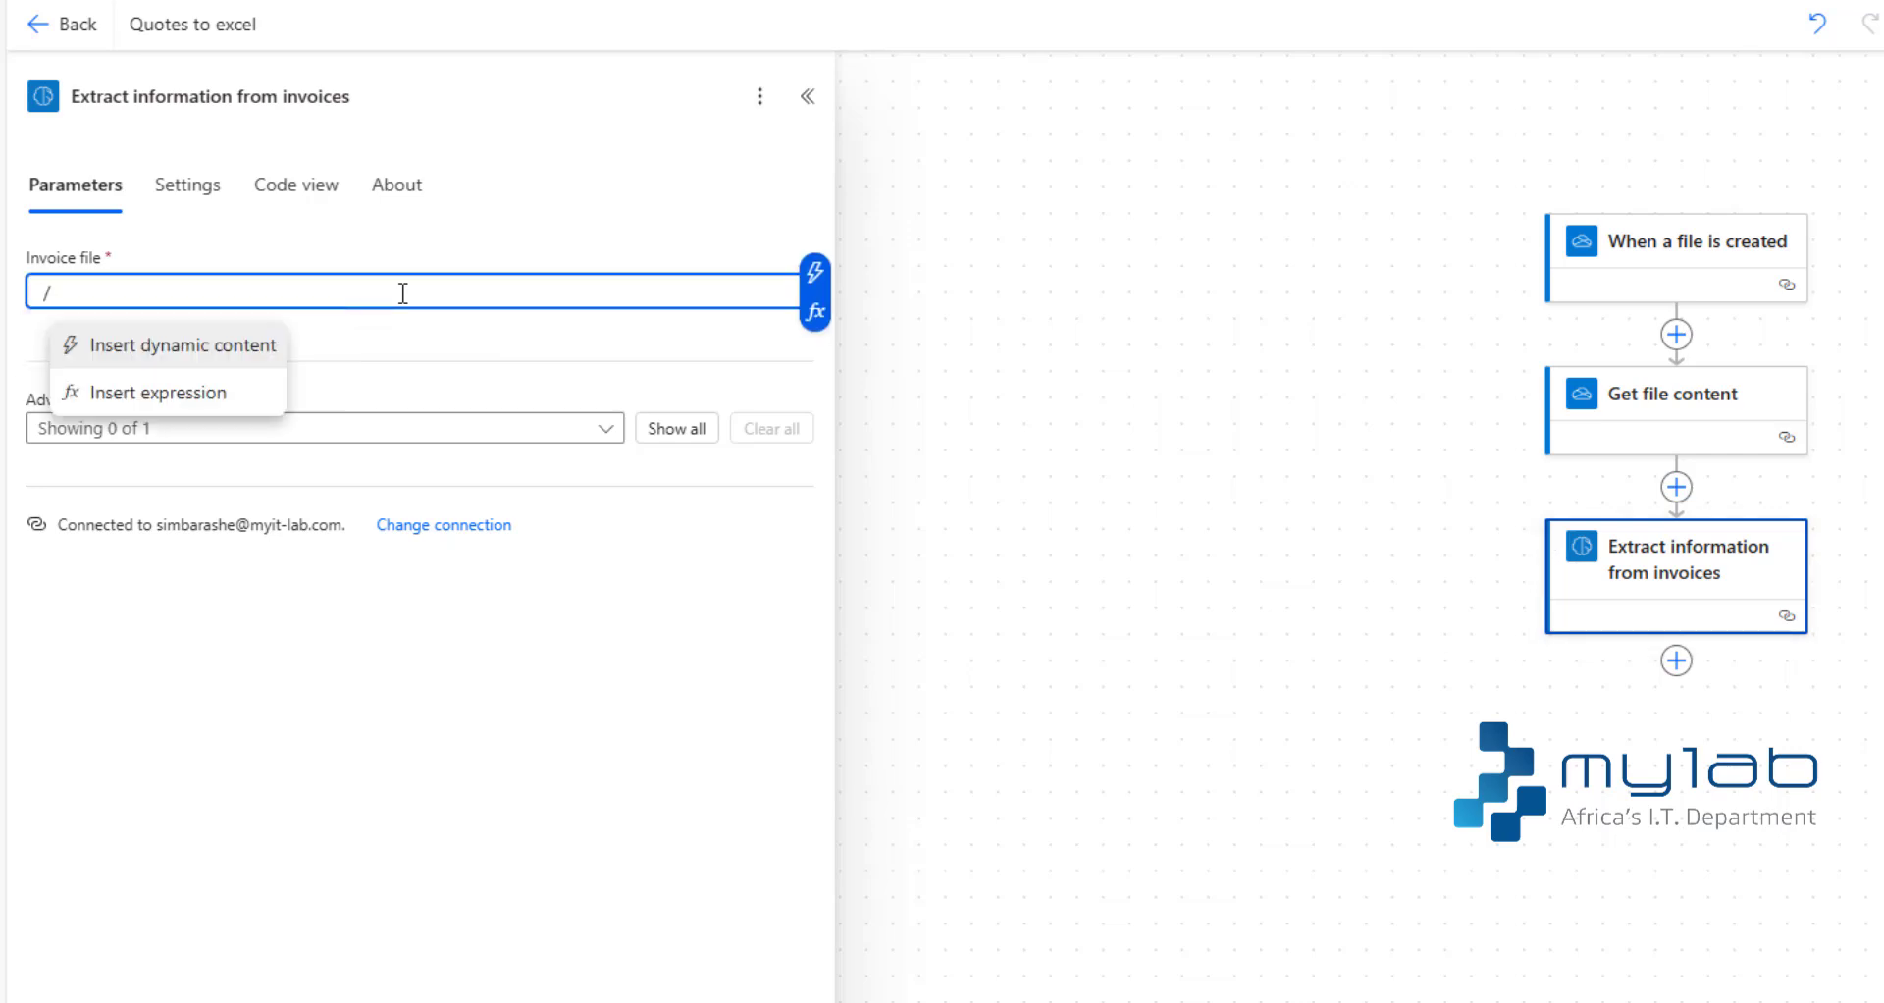
click(218, 348)
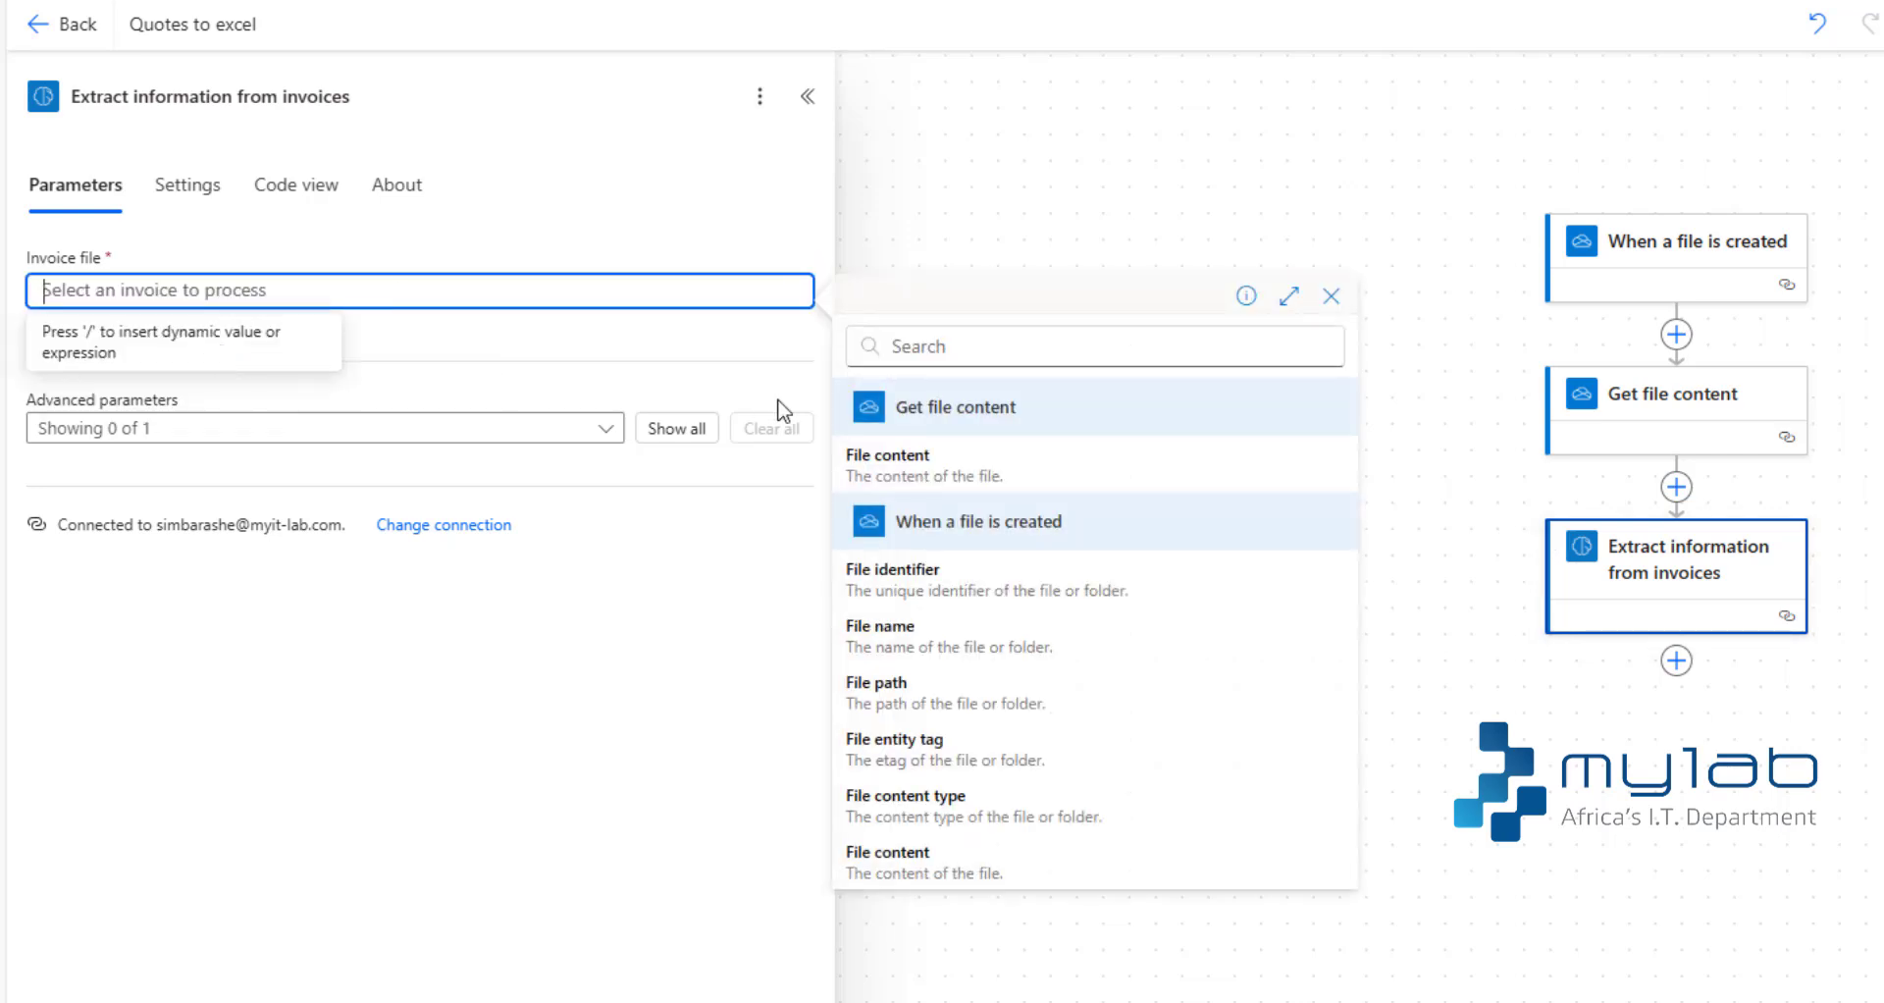
click(883, 421)
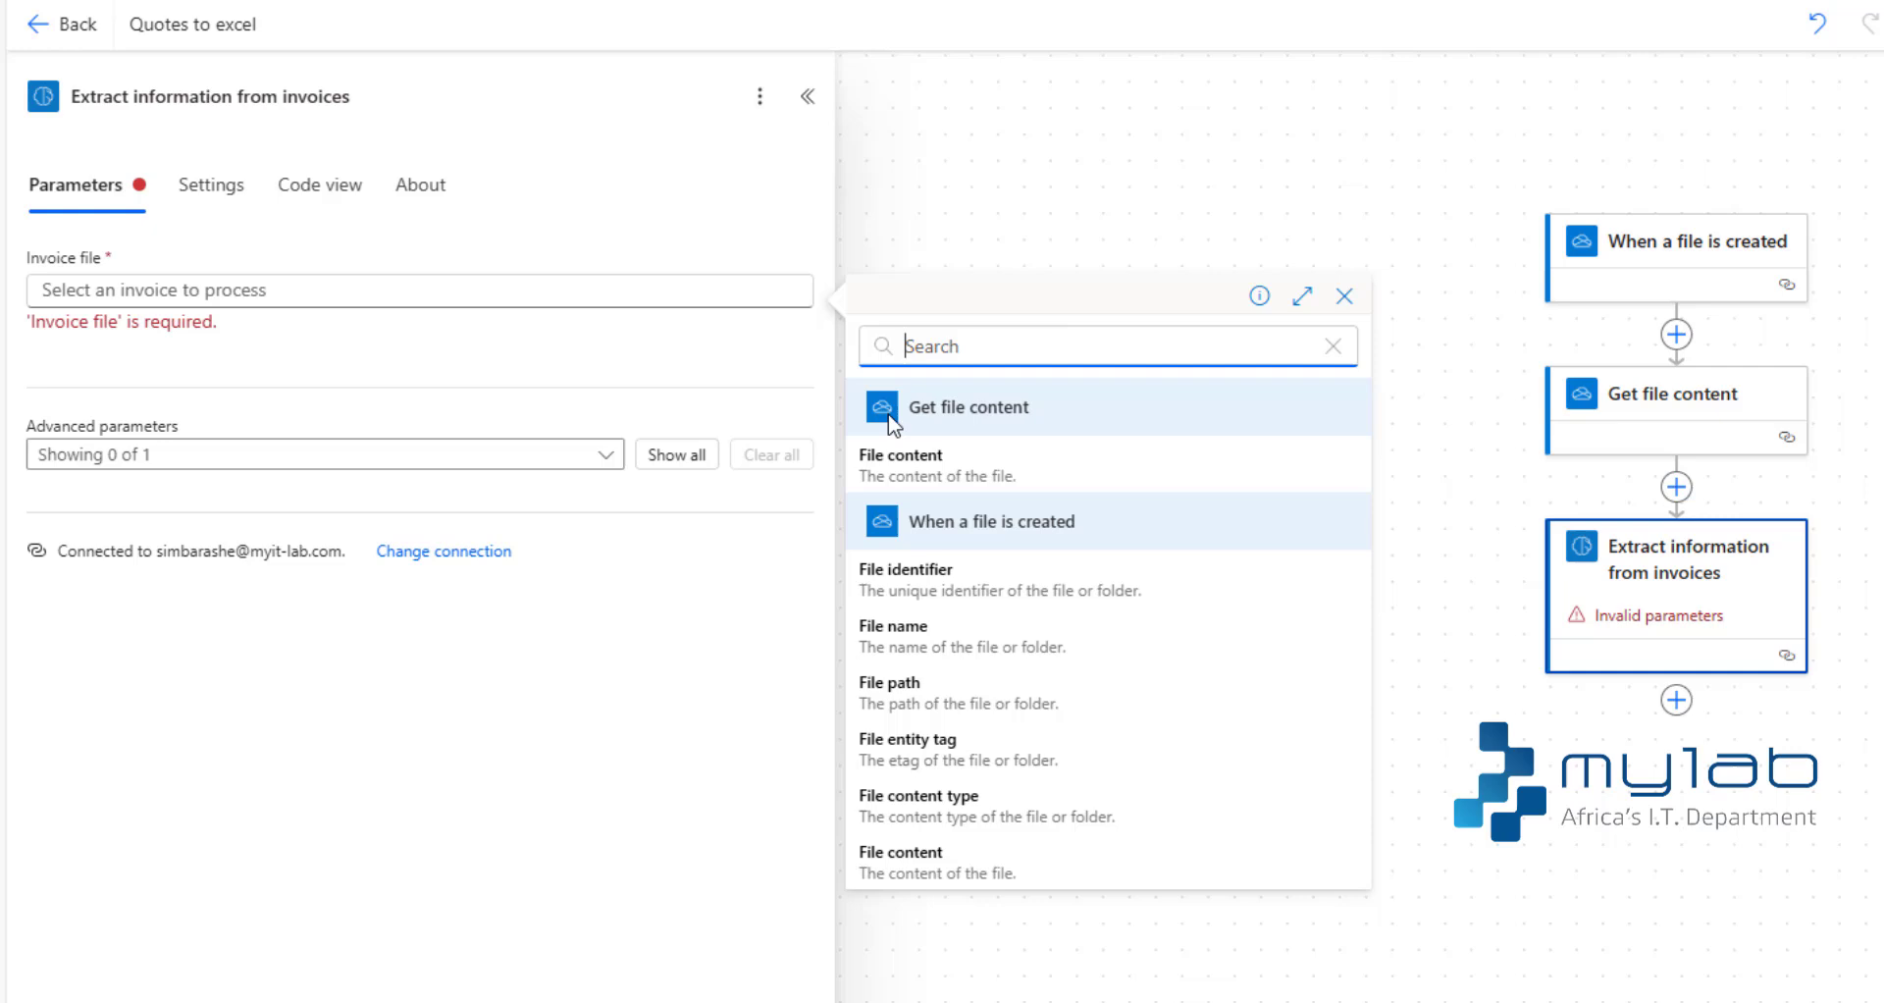
click(938, 463)
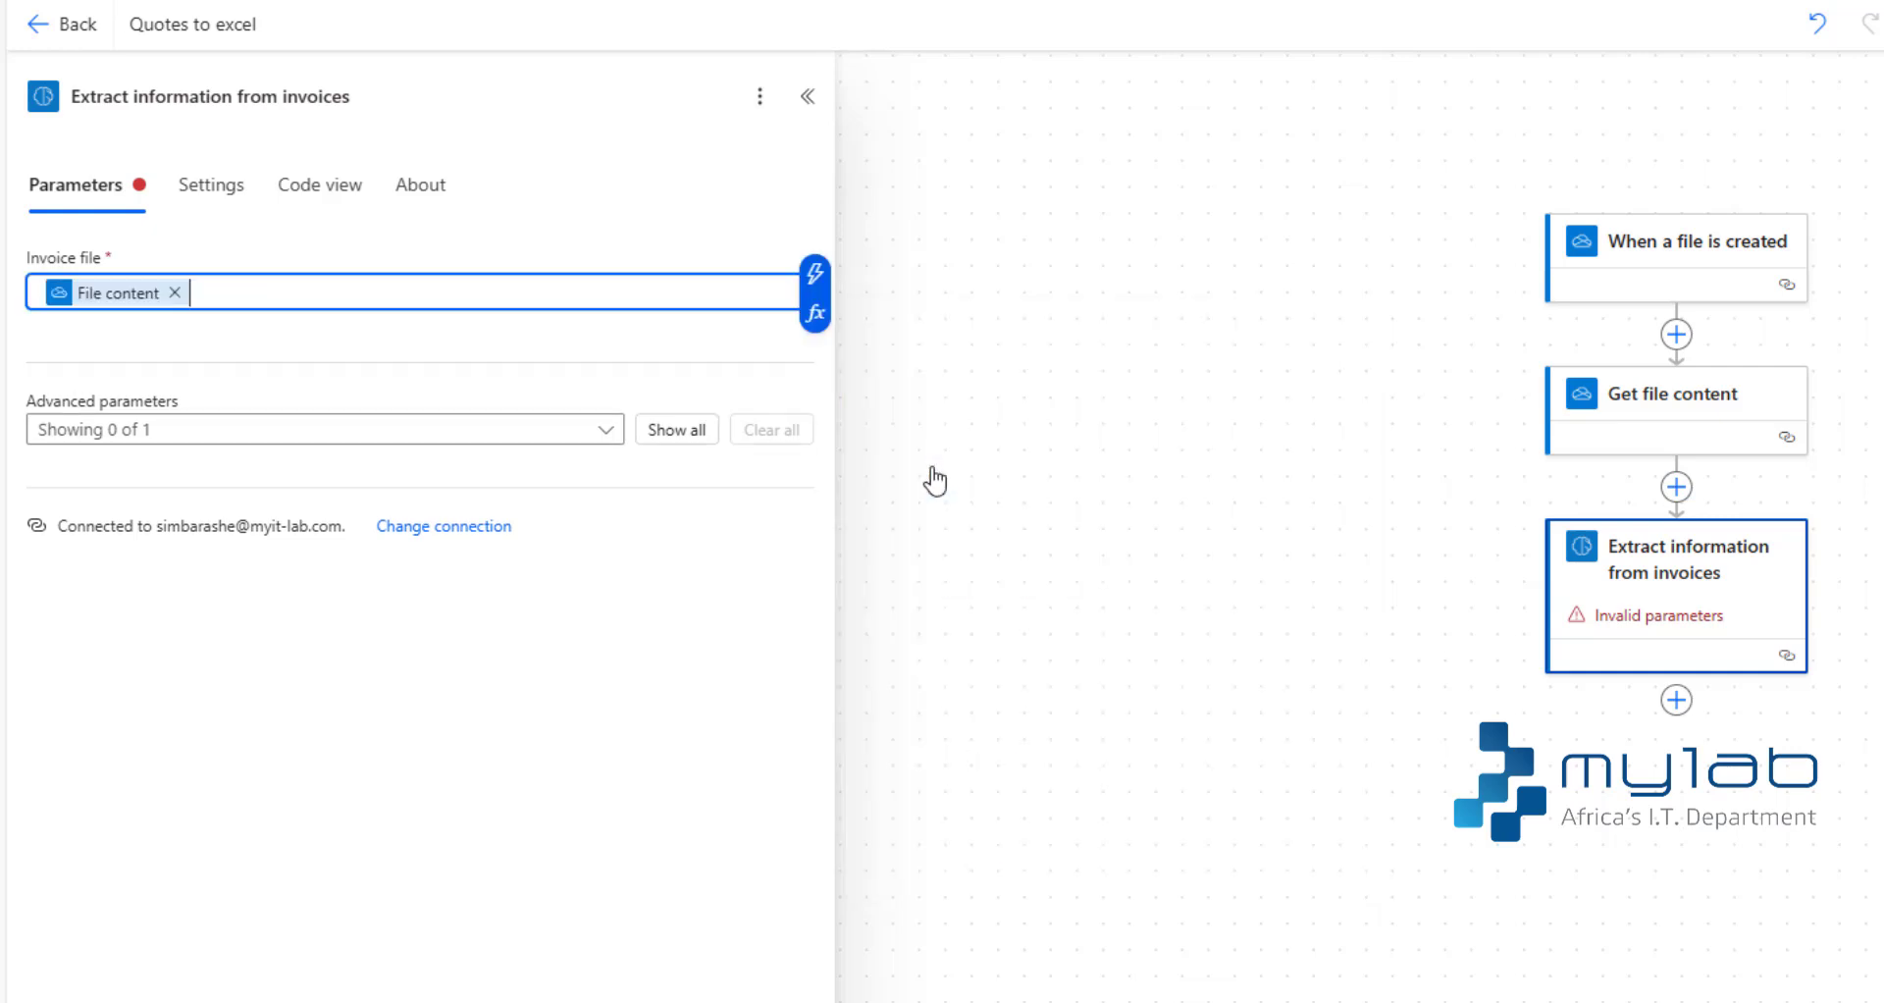
click(808, 116)
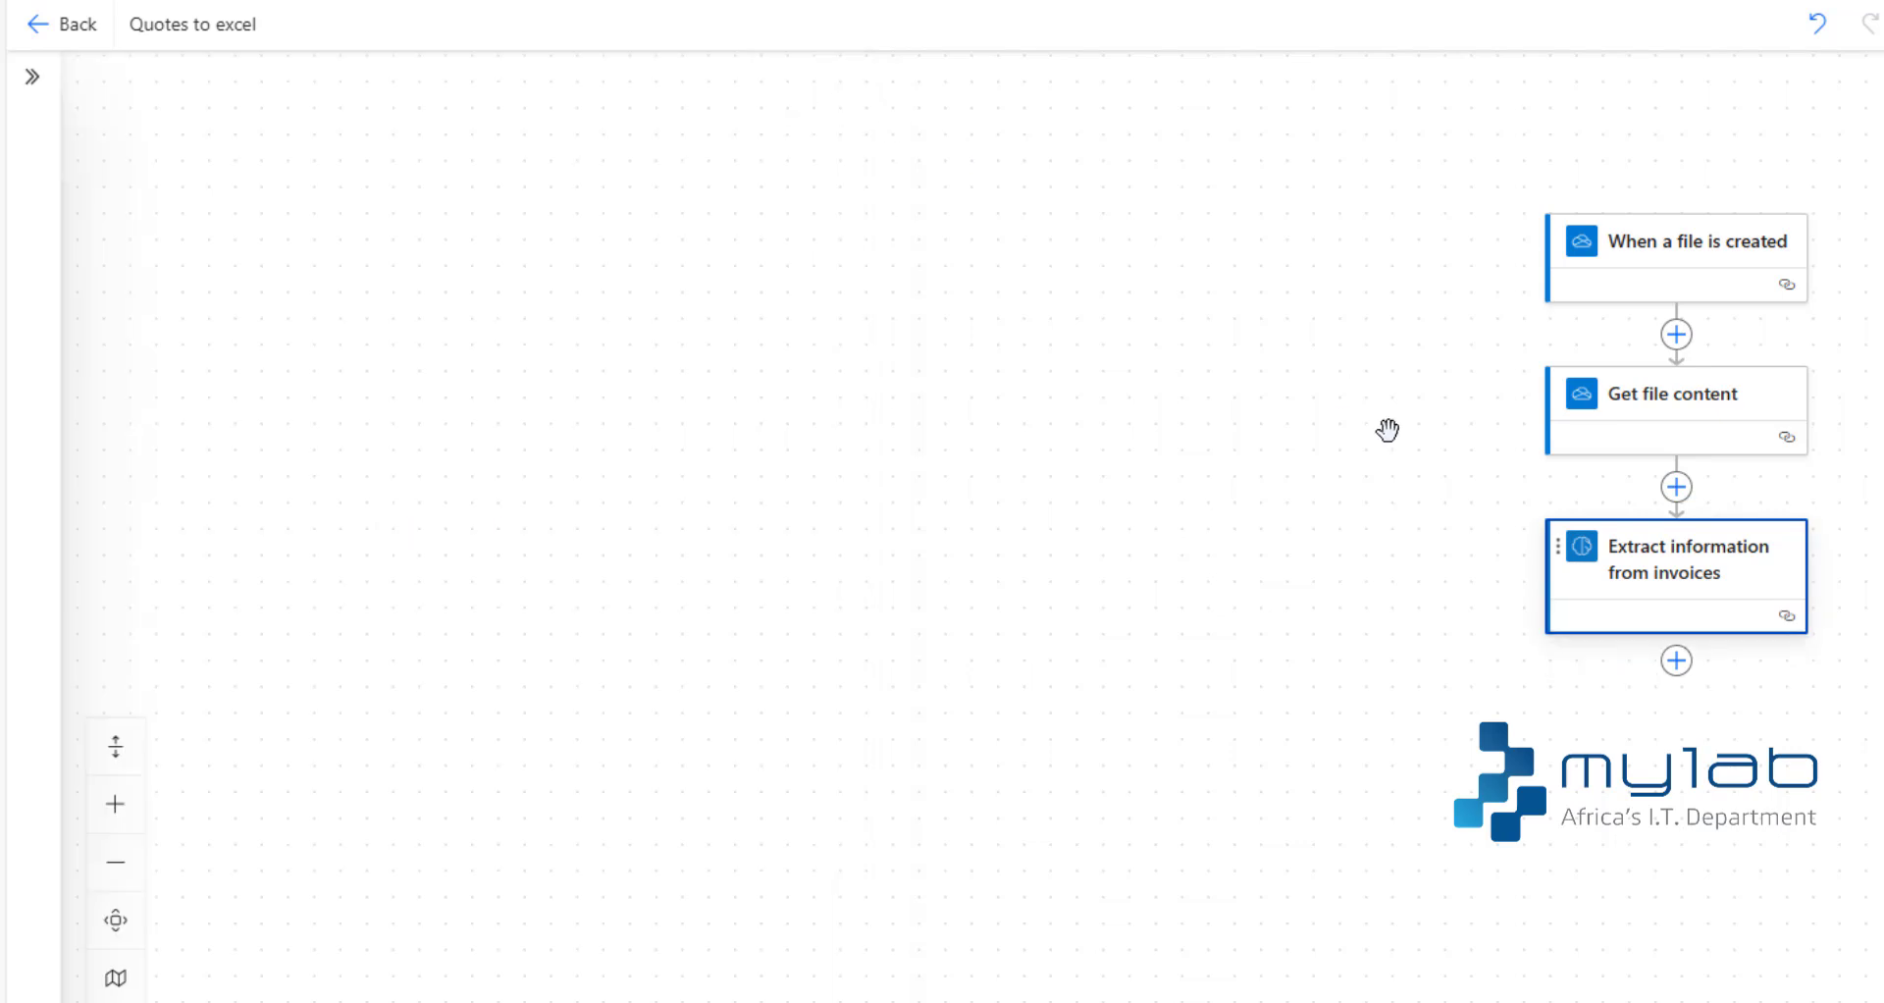
- Add the Excel Online (Business) action "Add a row into a table" after Extract information from invoices
click(1673, 678)
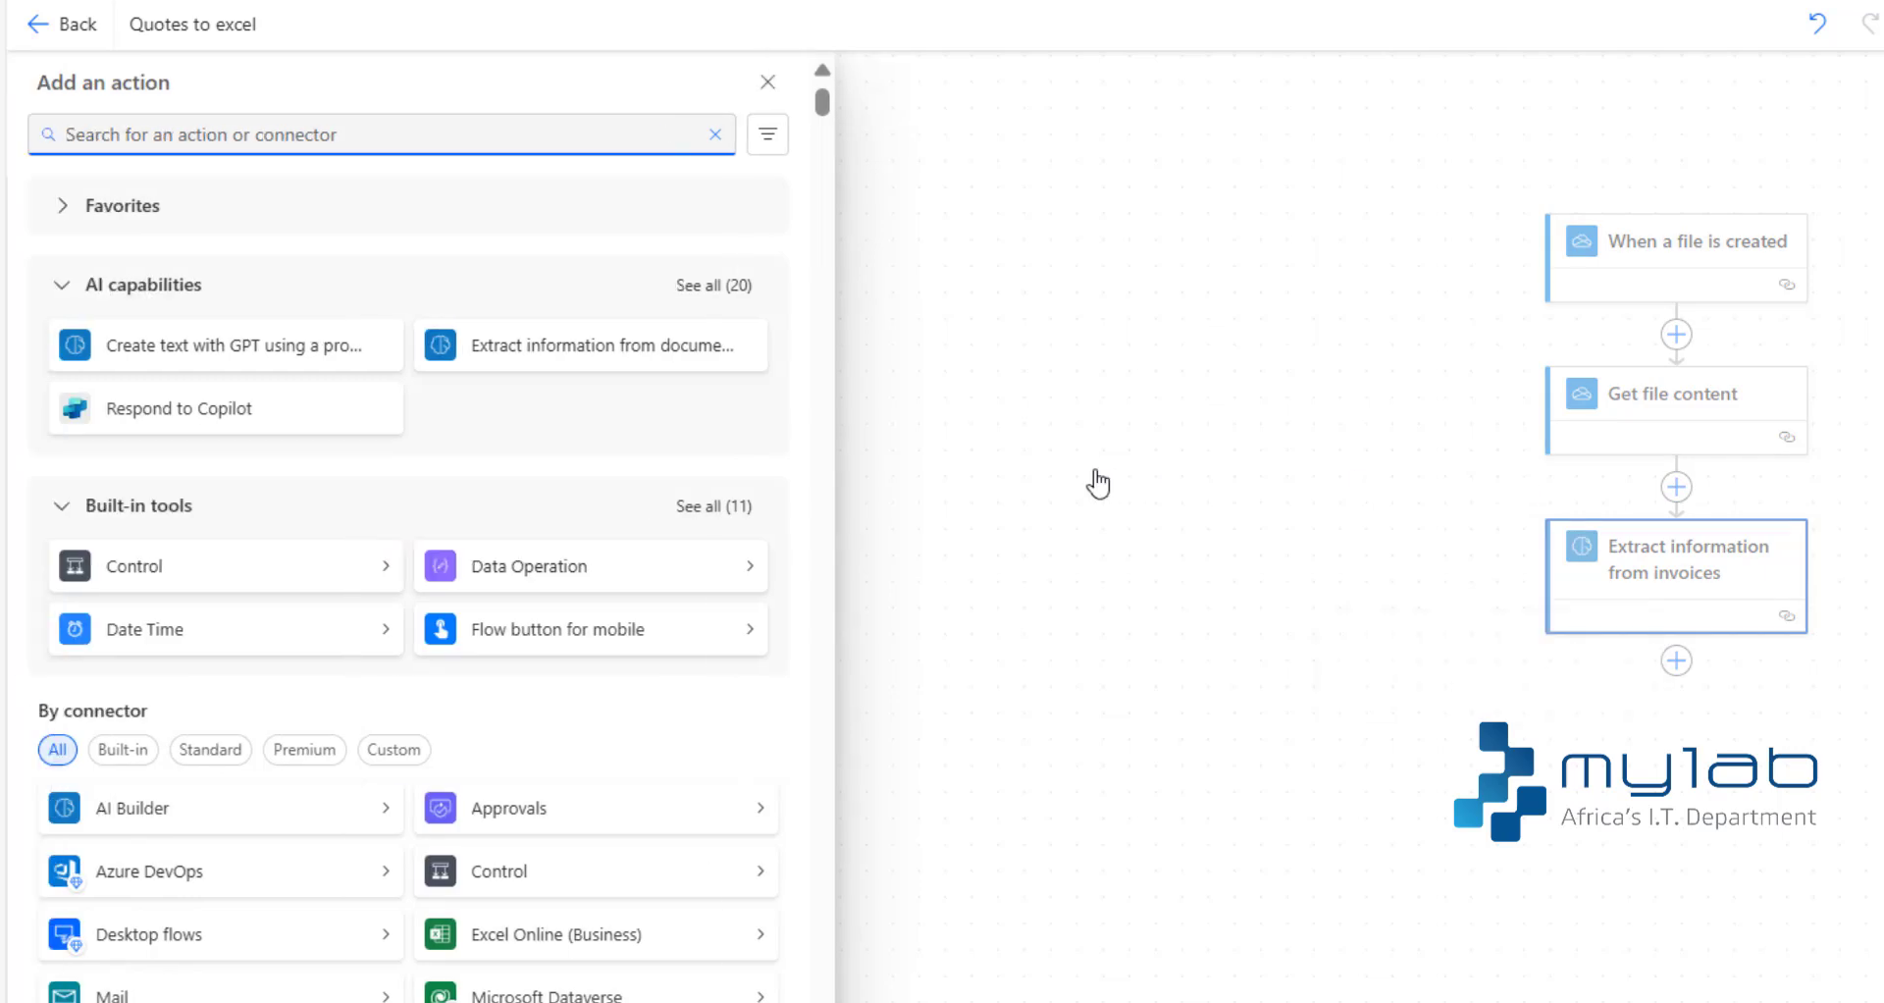
click(758, 942)
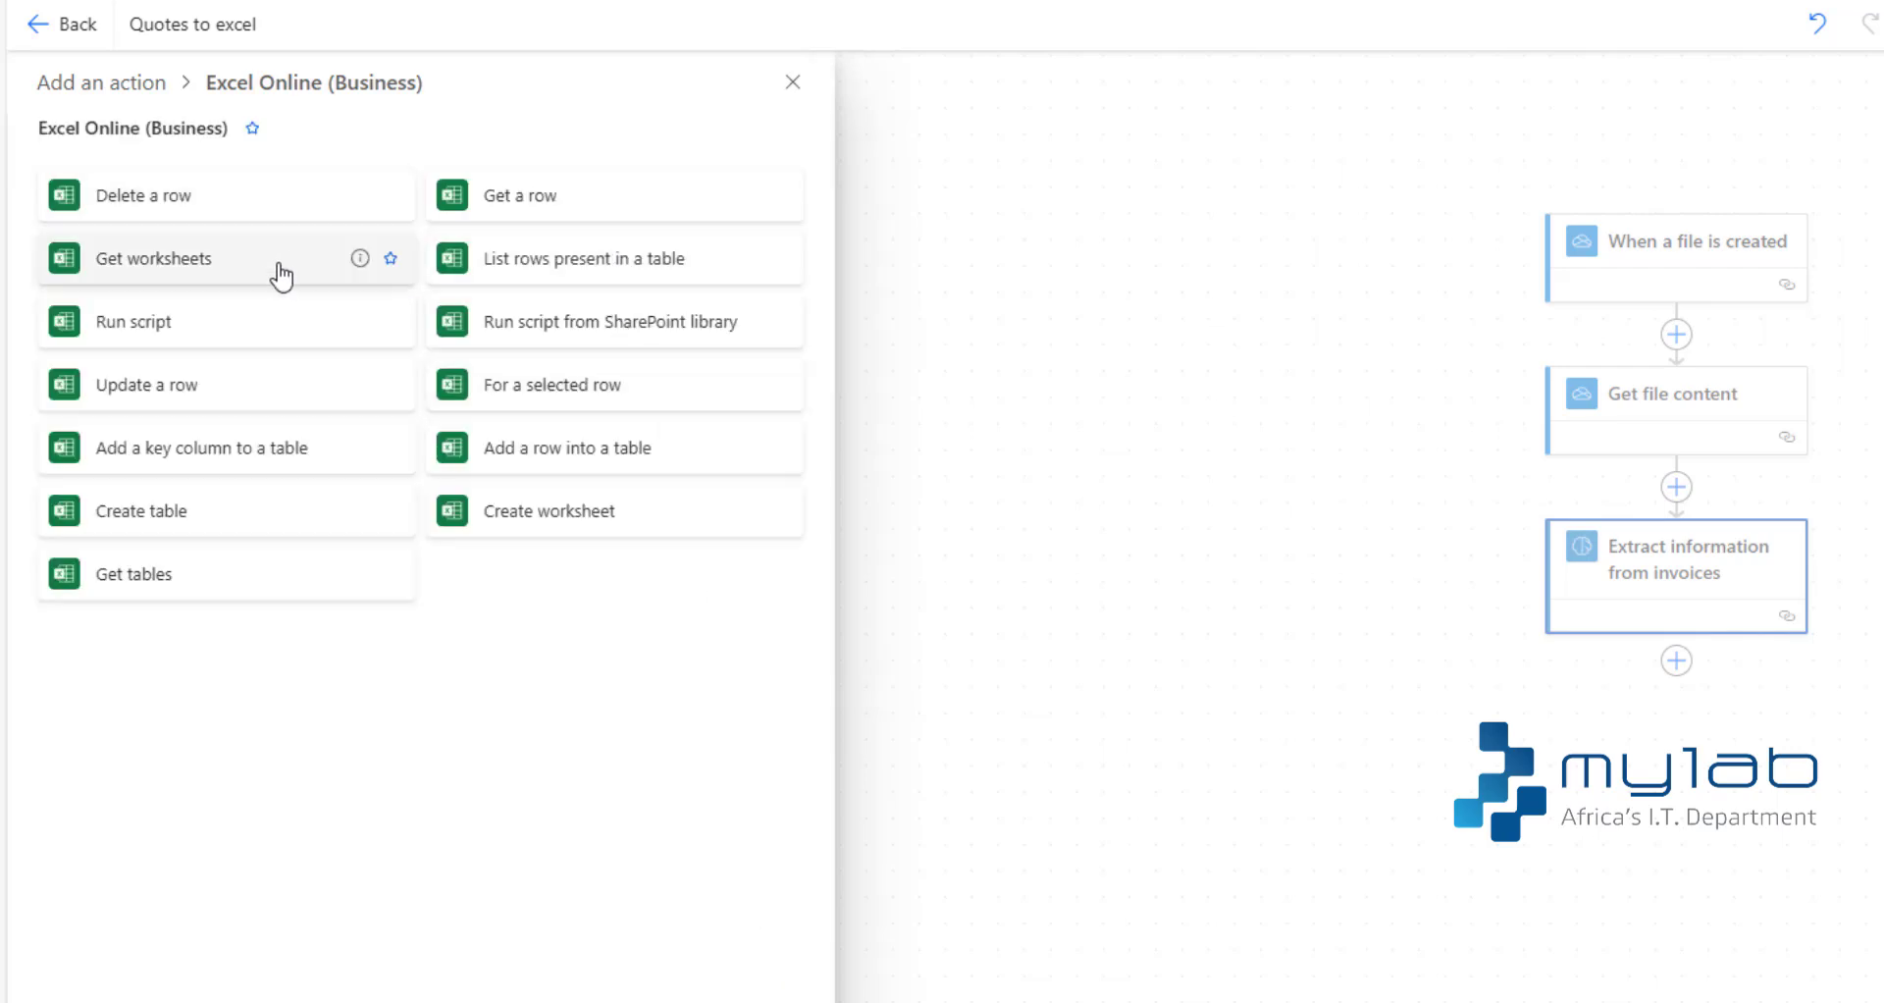
click(535, 451)
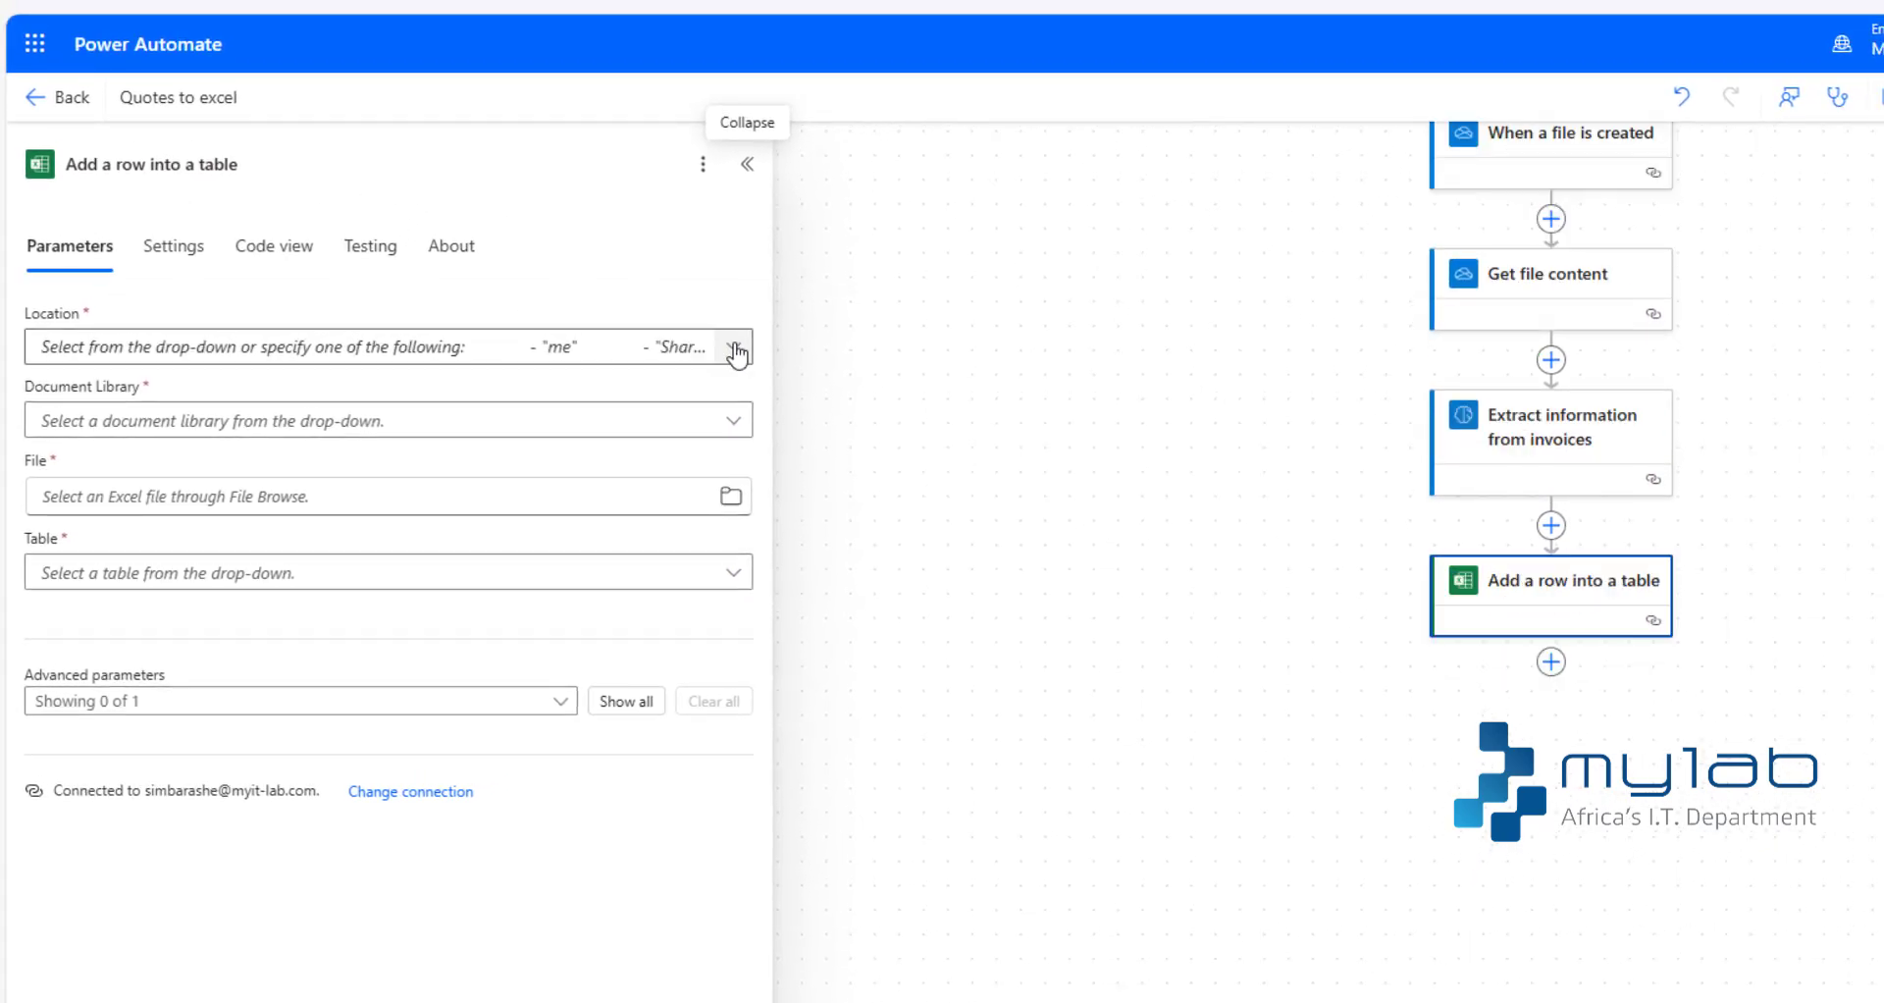
- Set the Excel action's location to OneDrive for Business and its document library to OneDrive
click(734, 348)
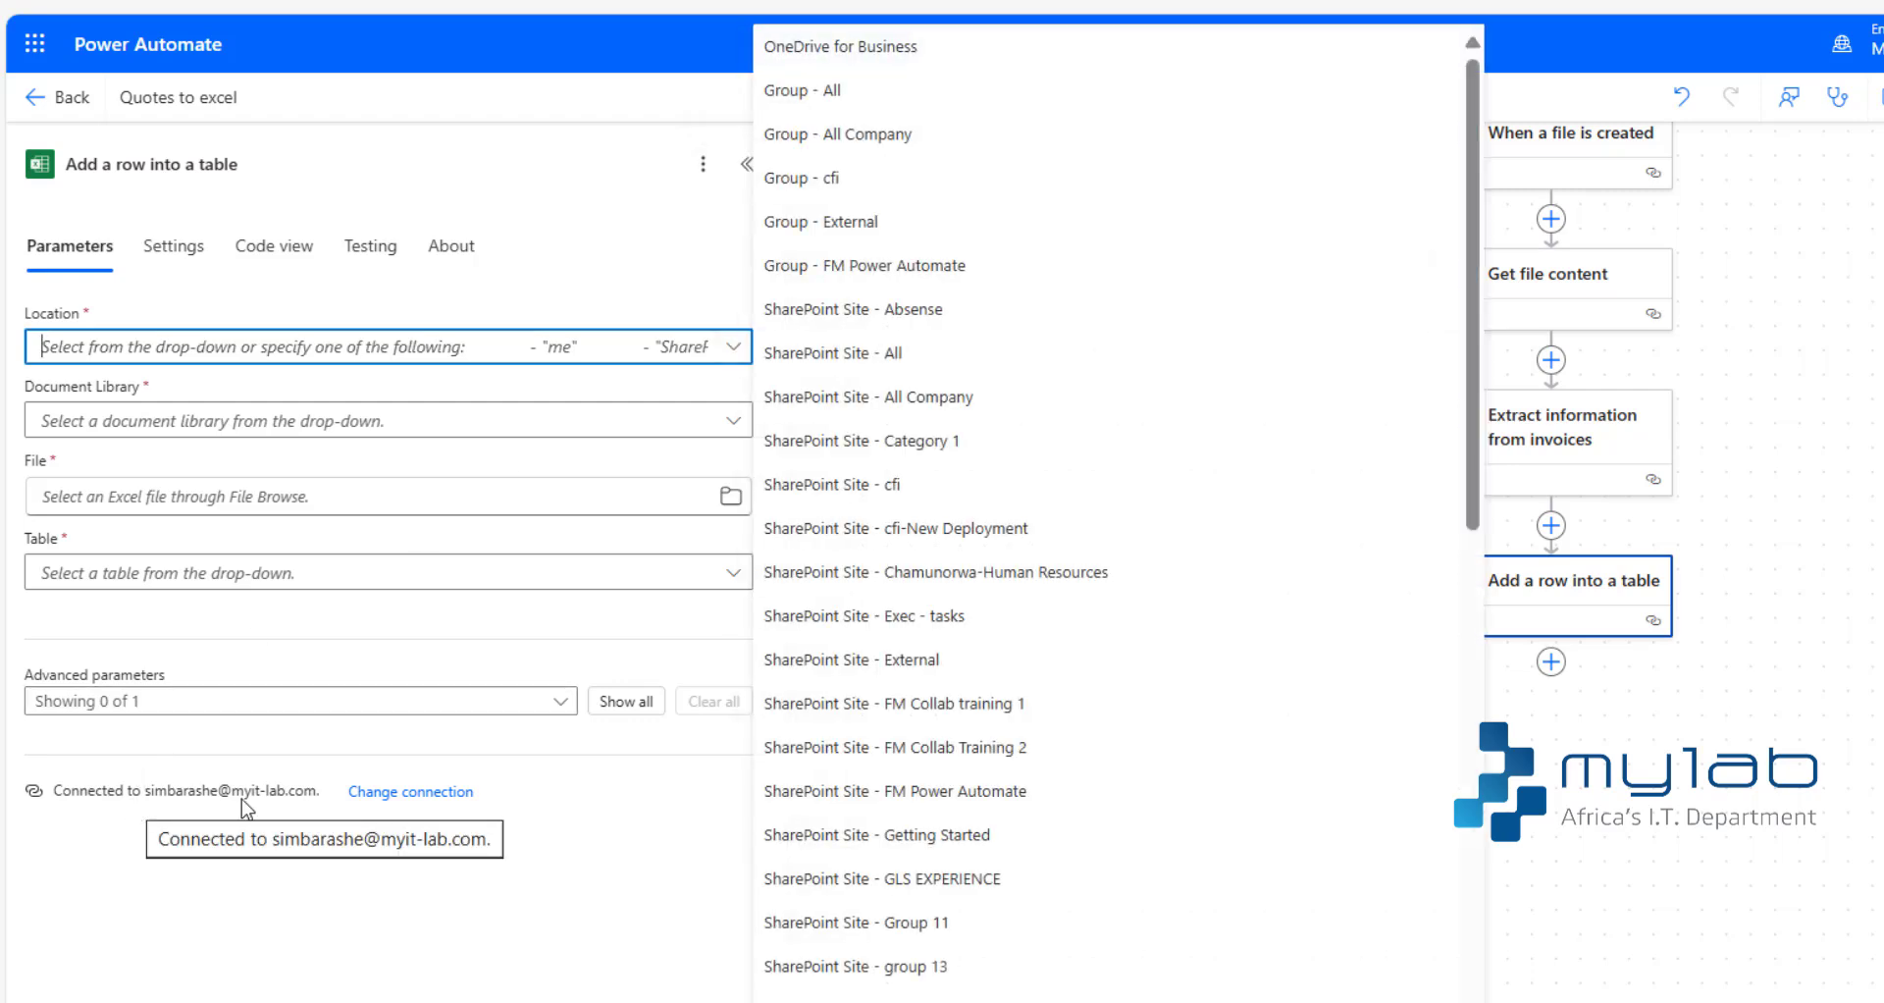
click(945, 51)
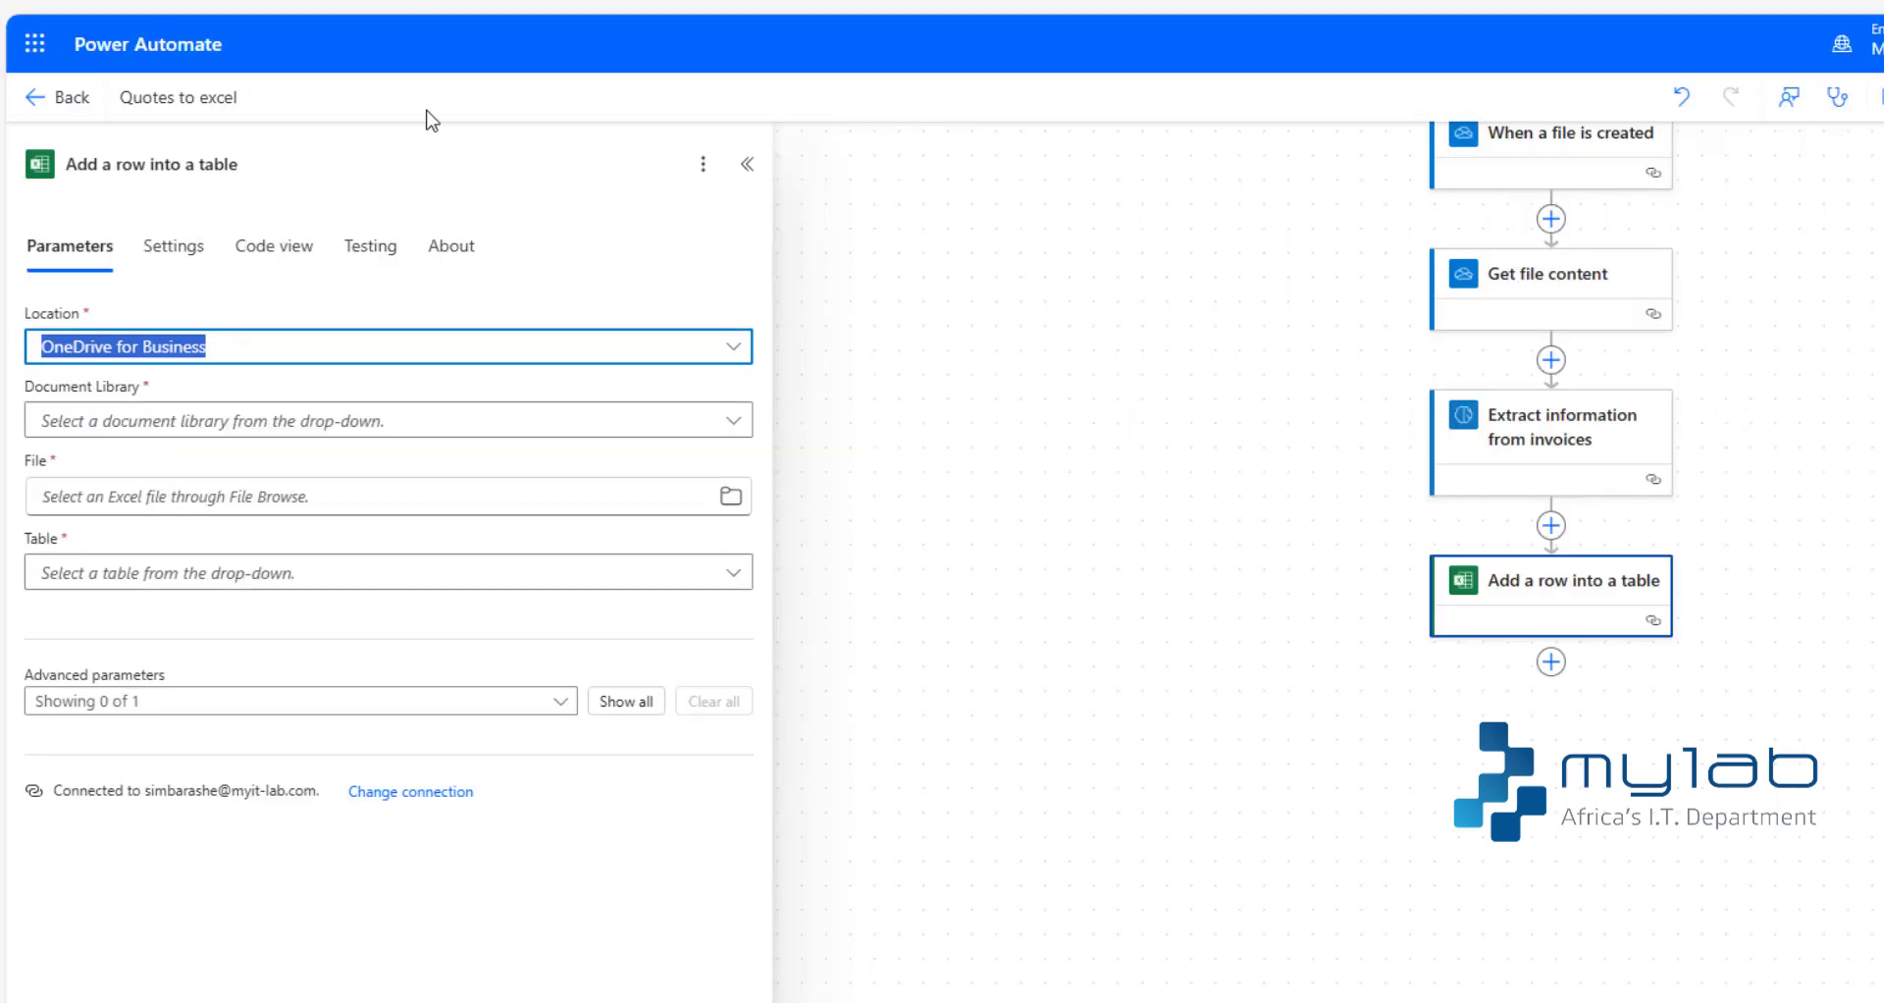
click(731, 422)
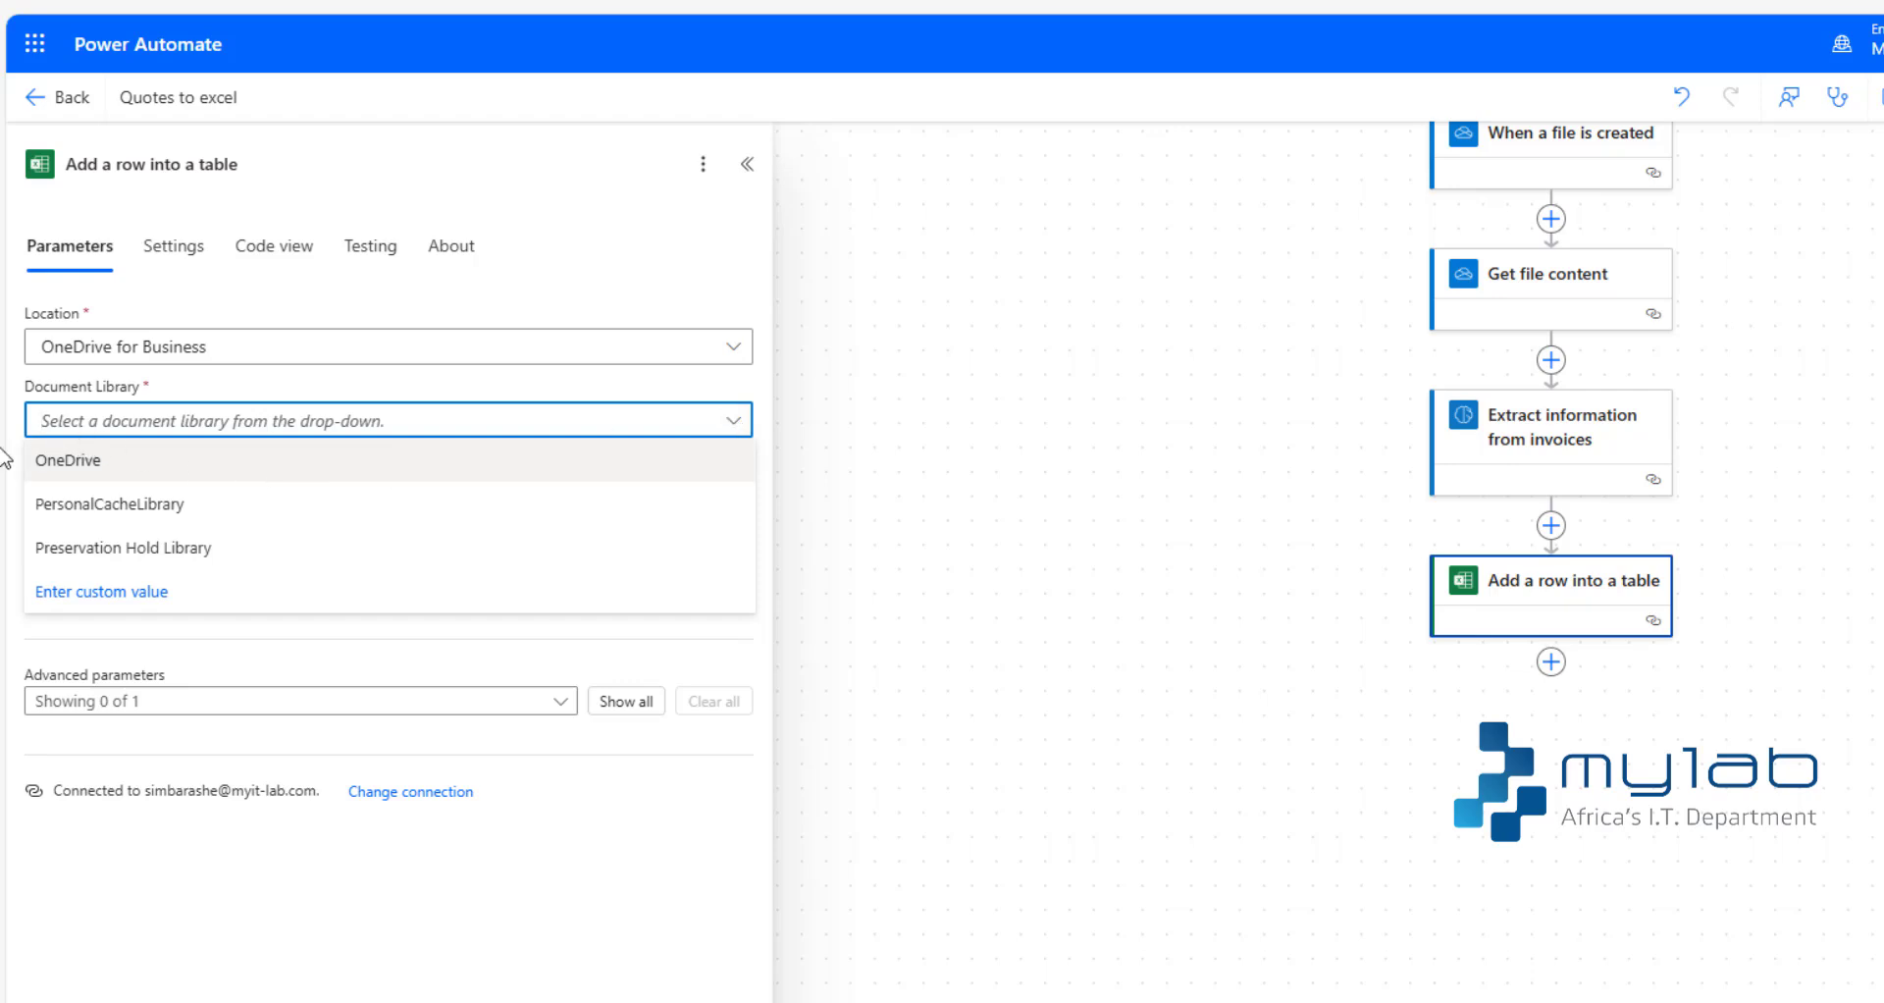
click(201, 459)
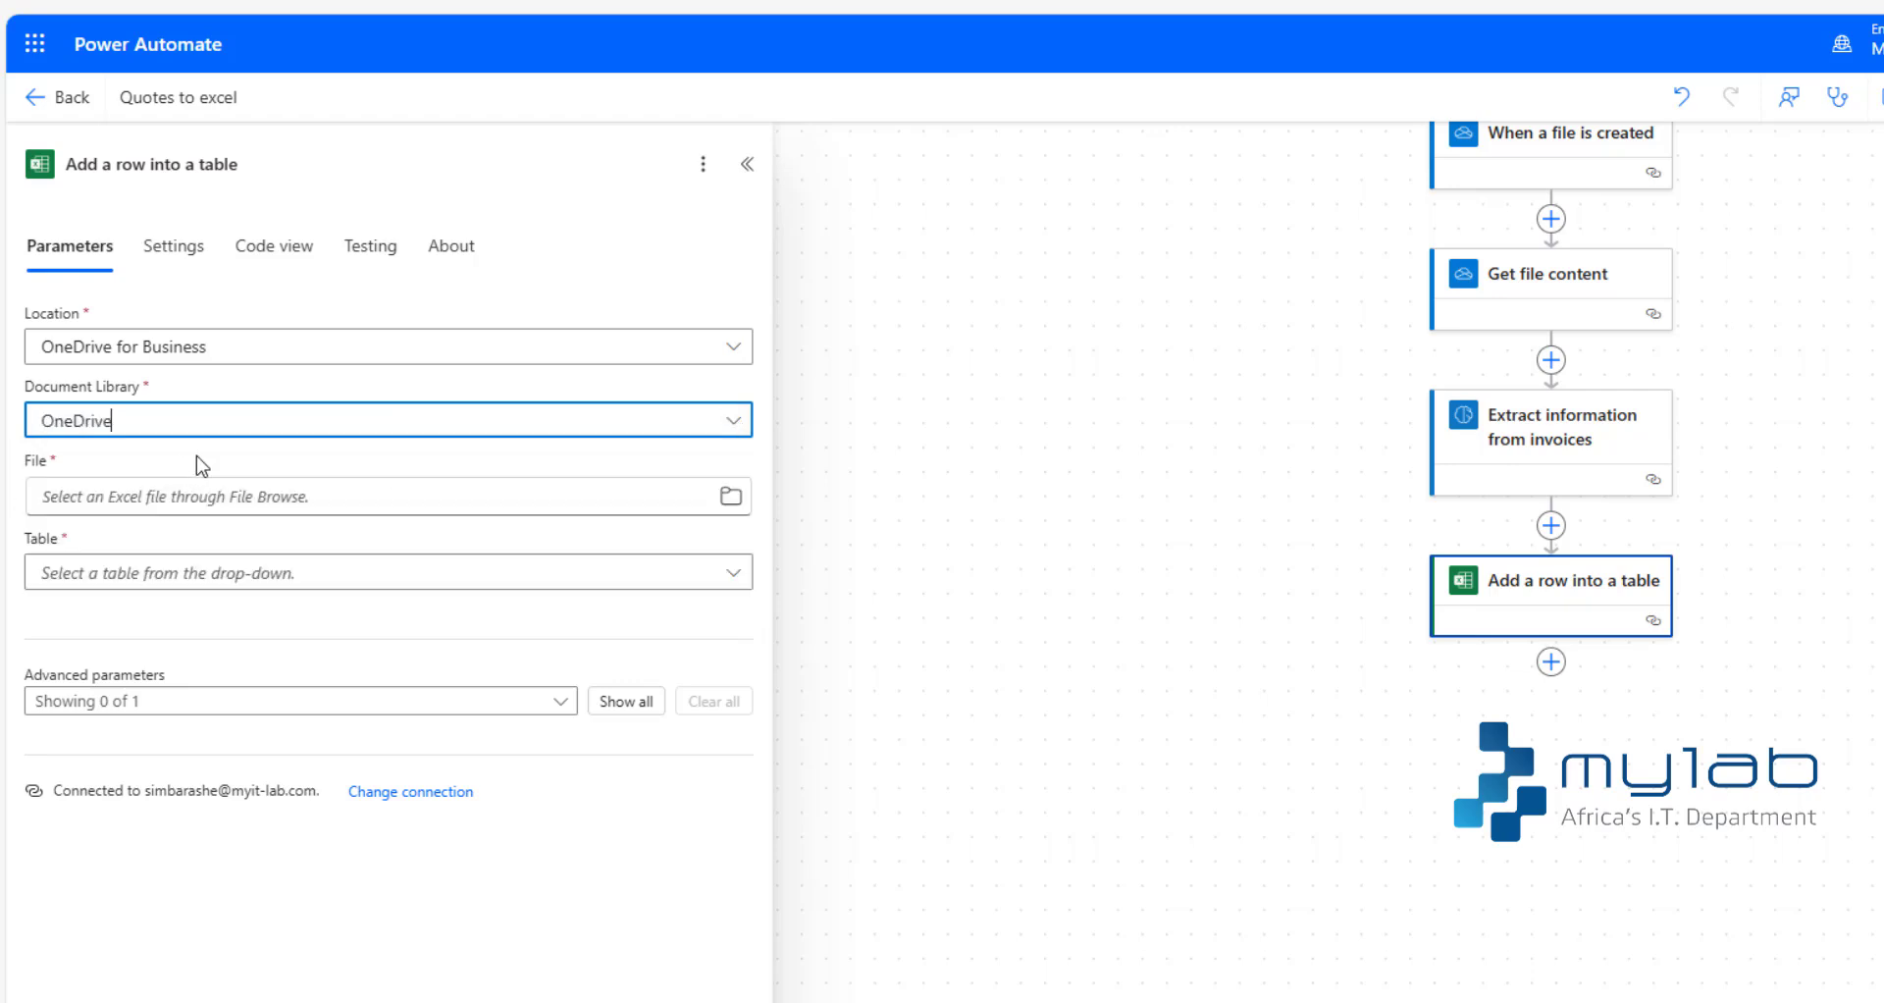
- Choose Quotes.xlsx from the inv folder as the Excel action's file and Quotes as its table
click(729, 499)
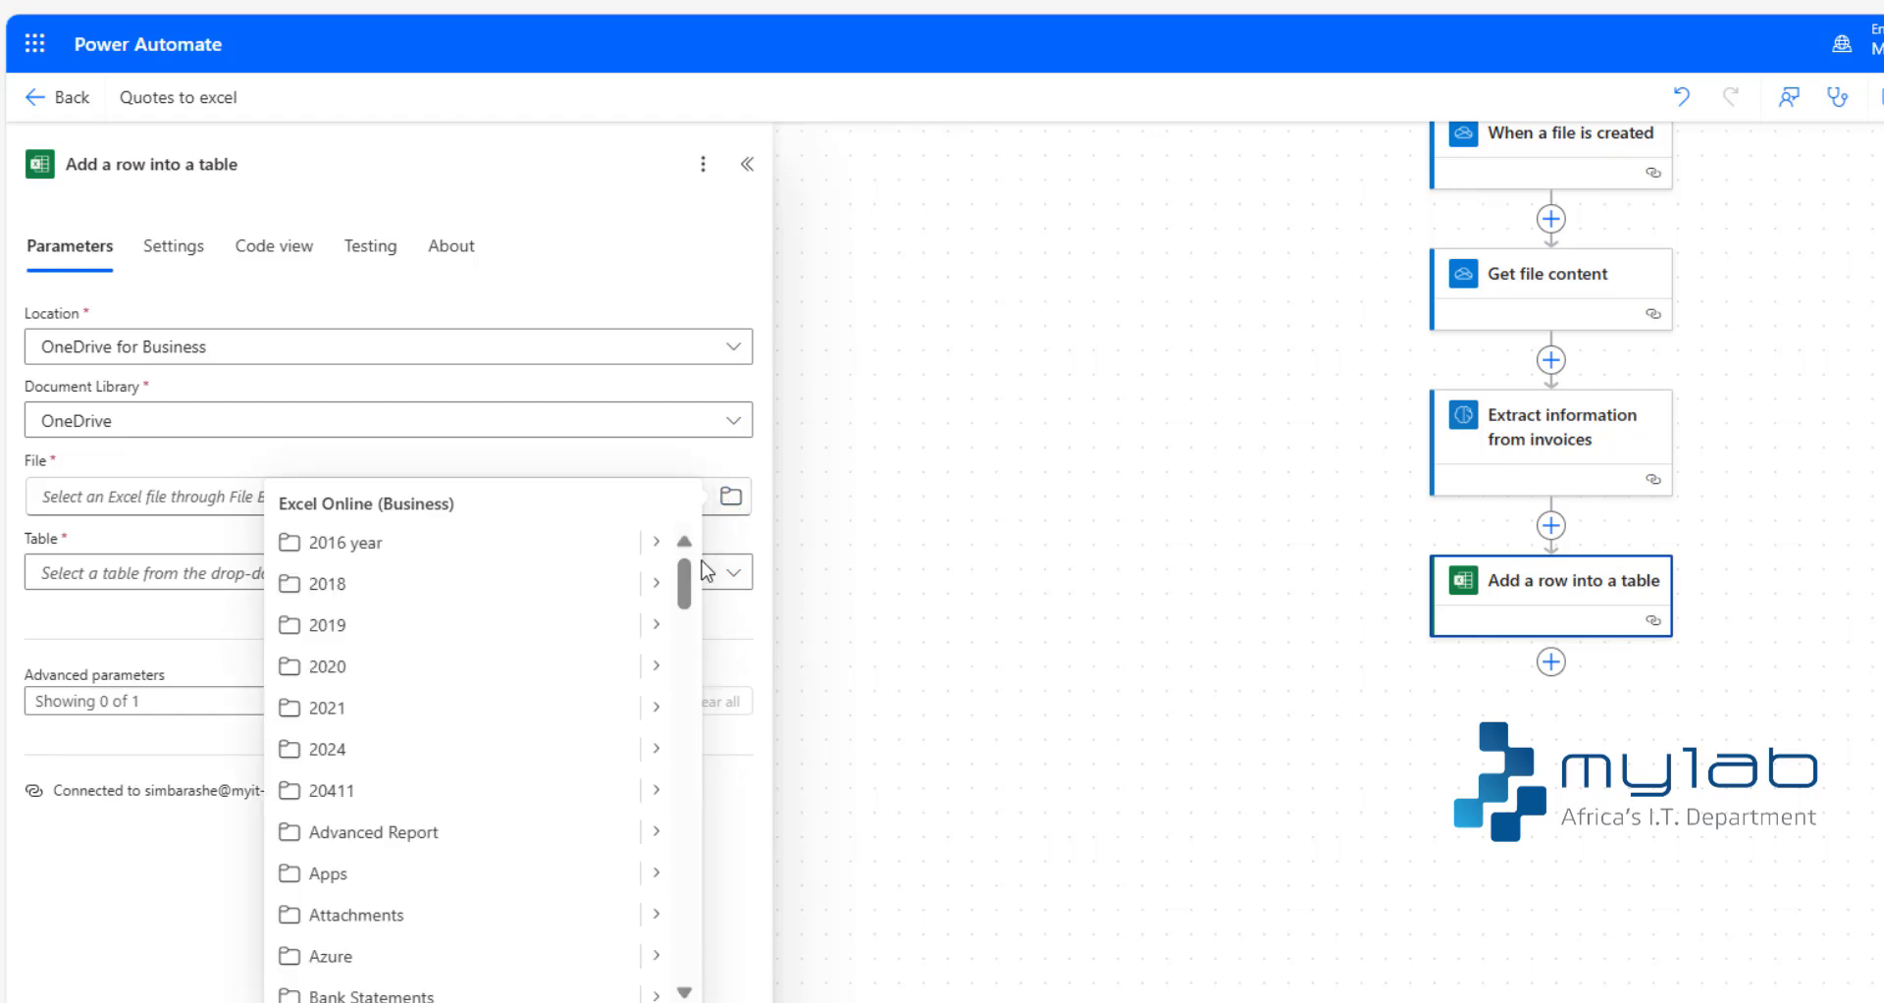
drag(685, 577, 685, 623)
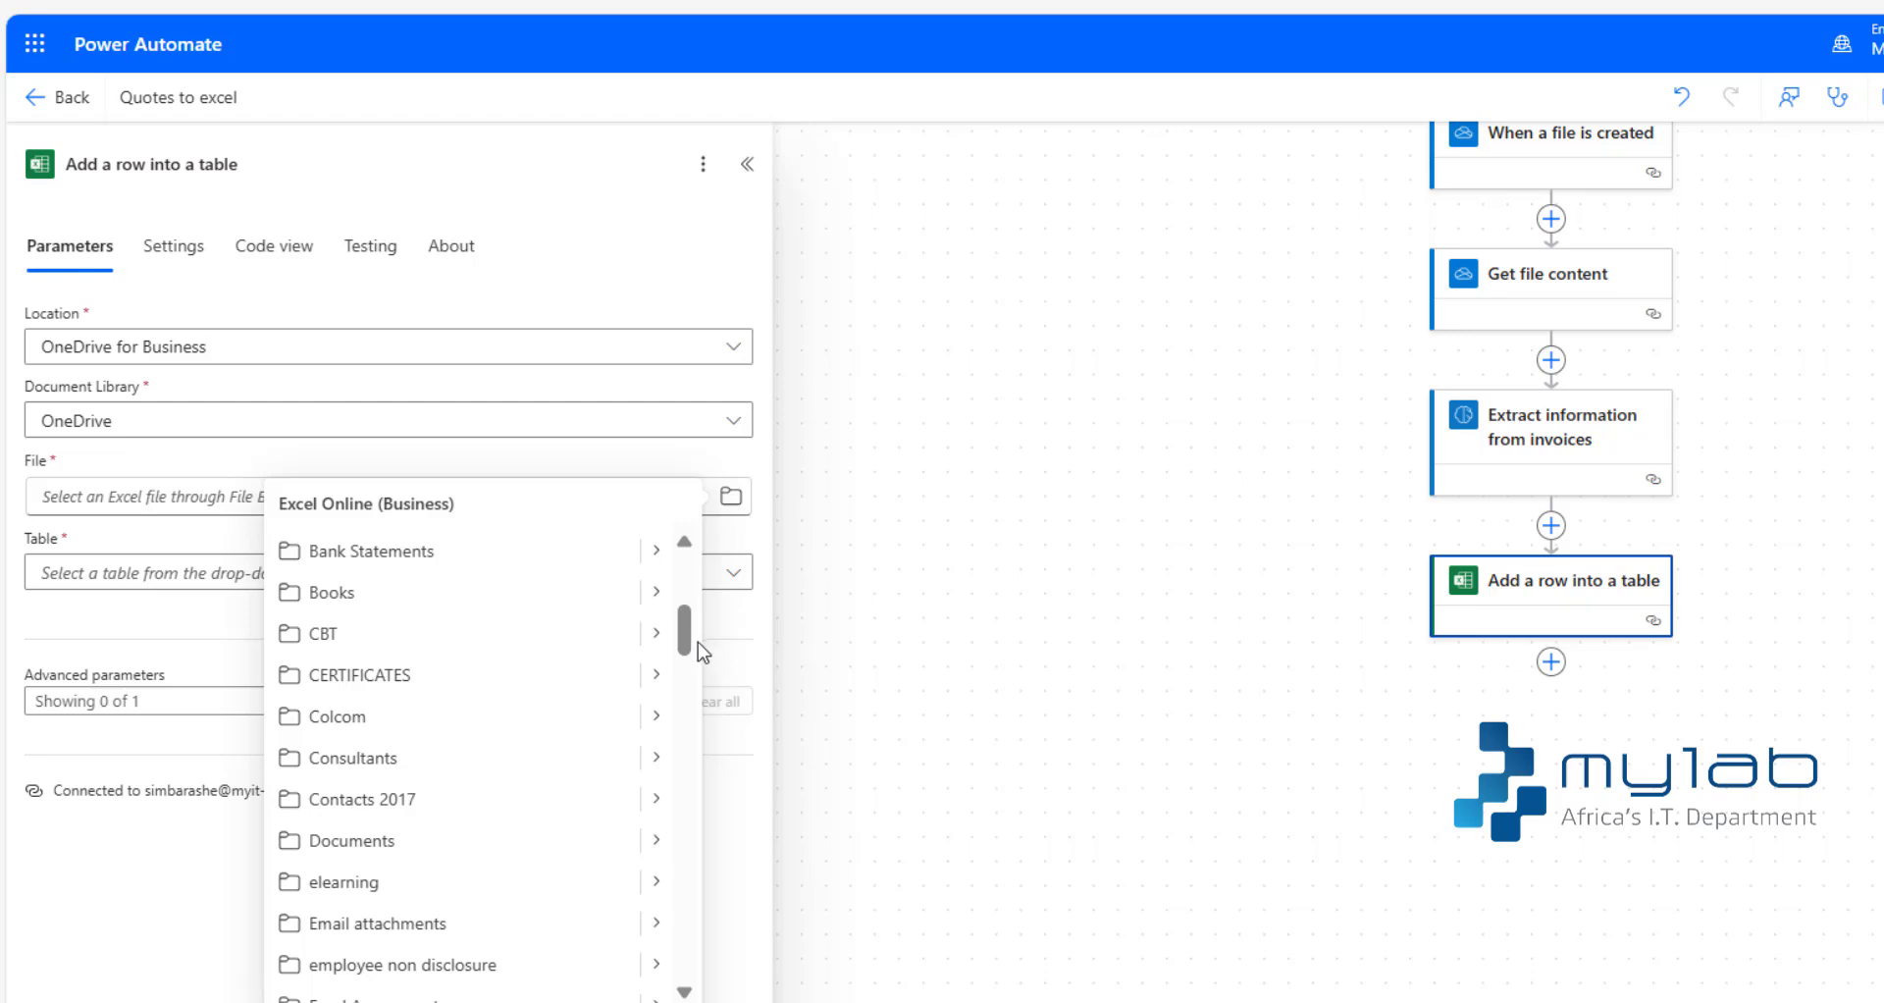
drag(692, 643, 692, 679)
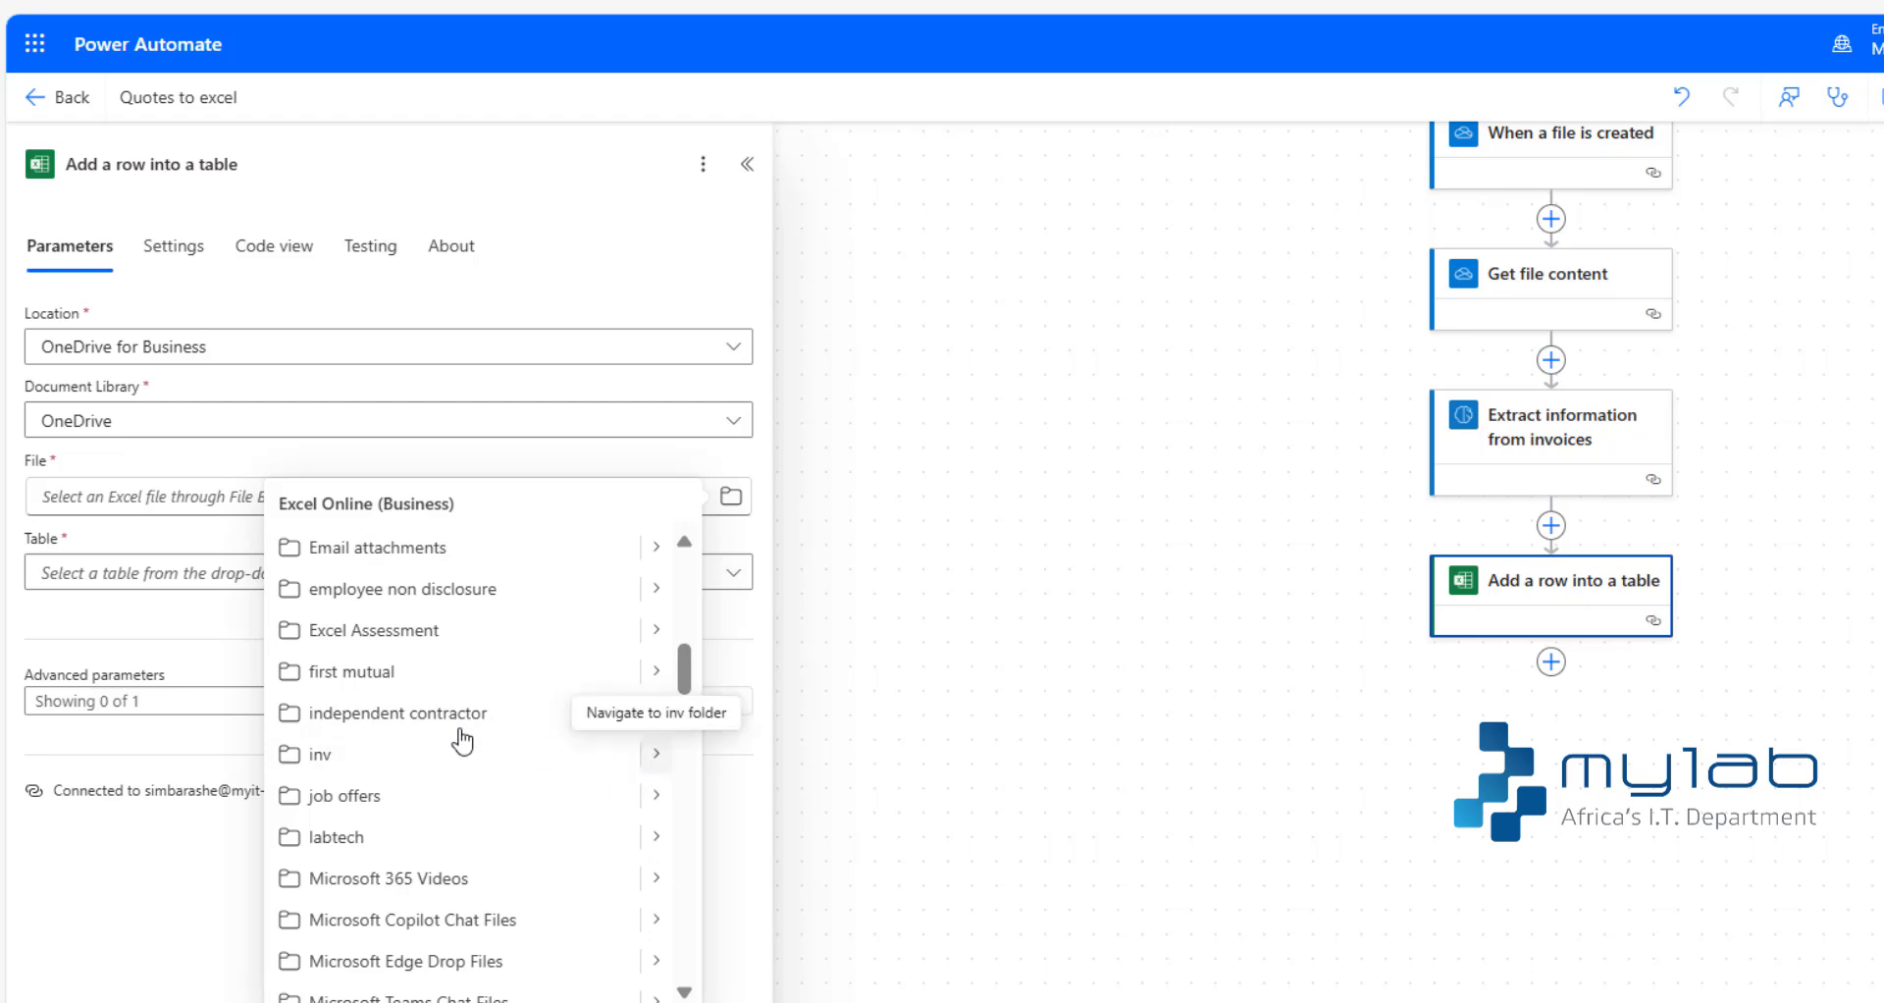
click(584, 754)
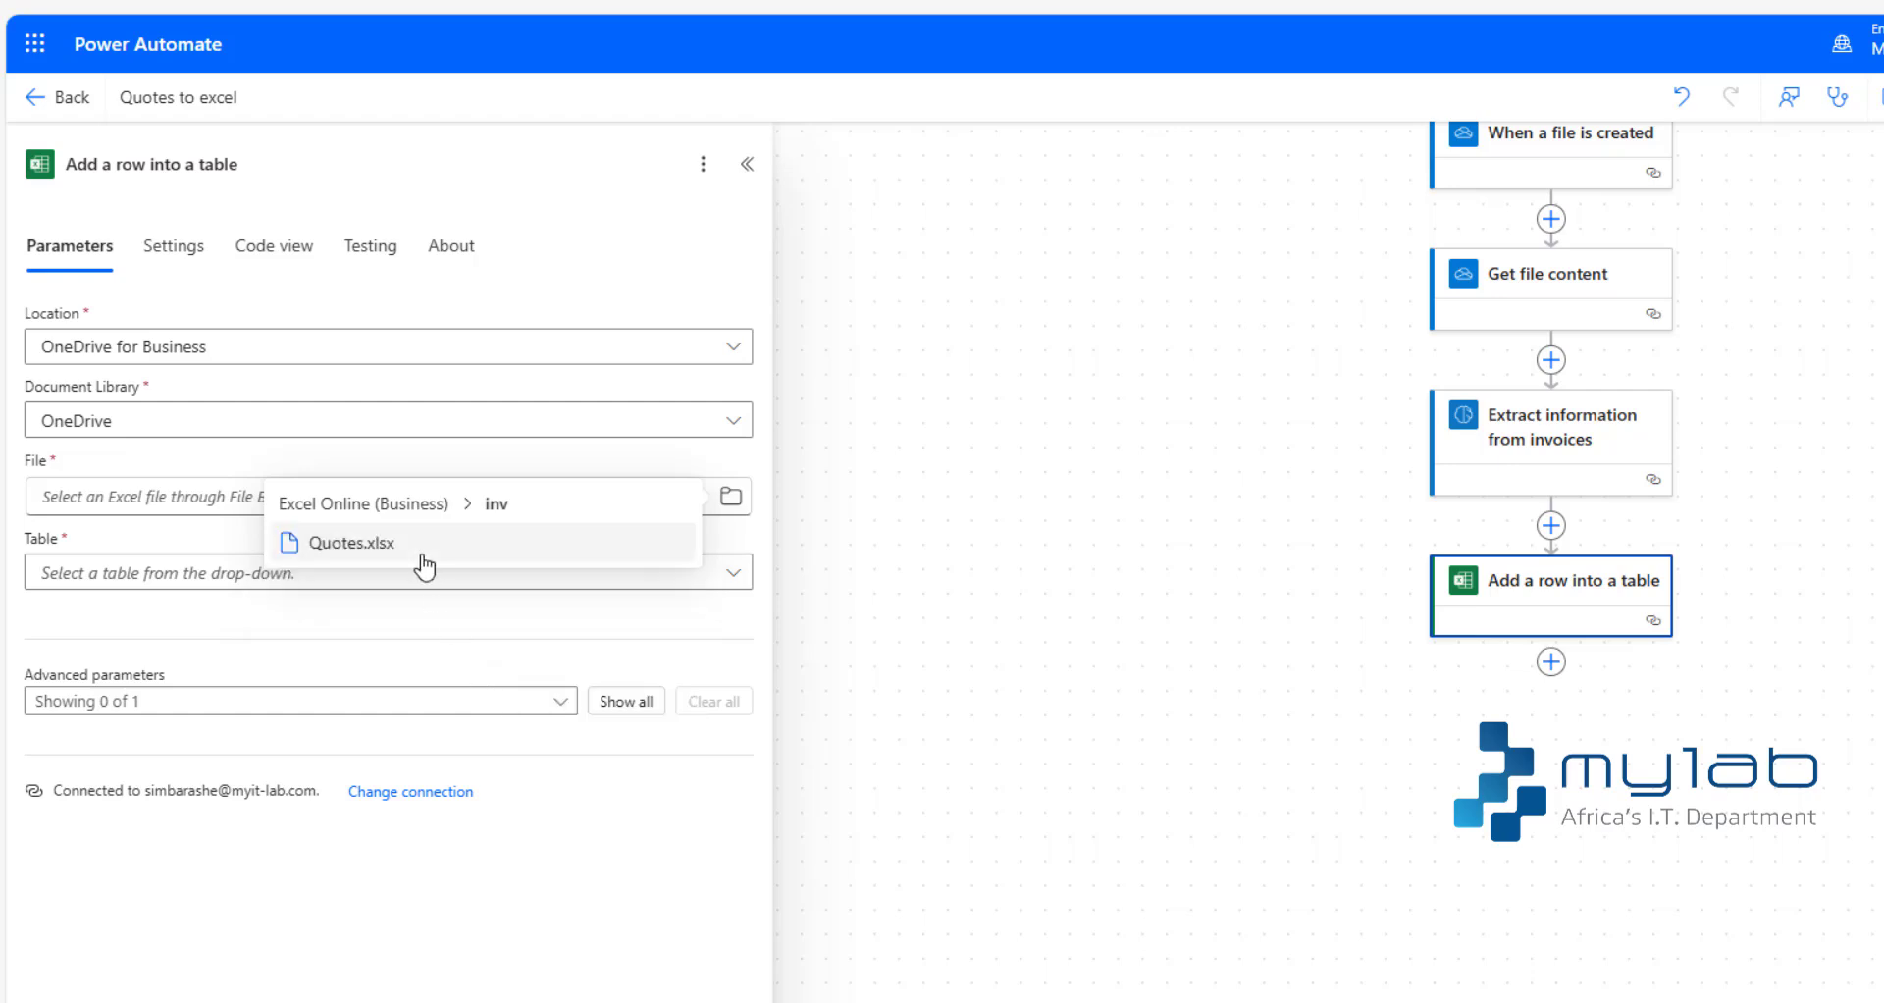
click(395, 554)
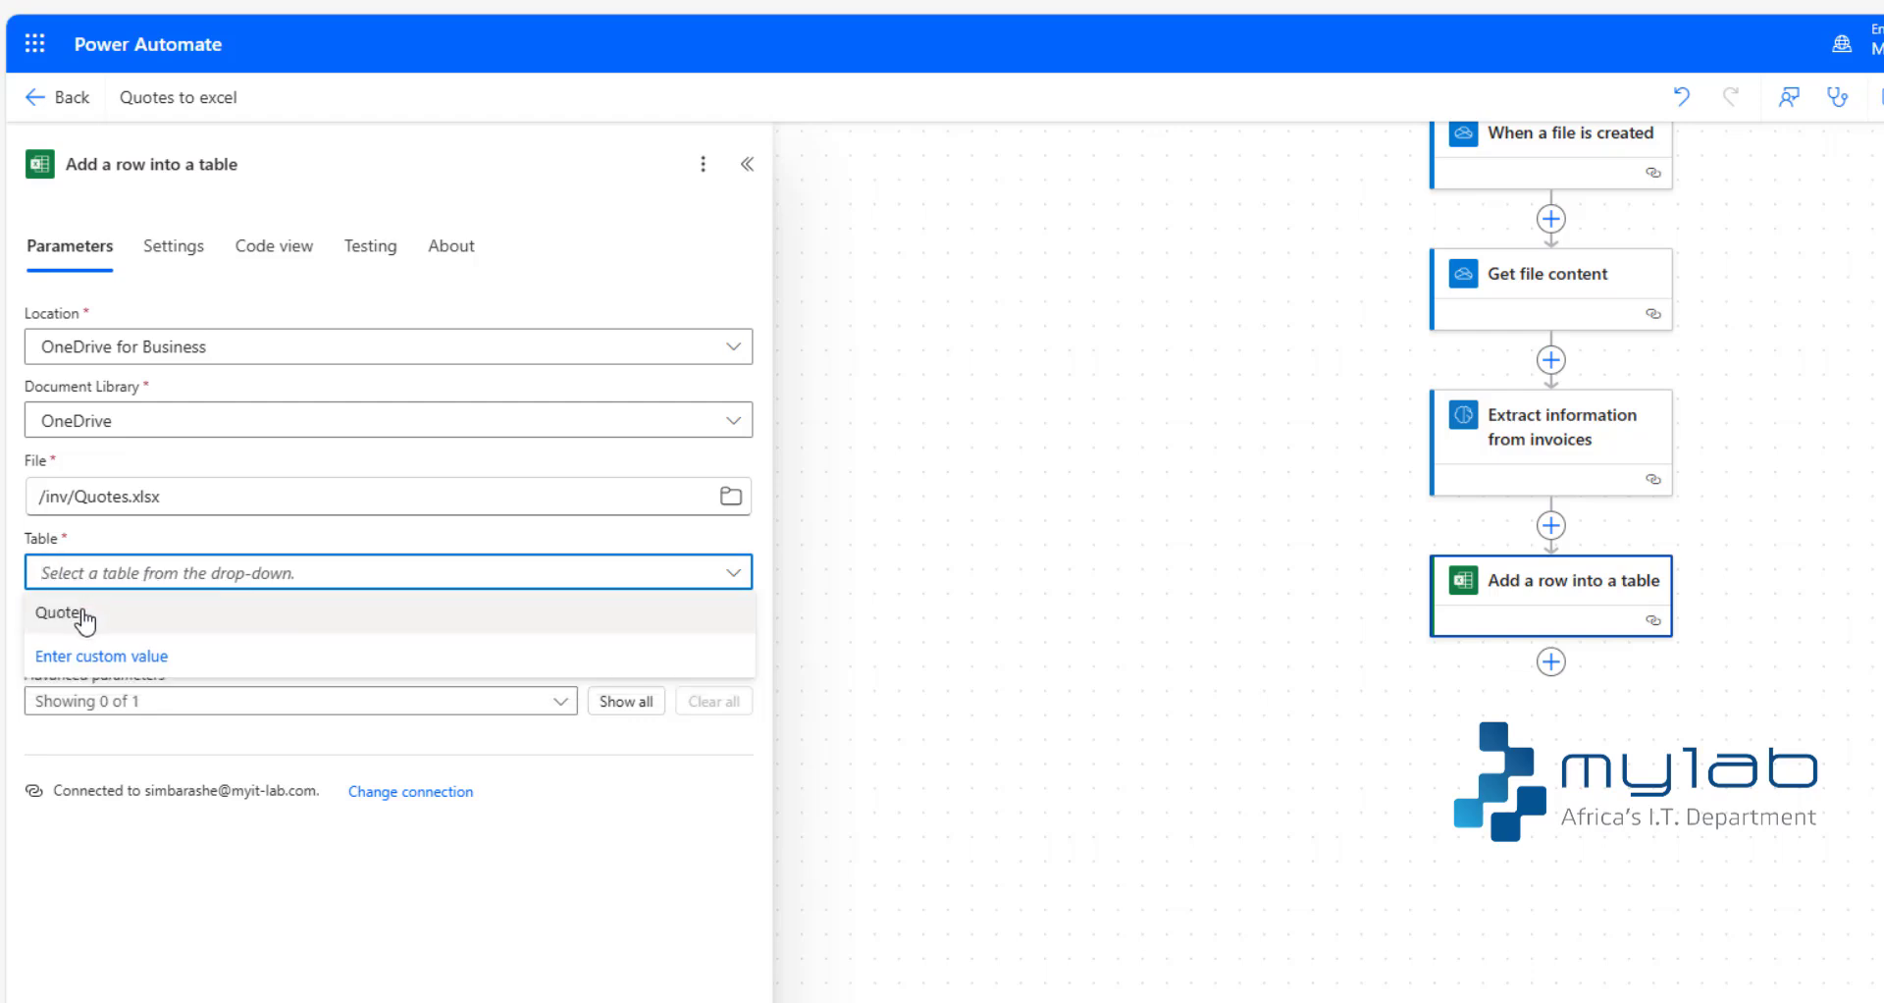
click(84, 616)
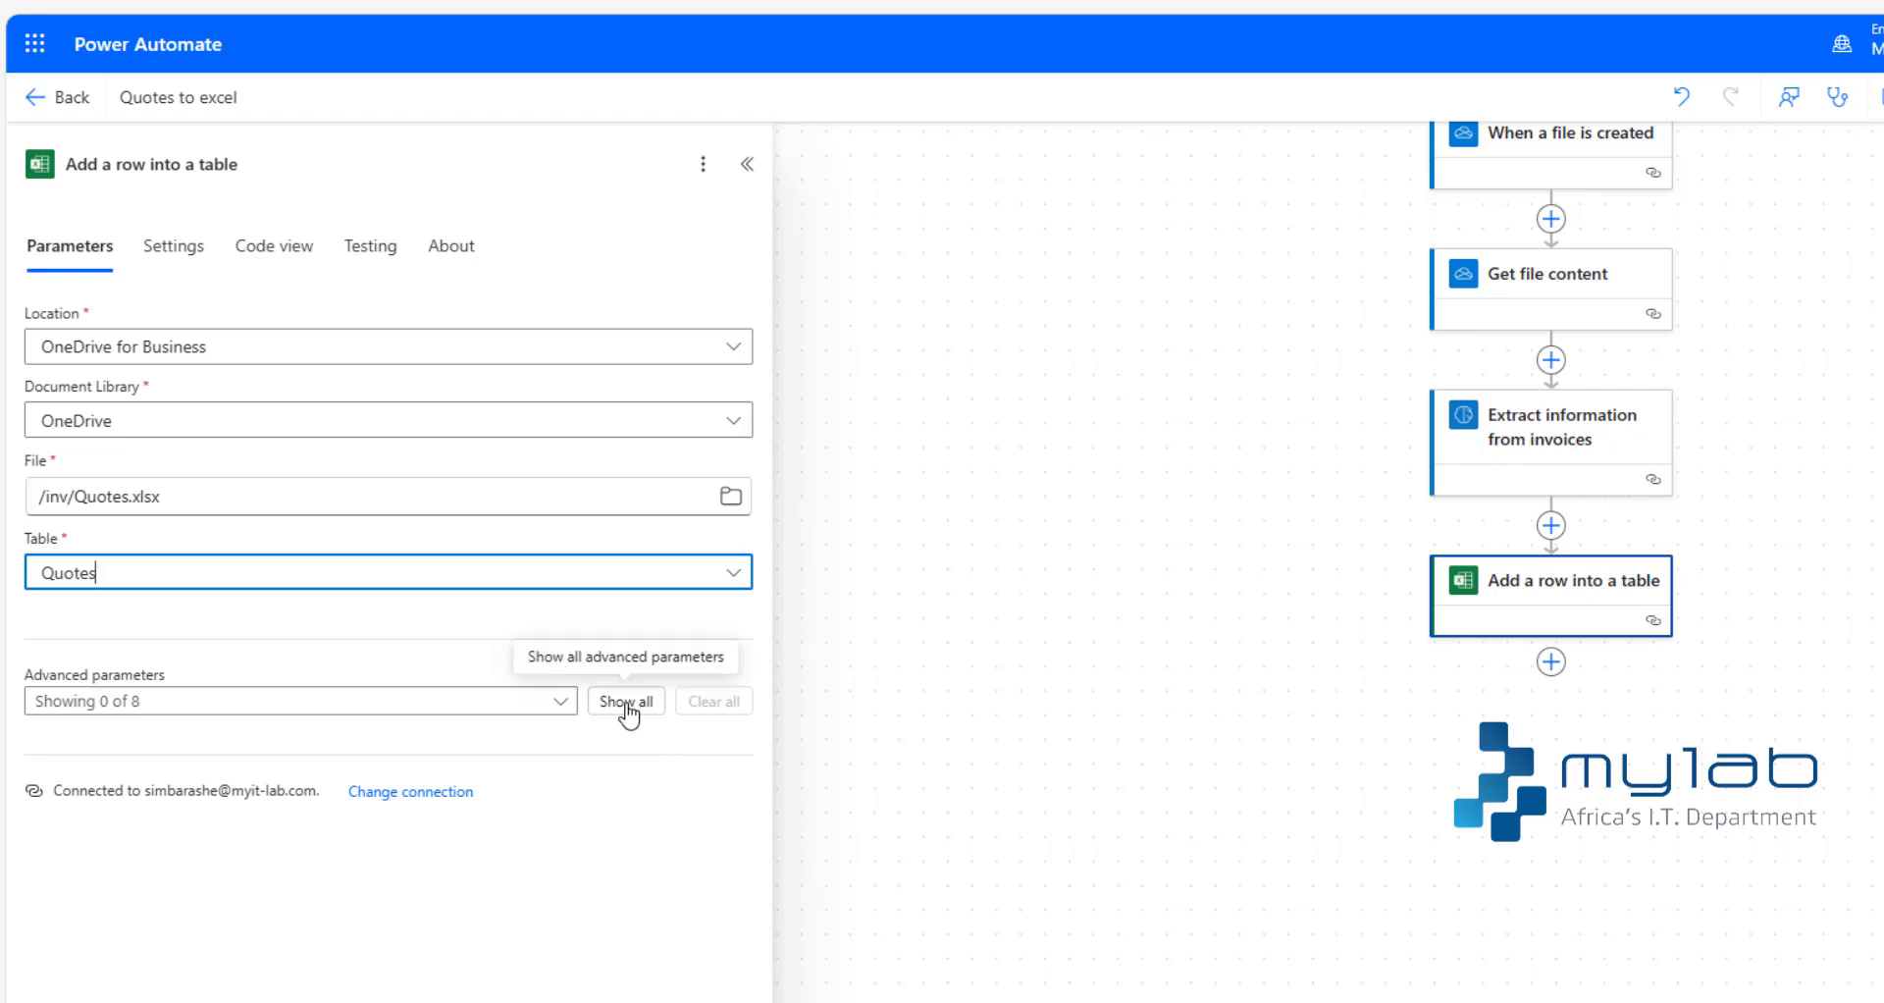
- Show all advanced parameters of the Excel row action and map Invoice Date to the Invoice date (text) output of the invoice extraction
click(629, 707)
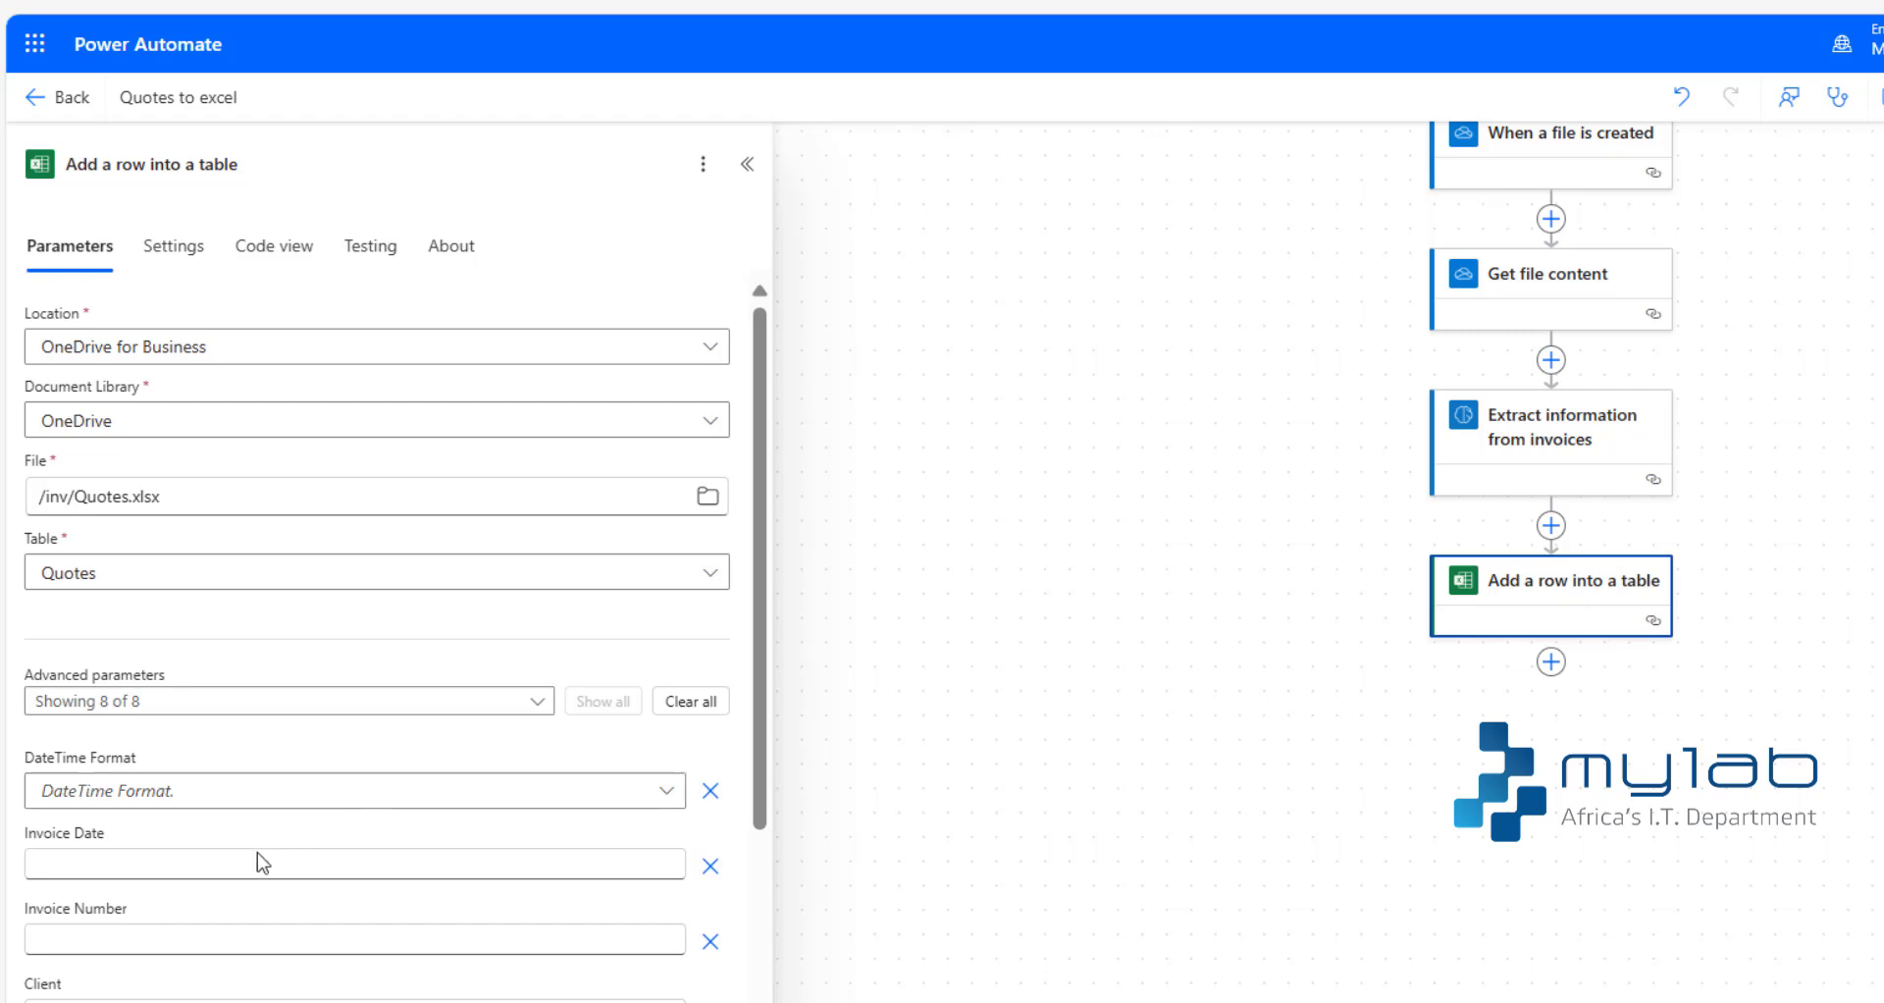
click(227, 870)
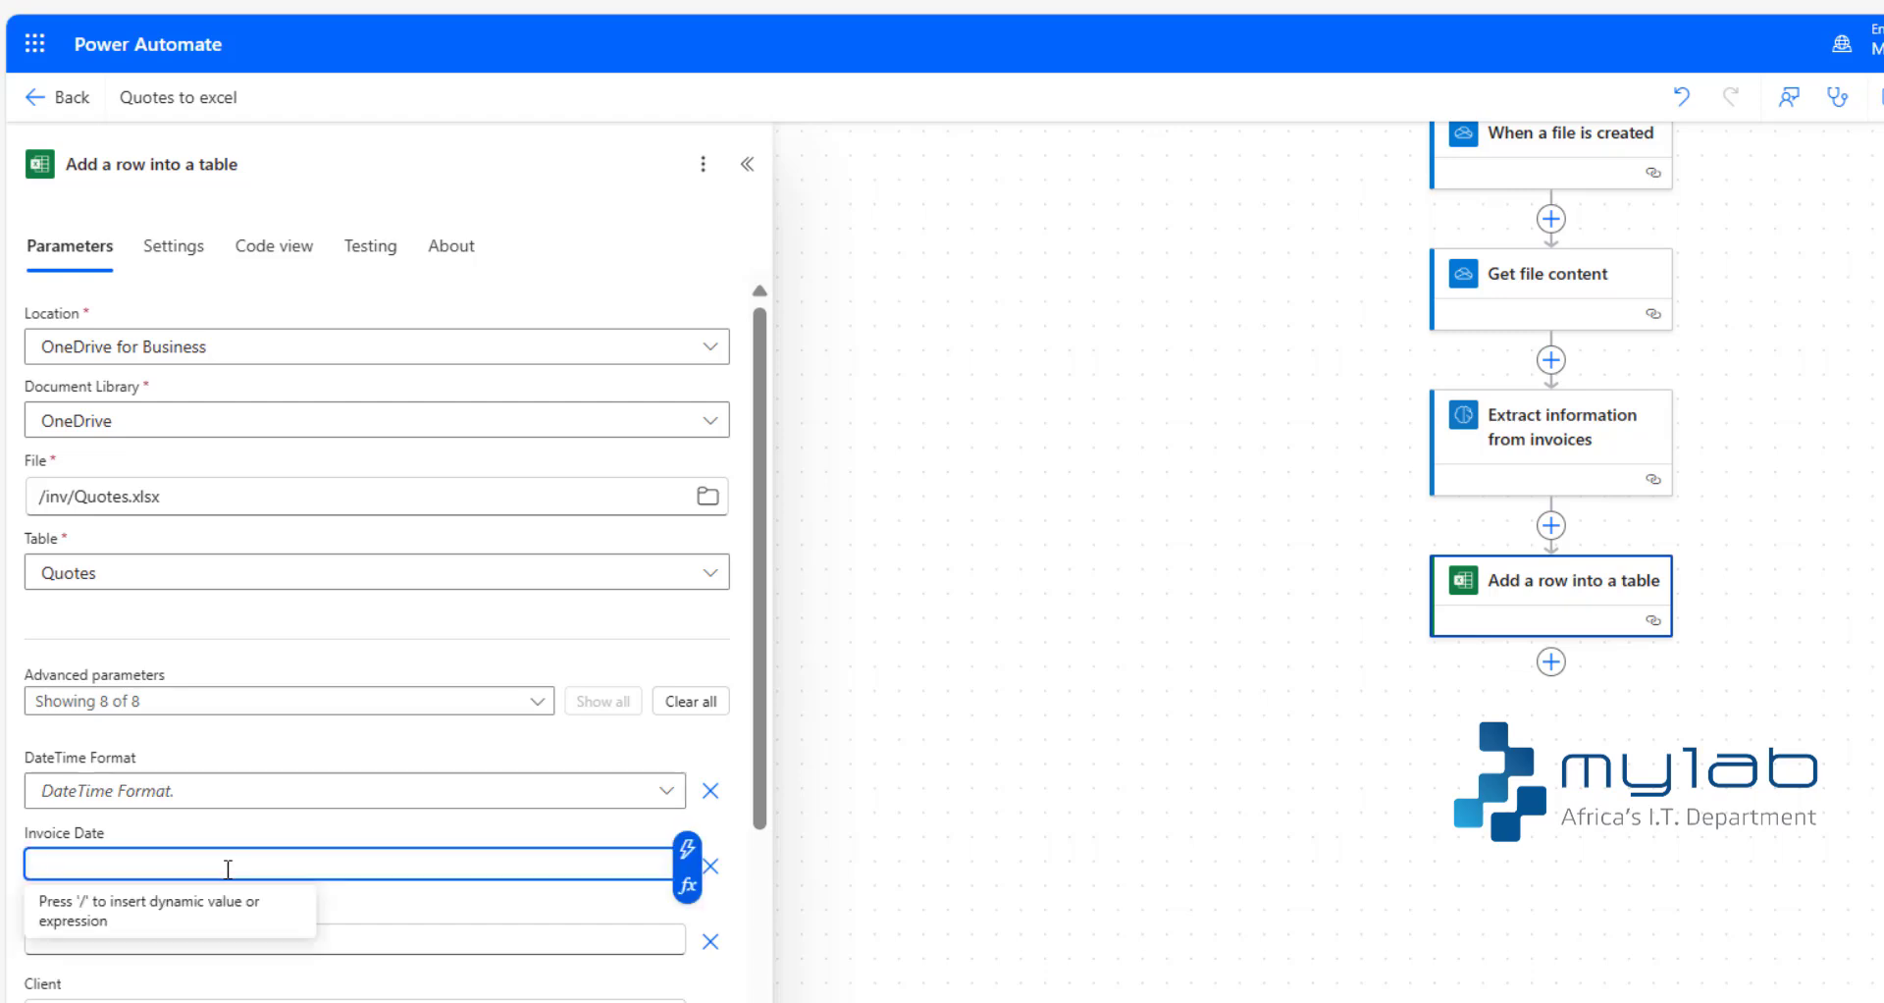
text(/)
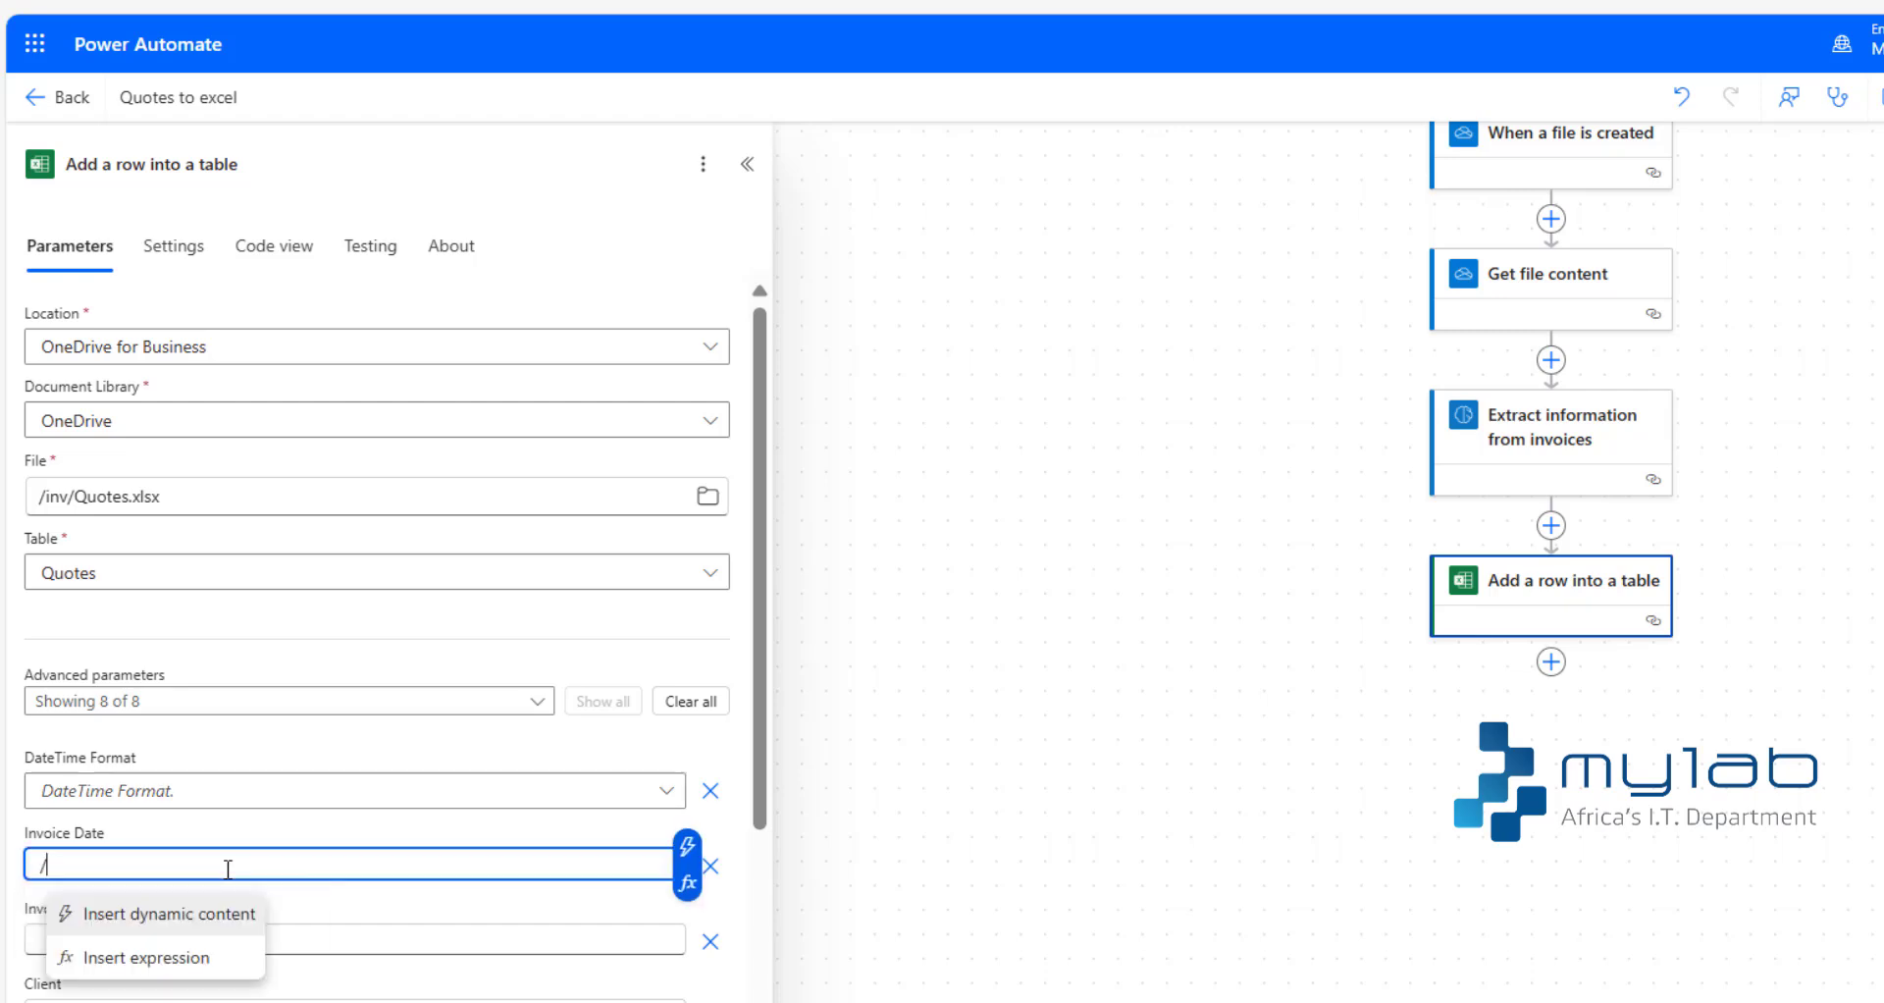
click(125, 917)
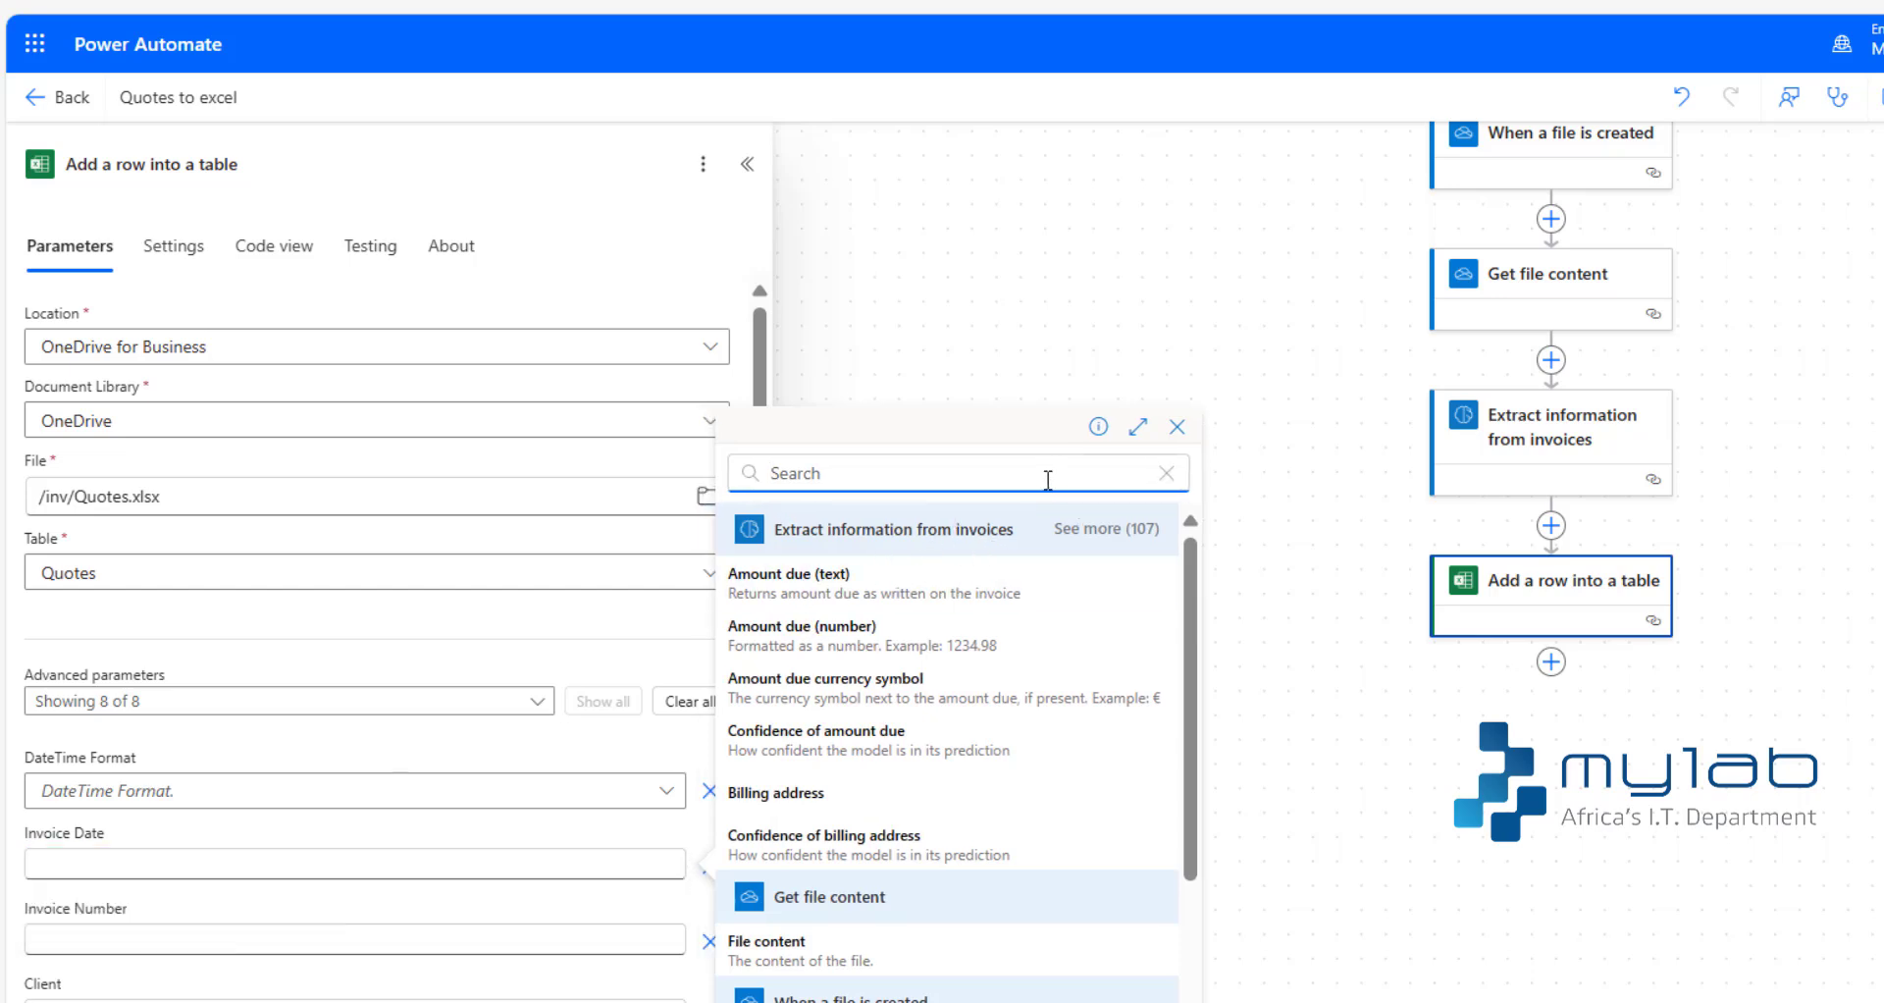
text(invoce)
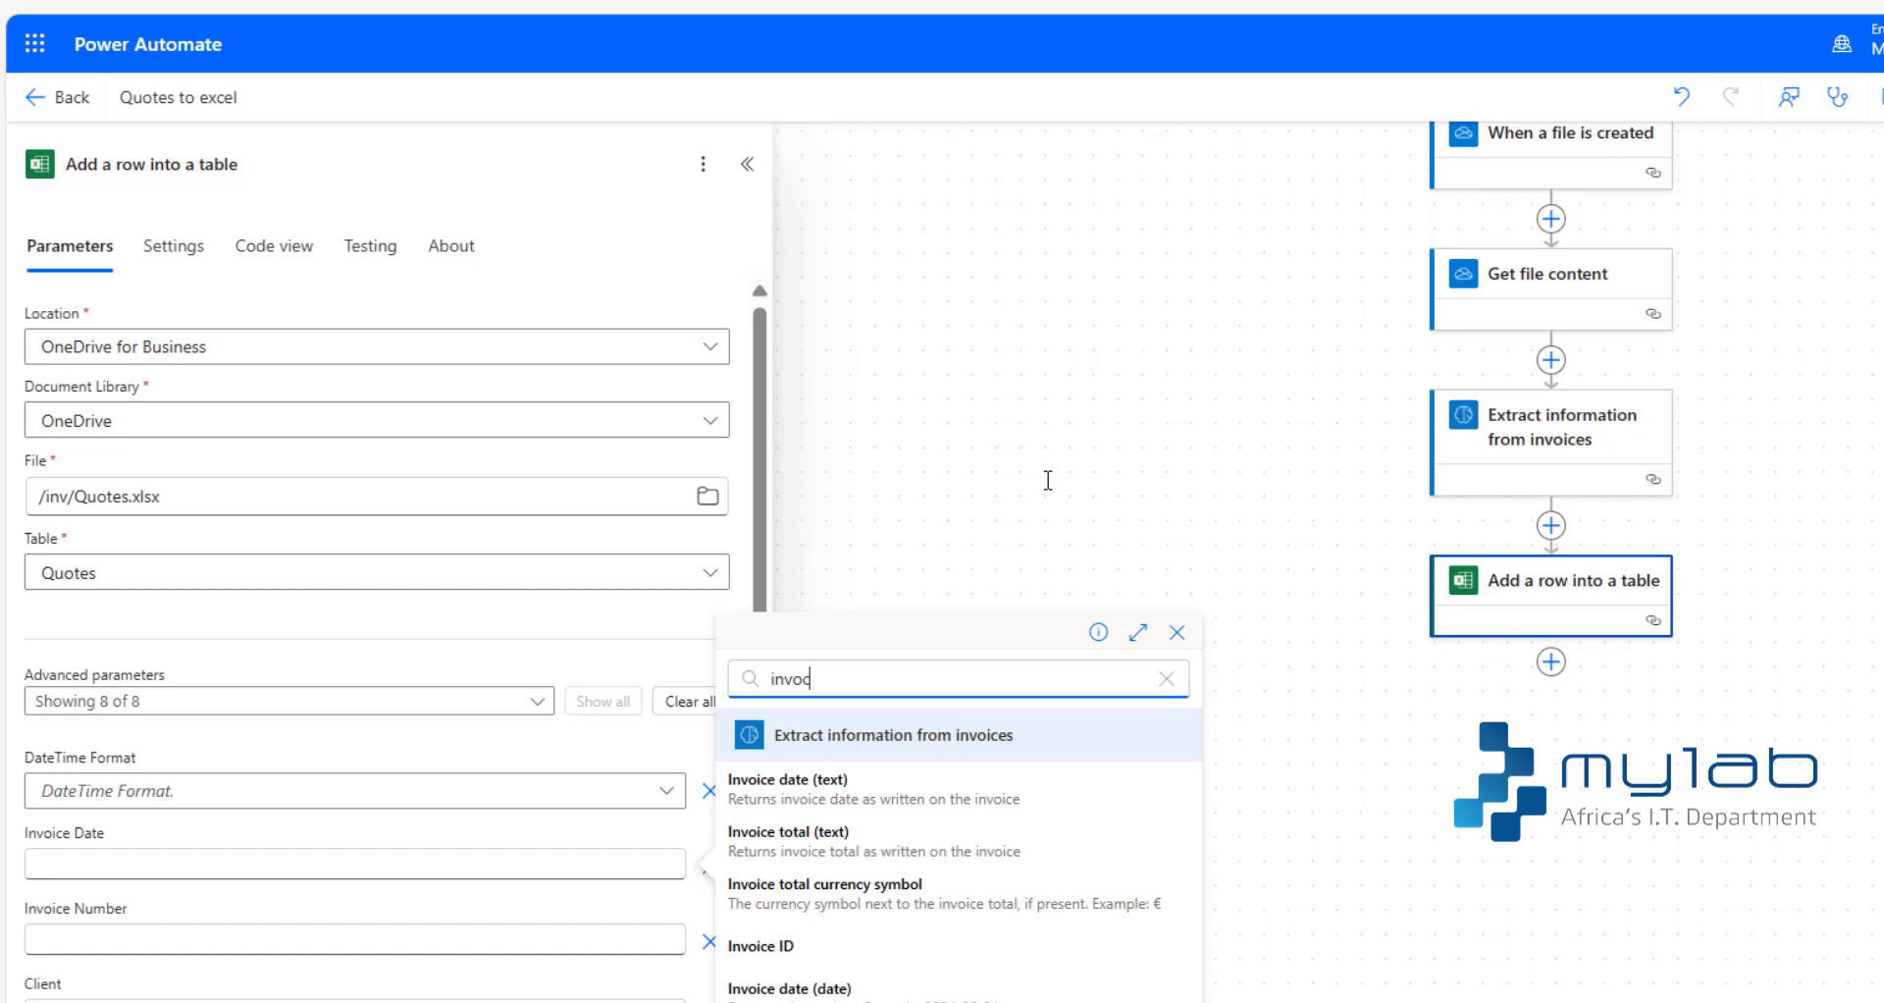
click(809, 790)
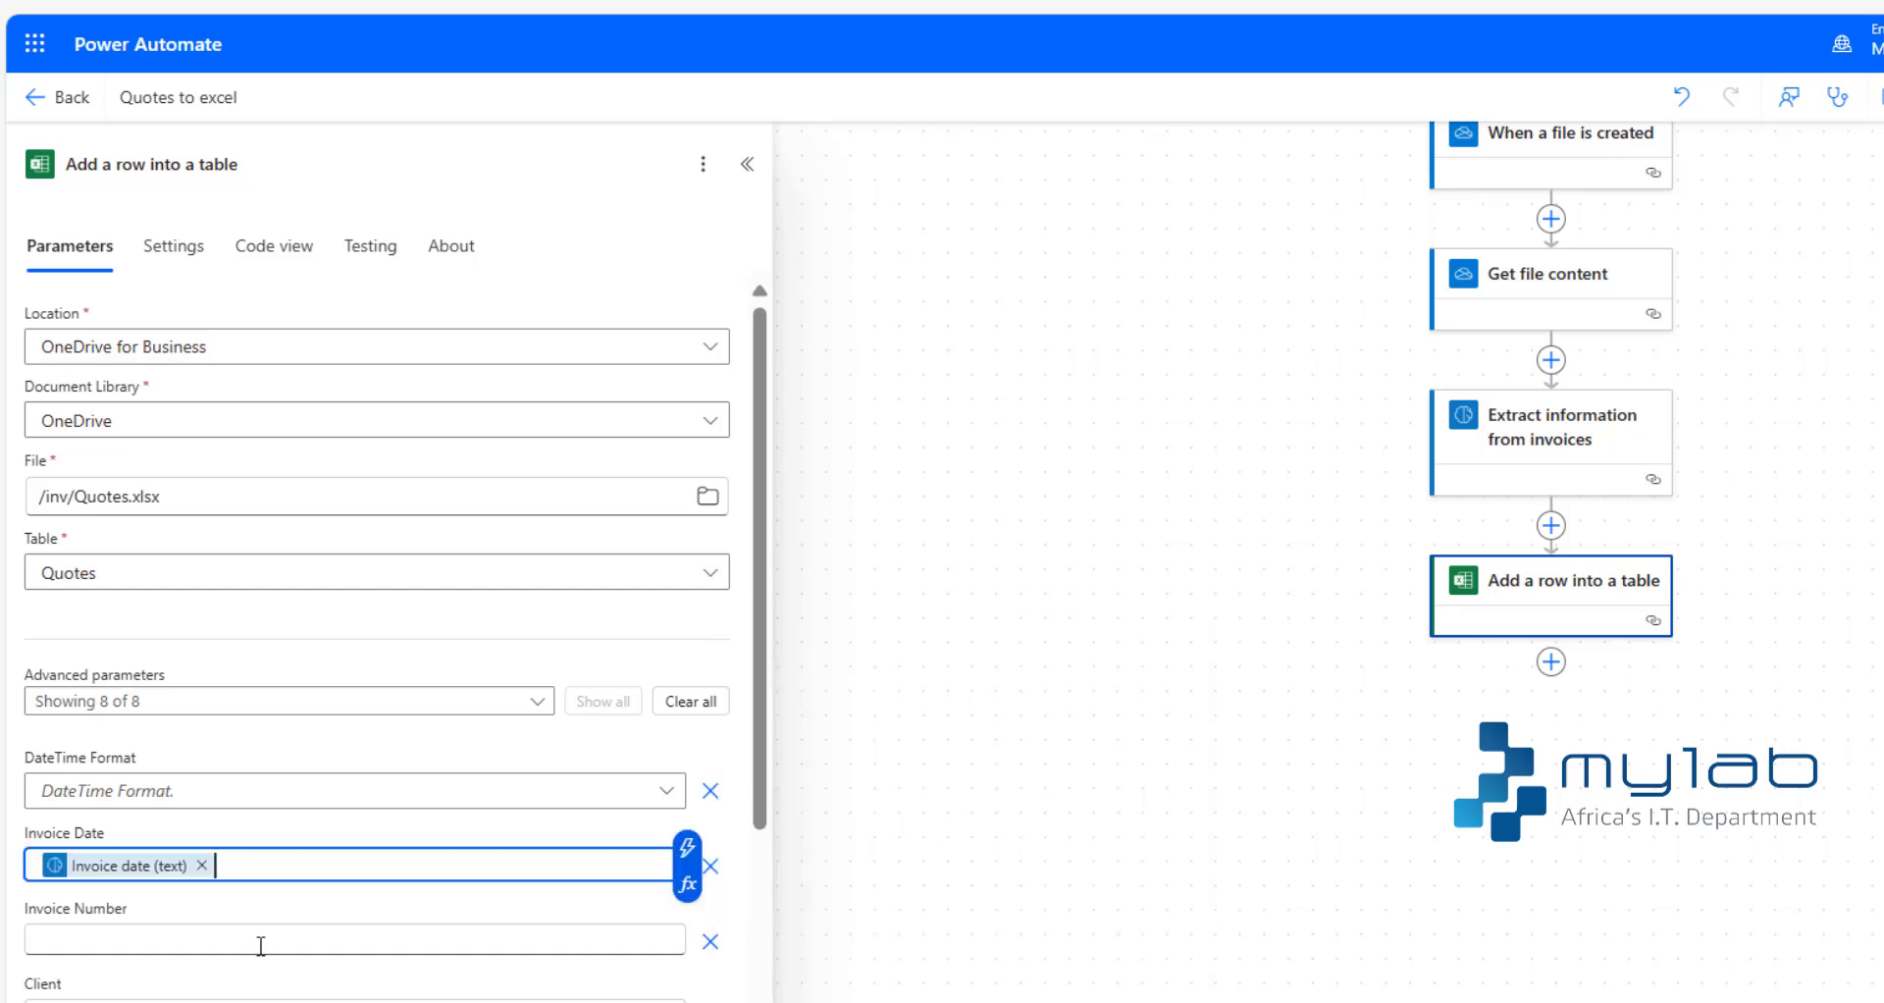
- Map the Invoice Number column to the Invoice ID output of Extract information from invoices
click(196, 941)
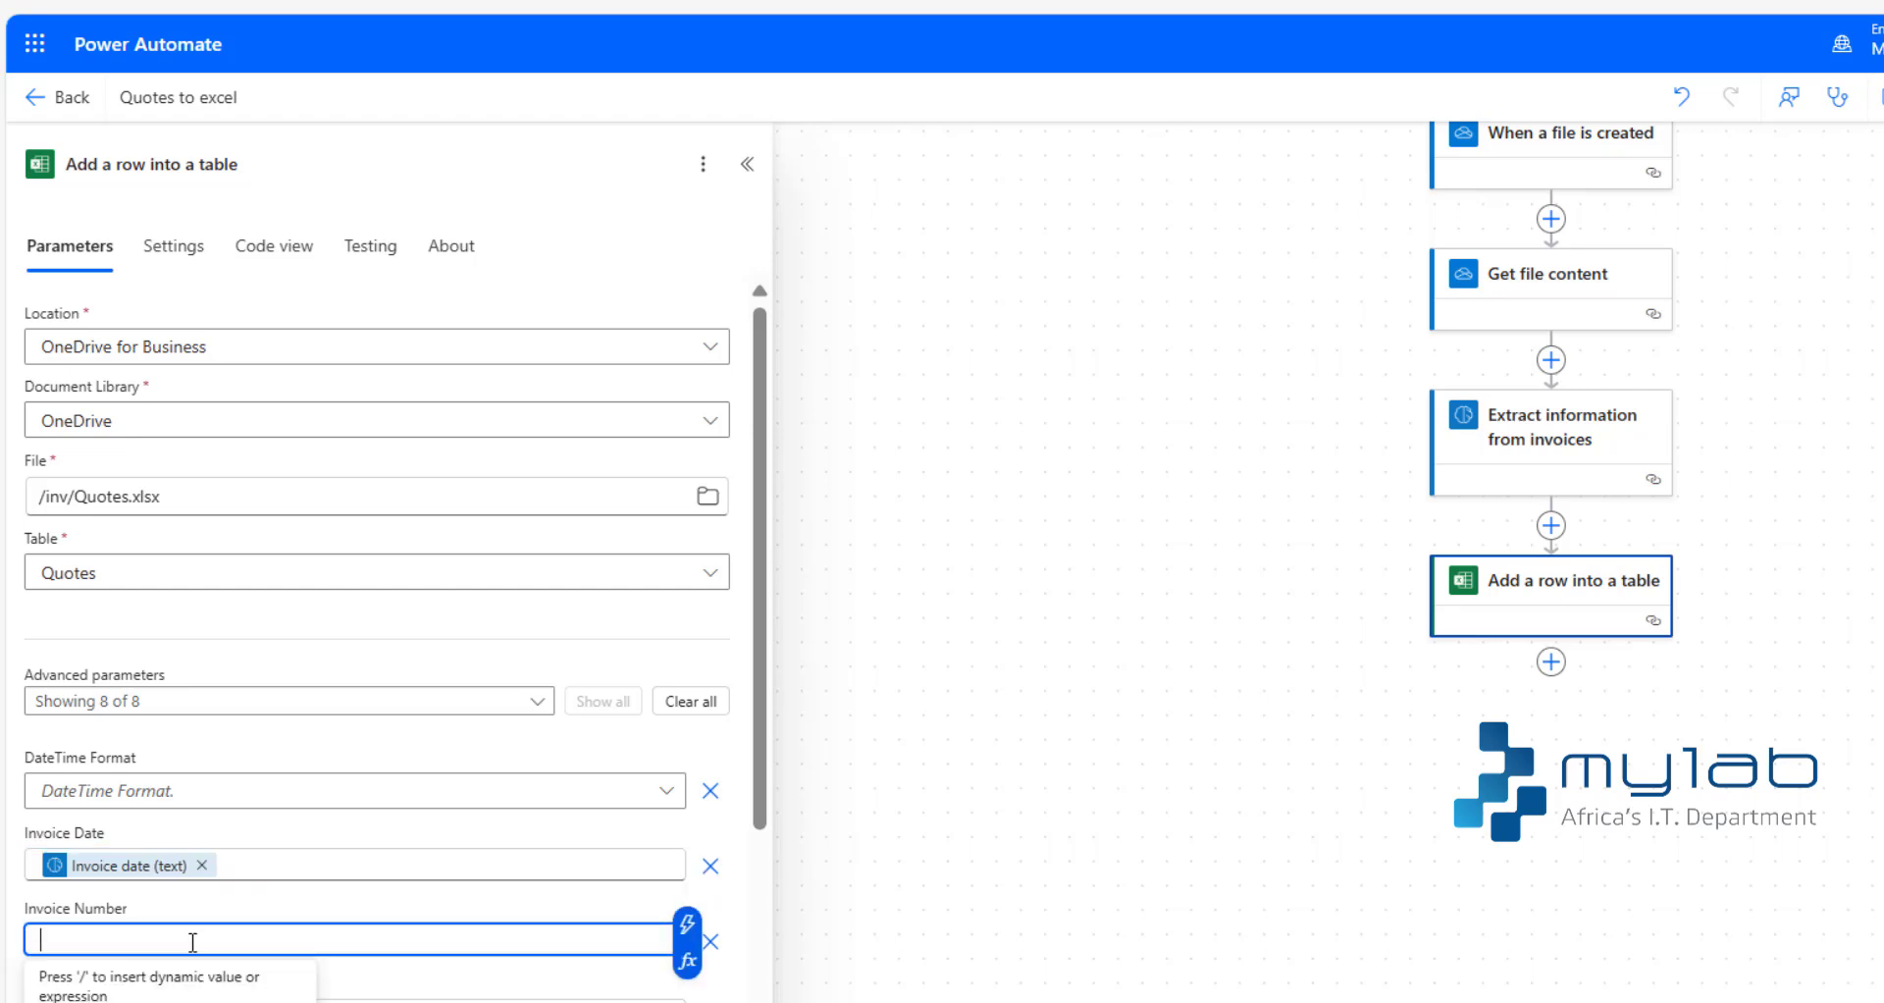
text(/)
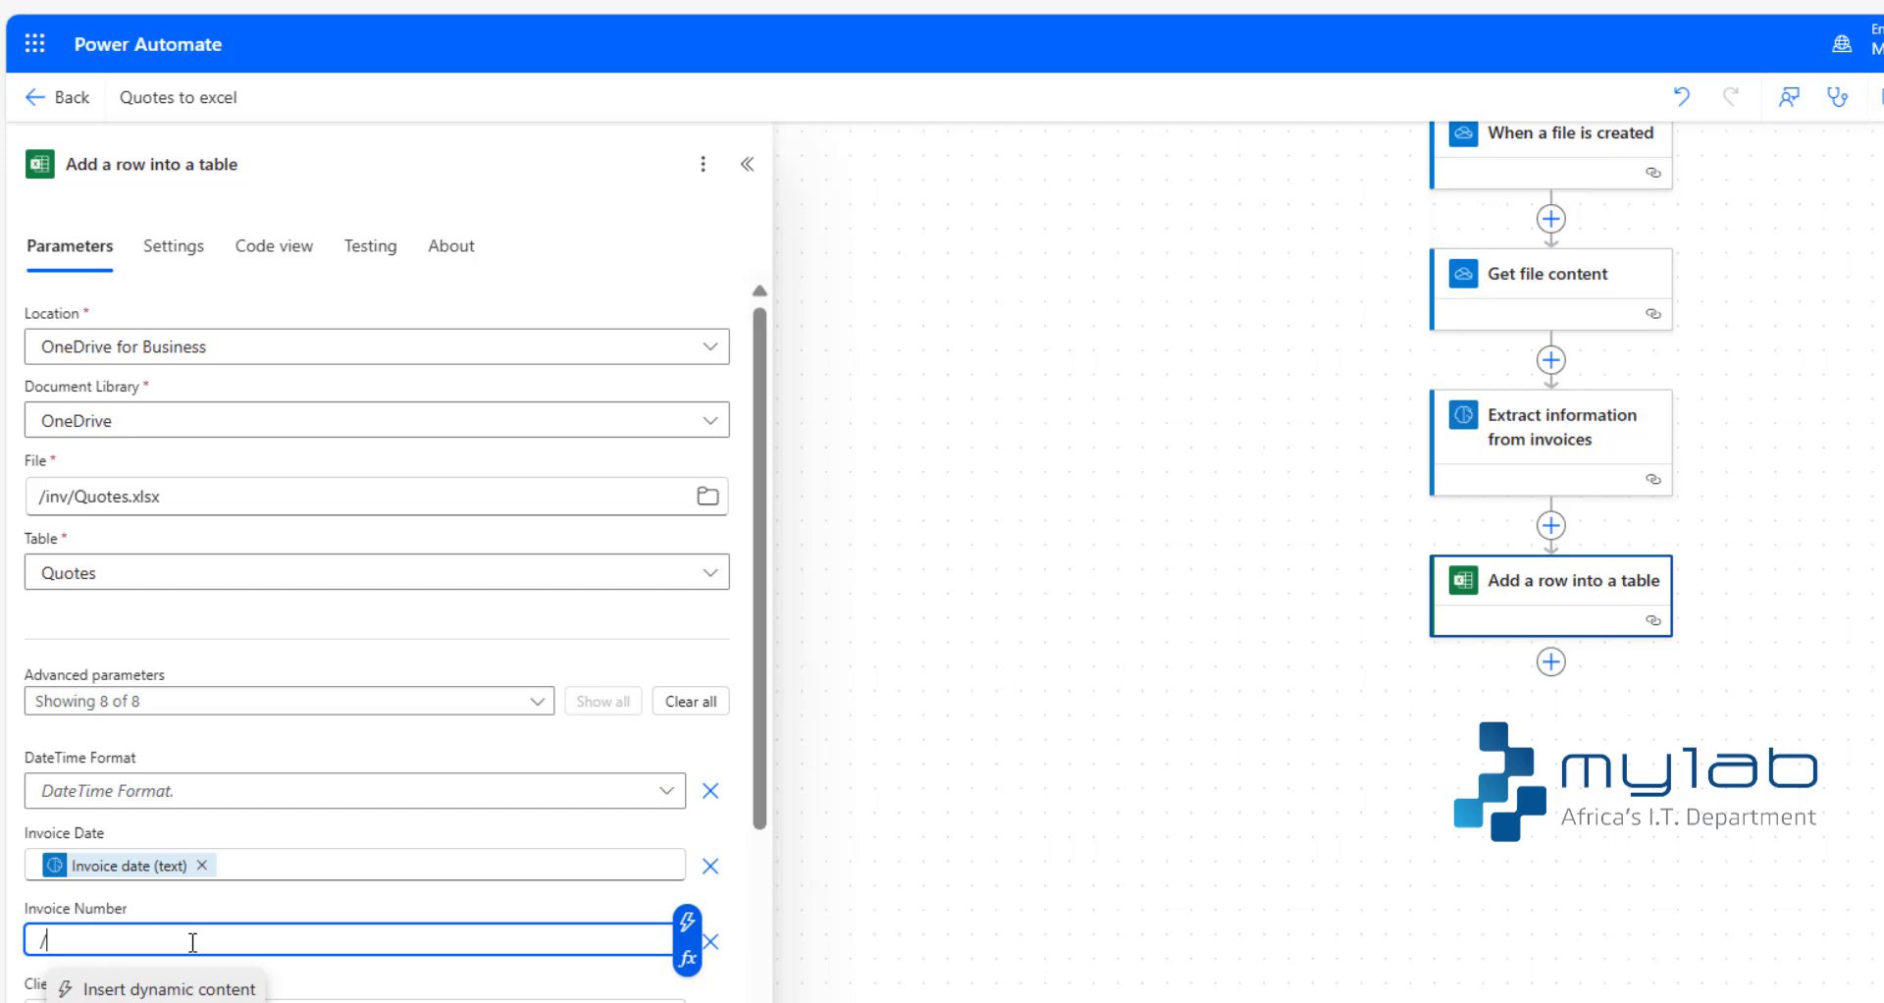
click(149, 988)
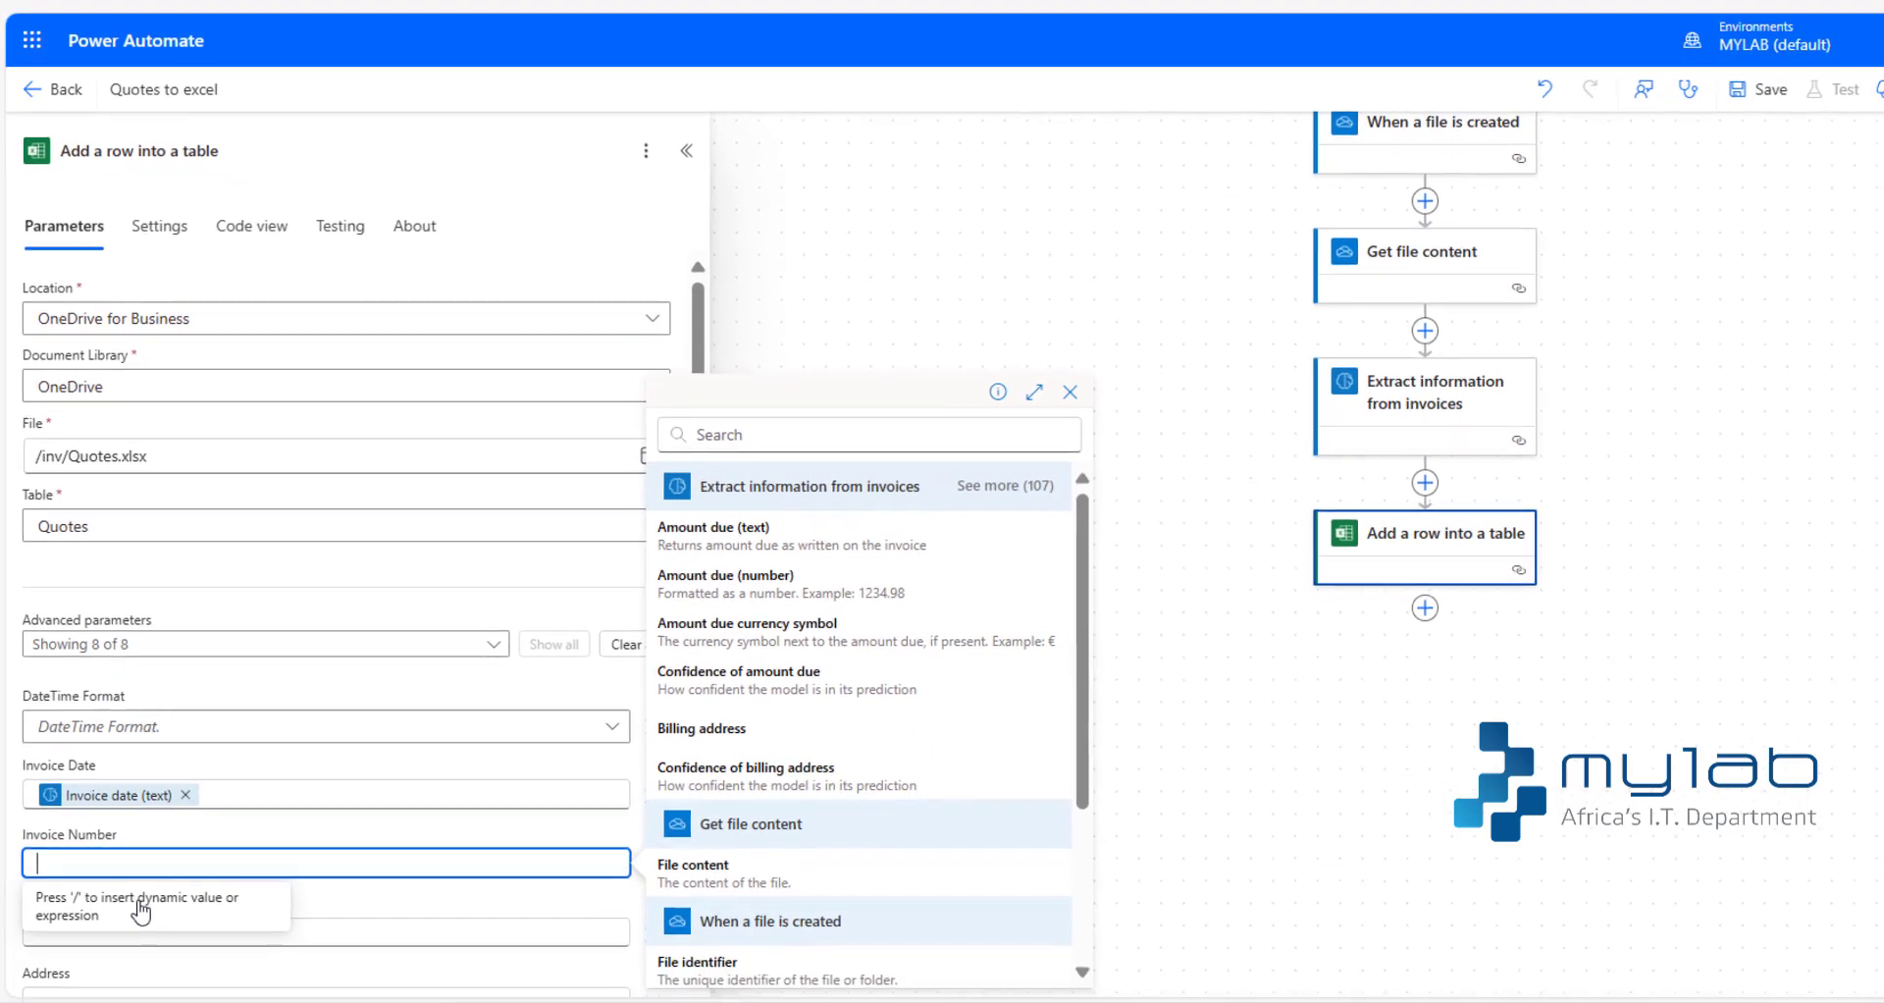
text(inv)
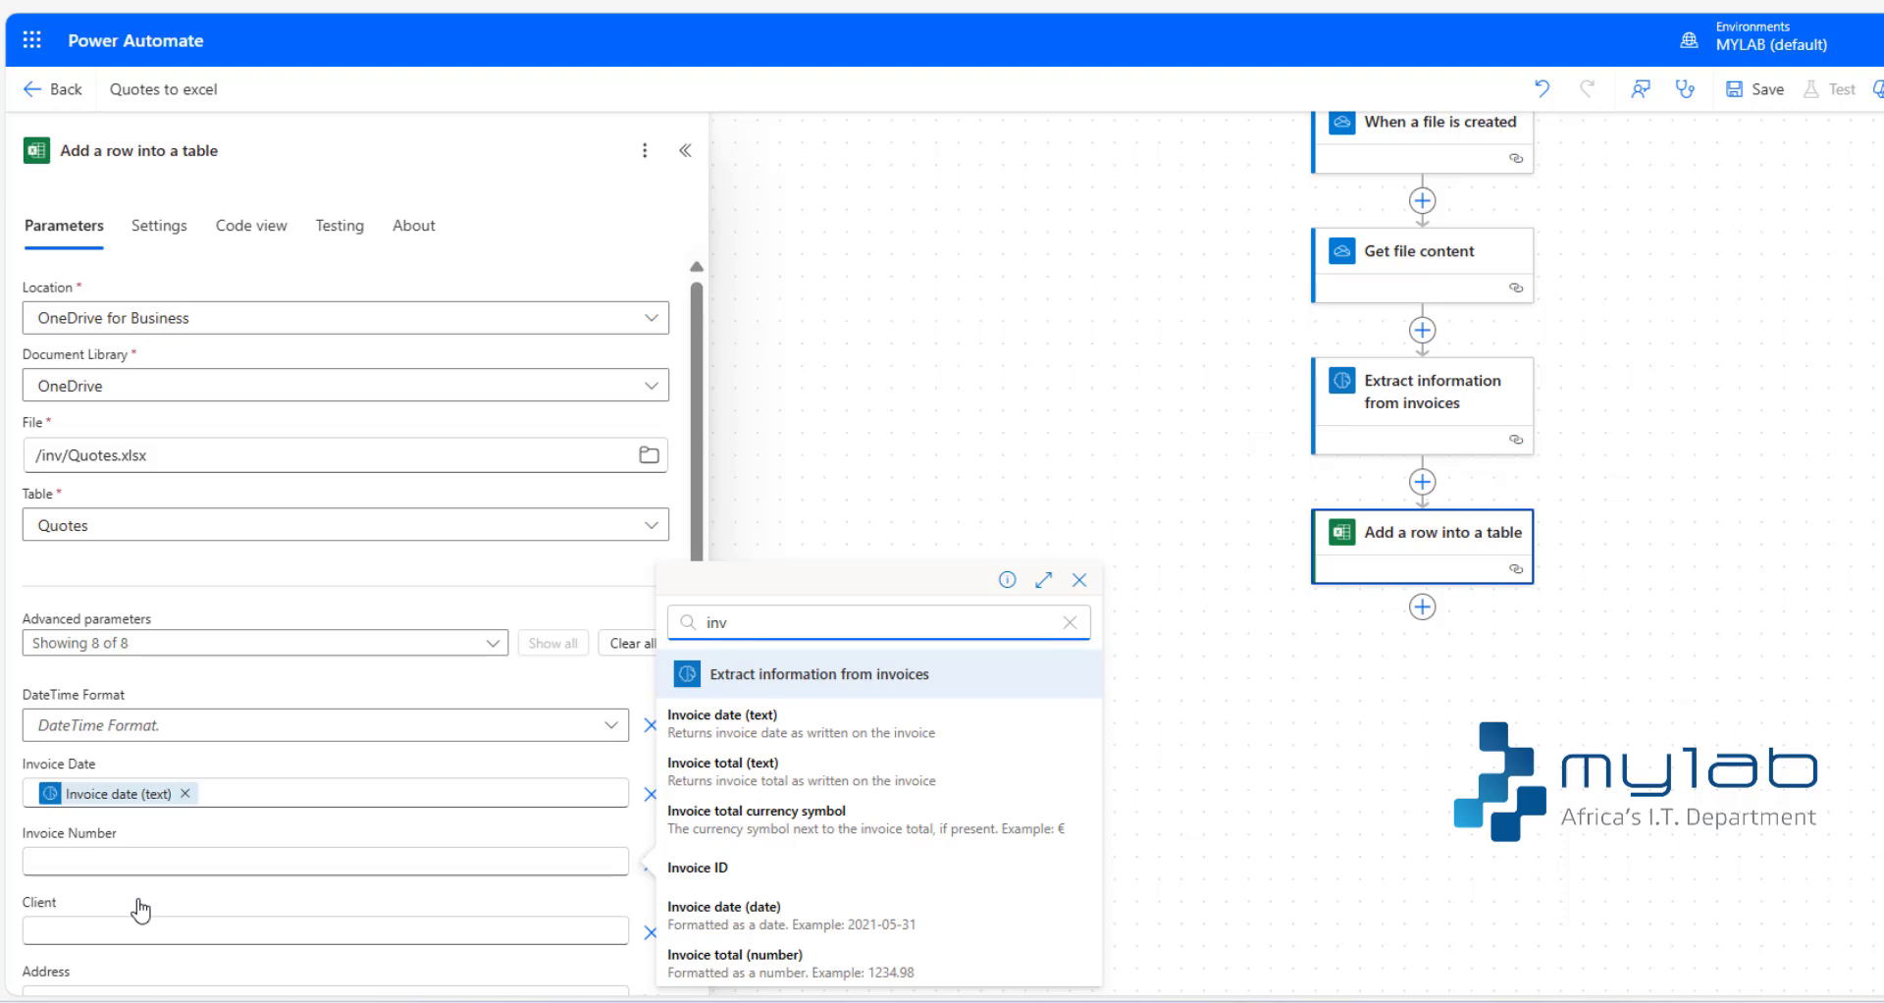
click(674, 874)
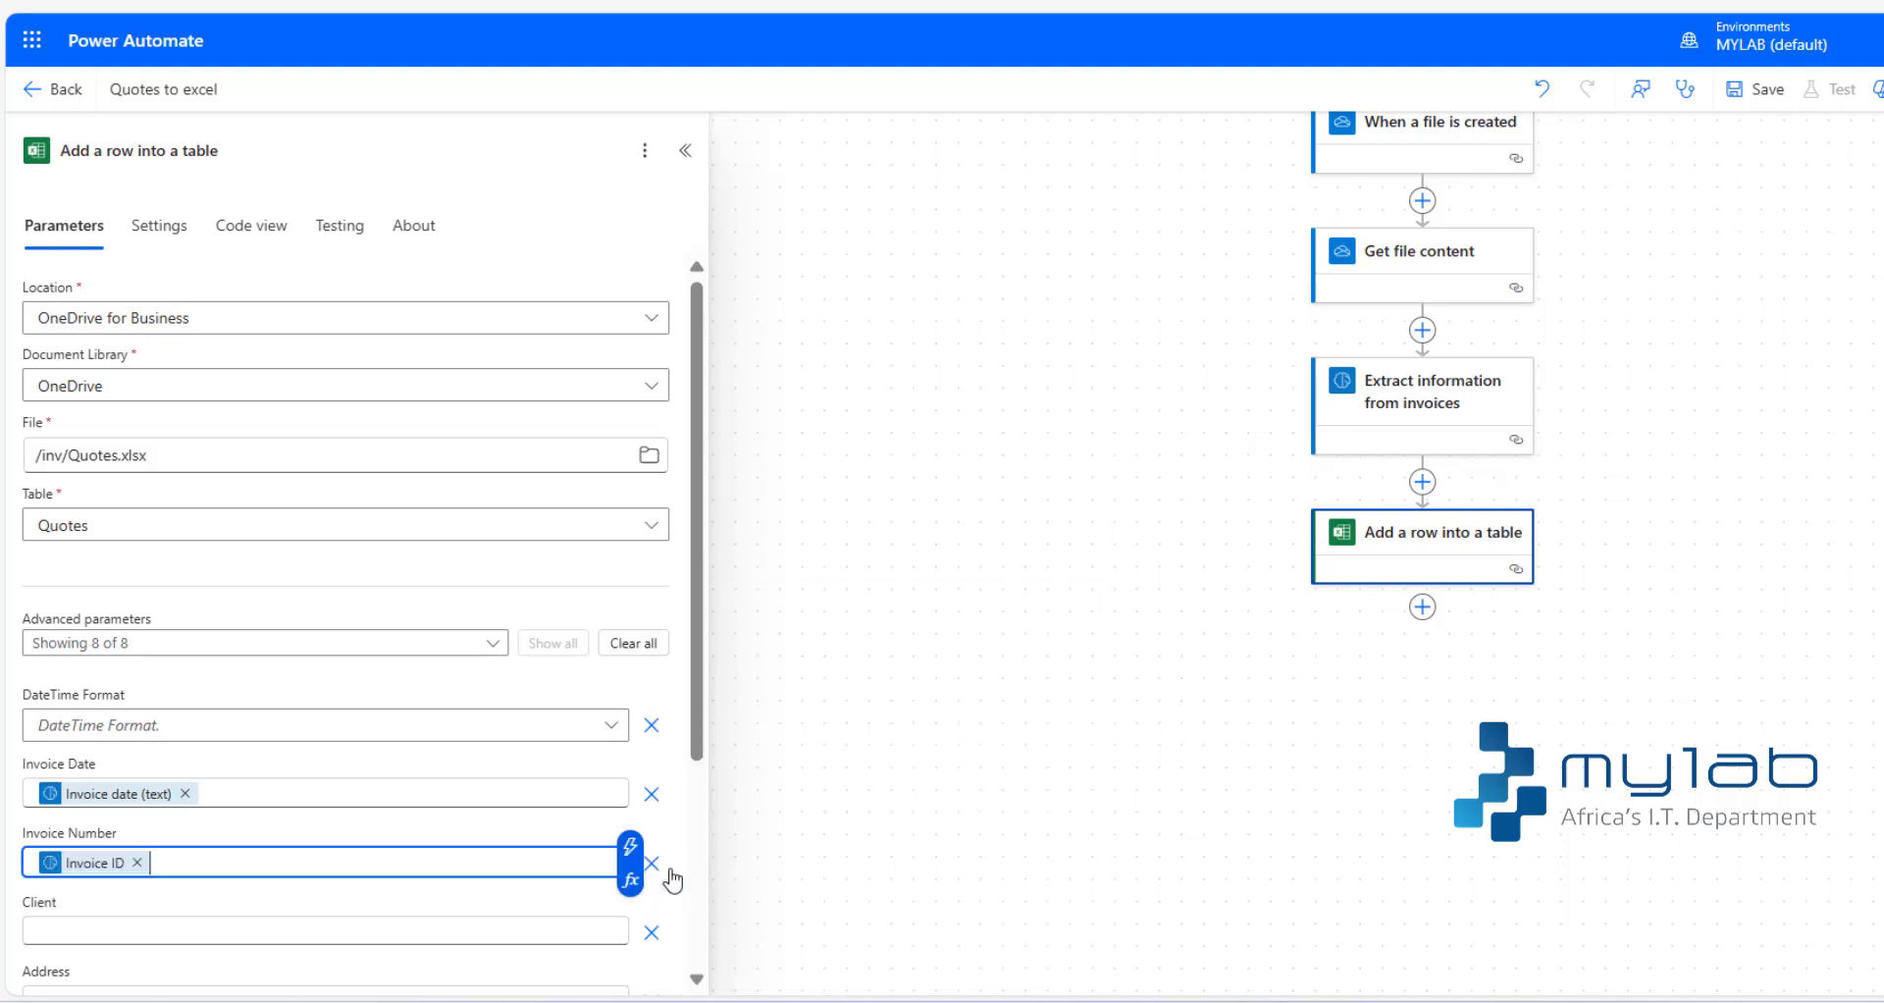
- Map the Client column to the Customer name output of Extract information from invoices
click(159, 930)
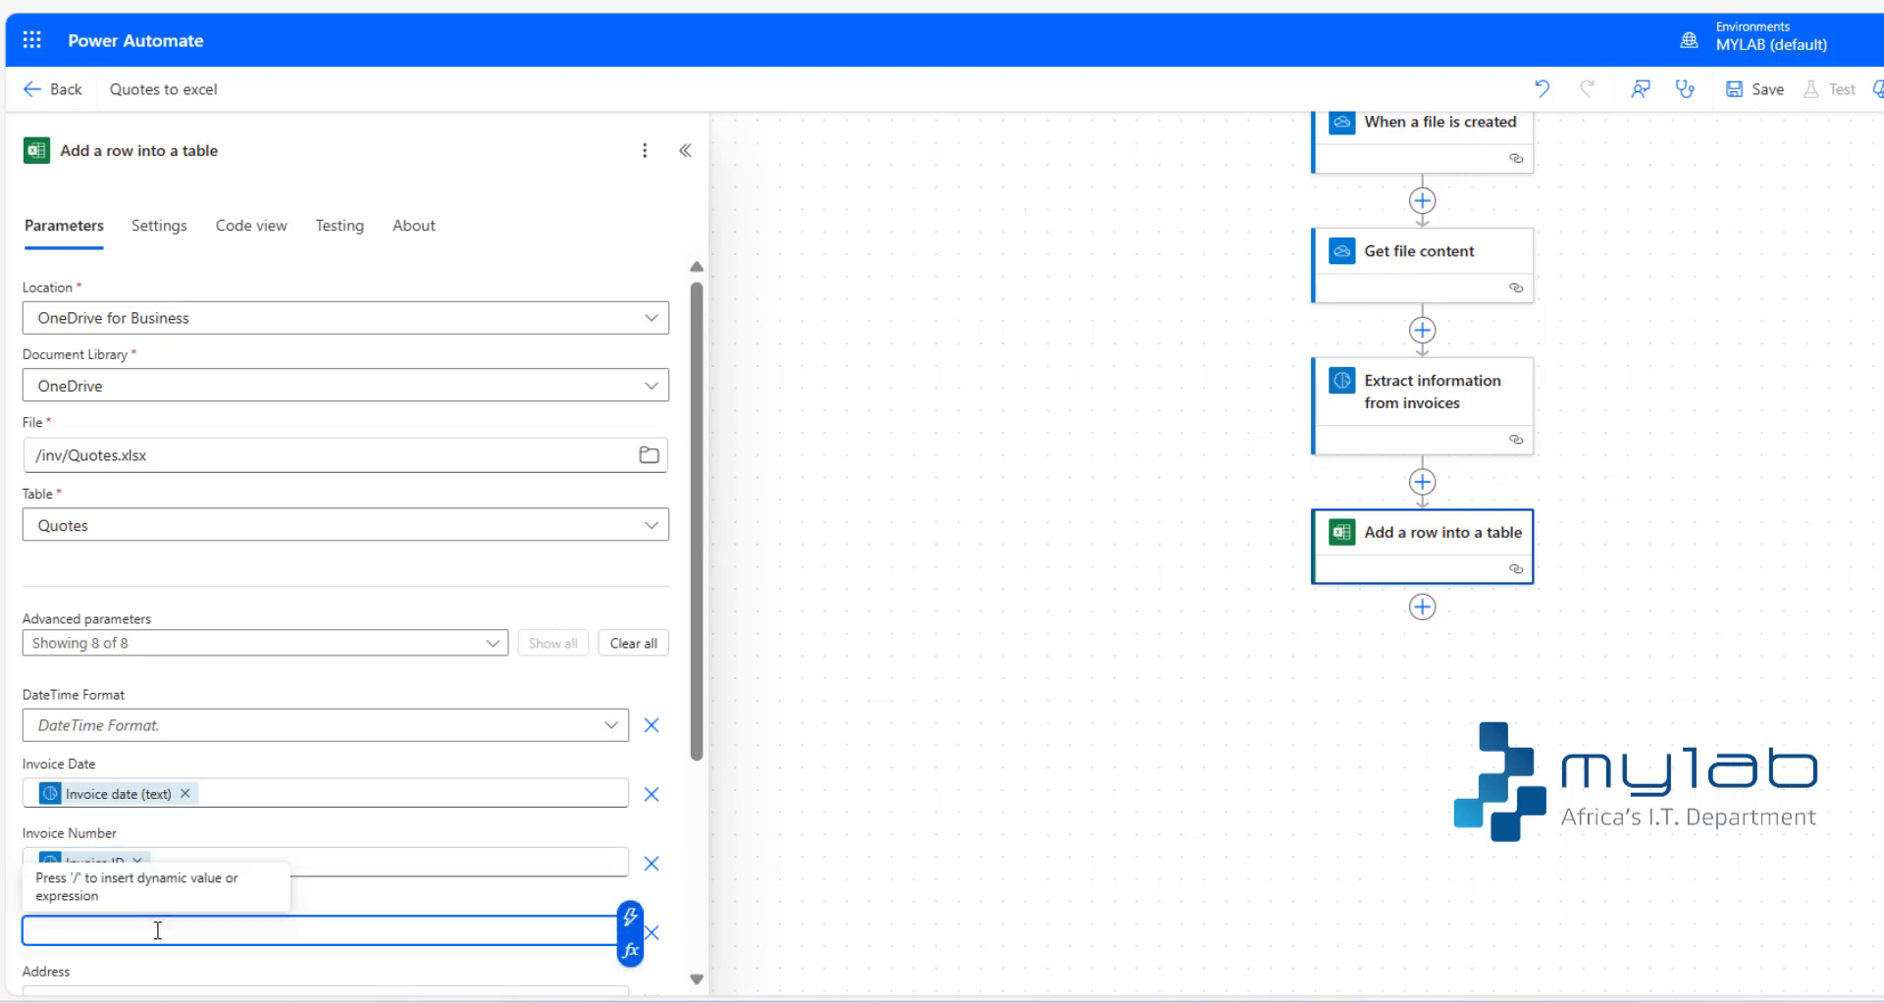
text(/)
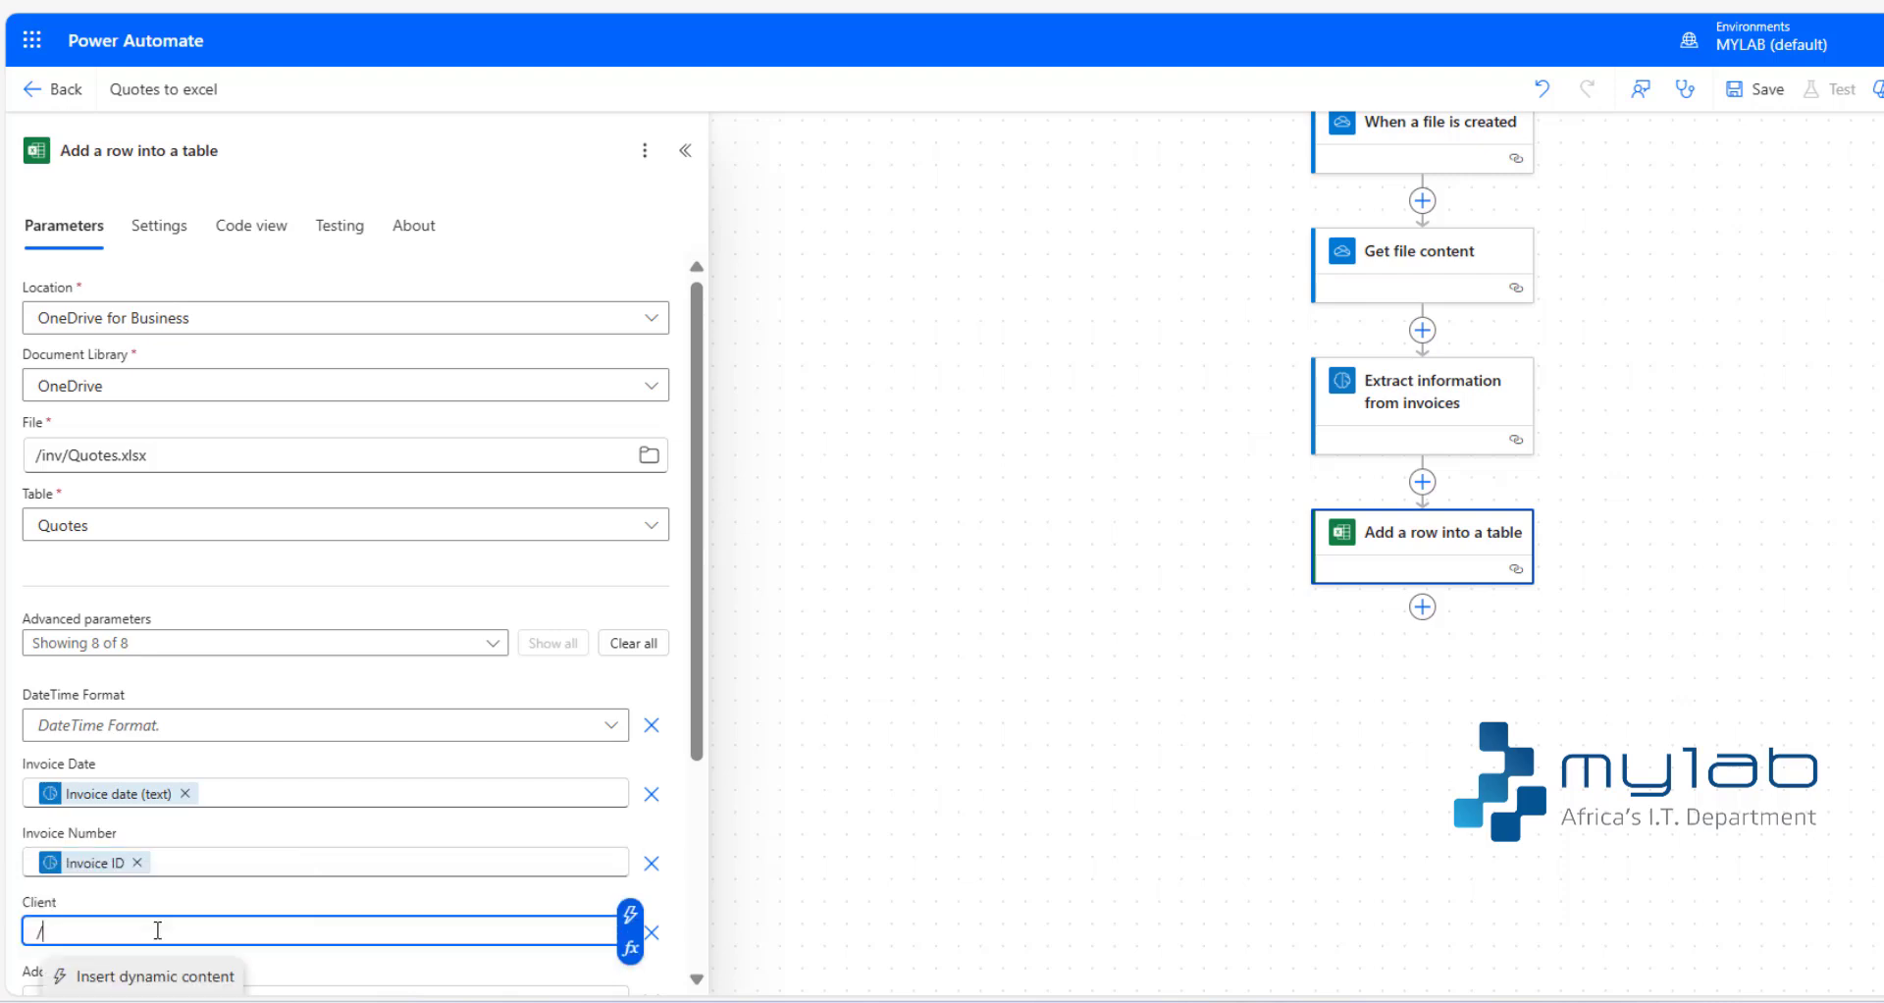
click(119, 978)
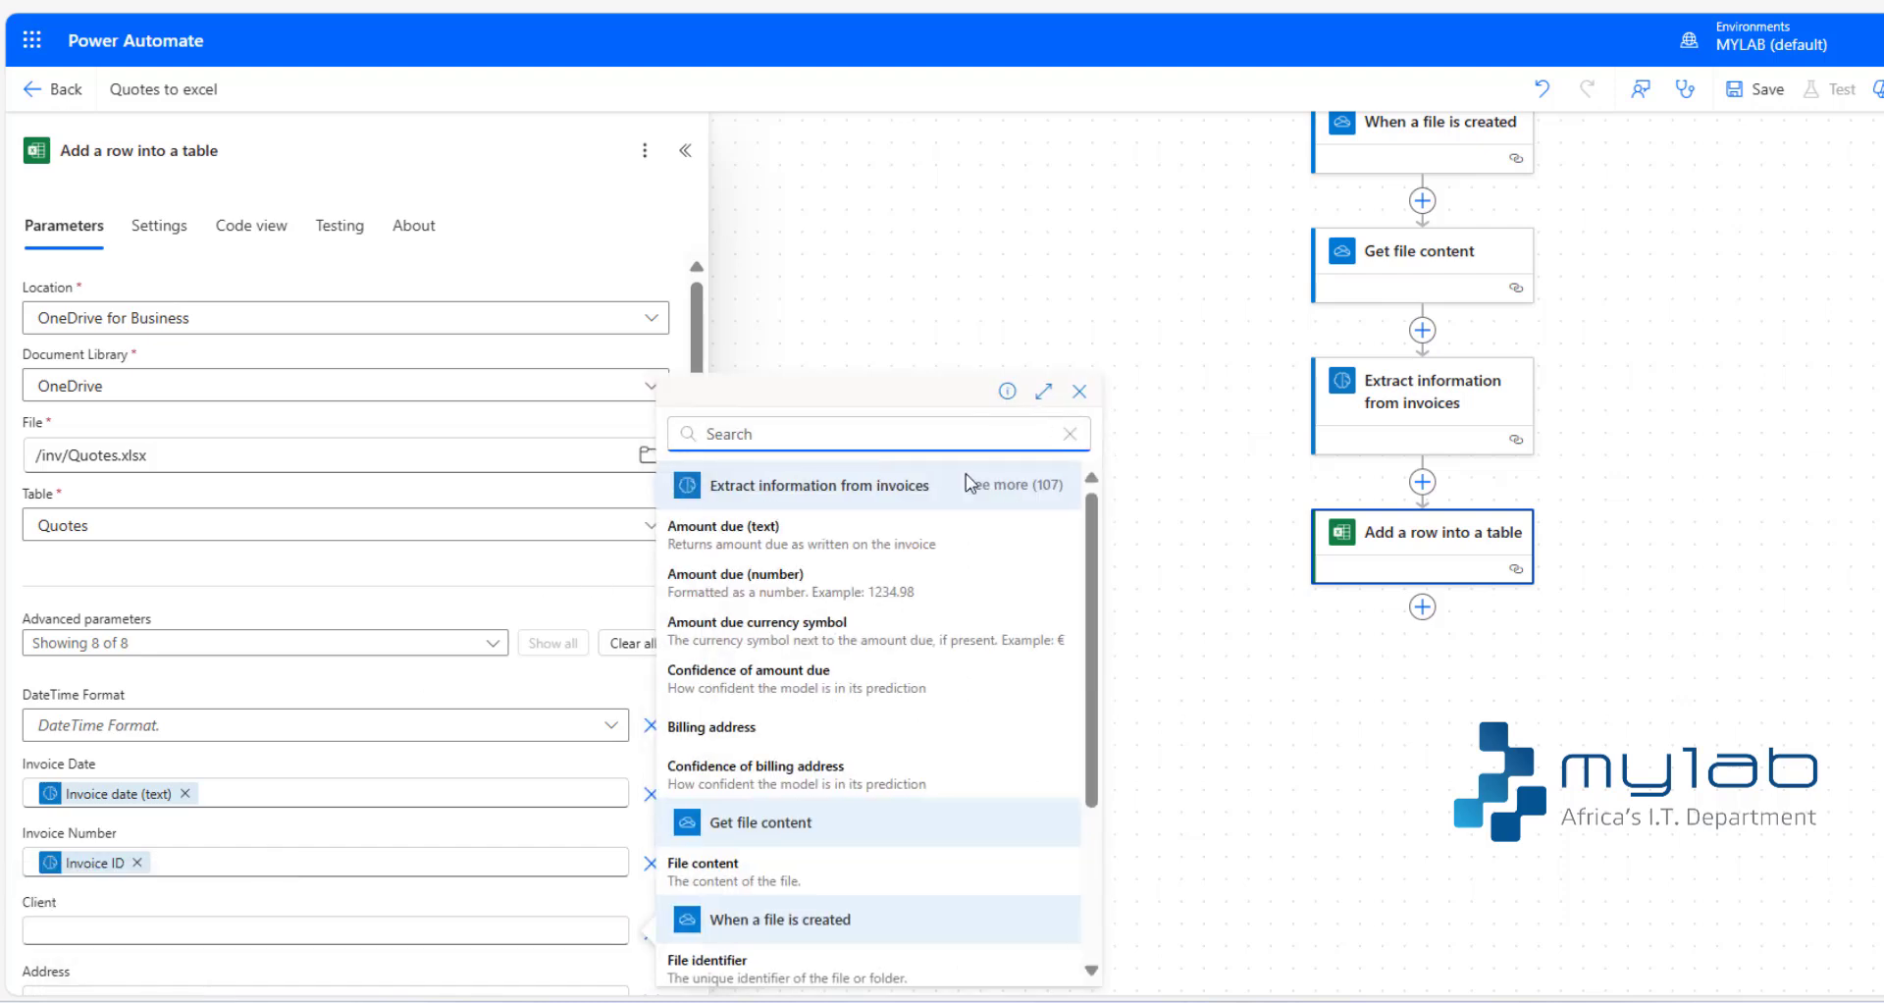
click(1014, 487)
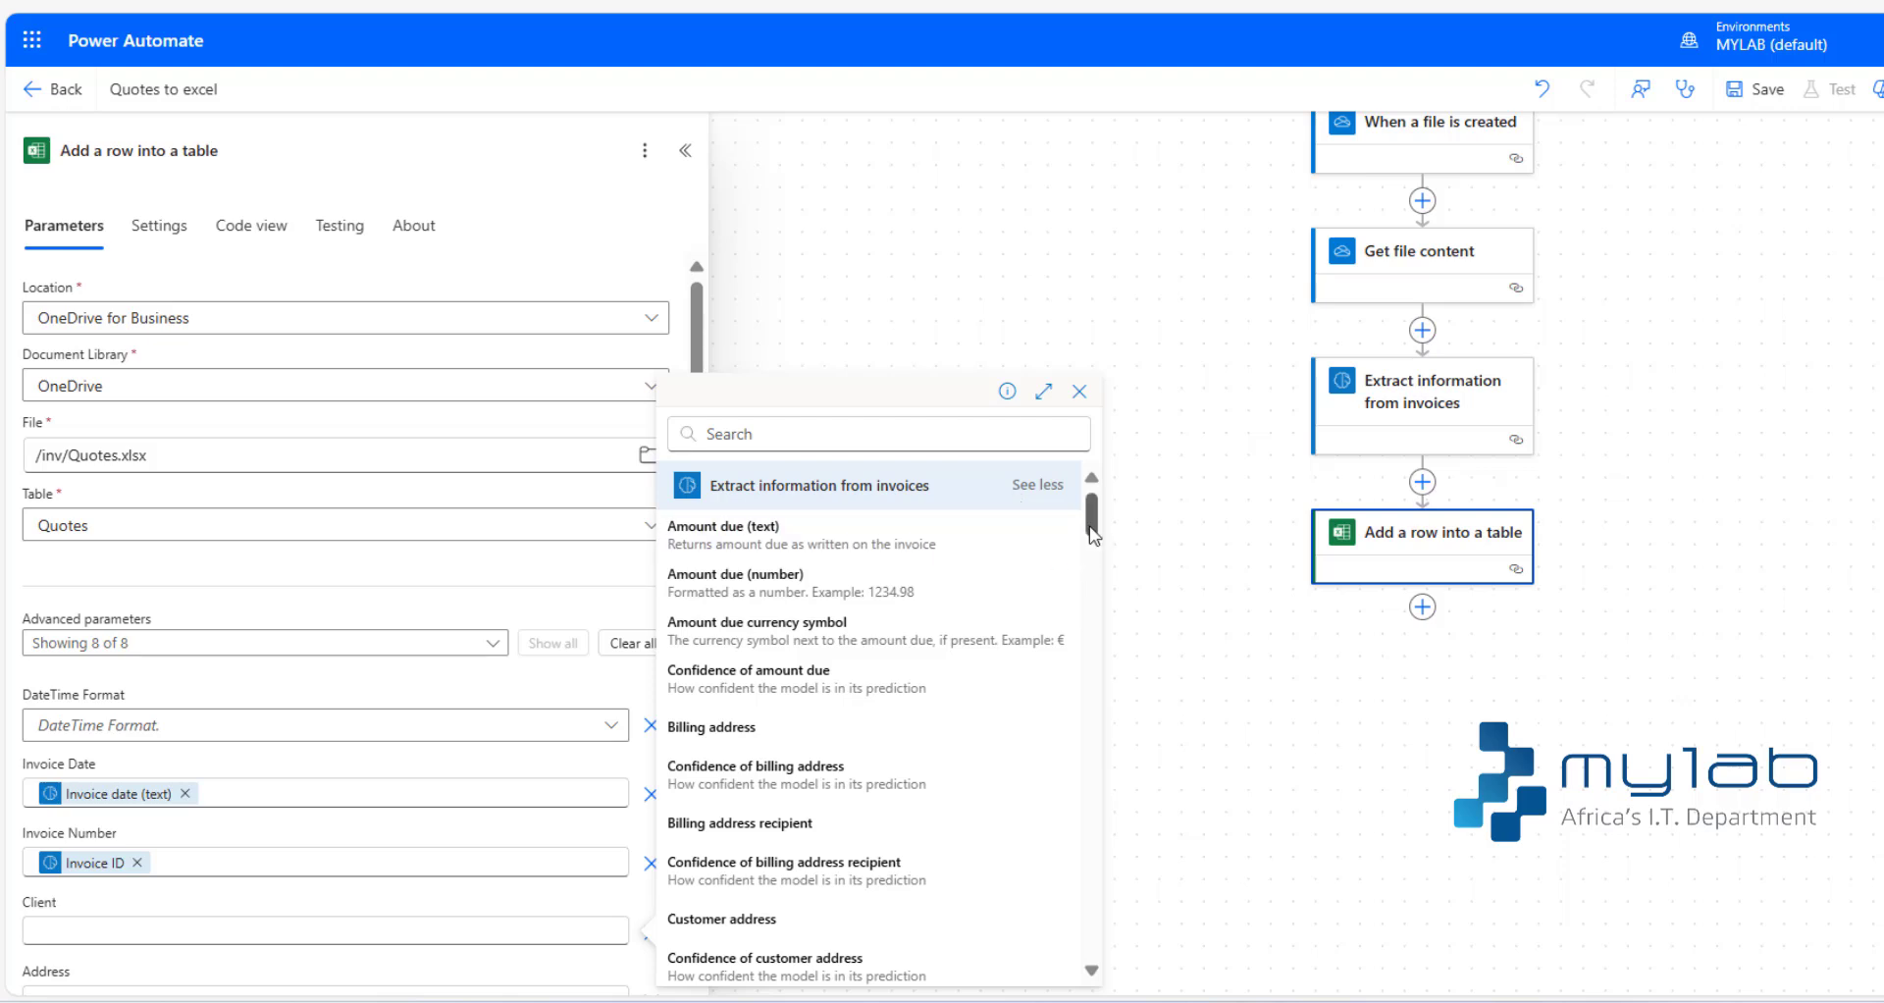
drag(1094, 535, 1096, 552)
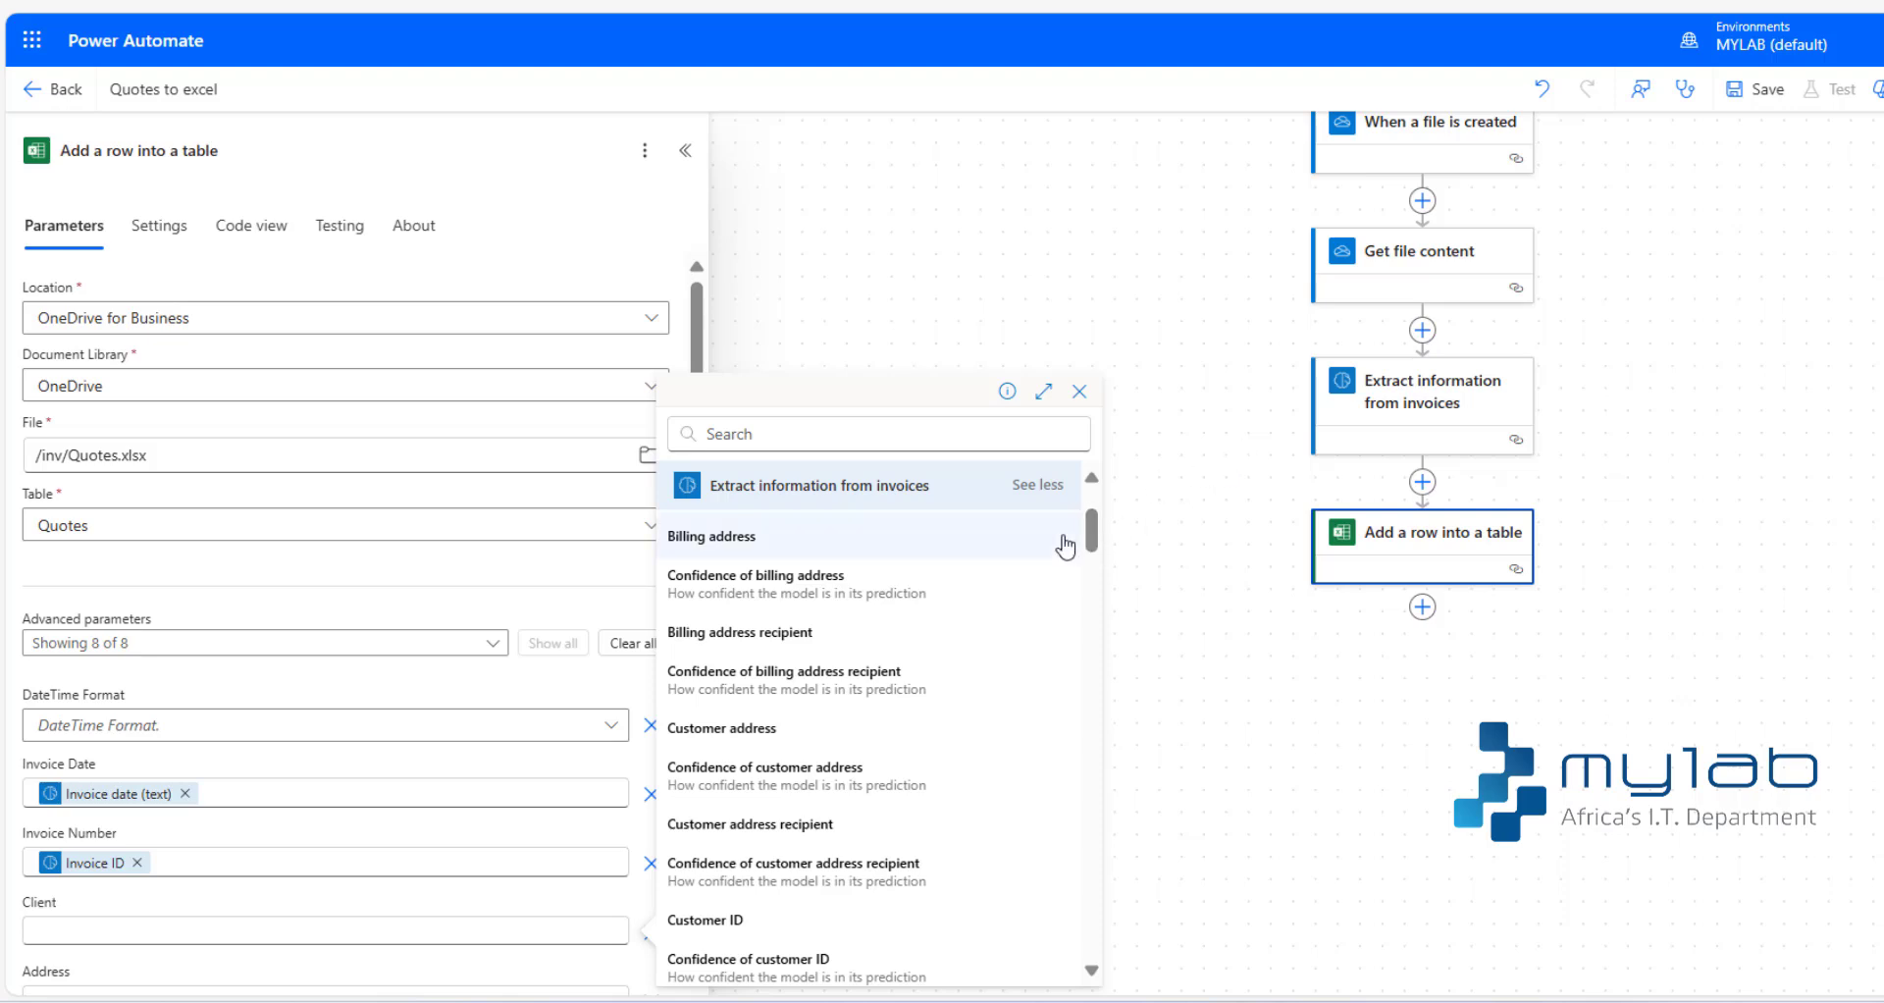
click(871, 445)
text(nam)
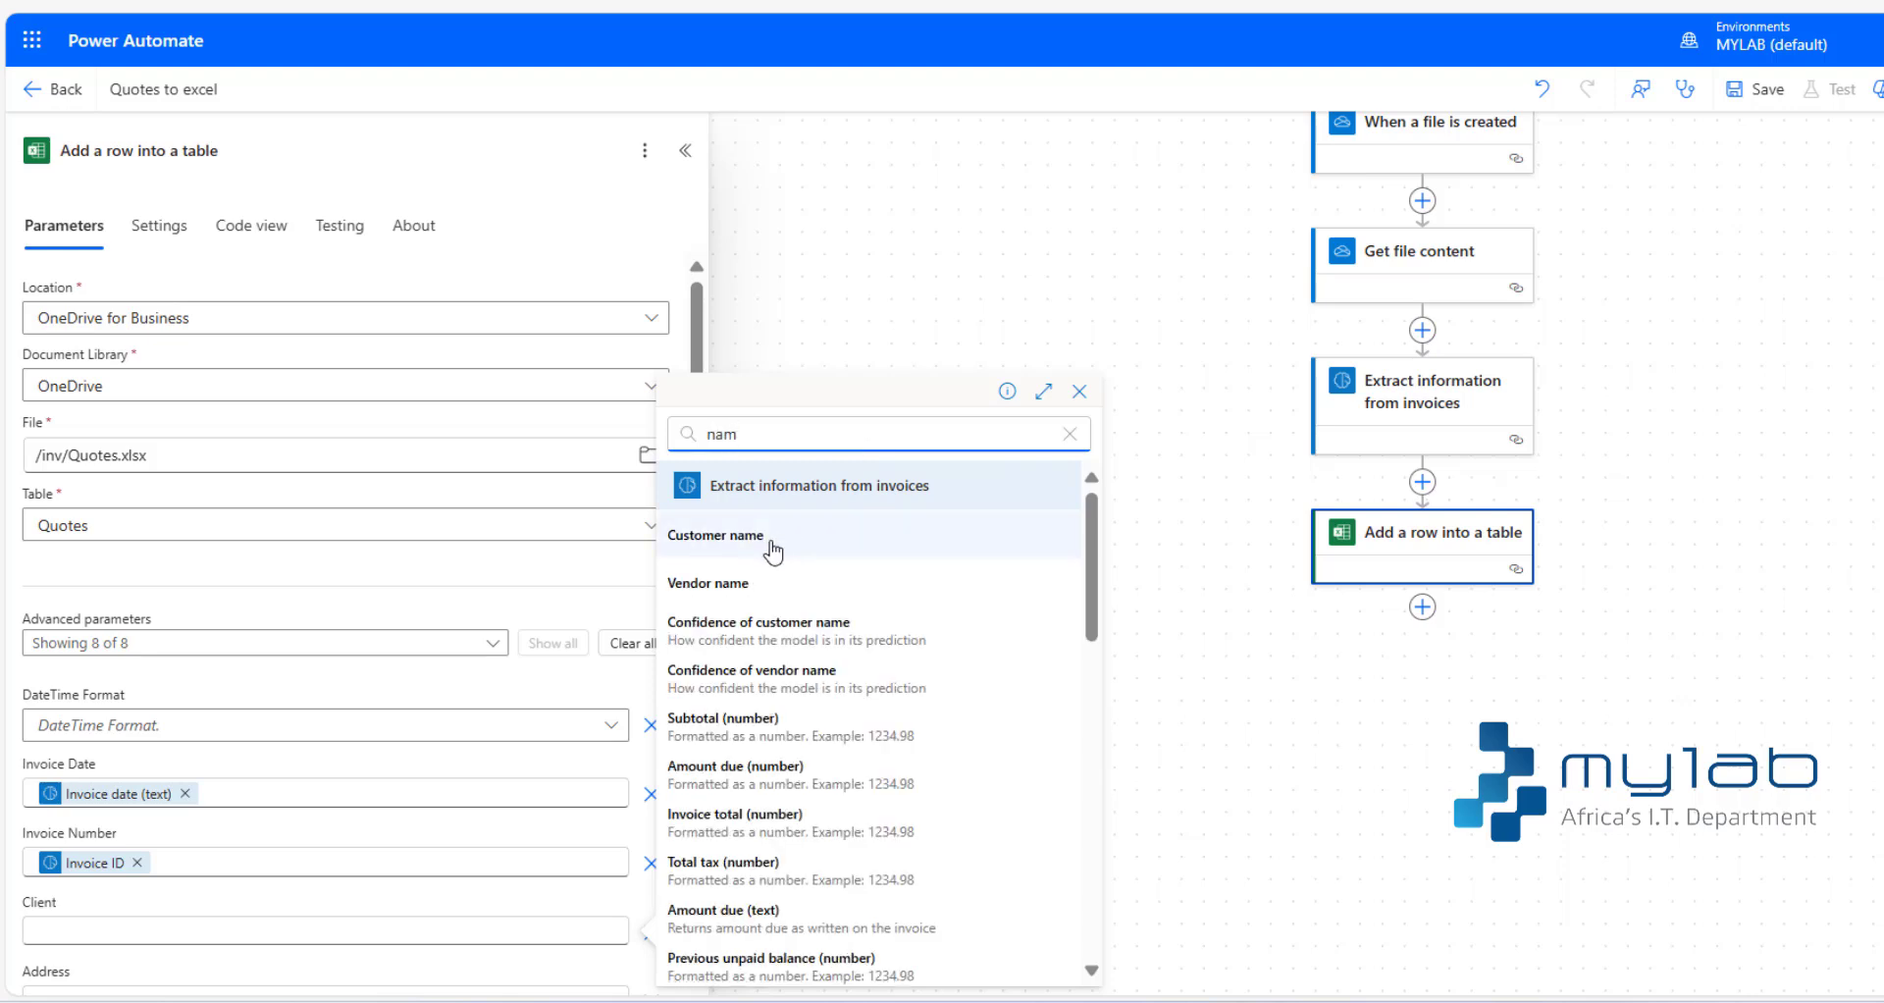
click(772, 552)
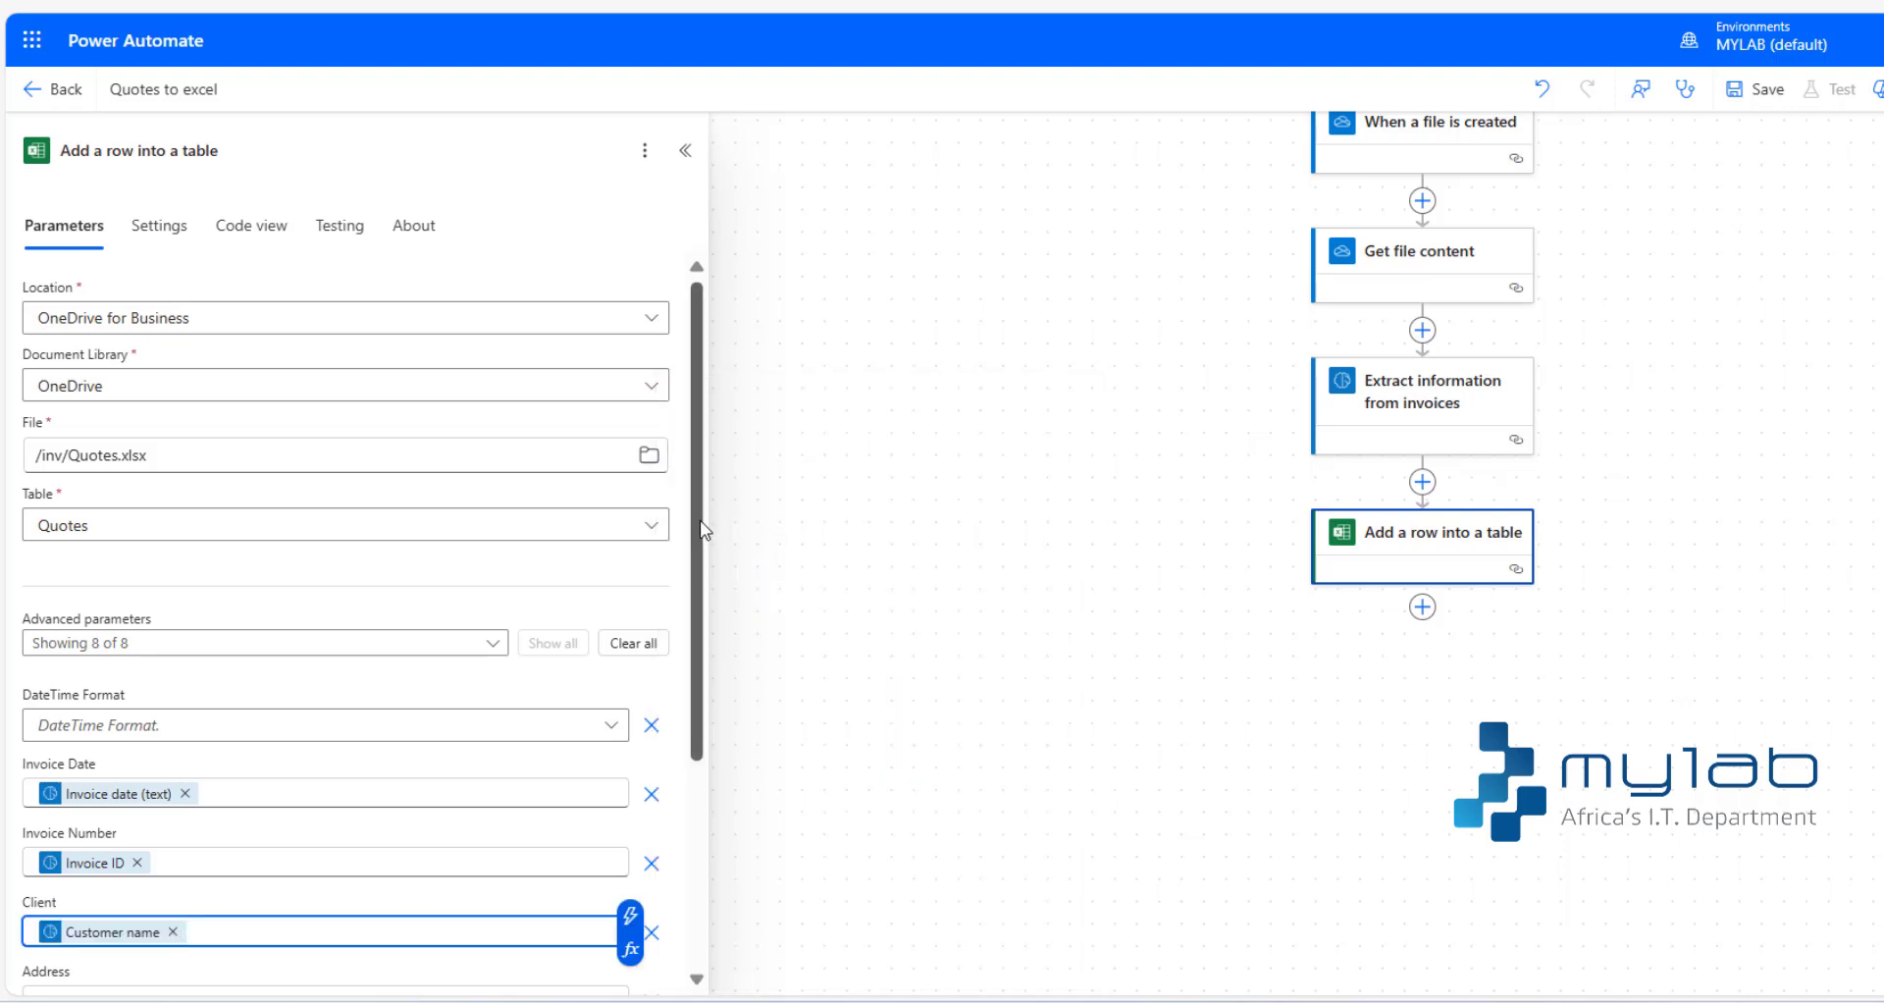
drag(703, 530, 707, 673)
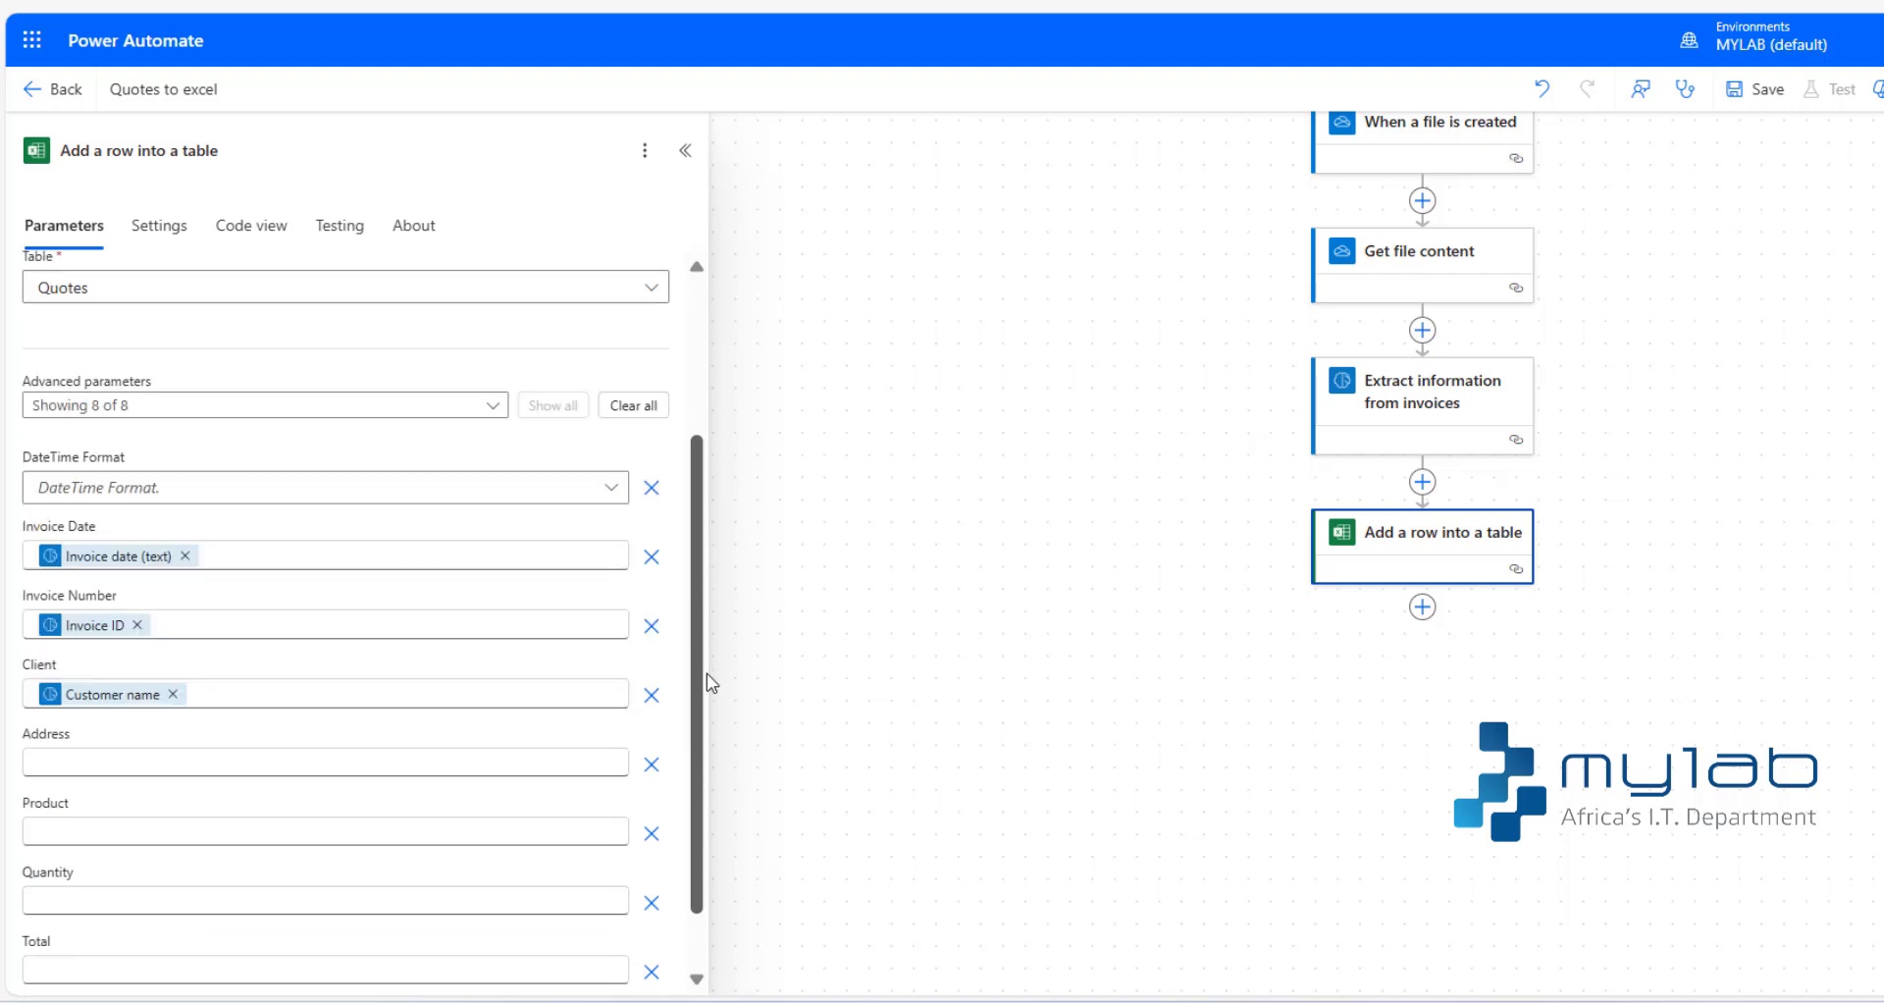
click(133, 763)
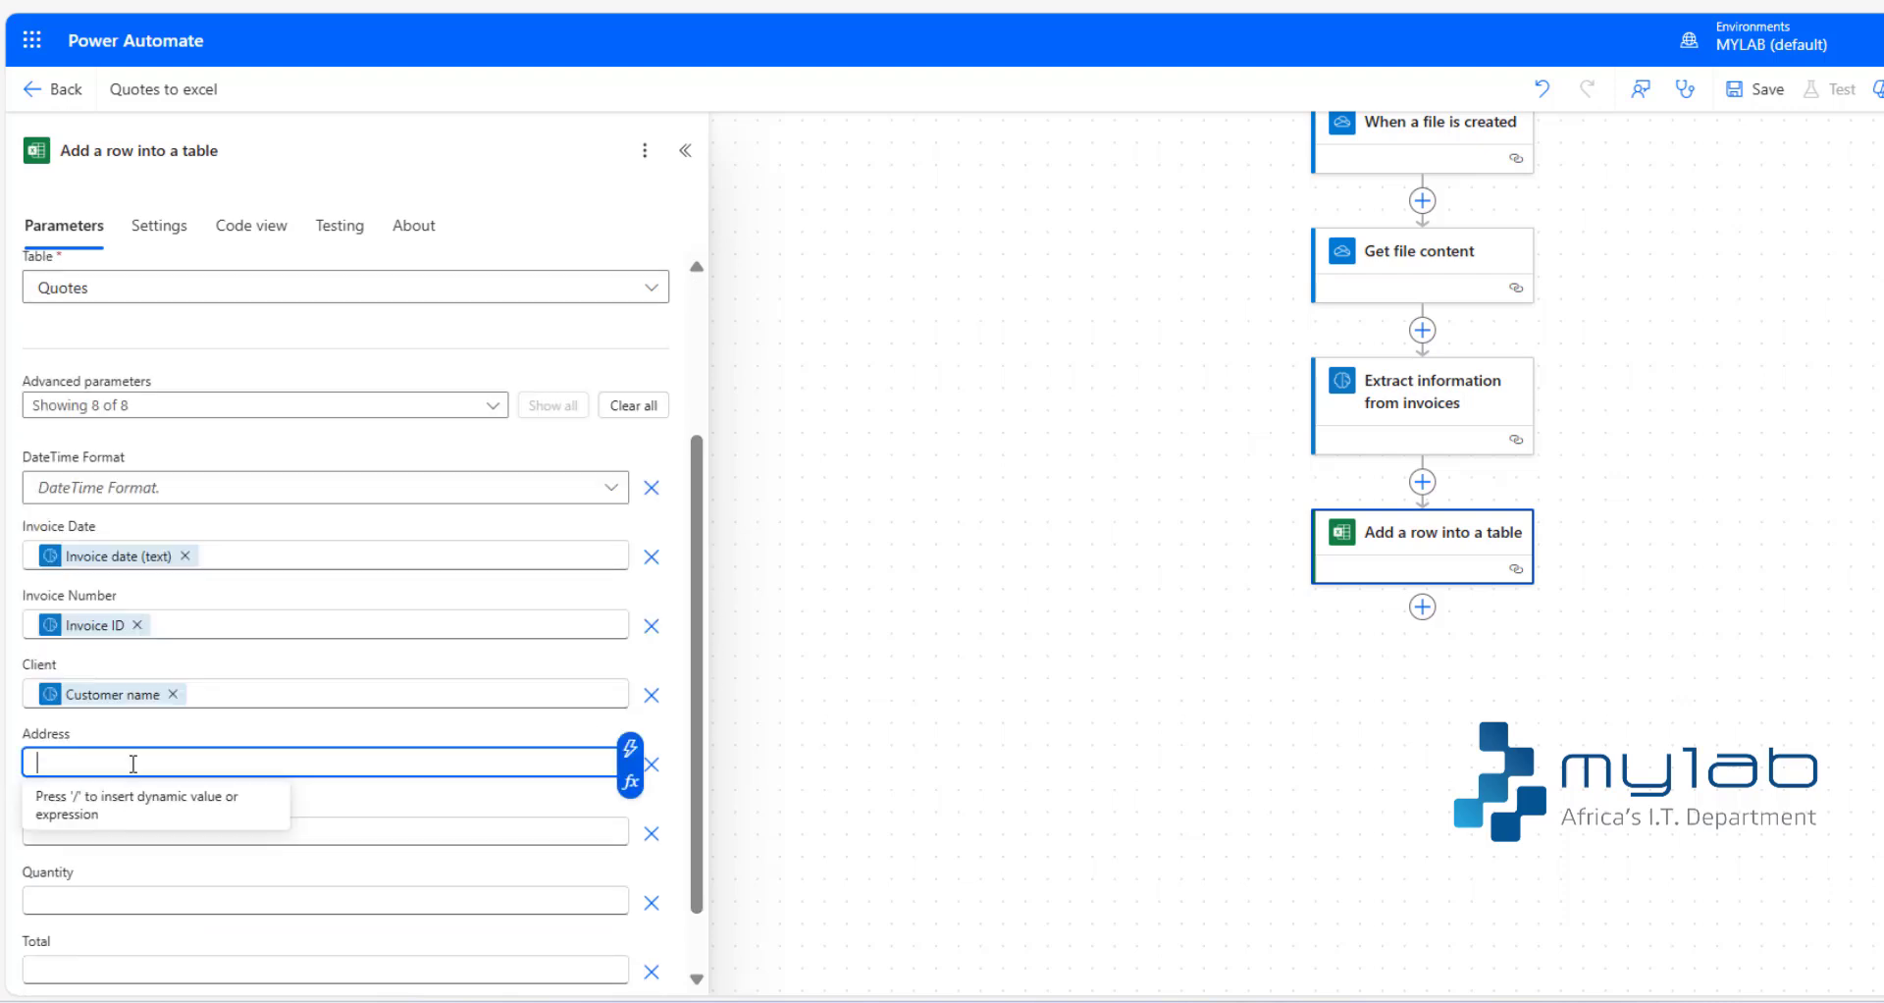
text(/b)
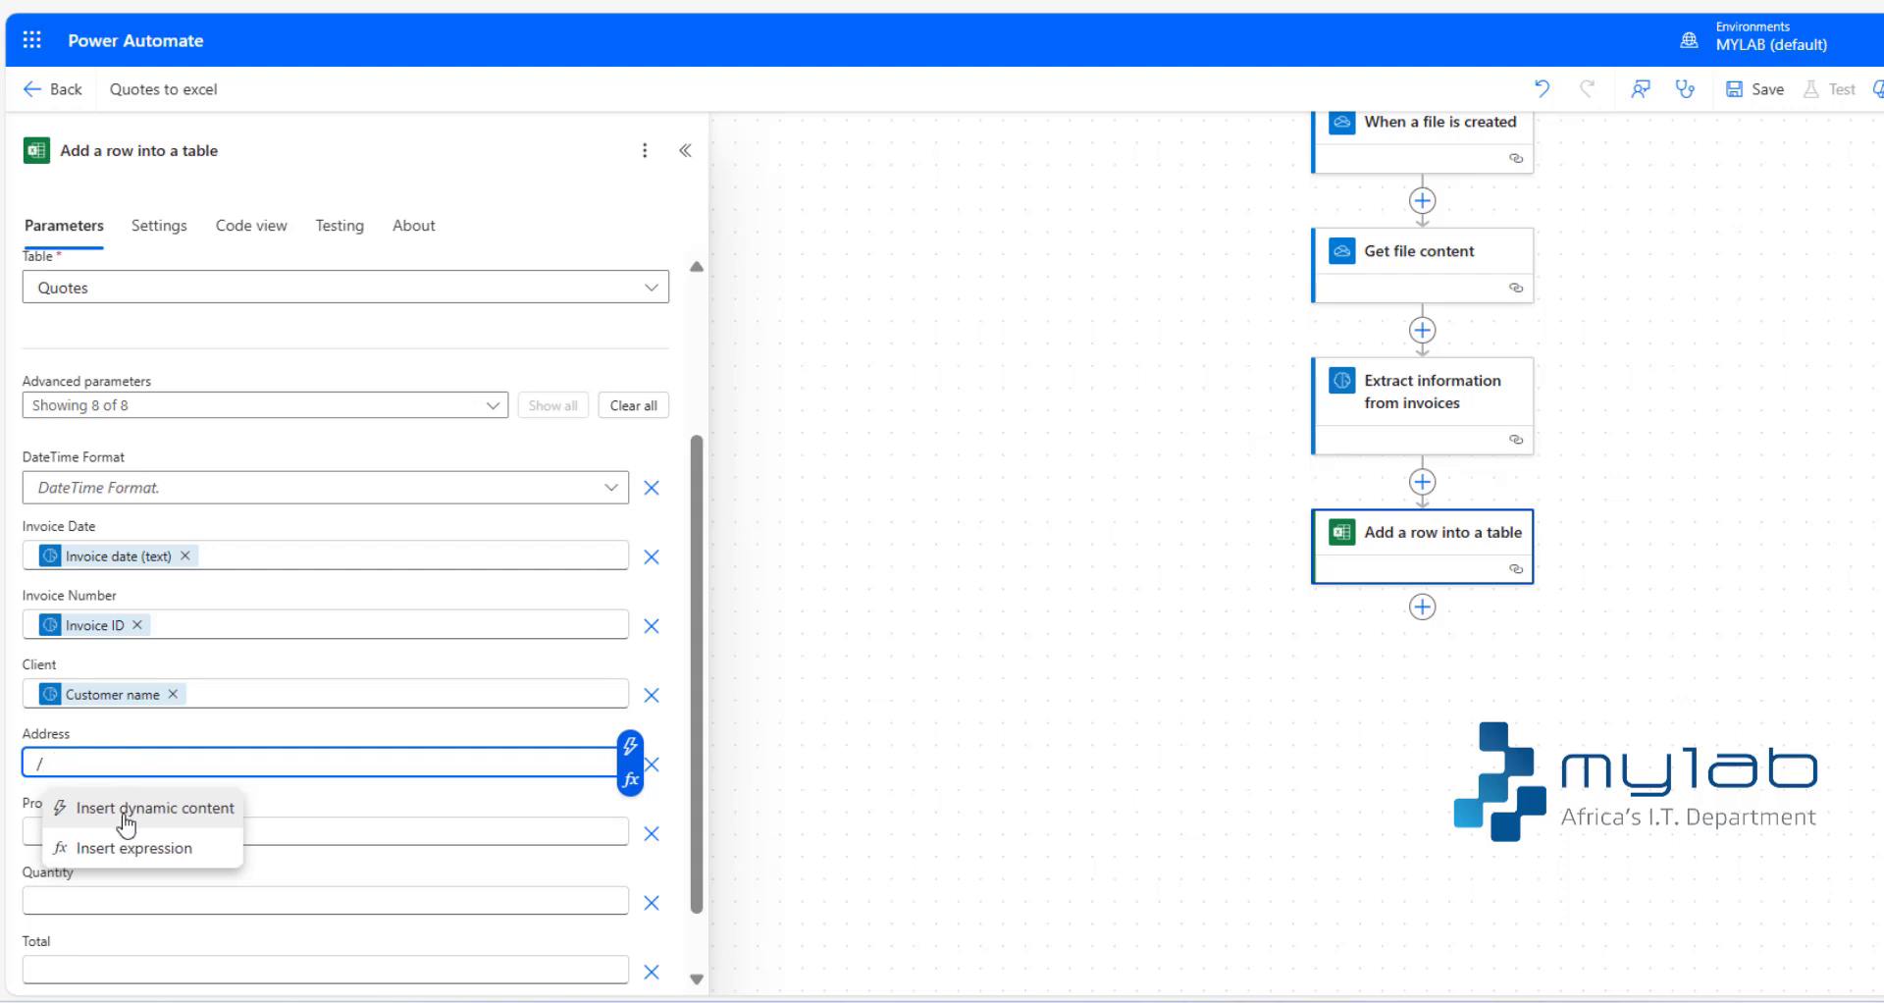
click(125, 810)
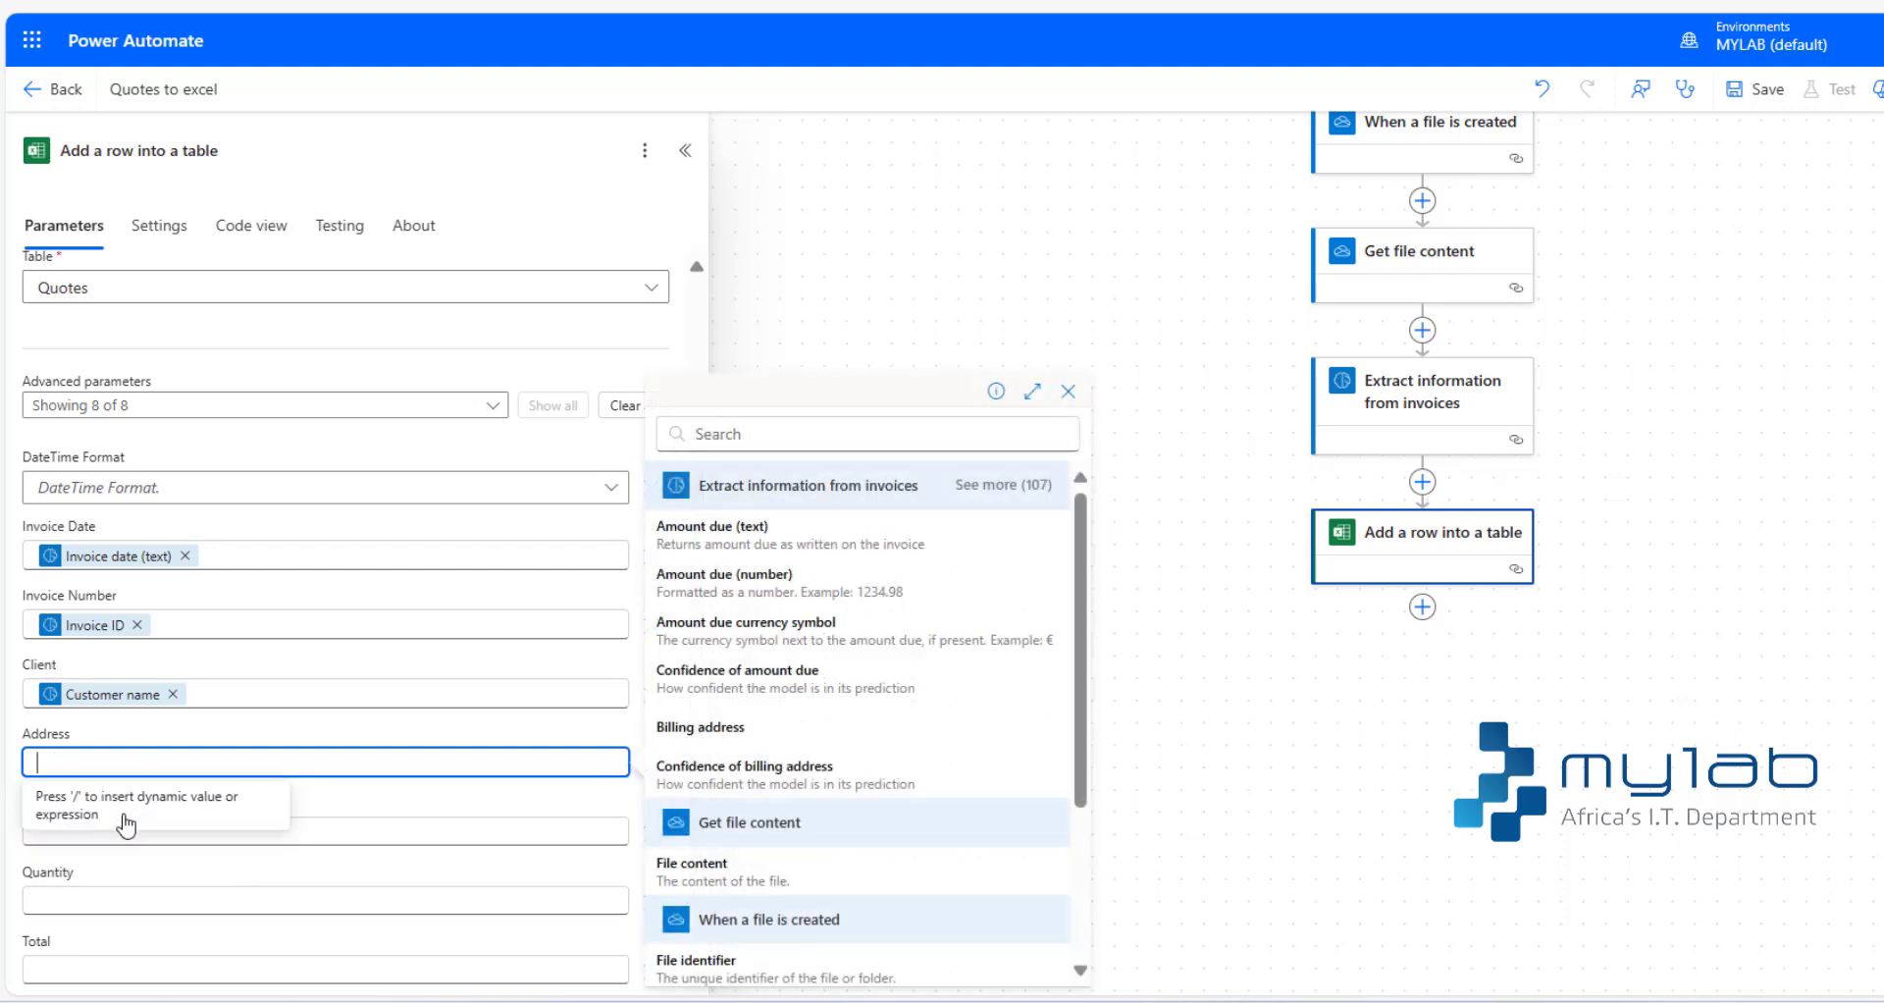
click(719, 433)
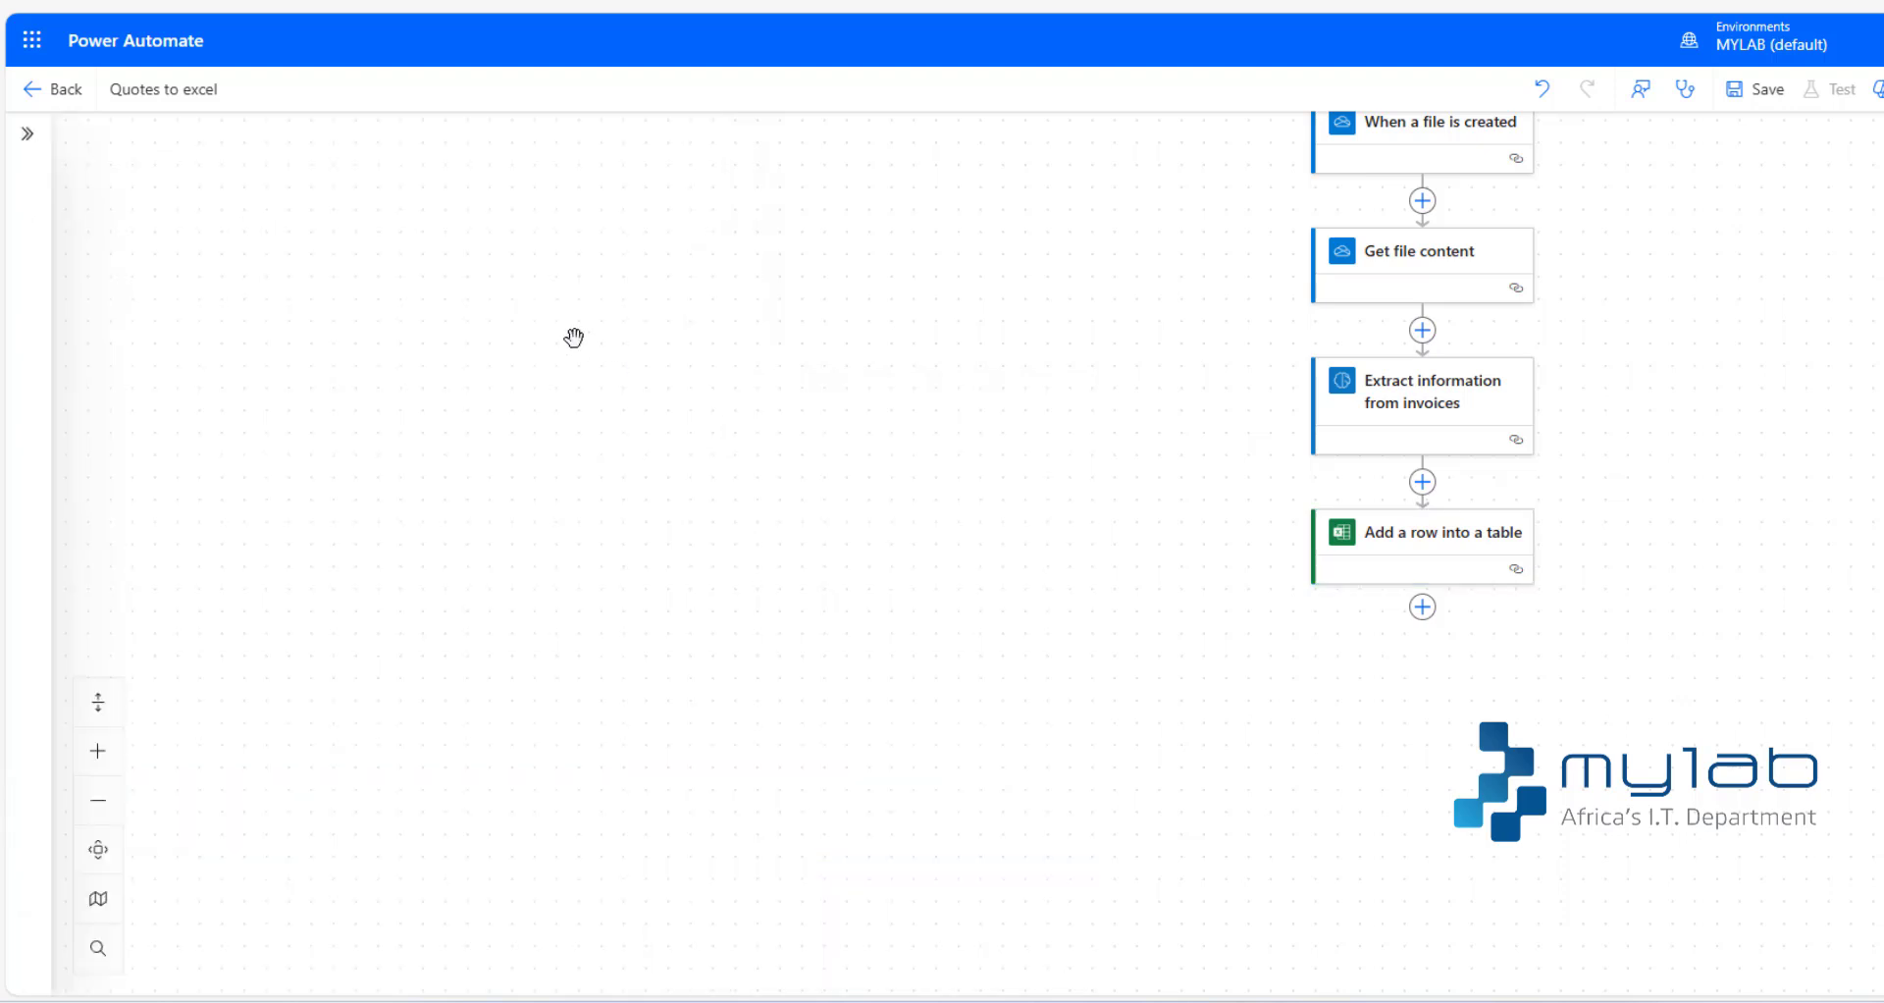
click(27, 134)
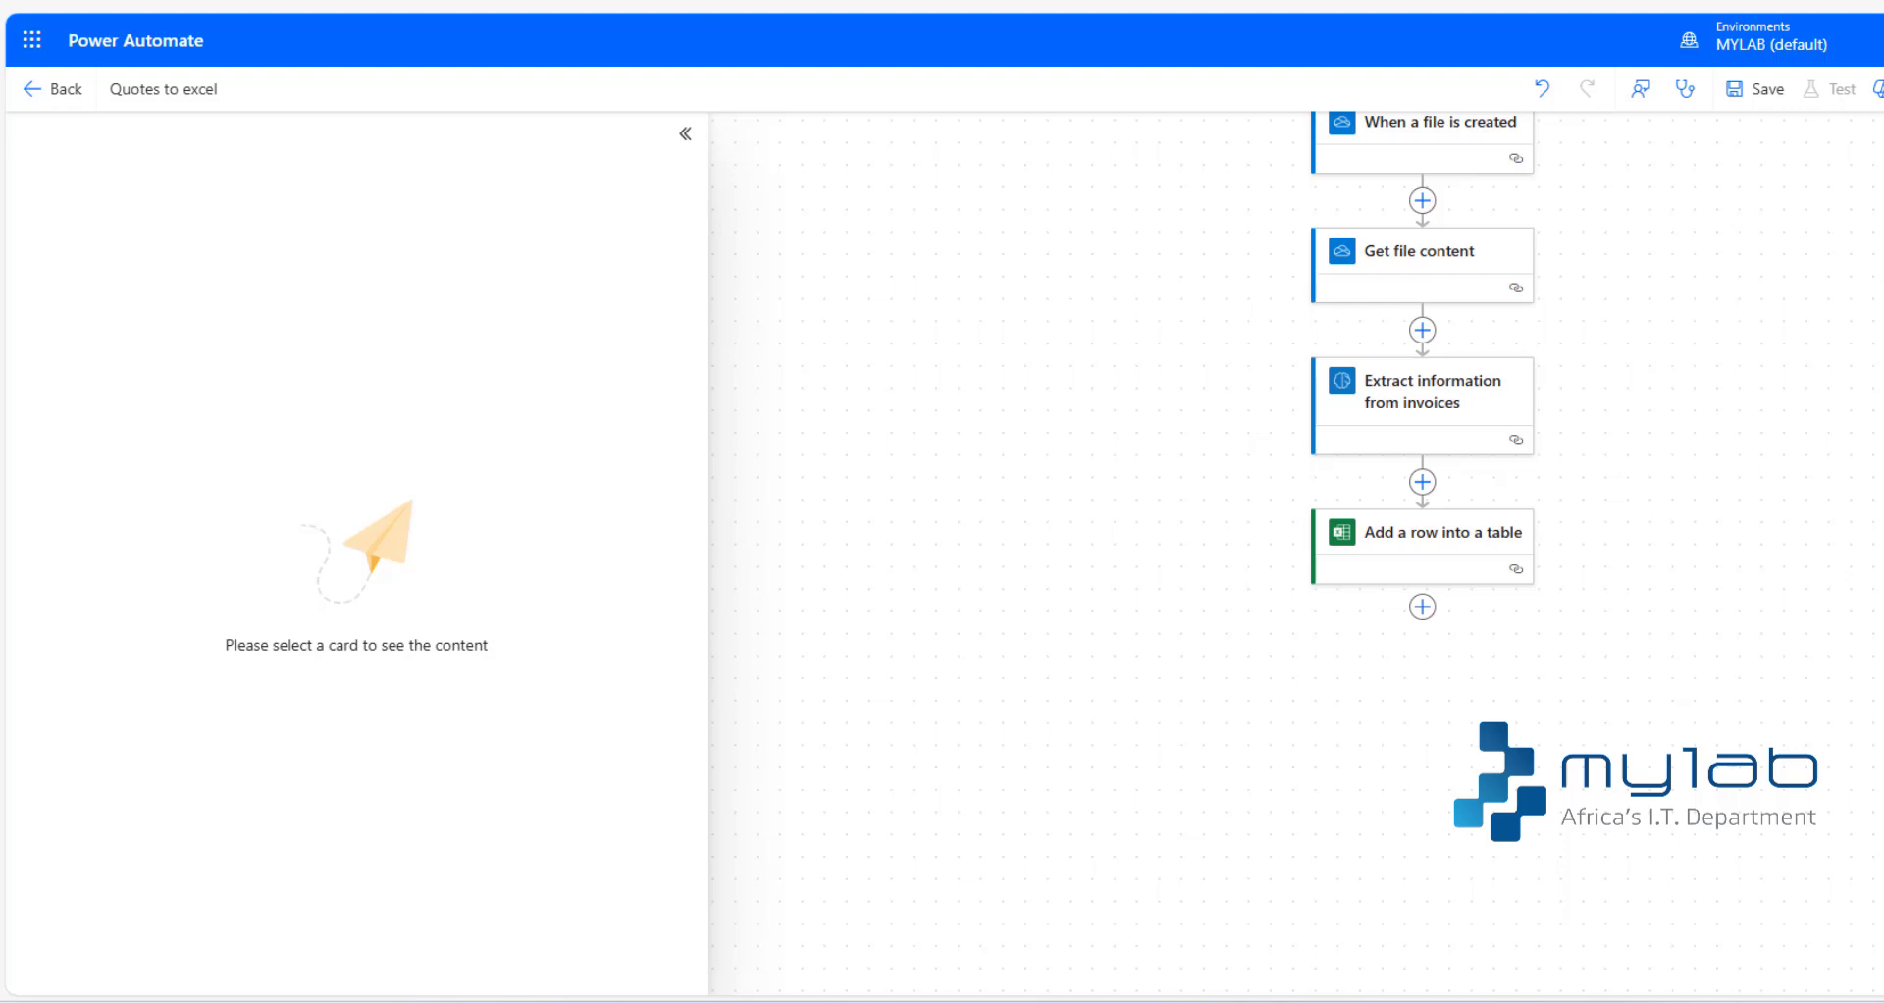
click(1423, 535)
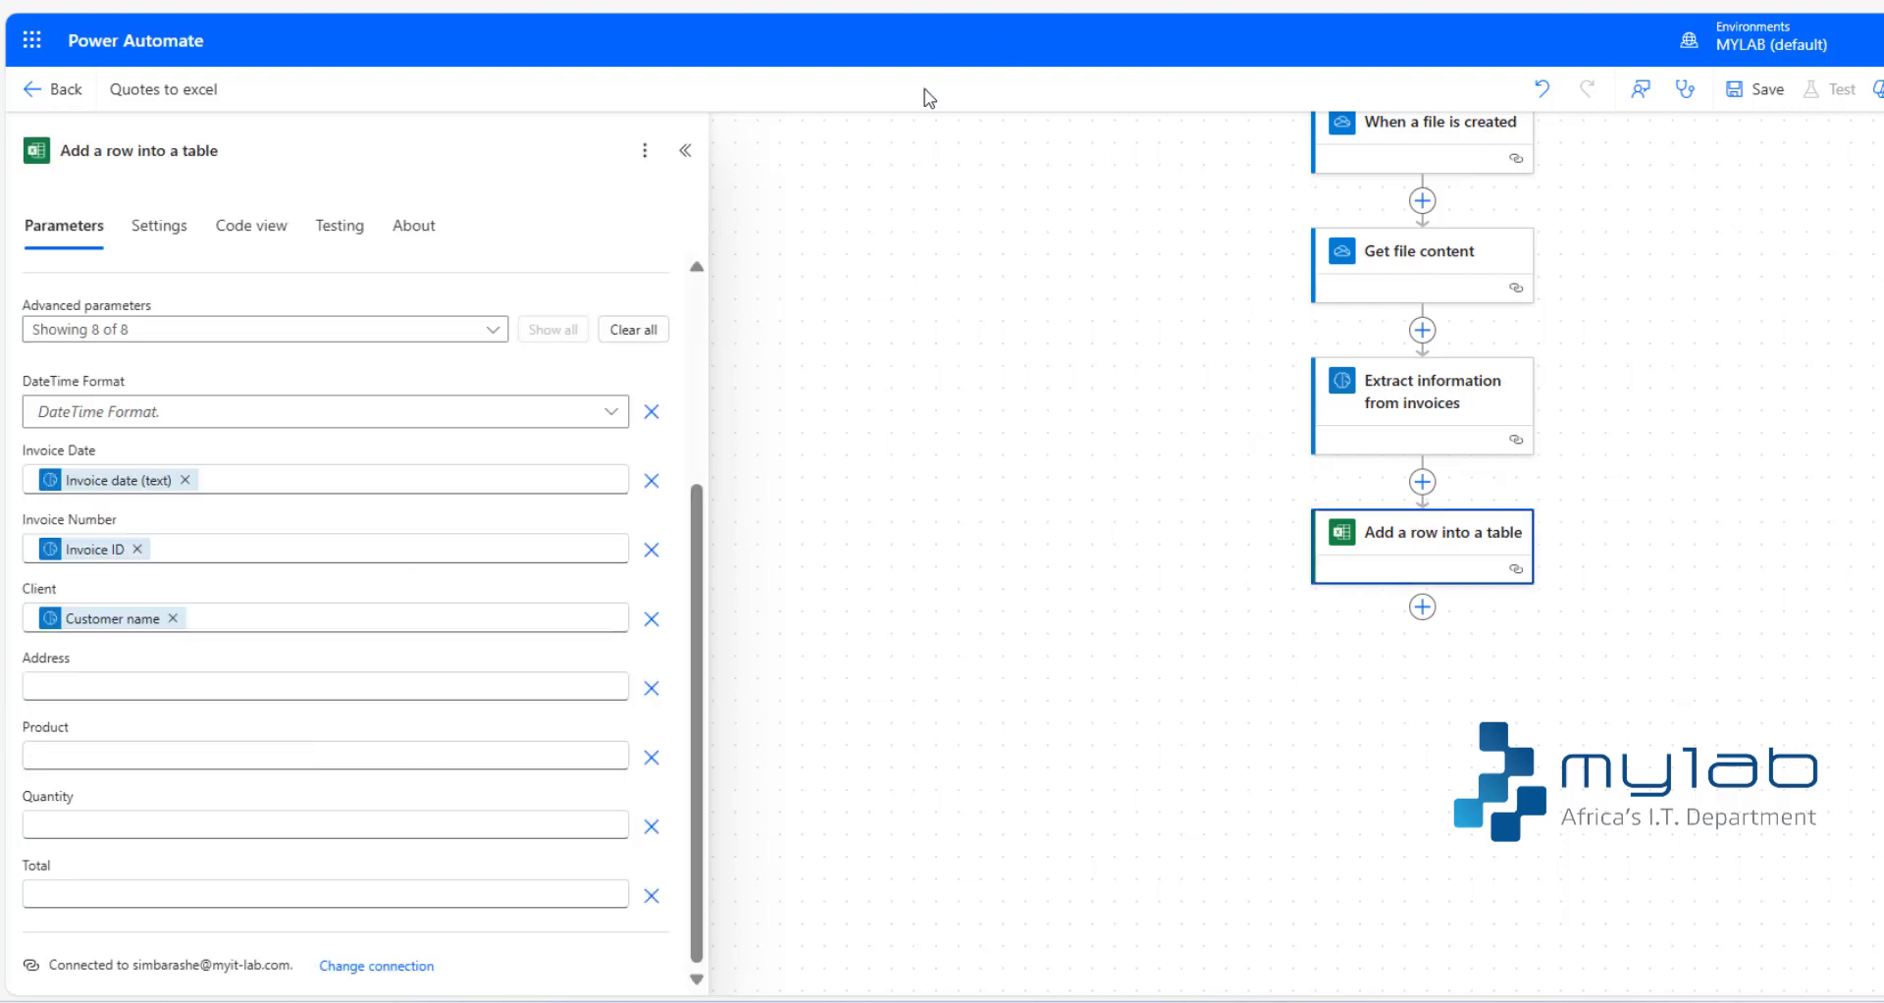
- Map the Address column to the Billing address output of Extract information from invoices
click(108, 690)
key(slash)
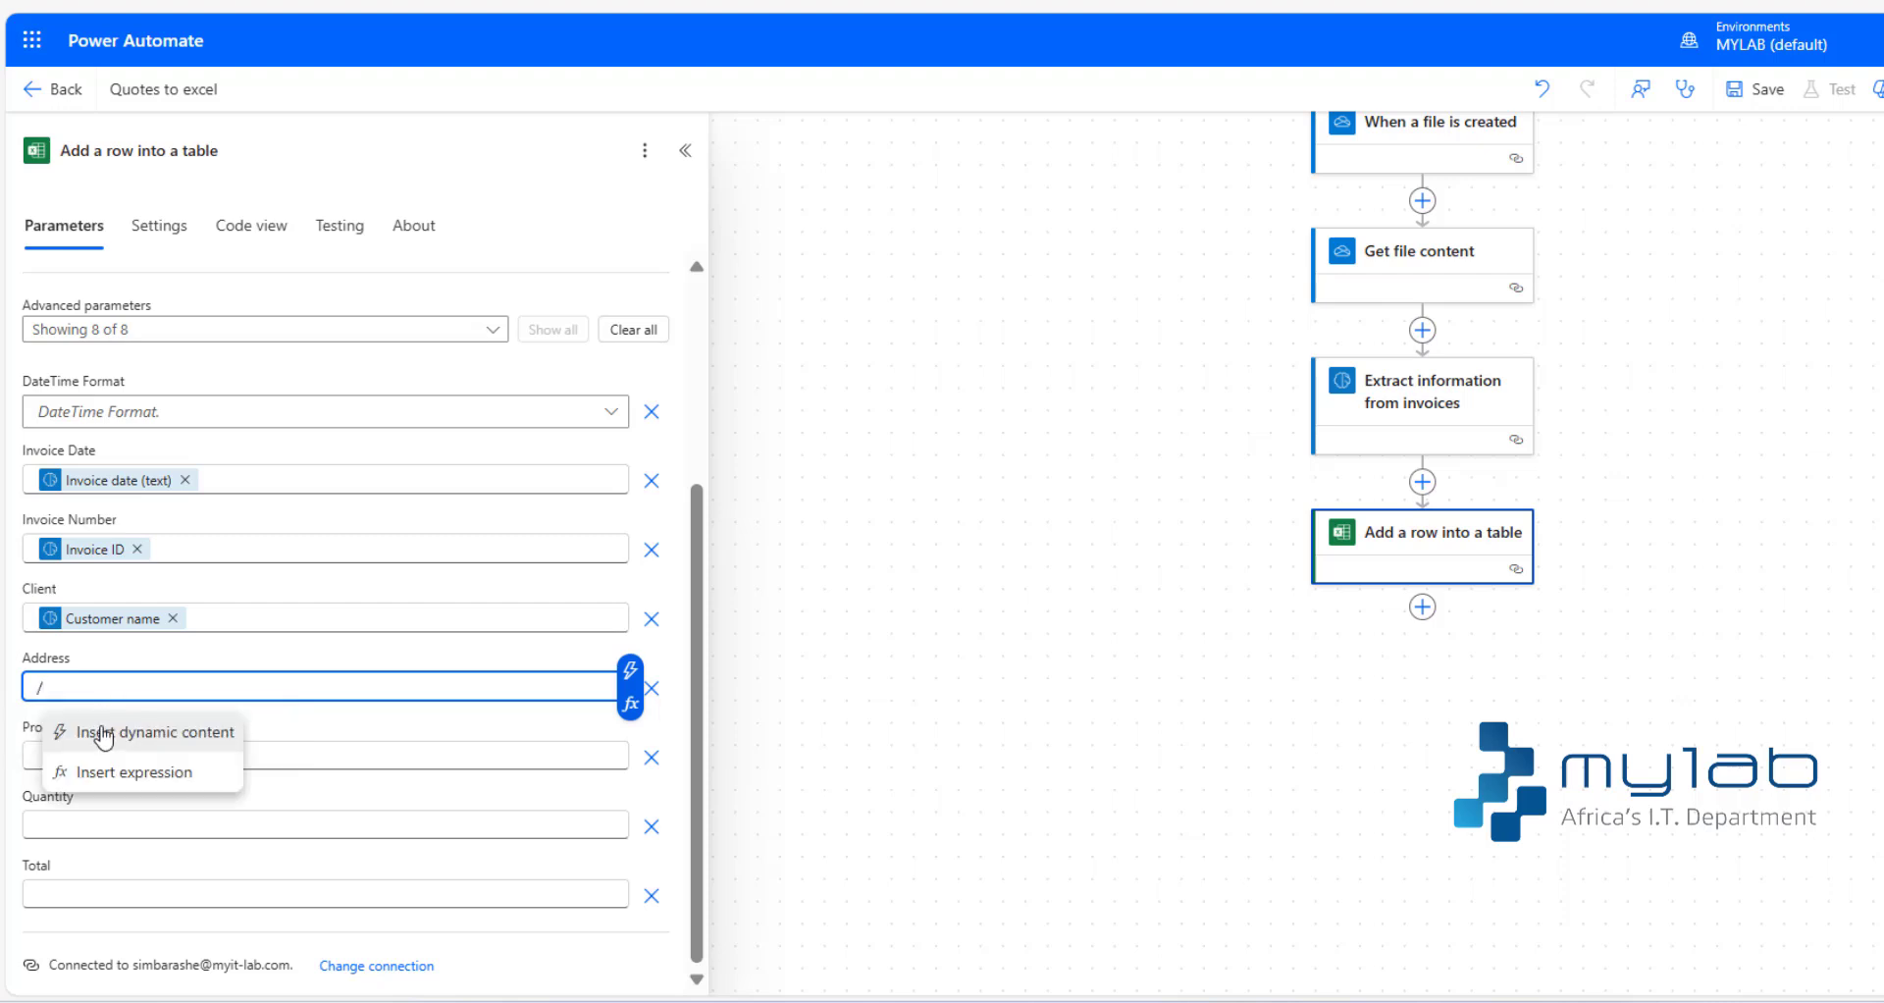
click(105, 731)
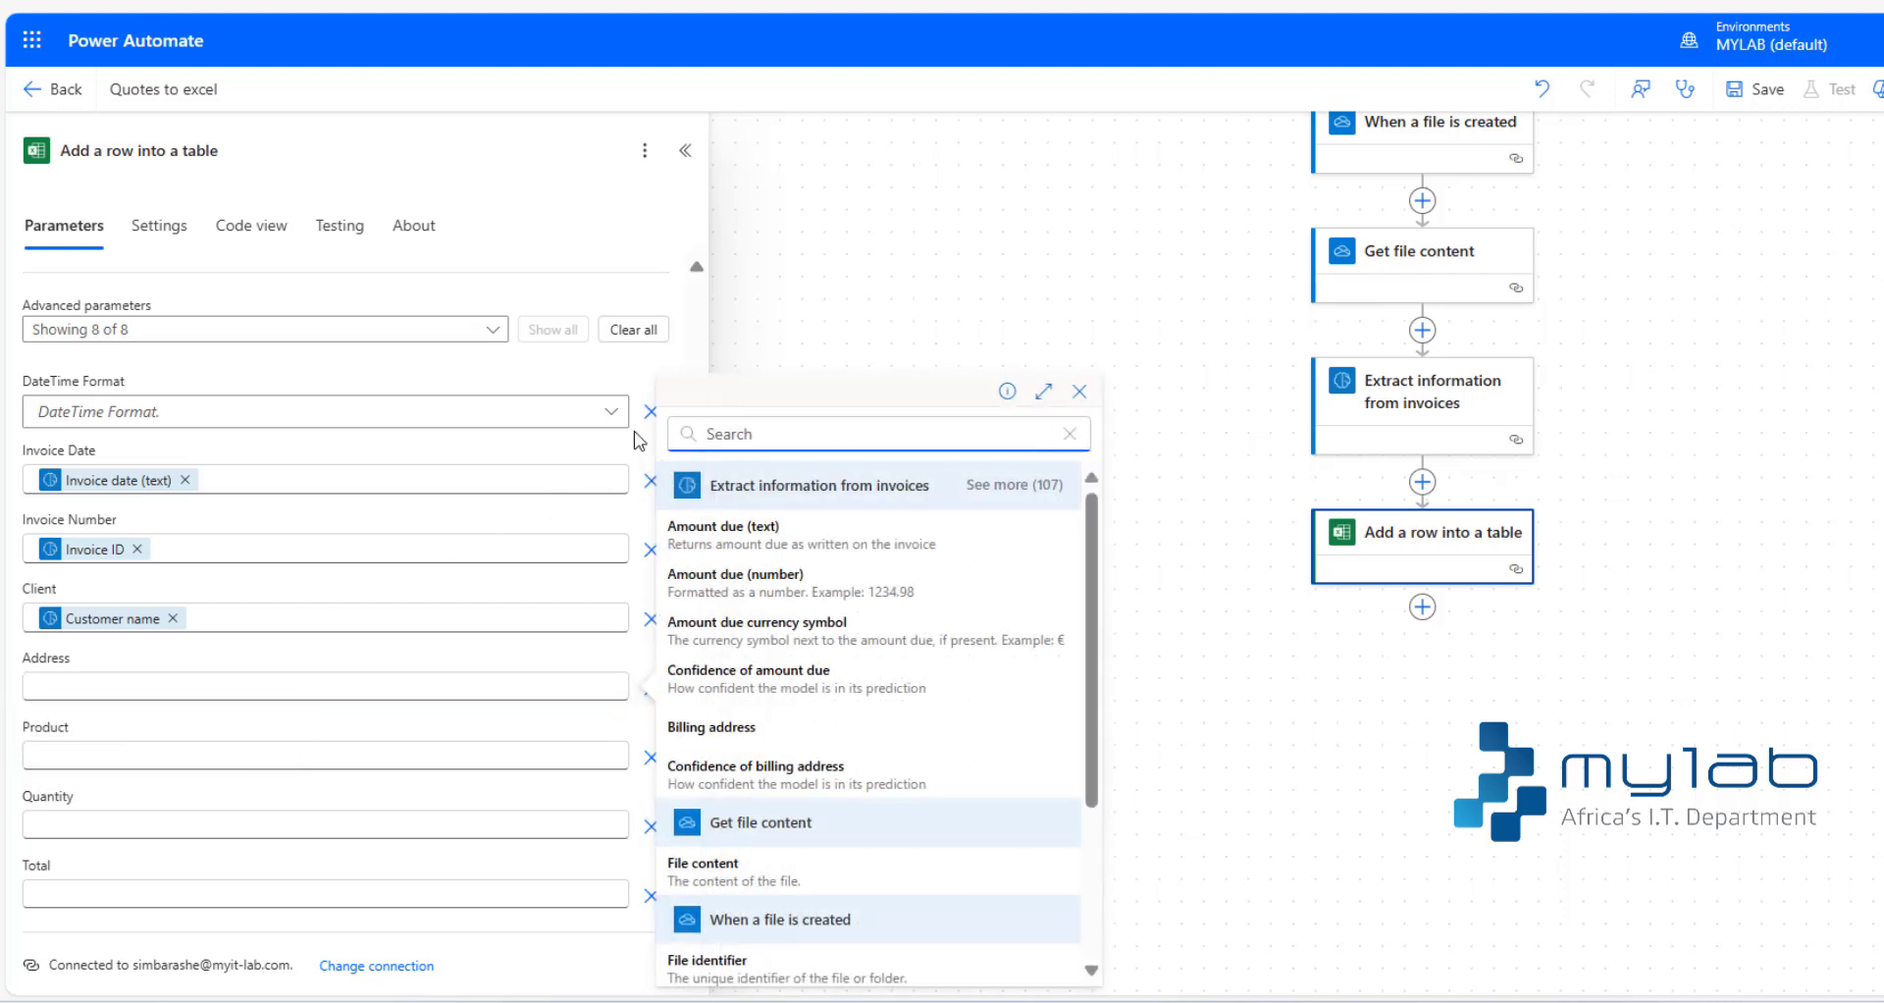
text(b)
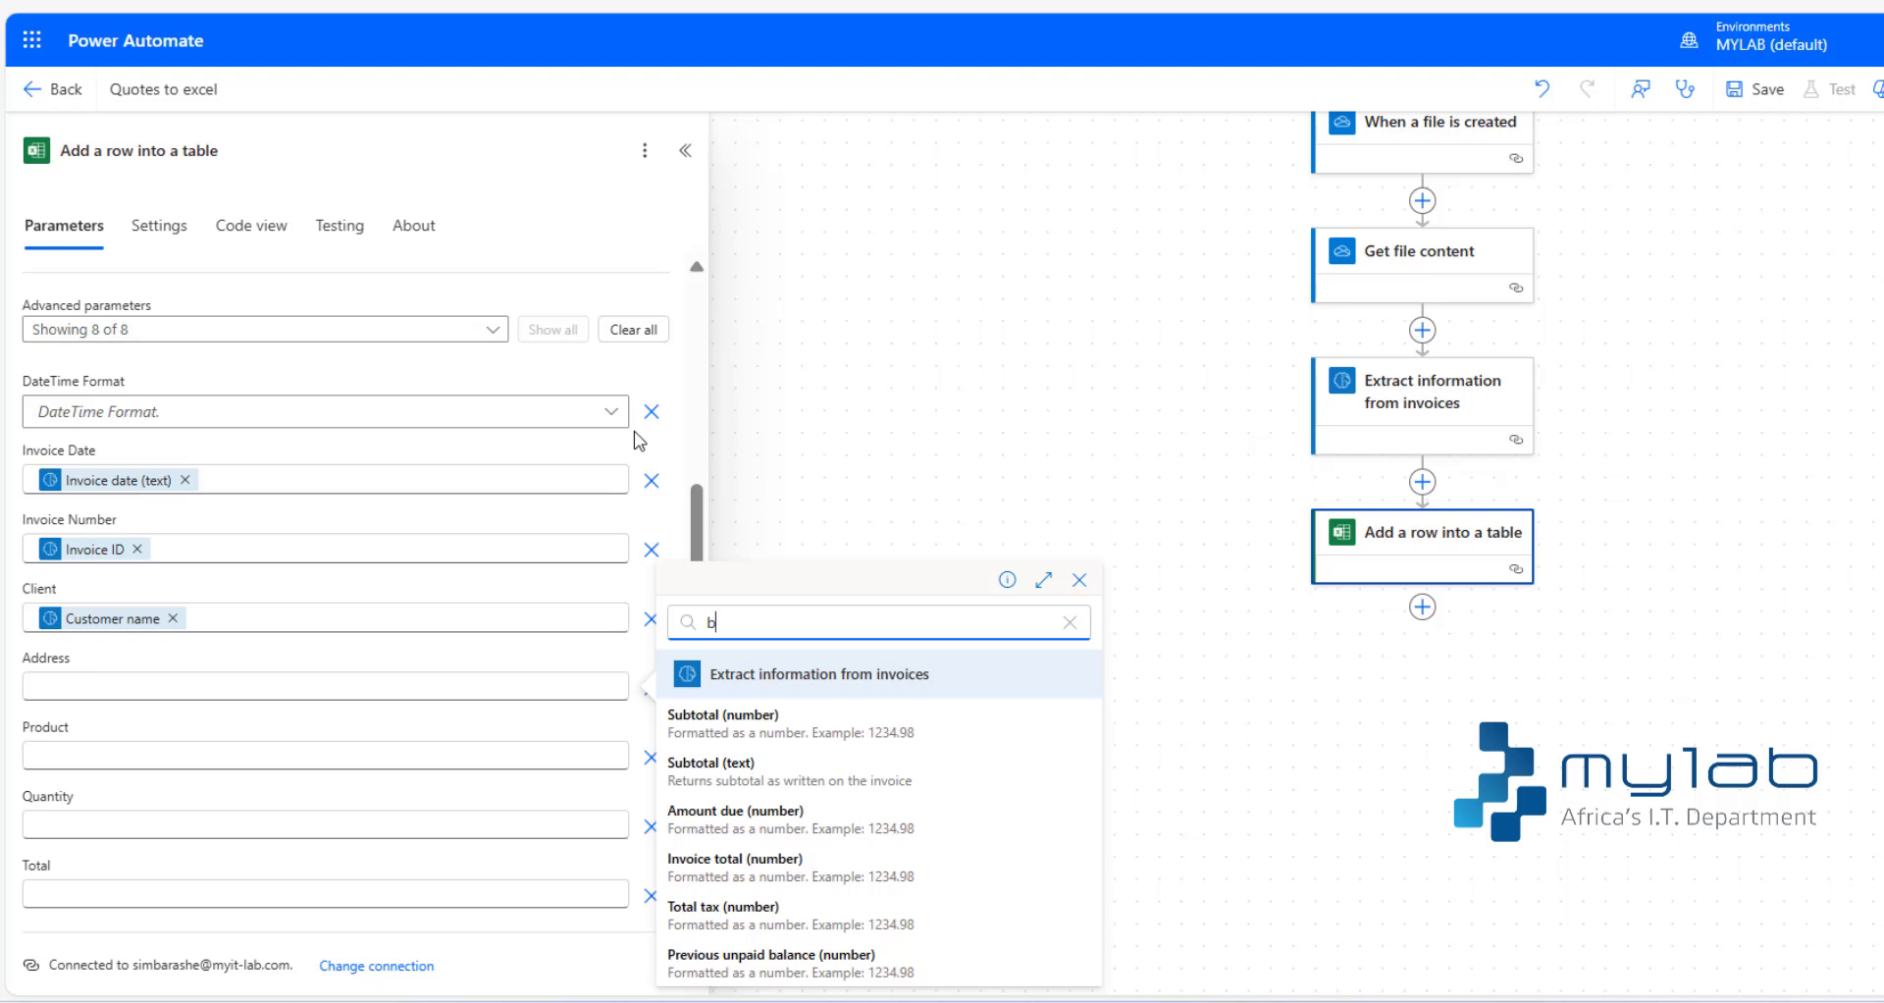
text(i)
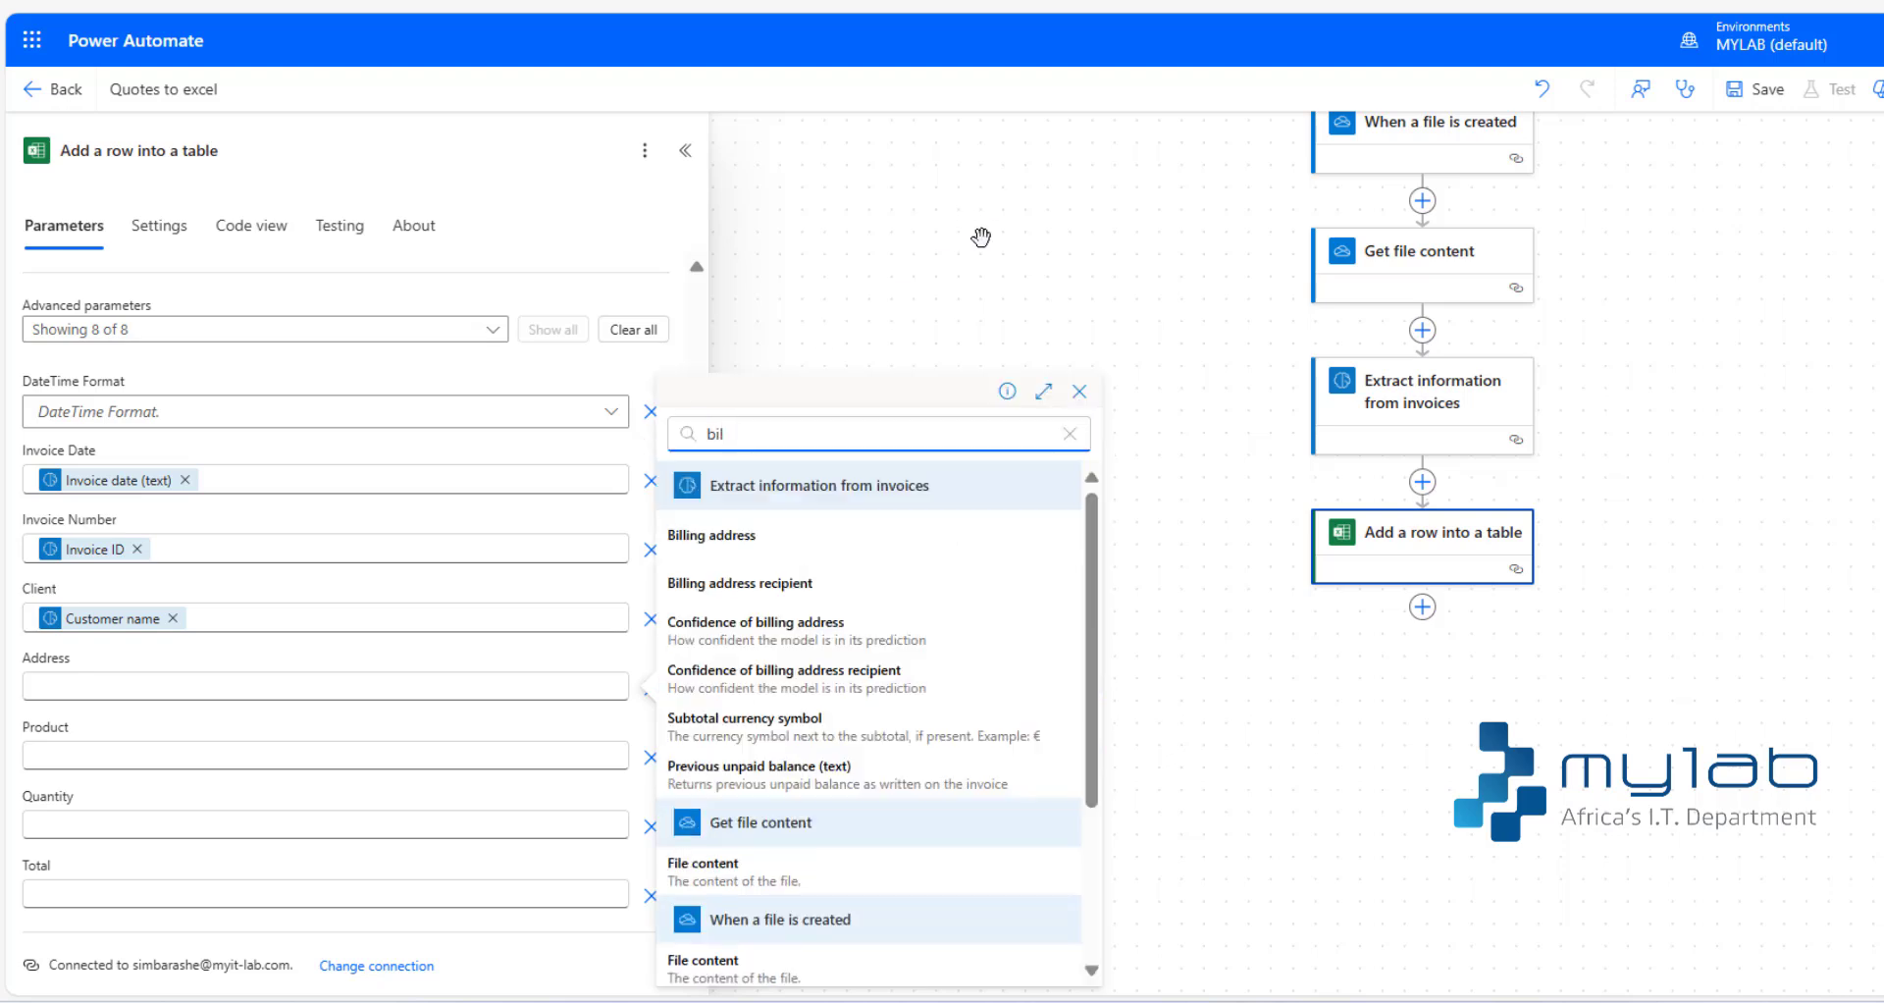
text(l)
click(750, 538)
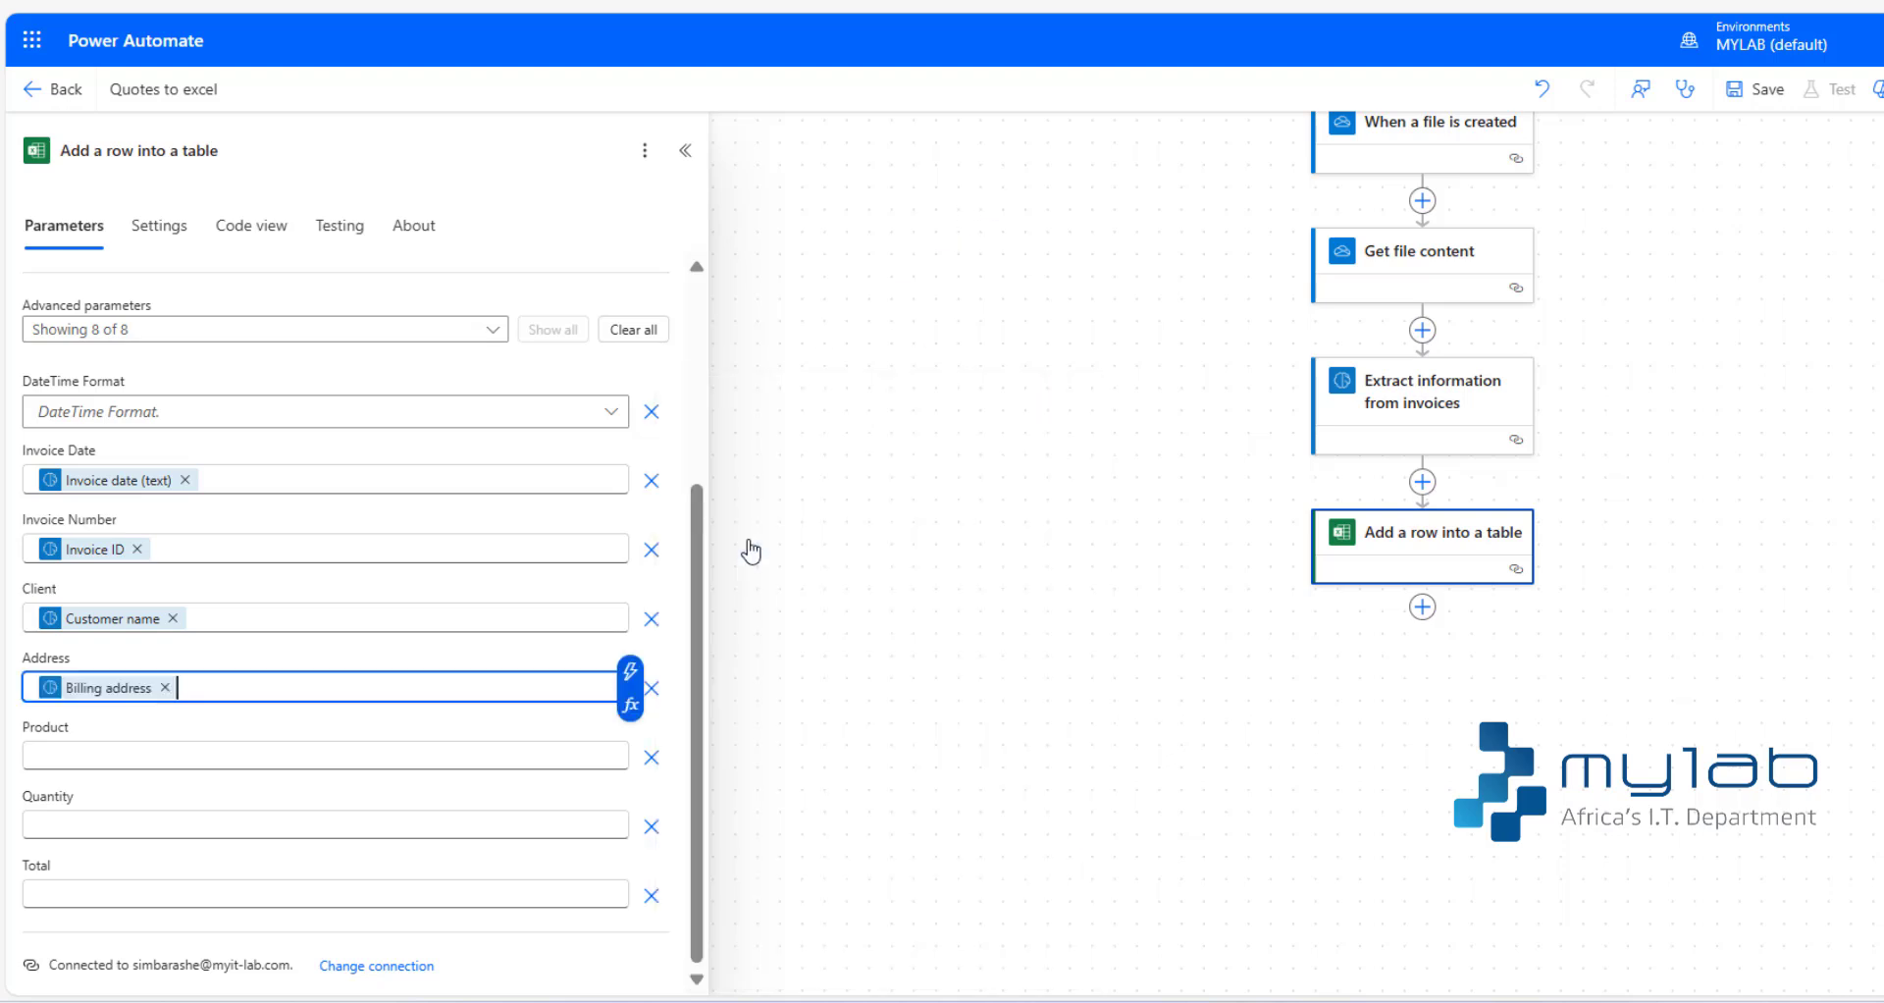
- Map the Product column to the Line item description output of Extract information from invoices
click(153, 763)
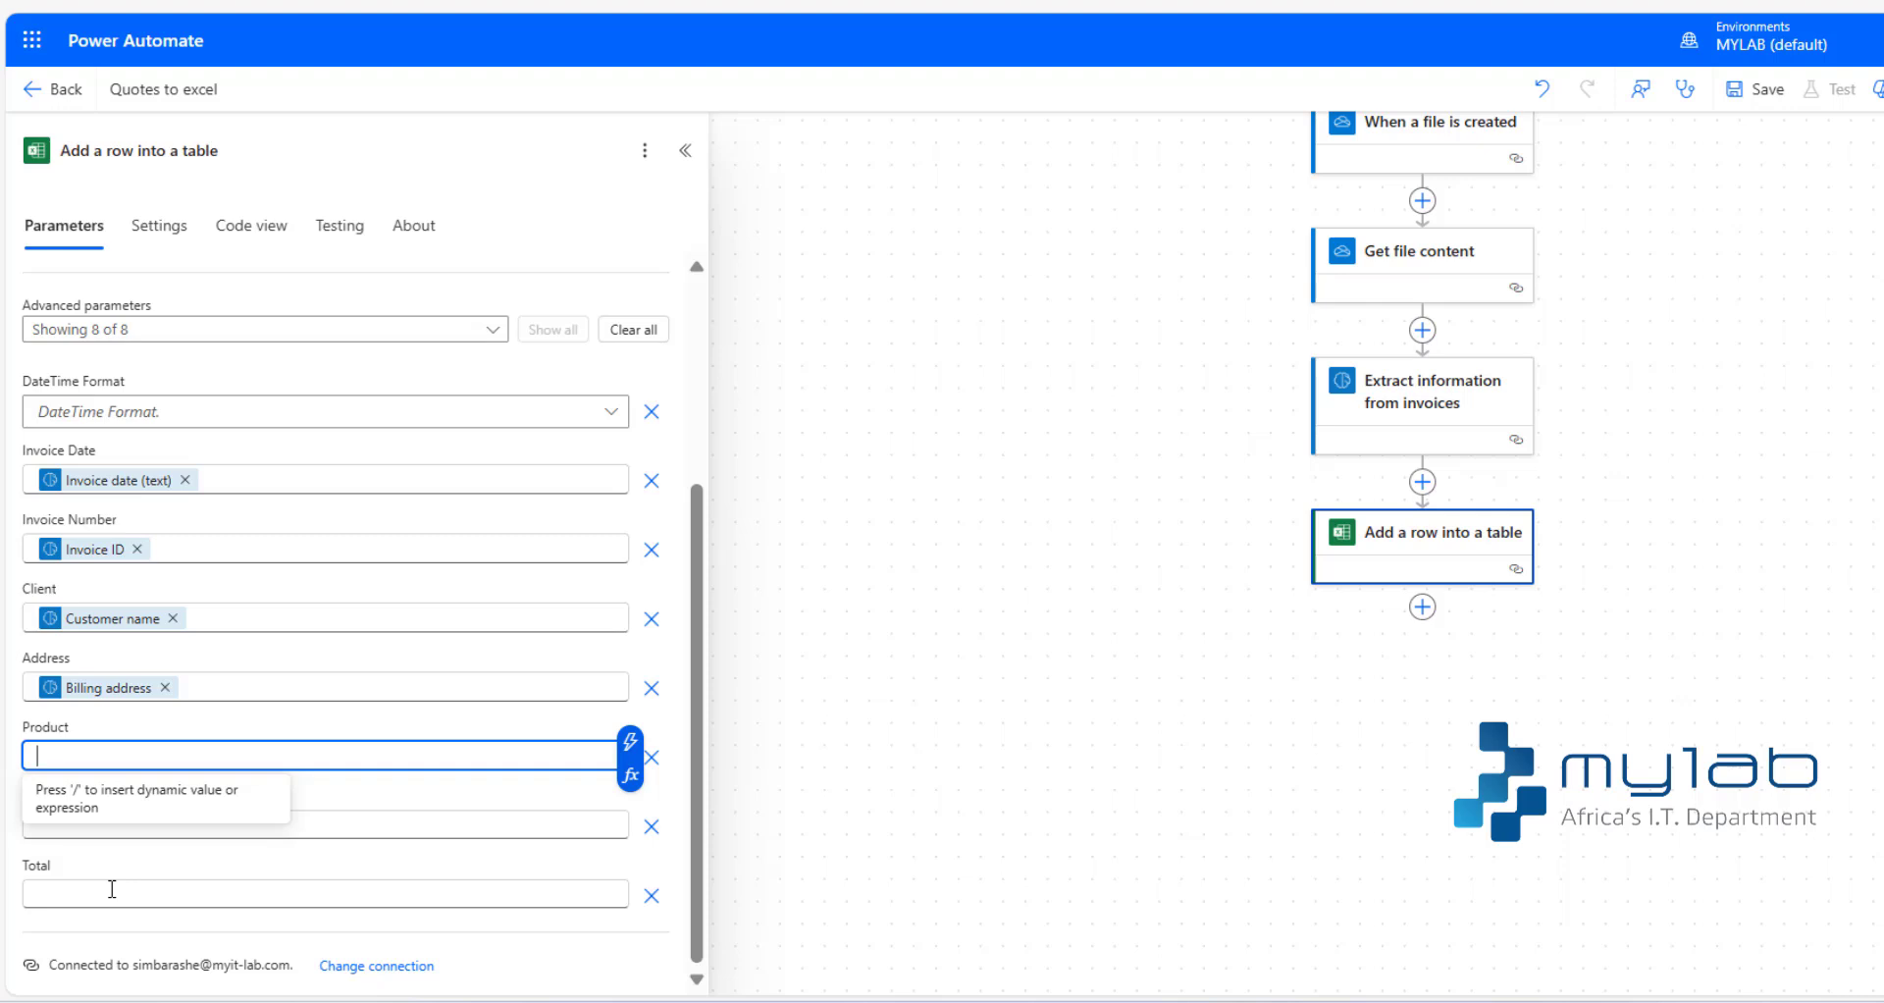
text(ite)
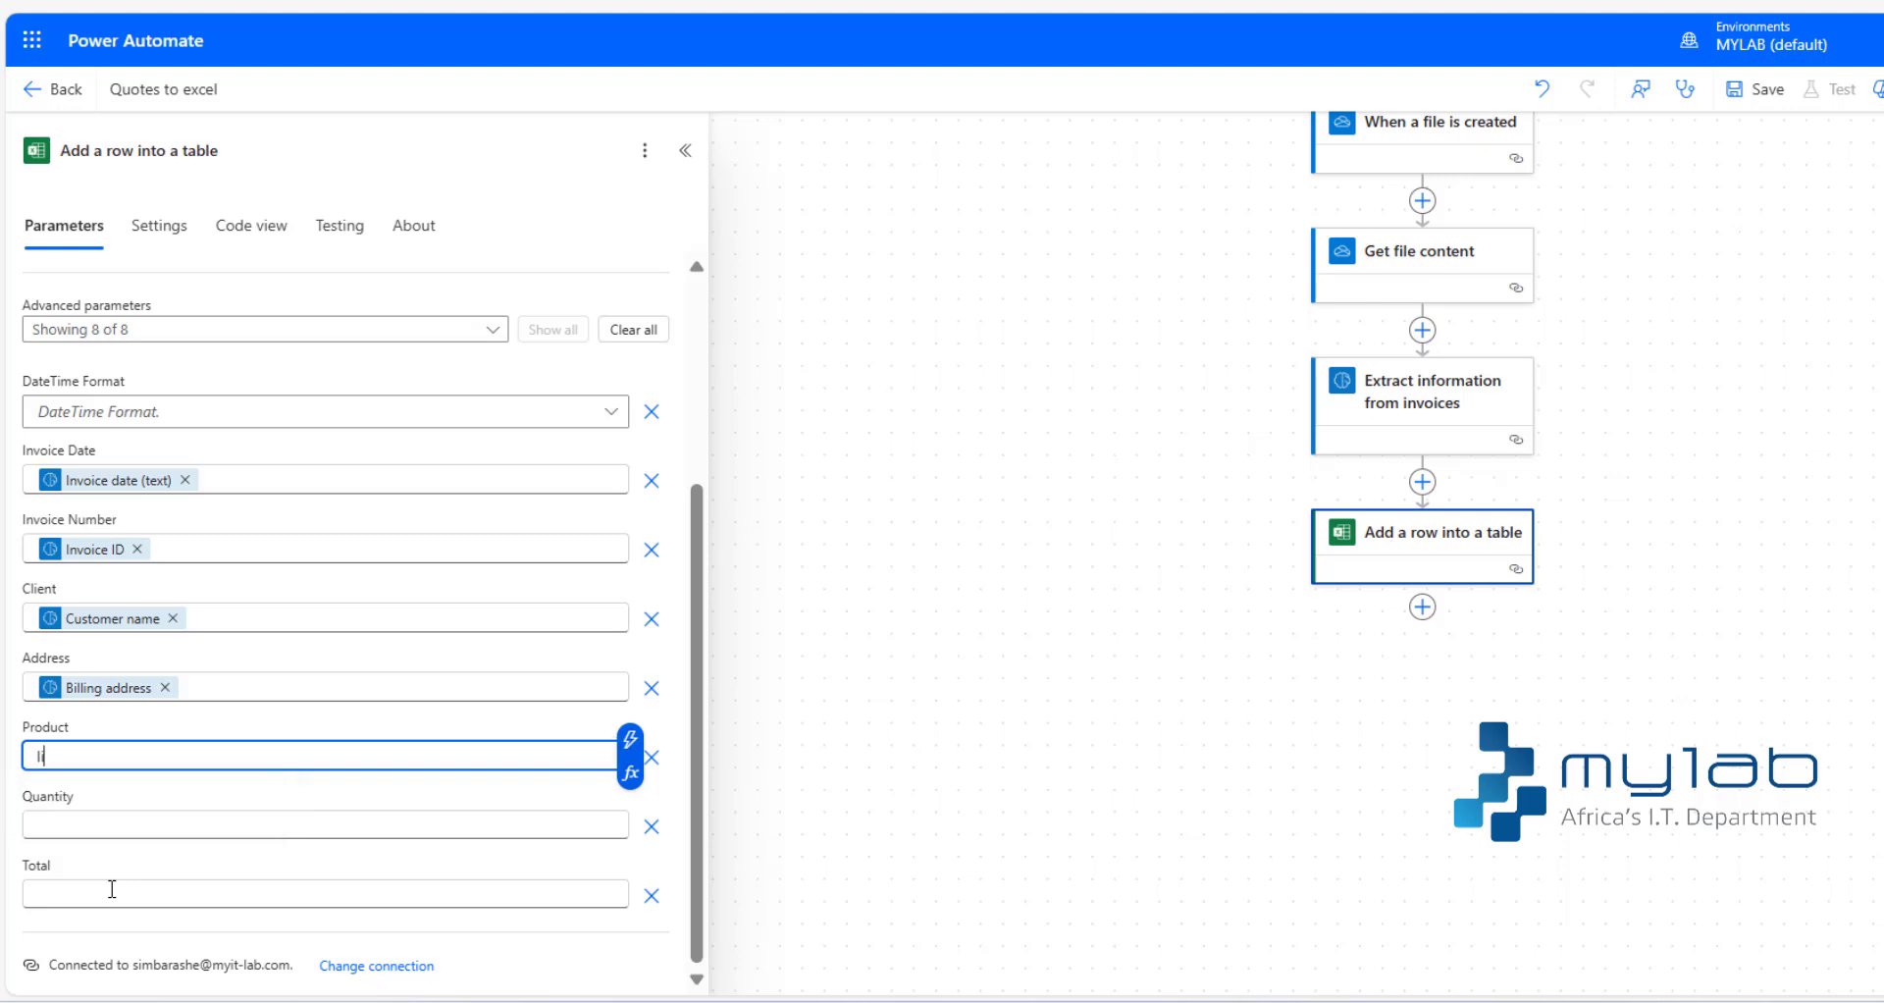
key(BackSpace)
key(BackSpace)
key(BackSpace)
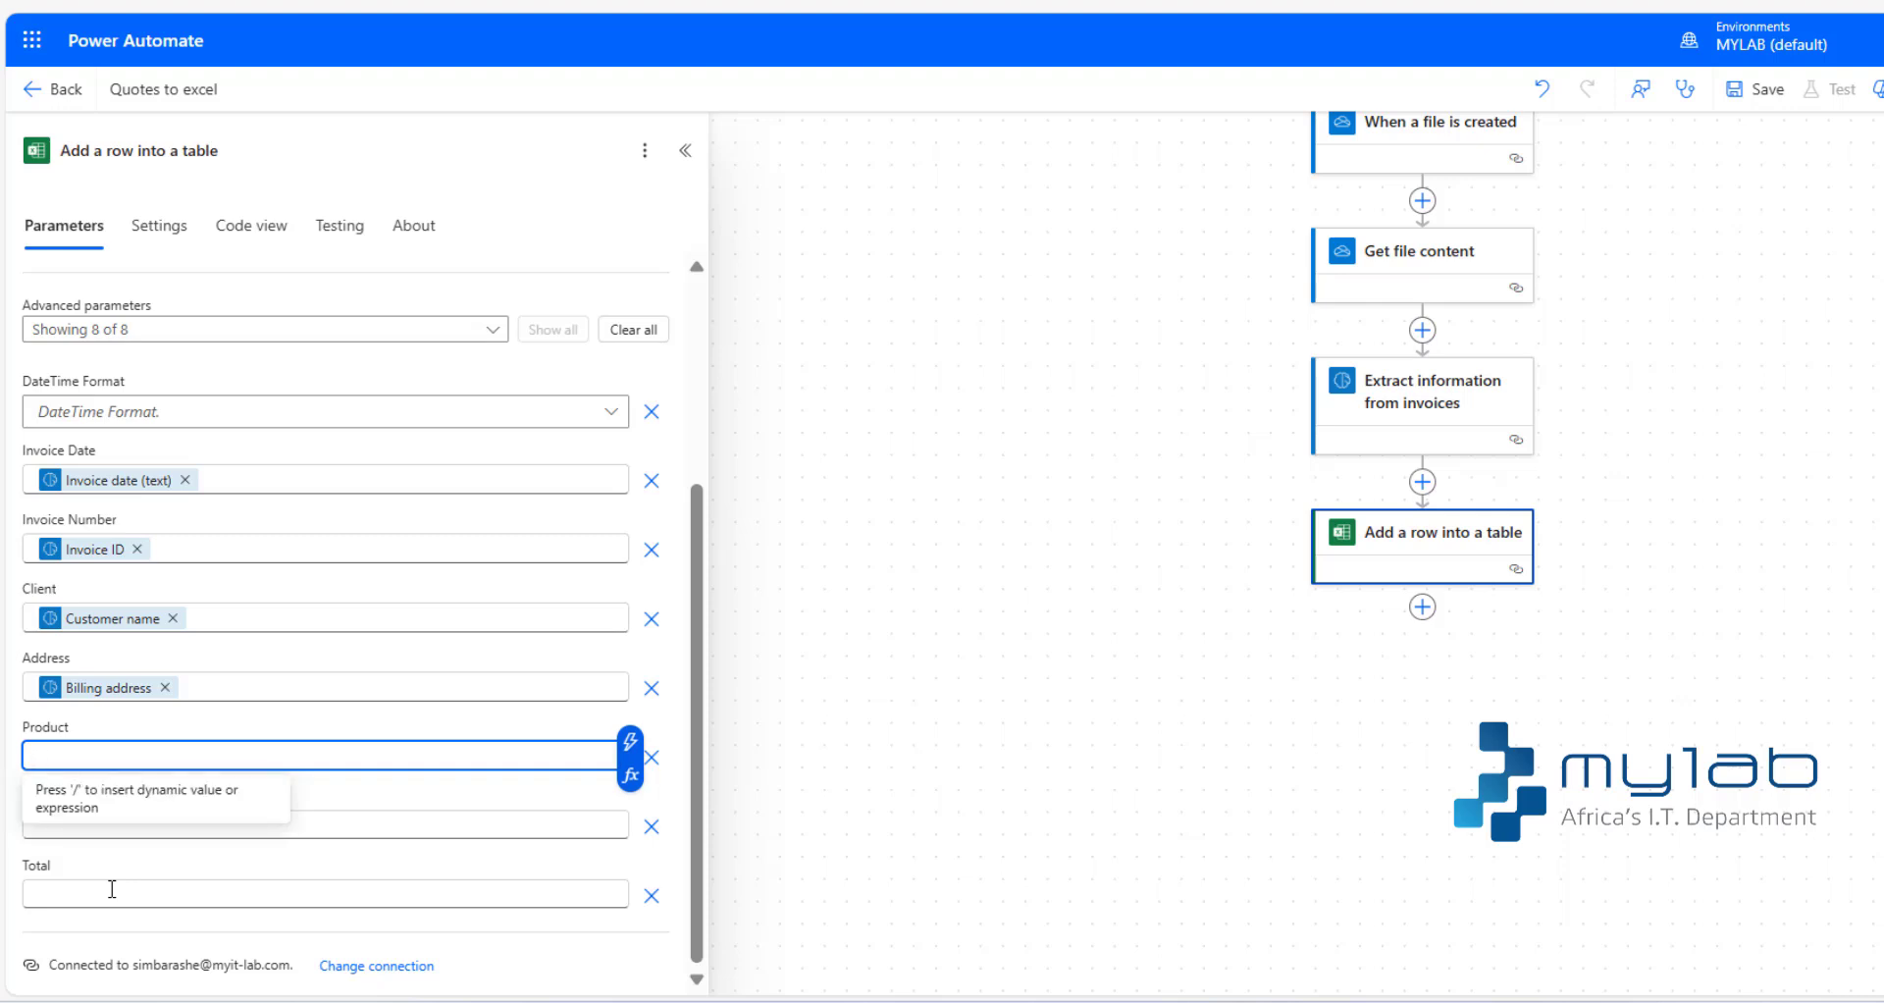
text(/)
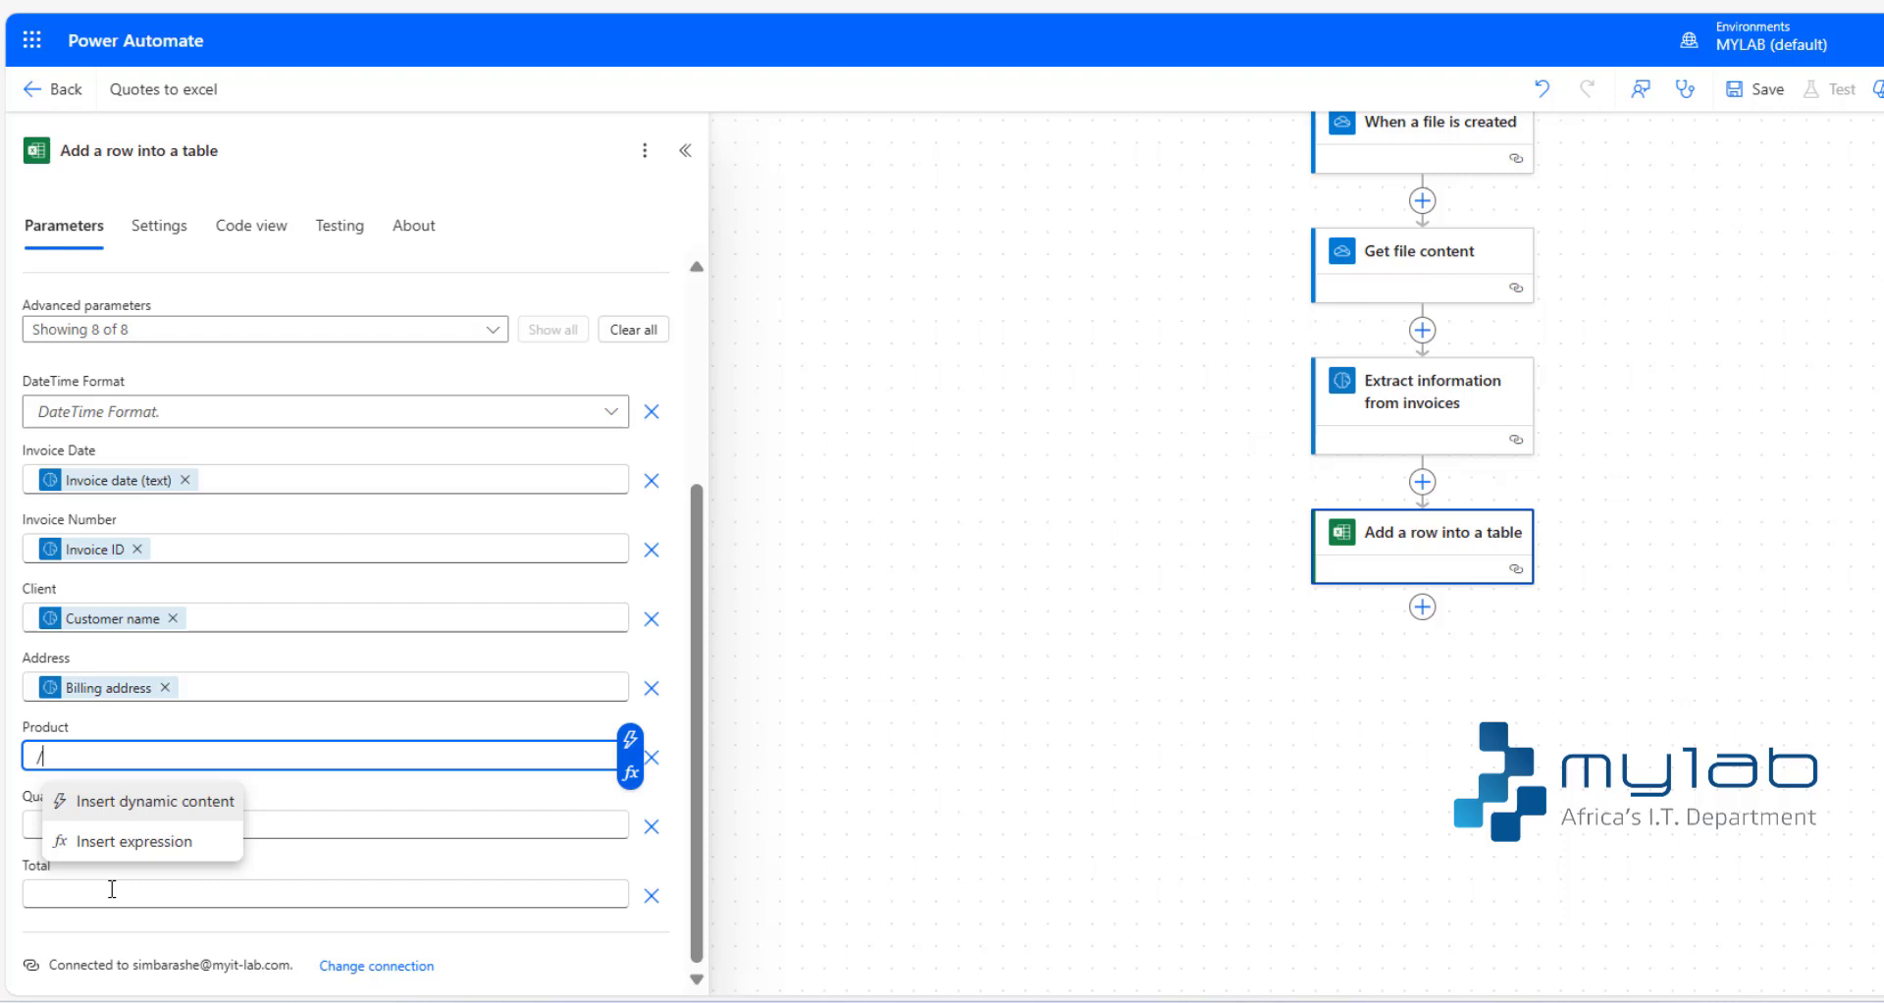
click(201, 813)
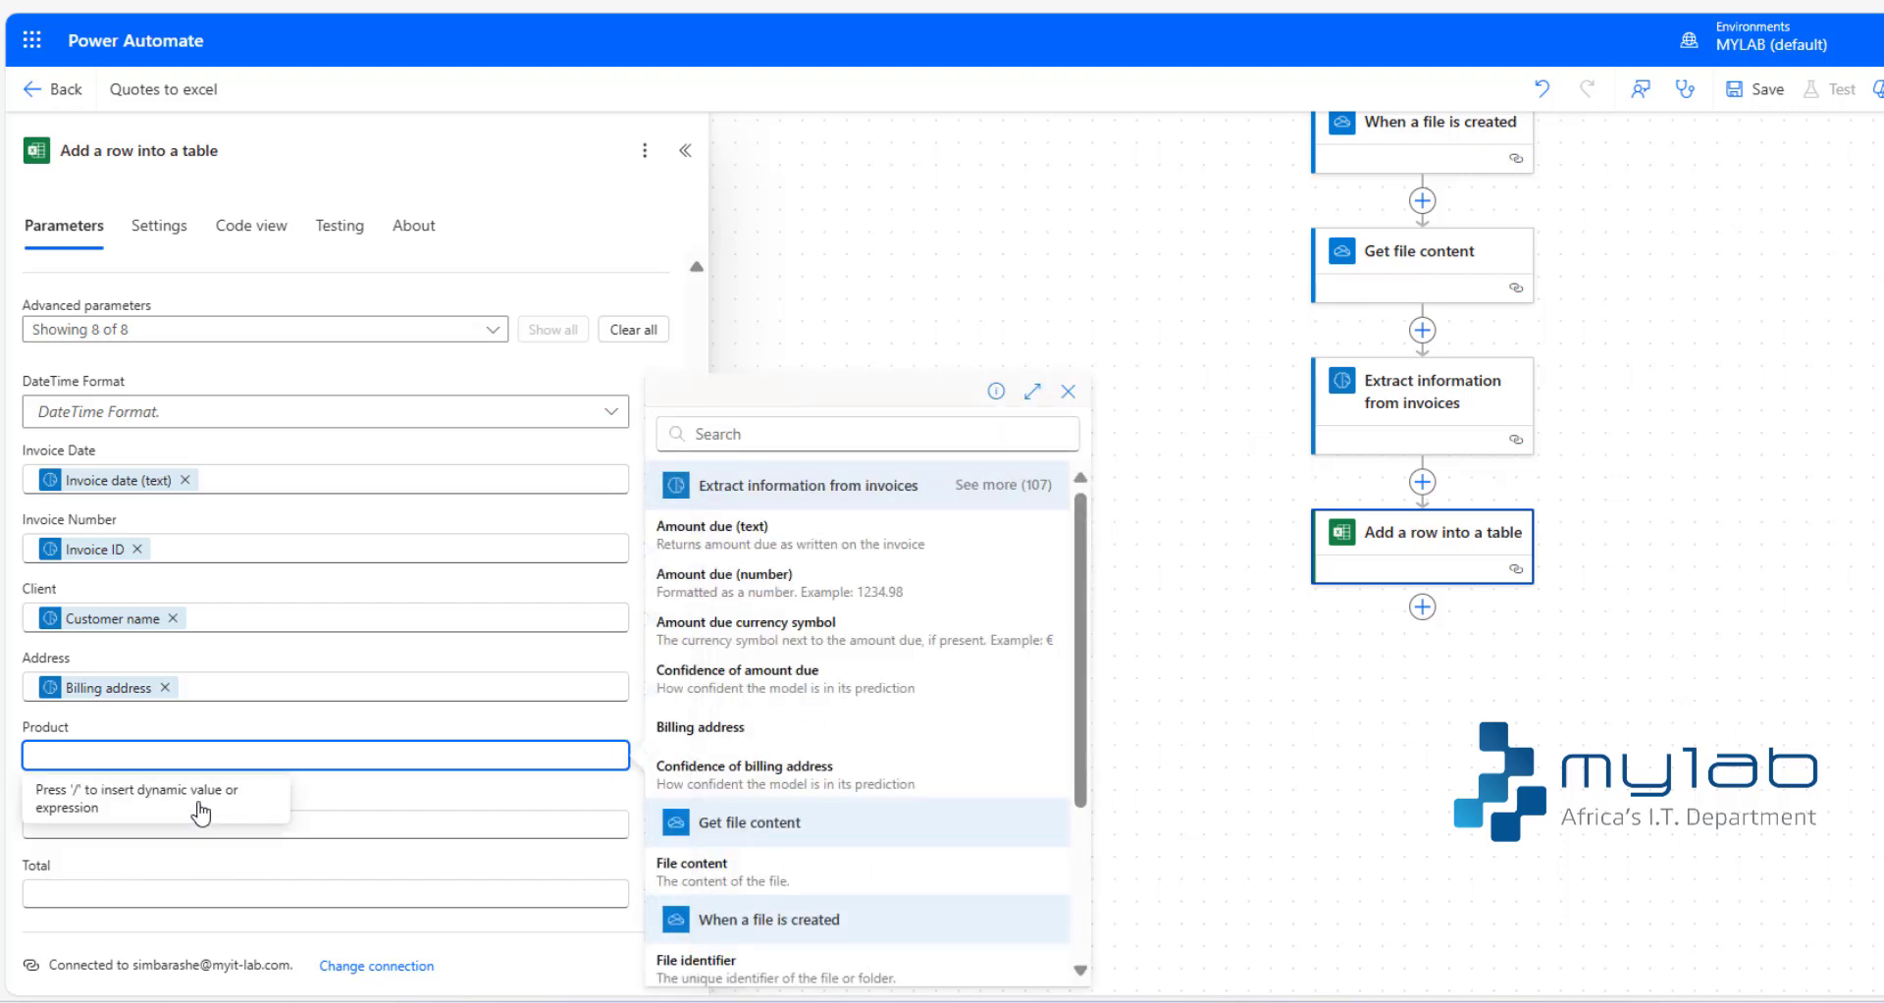
text(line)
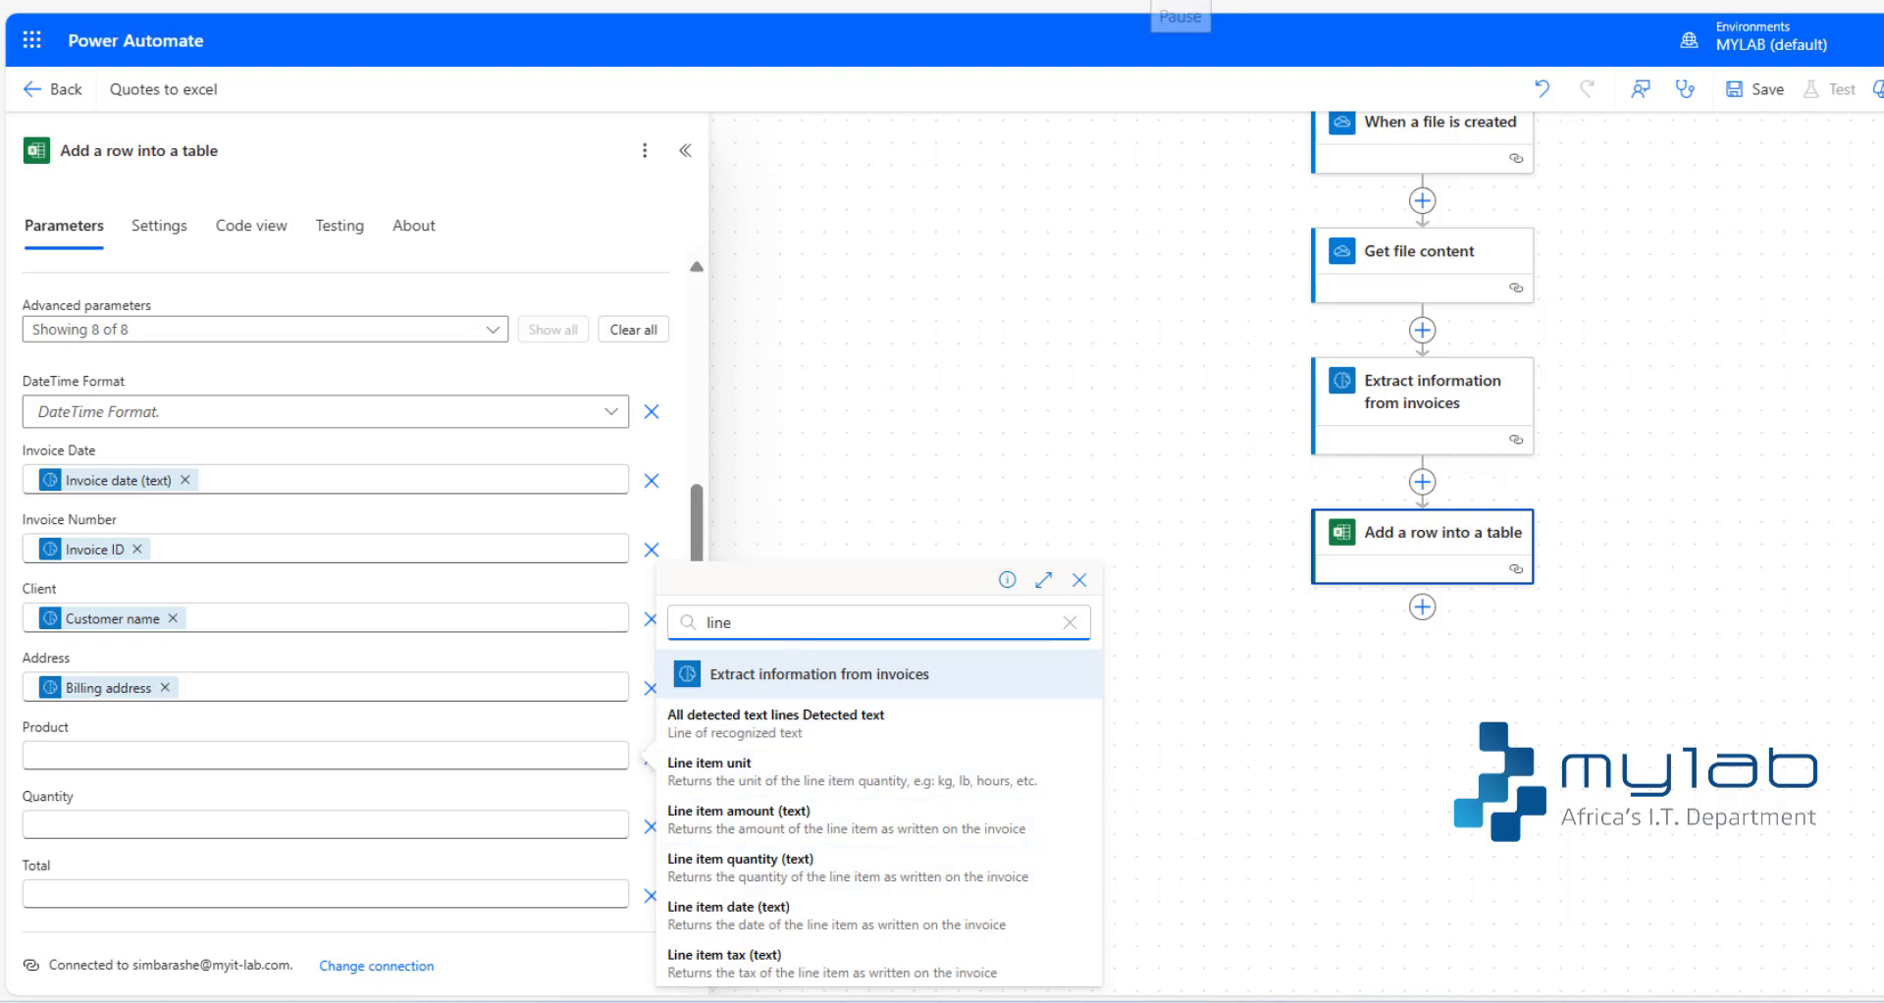
key(BackSpace)
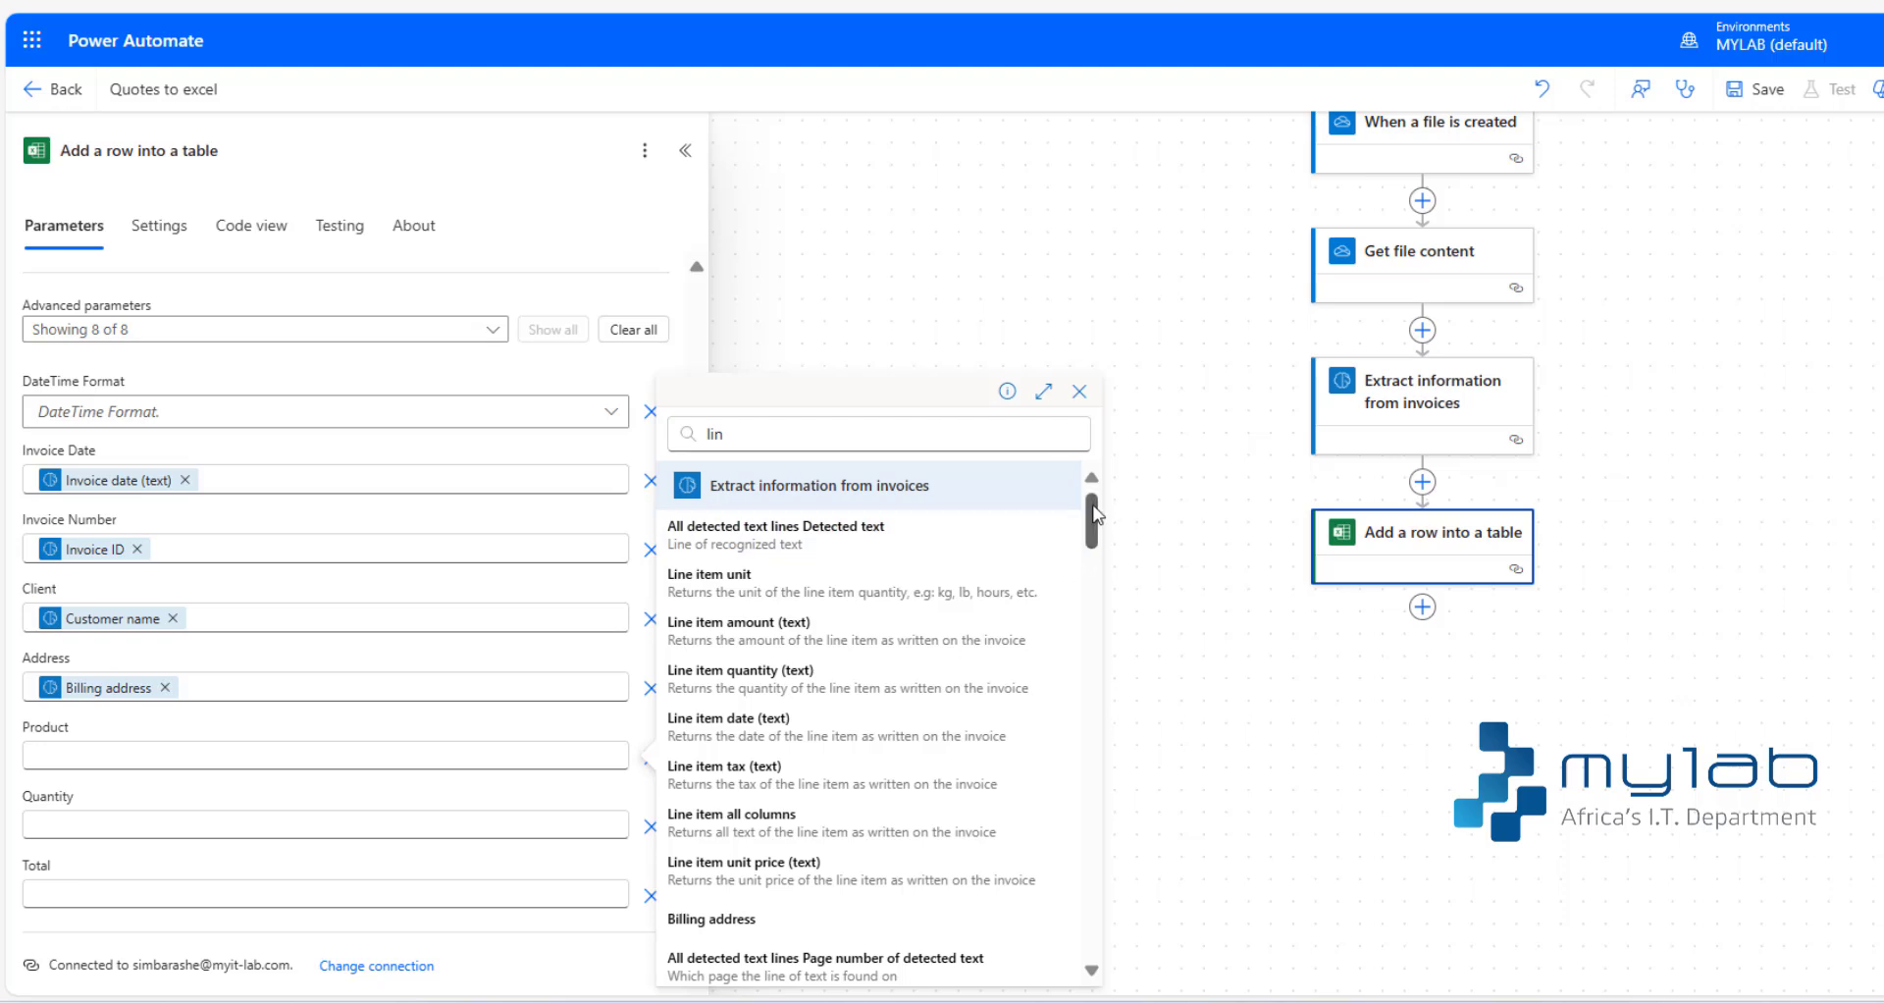
drag(1096, 515, 1097, 539)
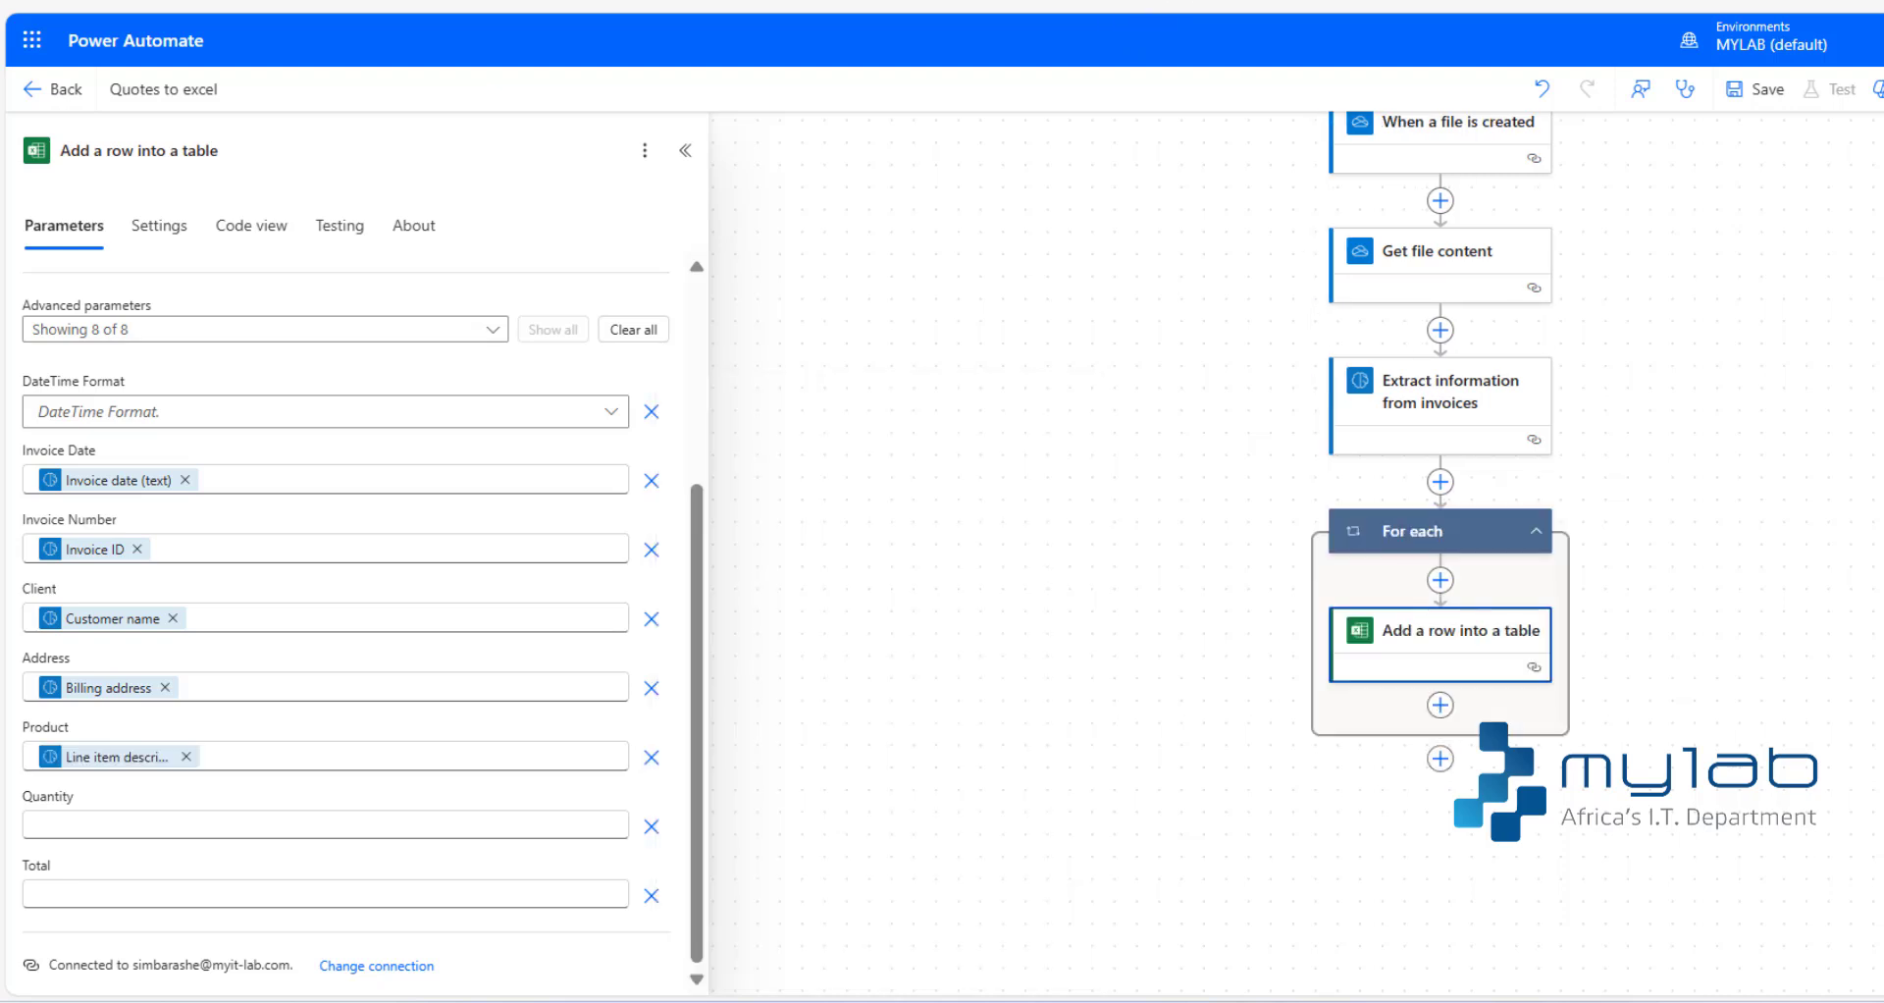
- Map the Quantity column to the Line item quantity (text) output of Extract information from invoices
click(170, 823)
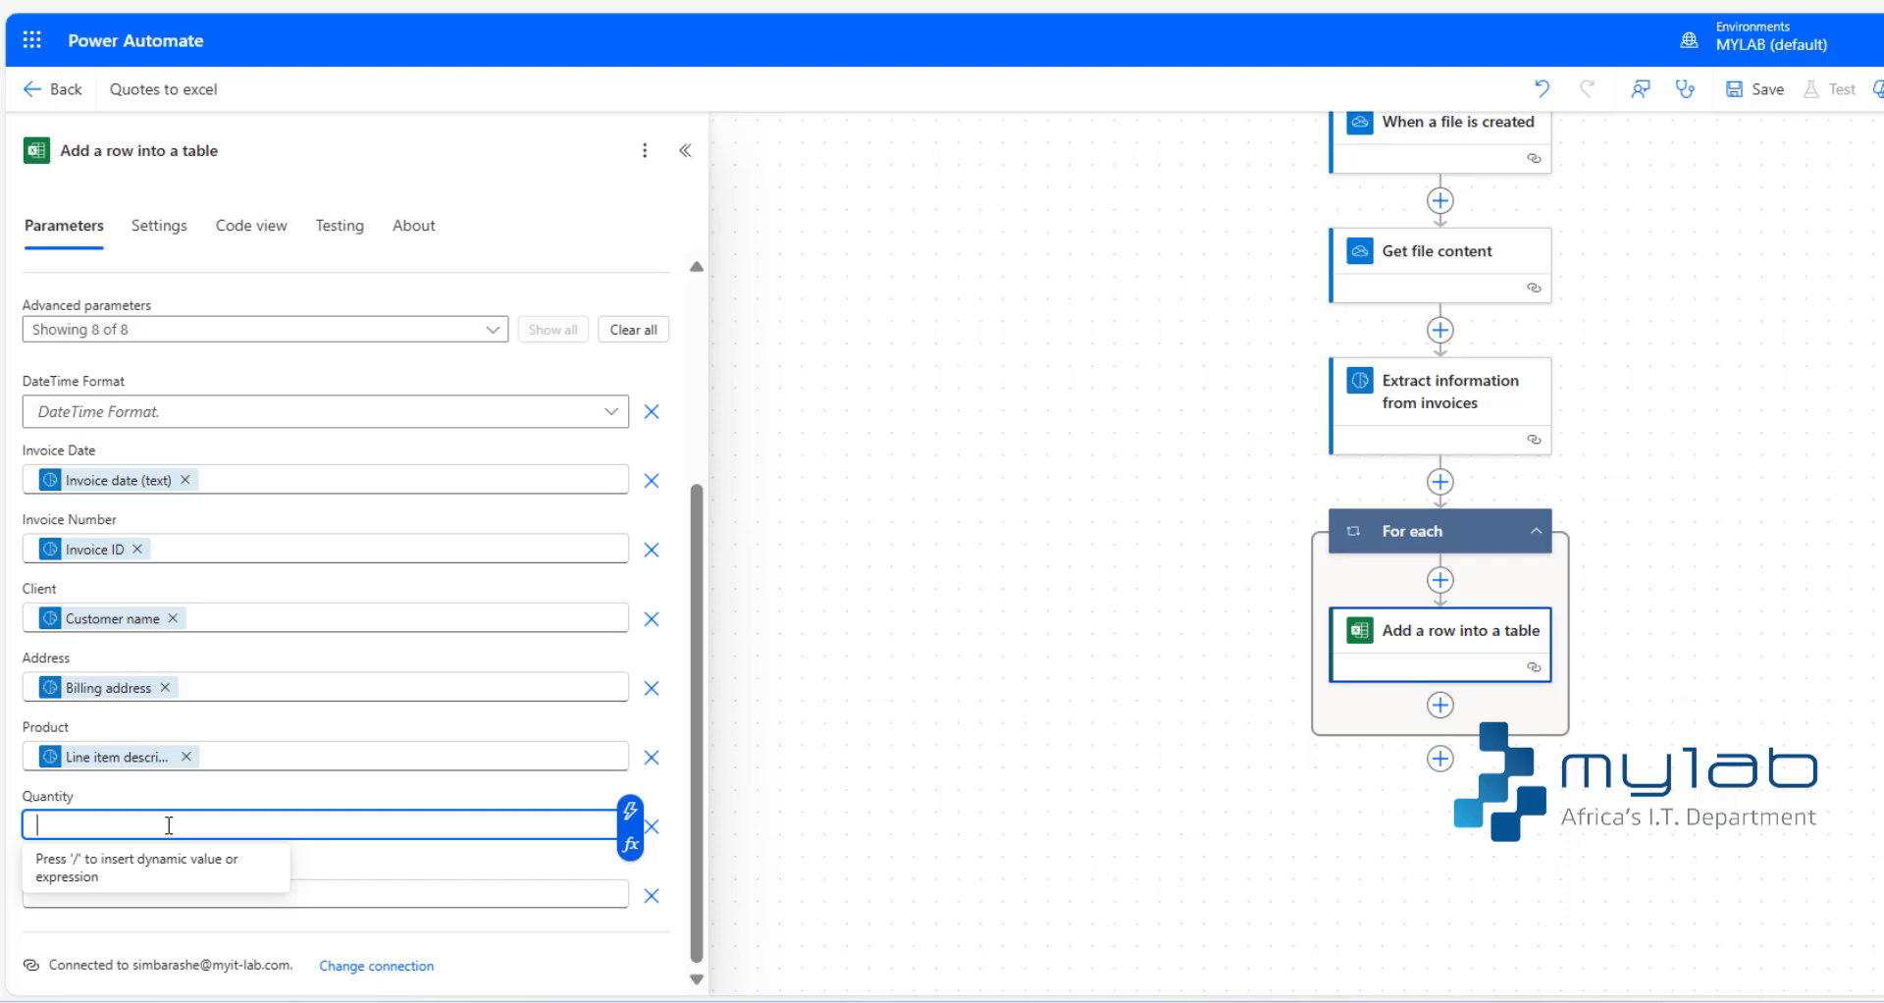
text(Iine)
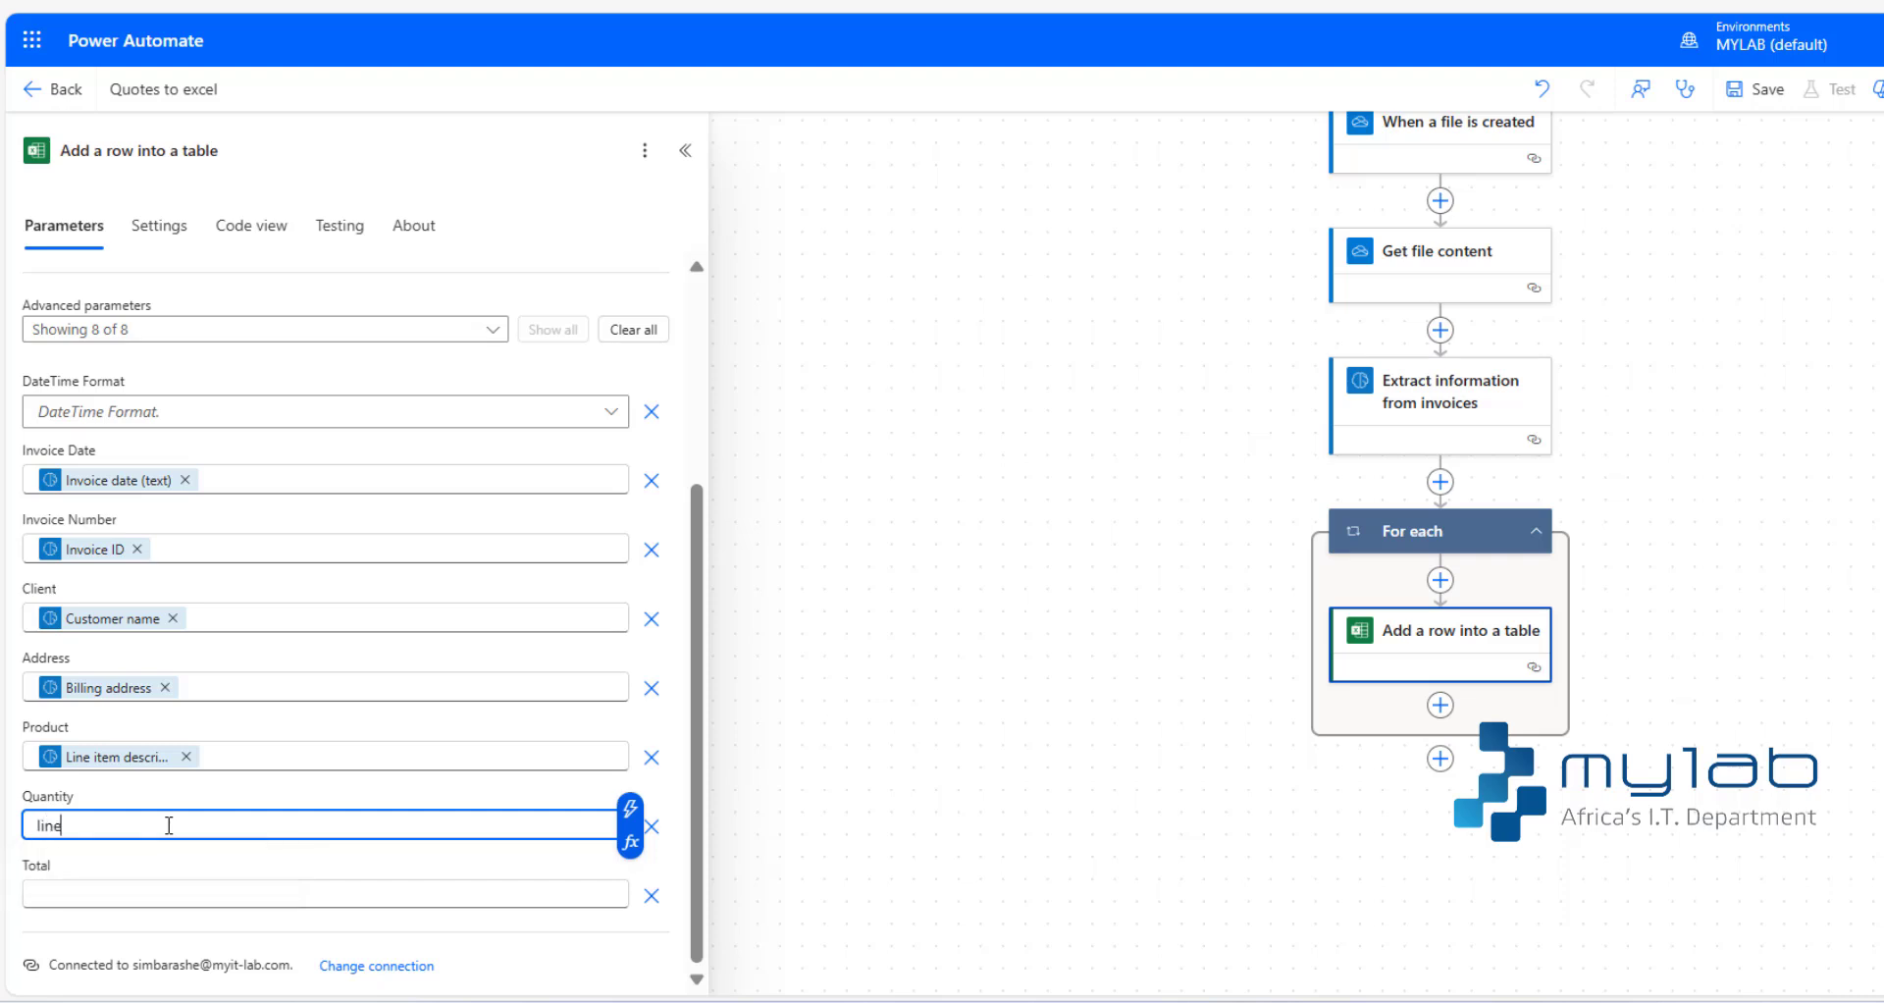
key(BackSpace)
key(BackSpace)
key(BackSpace)
key(BackSpace)
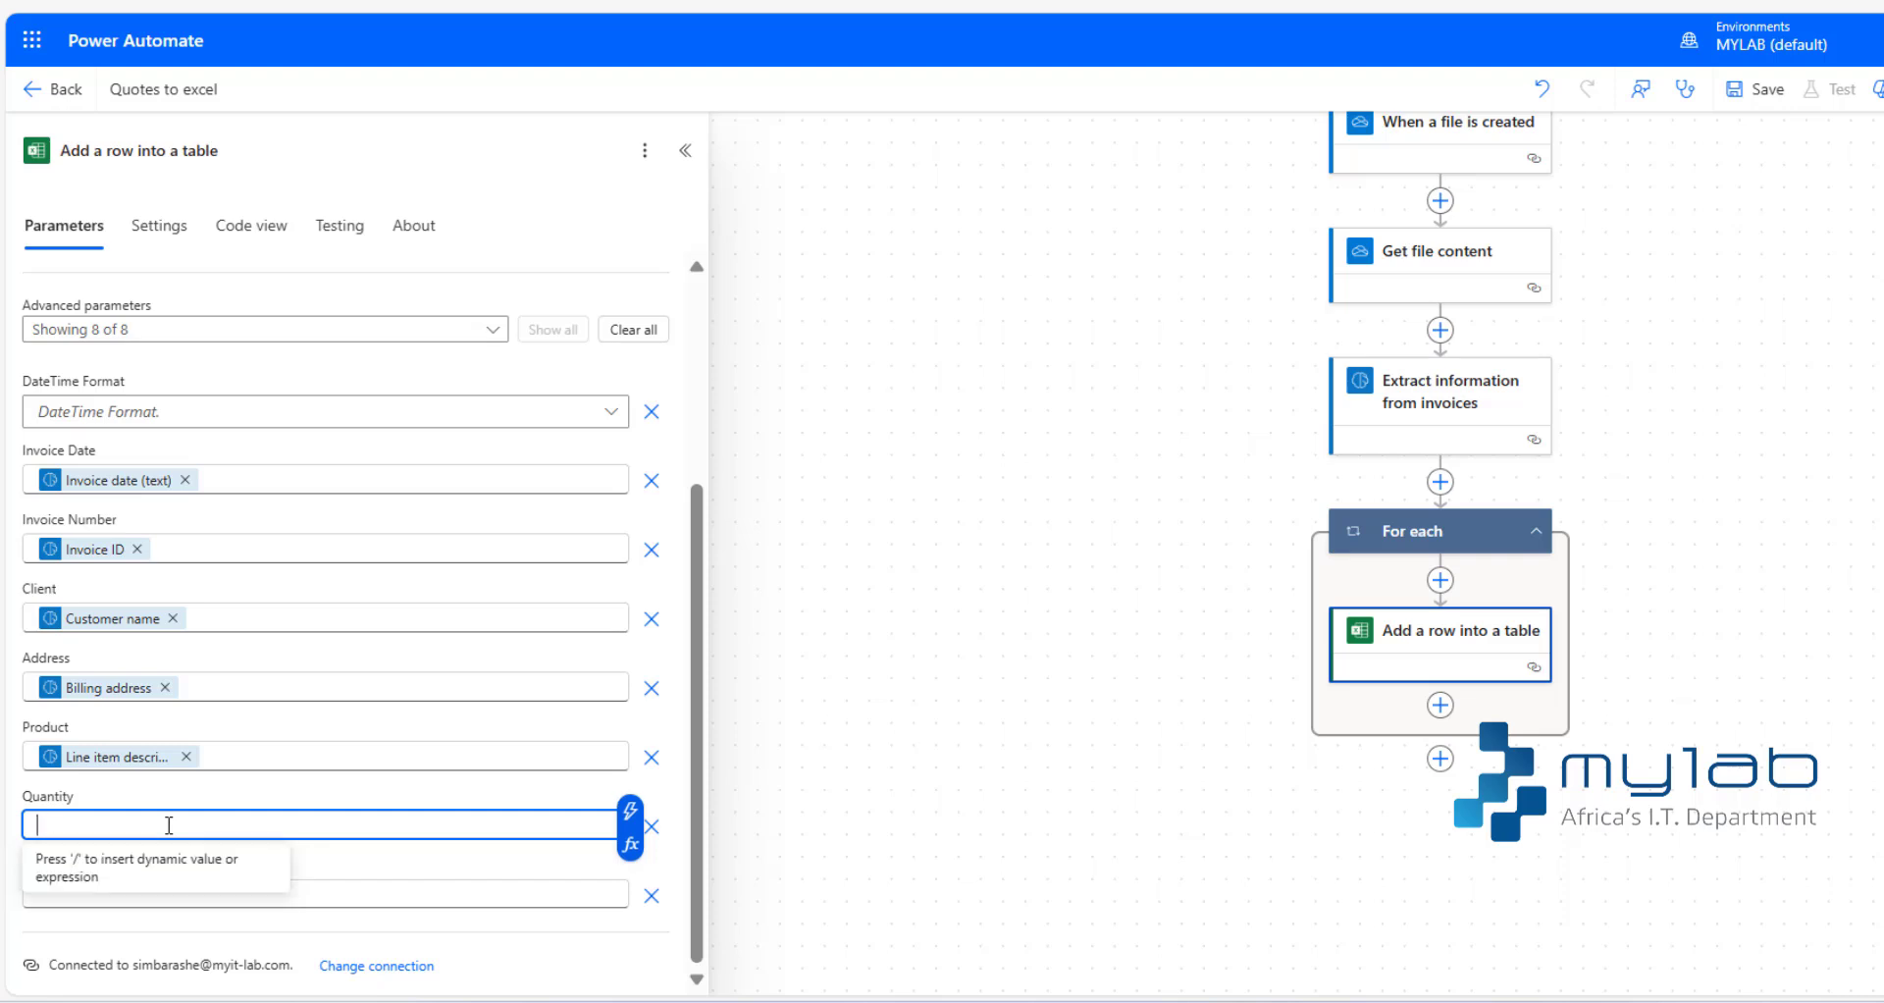
text(/)
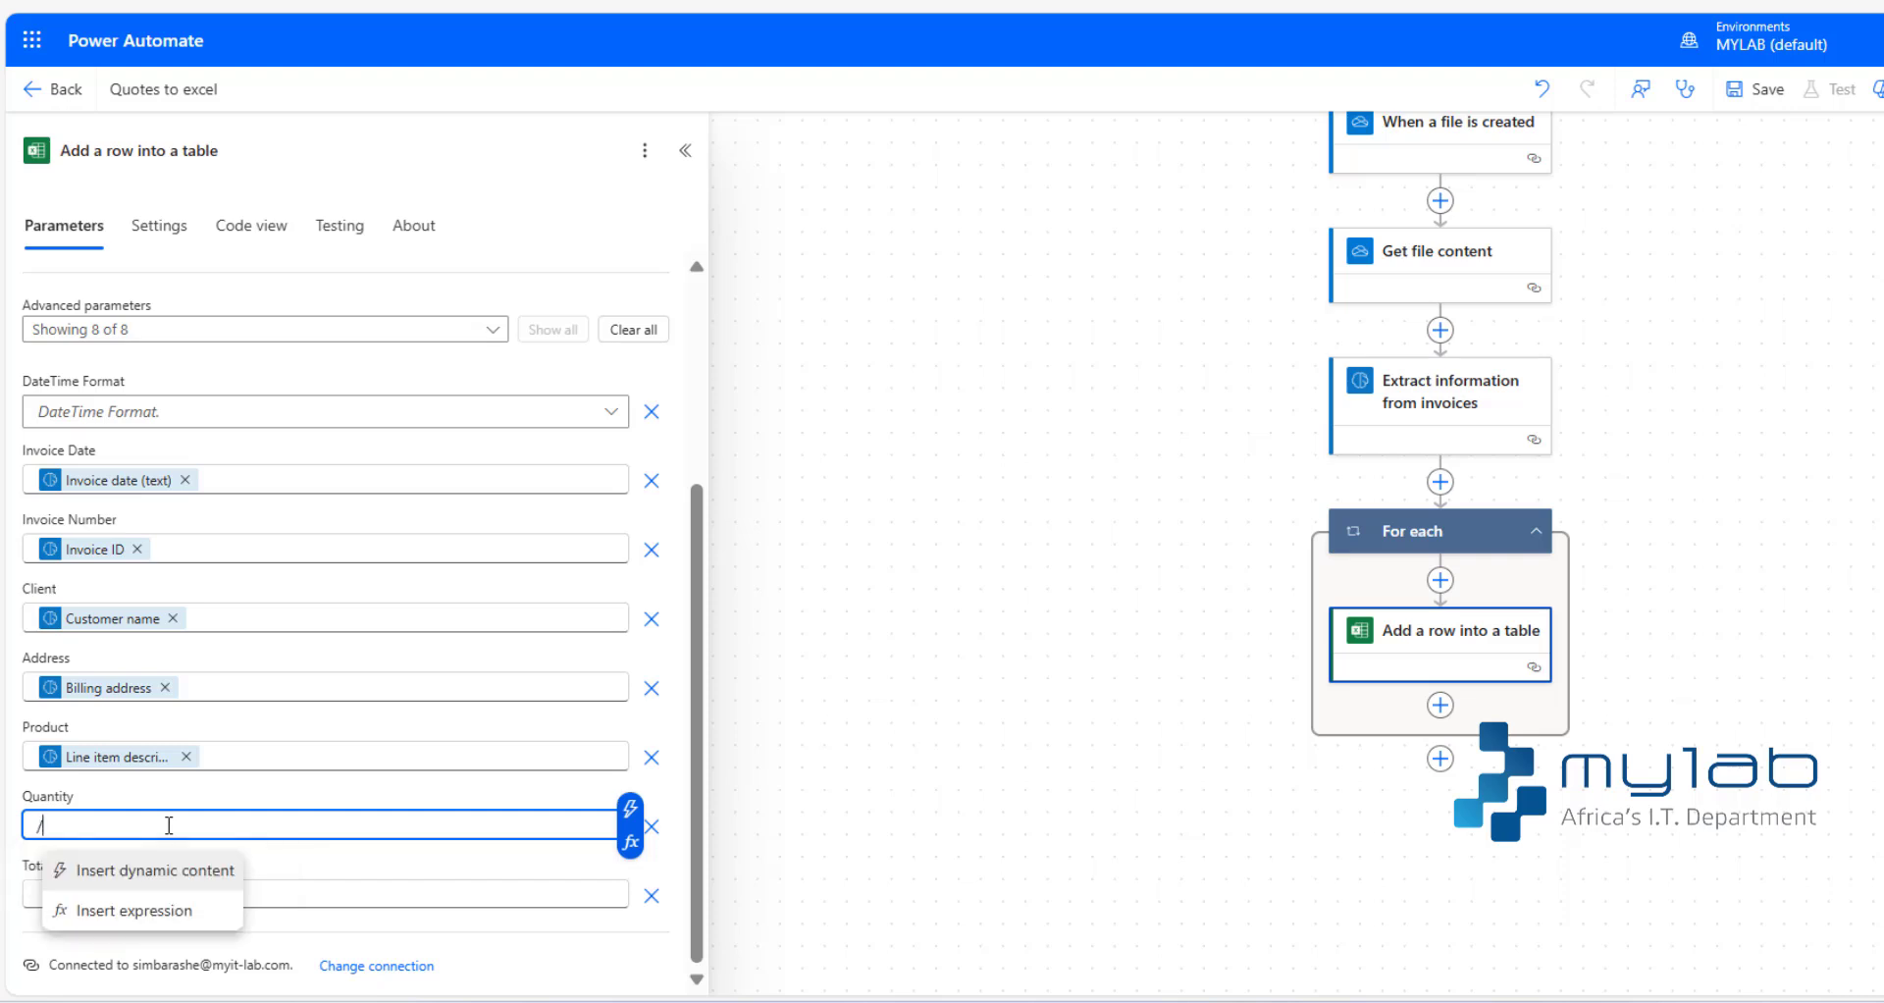
click(160, 874)
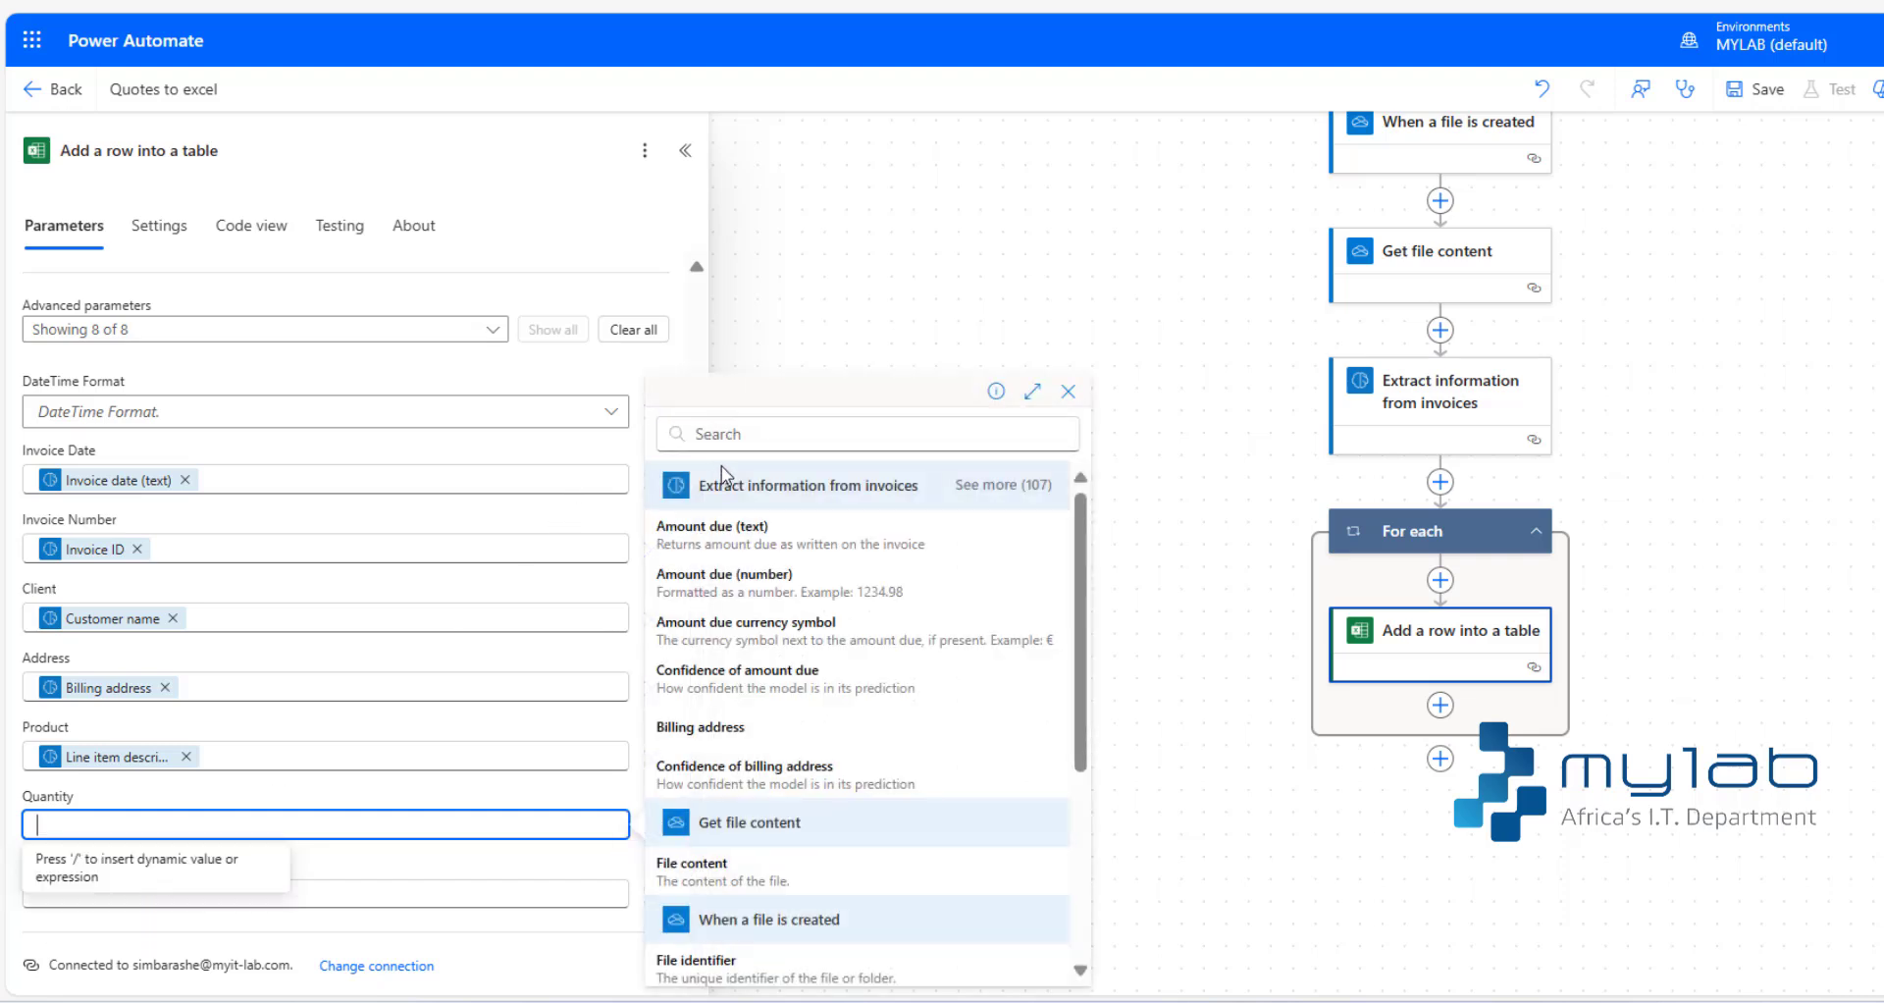
click(734, 434)
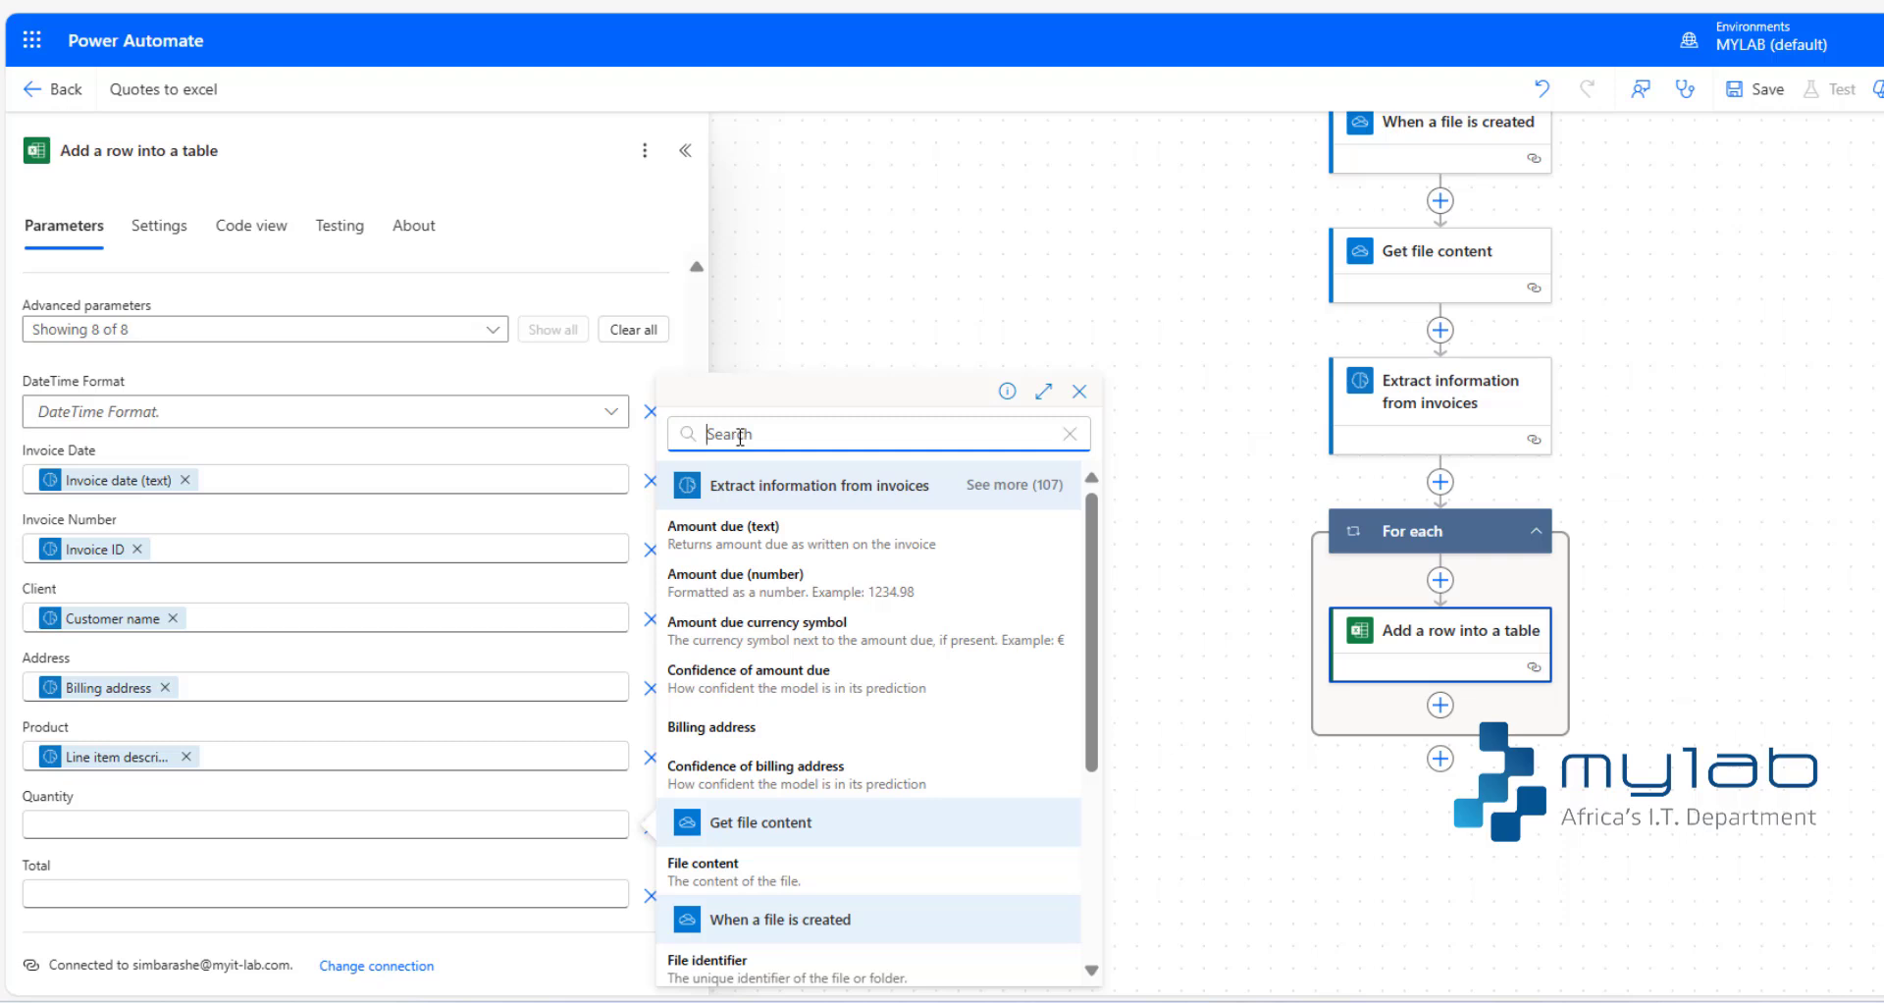
text(line)
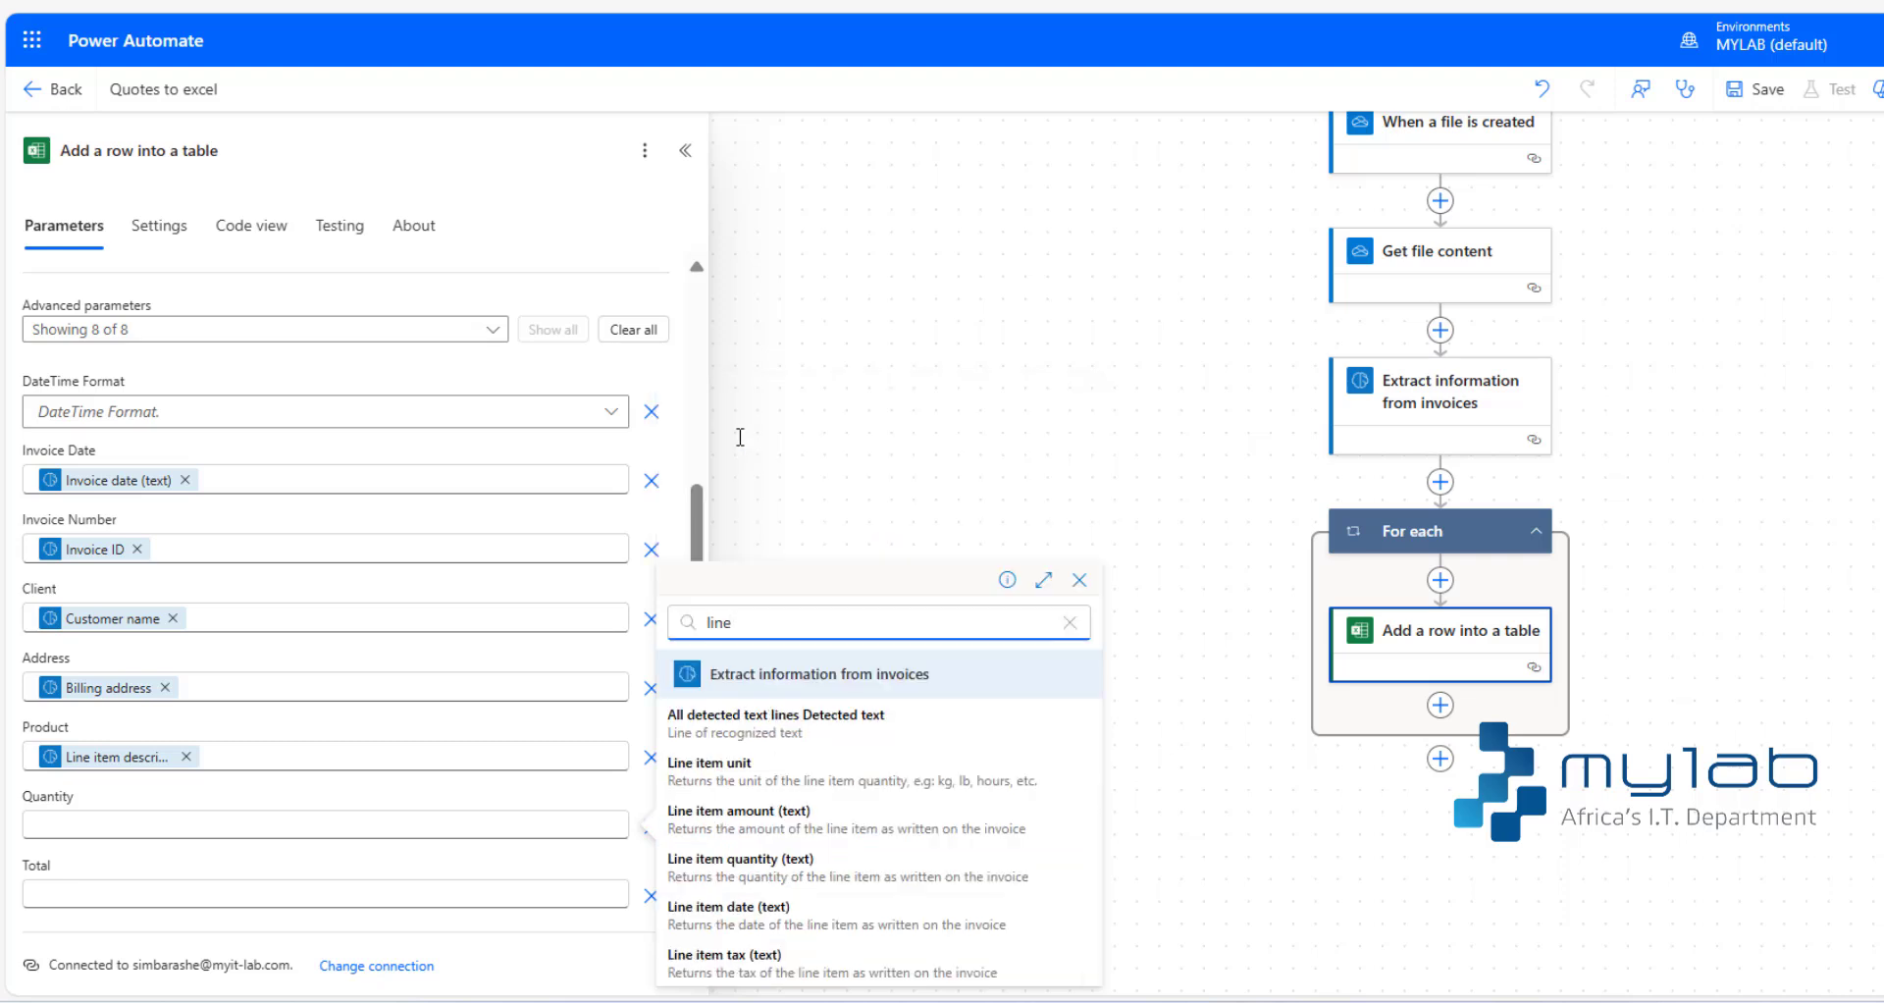
click(784, 868)
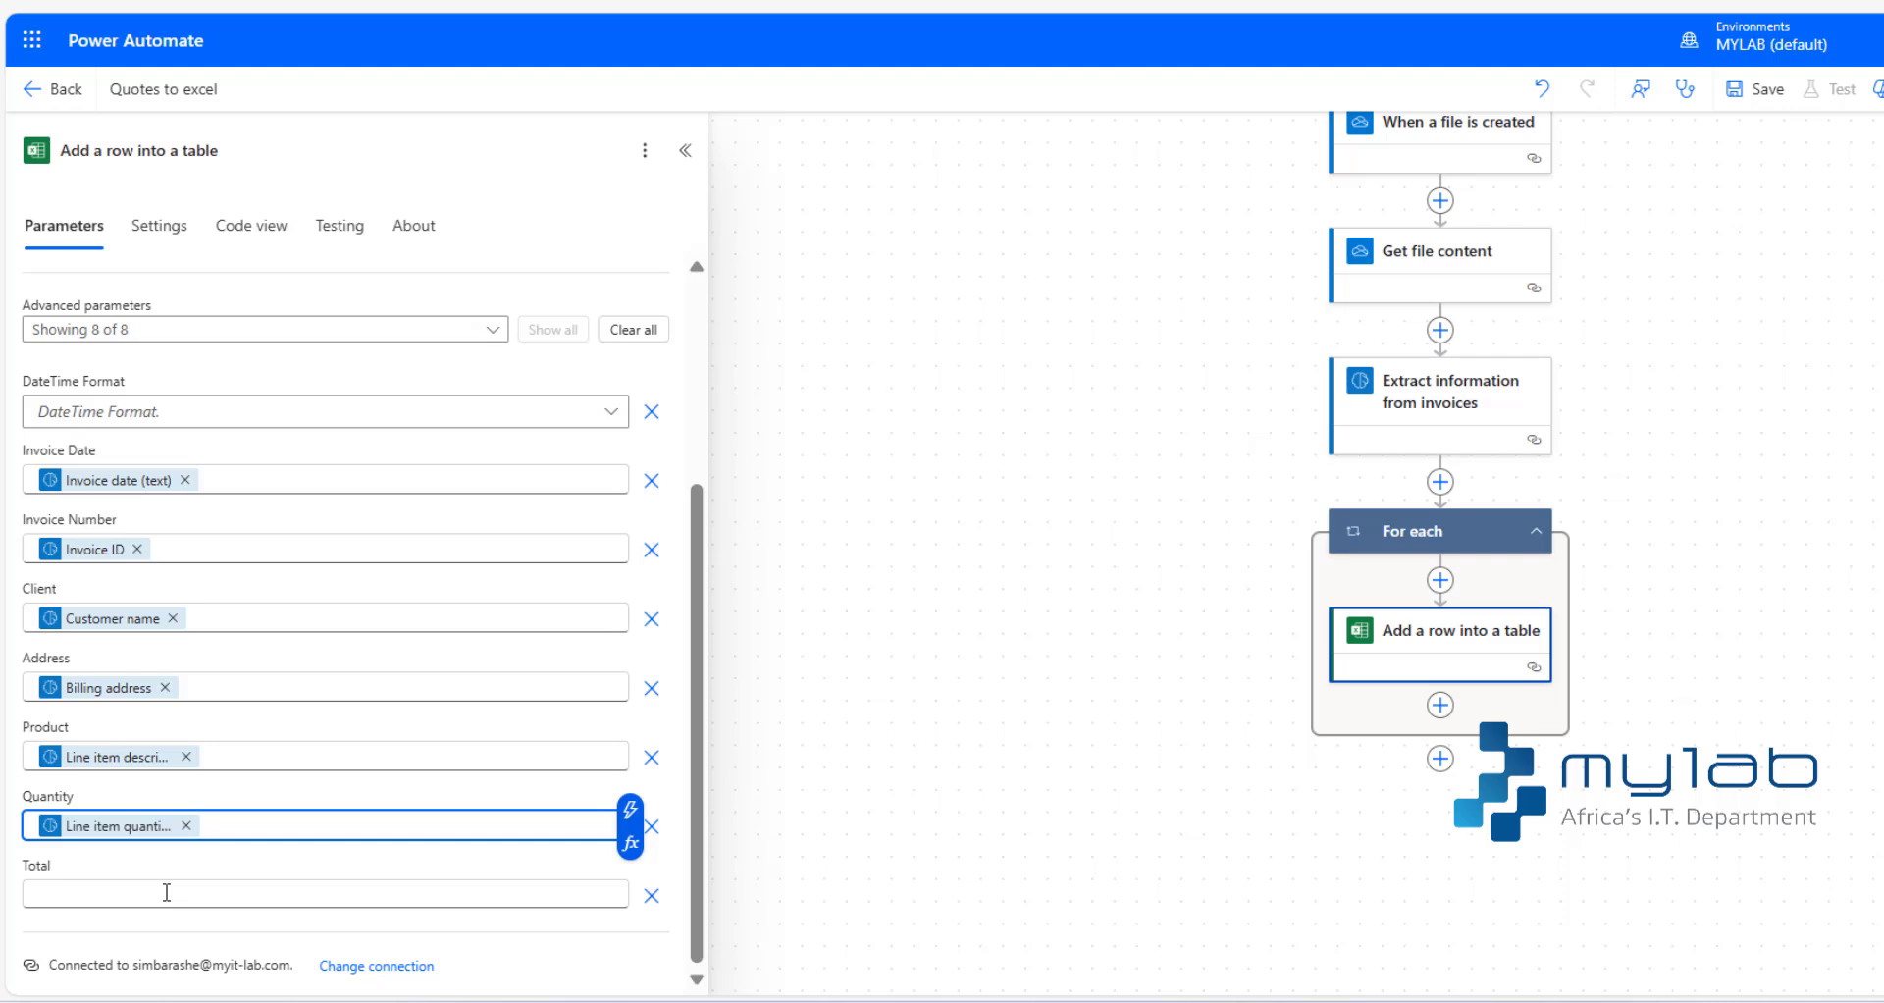
- Map the Total column to the Line item amount (text) output of Extract information from invoices
click(232, 897)
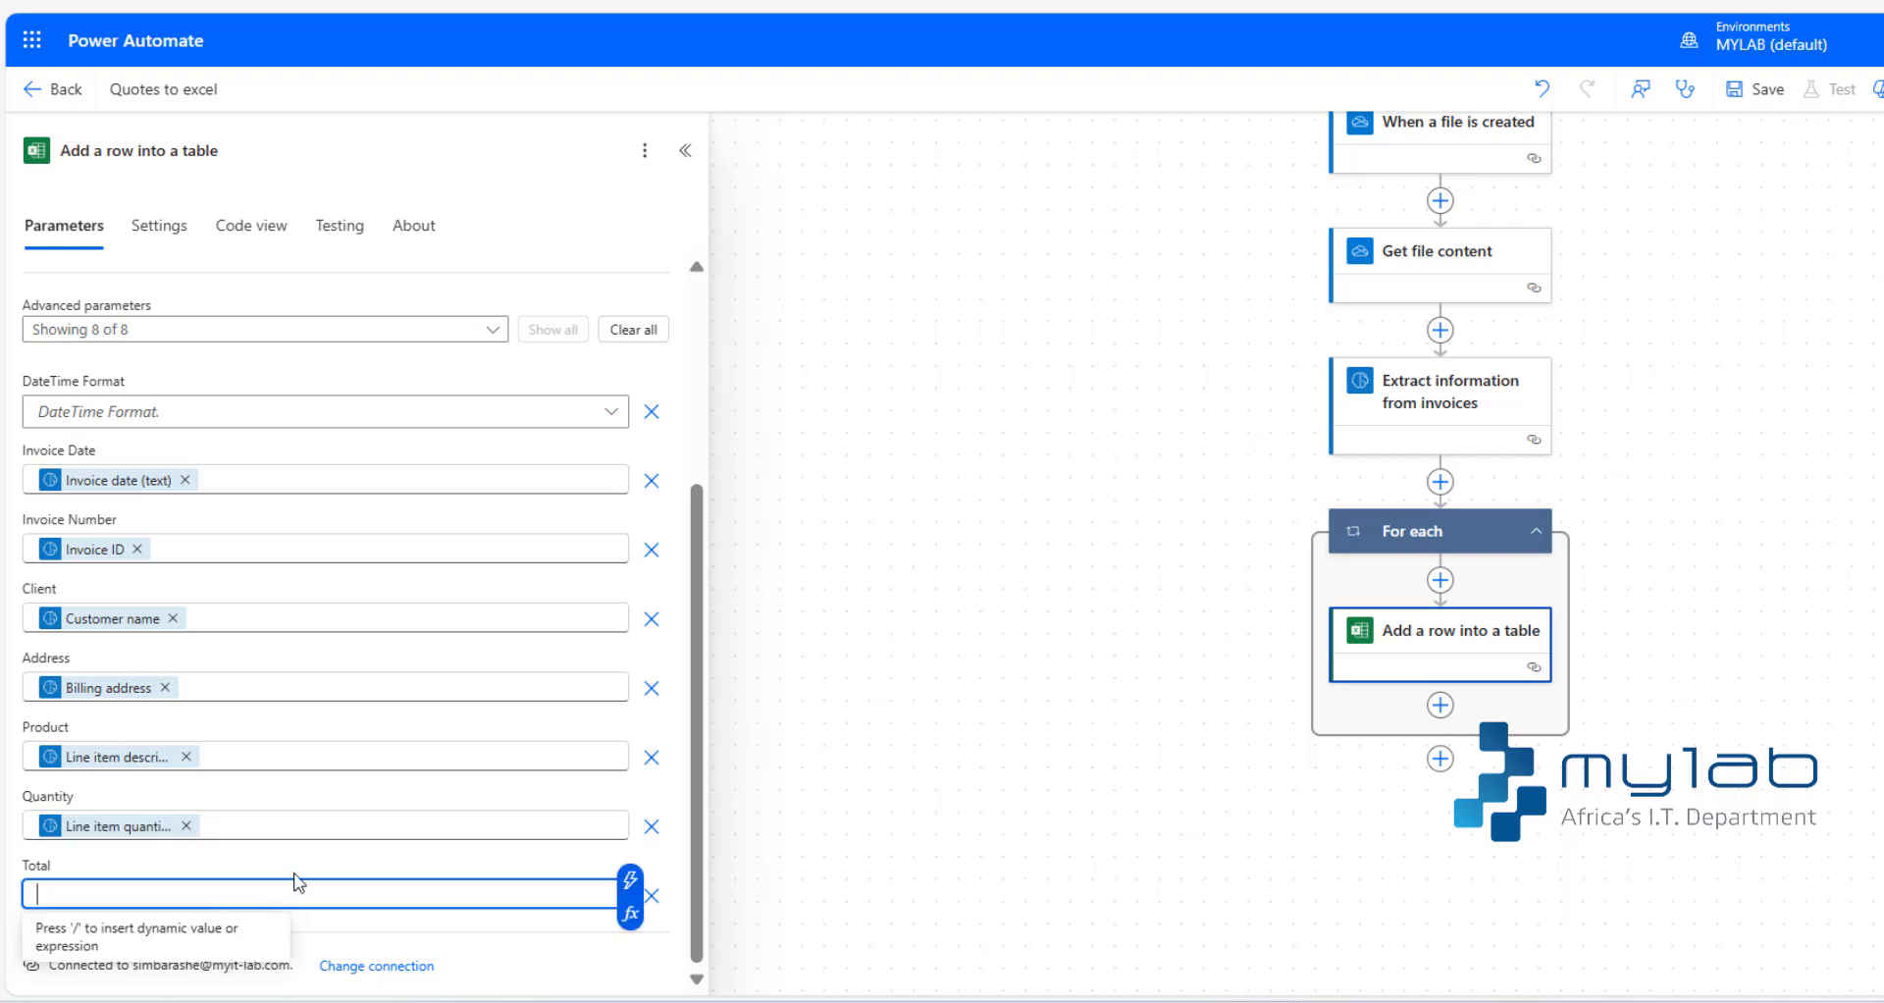
text(/)
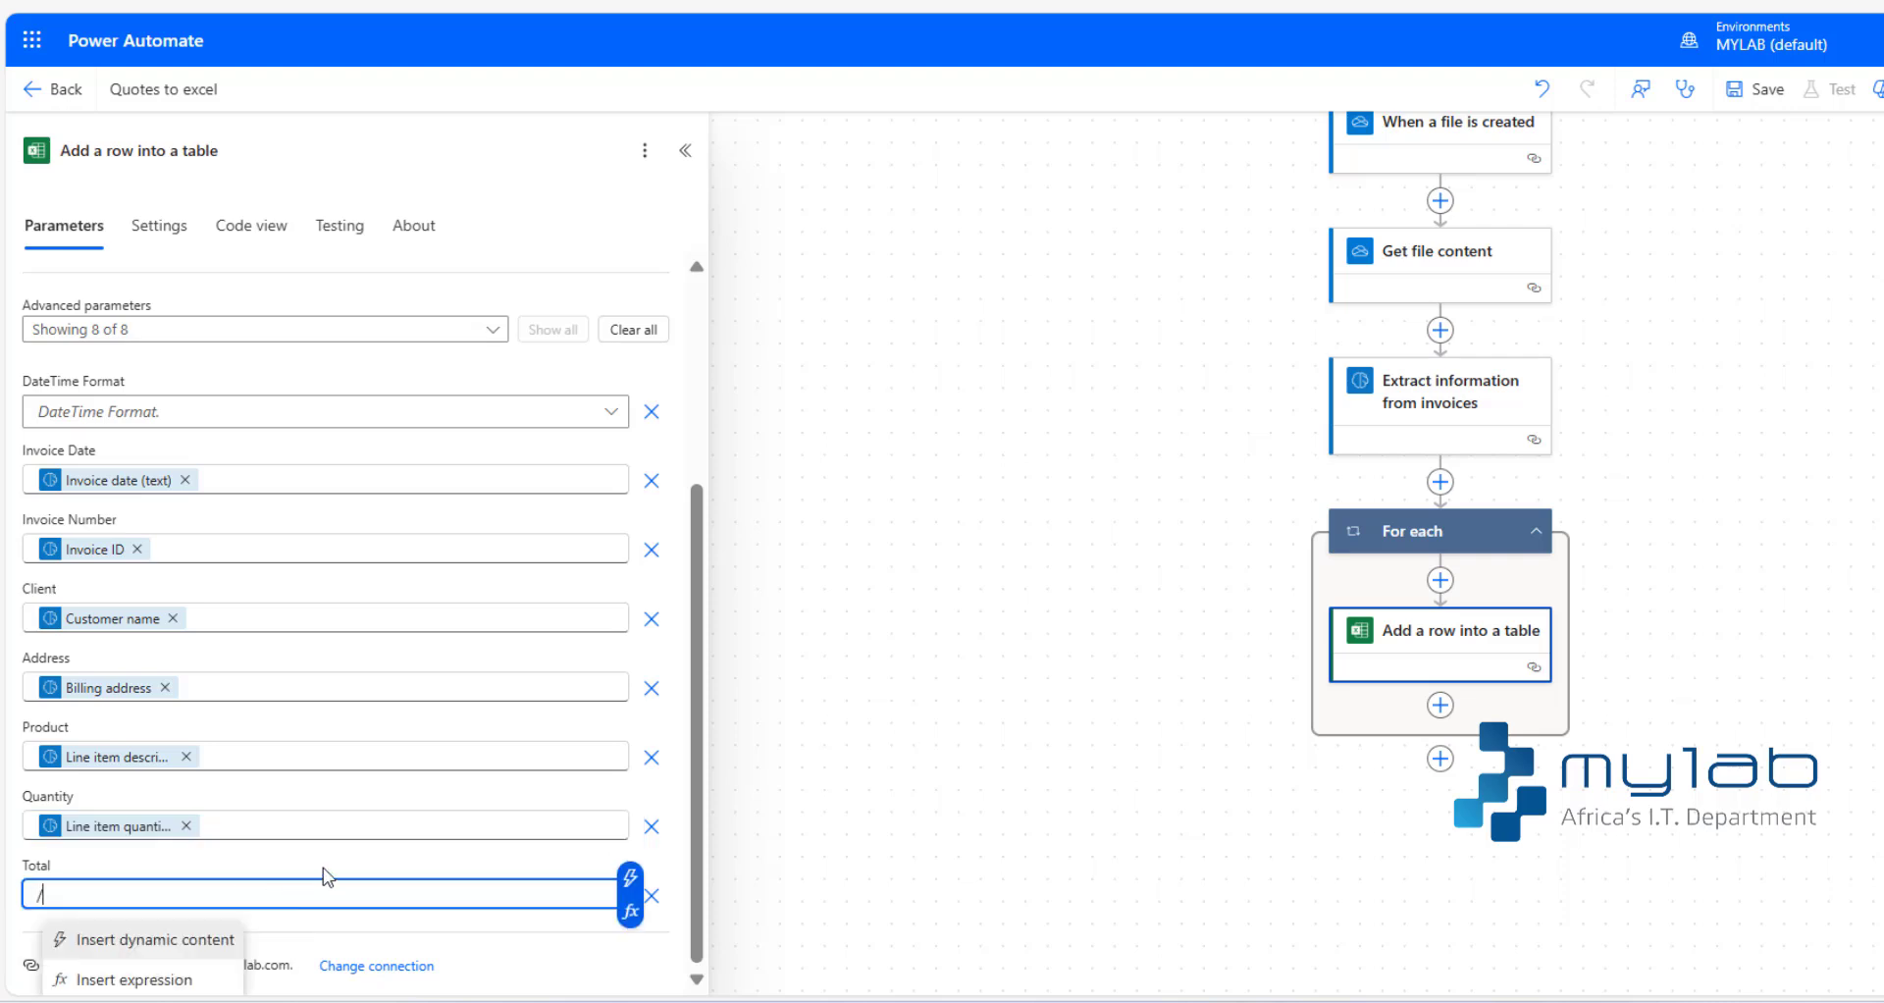
click(194, 942)
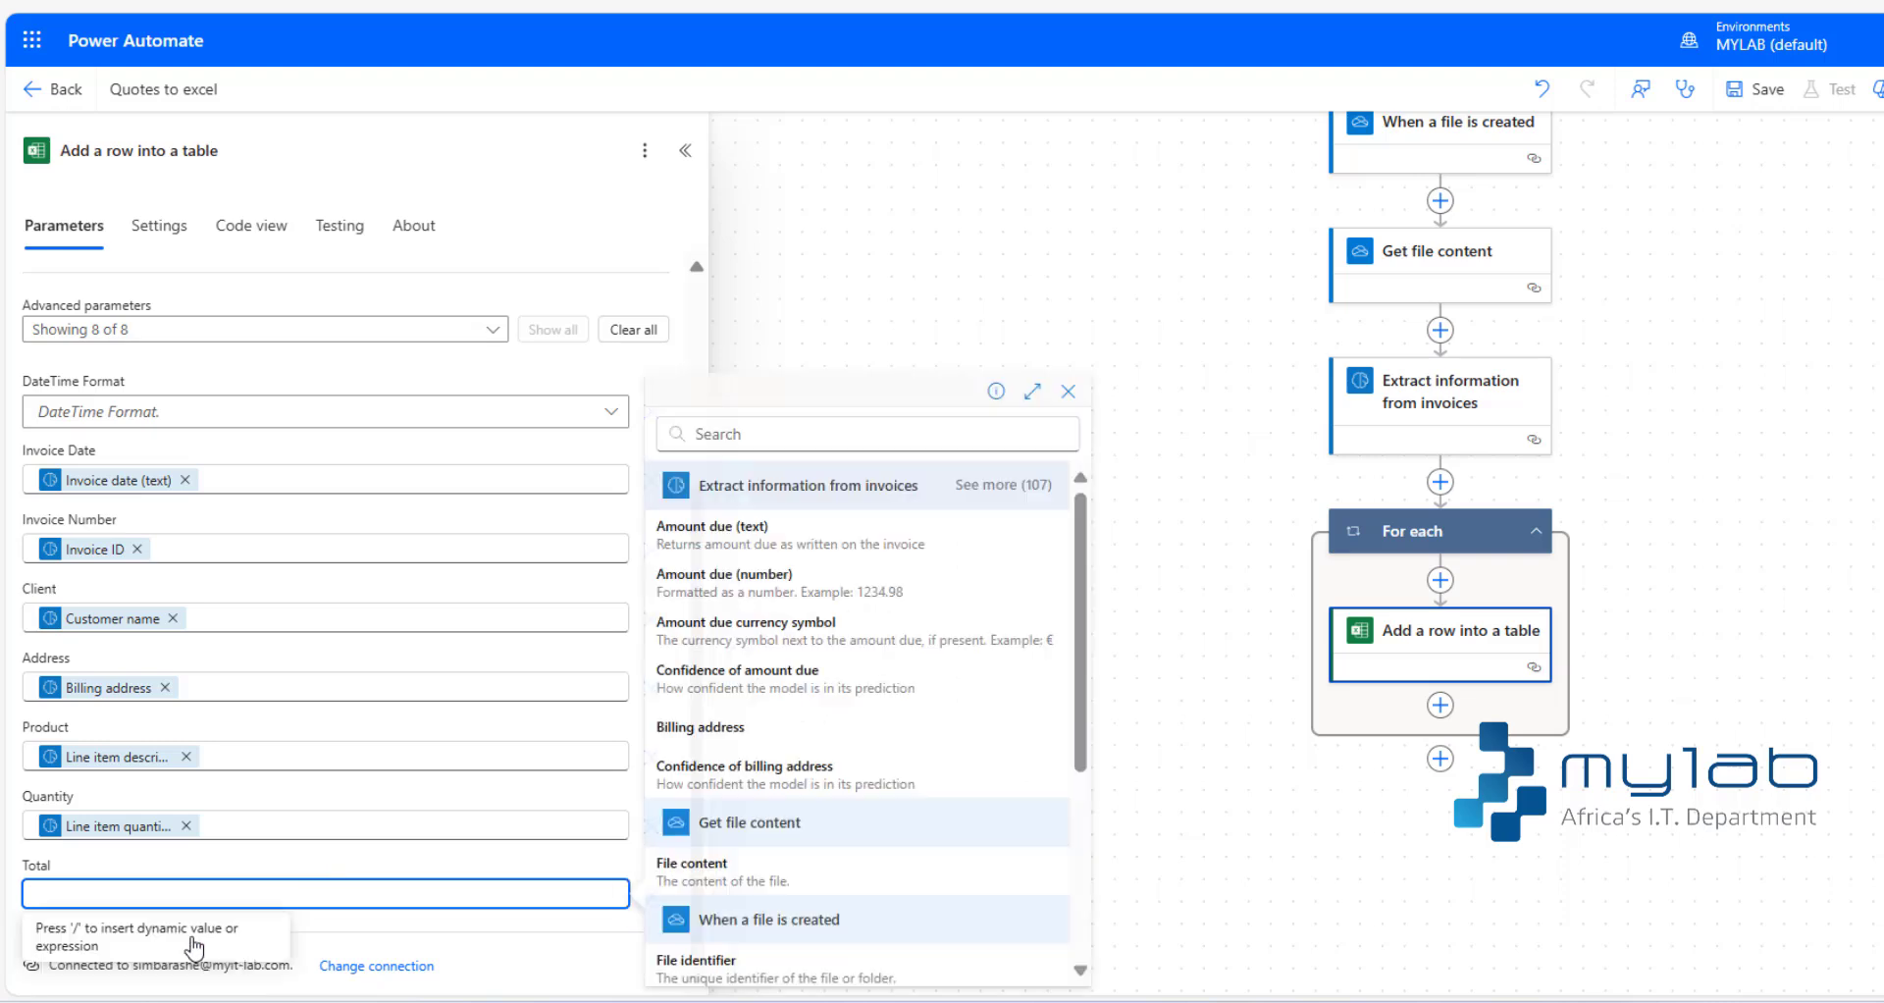
click(759, 432)
text(line)
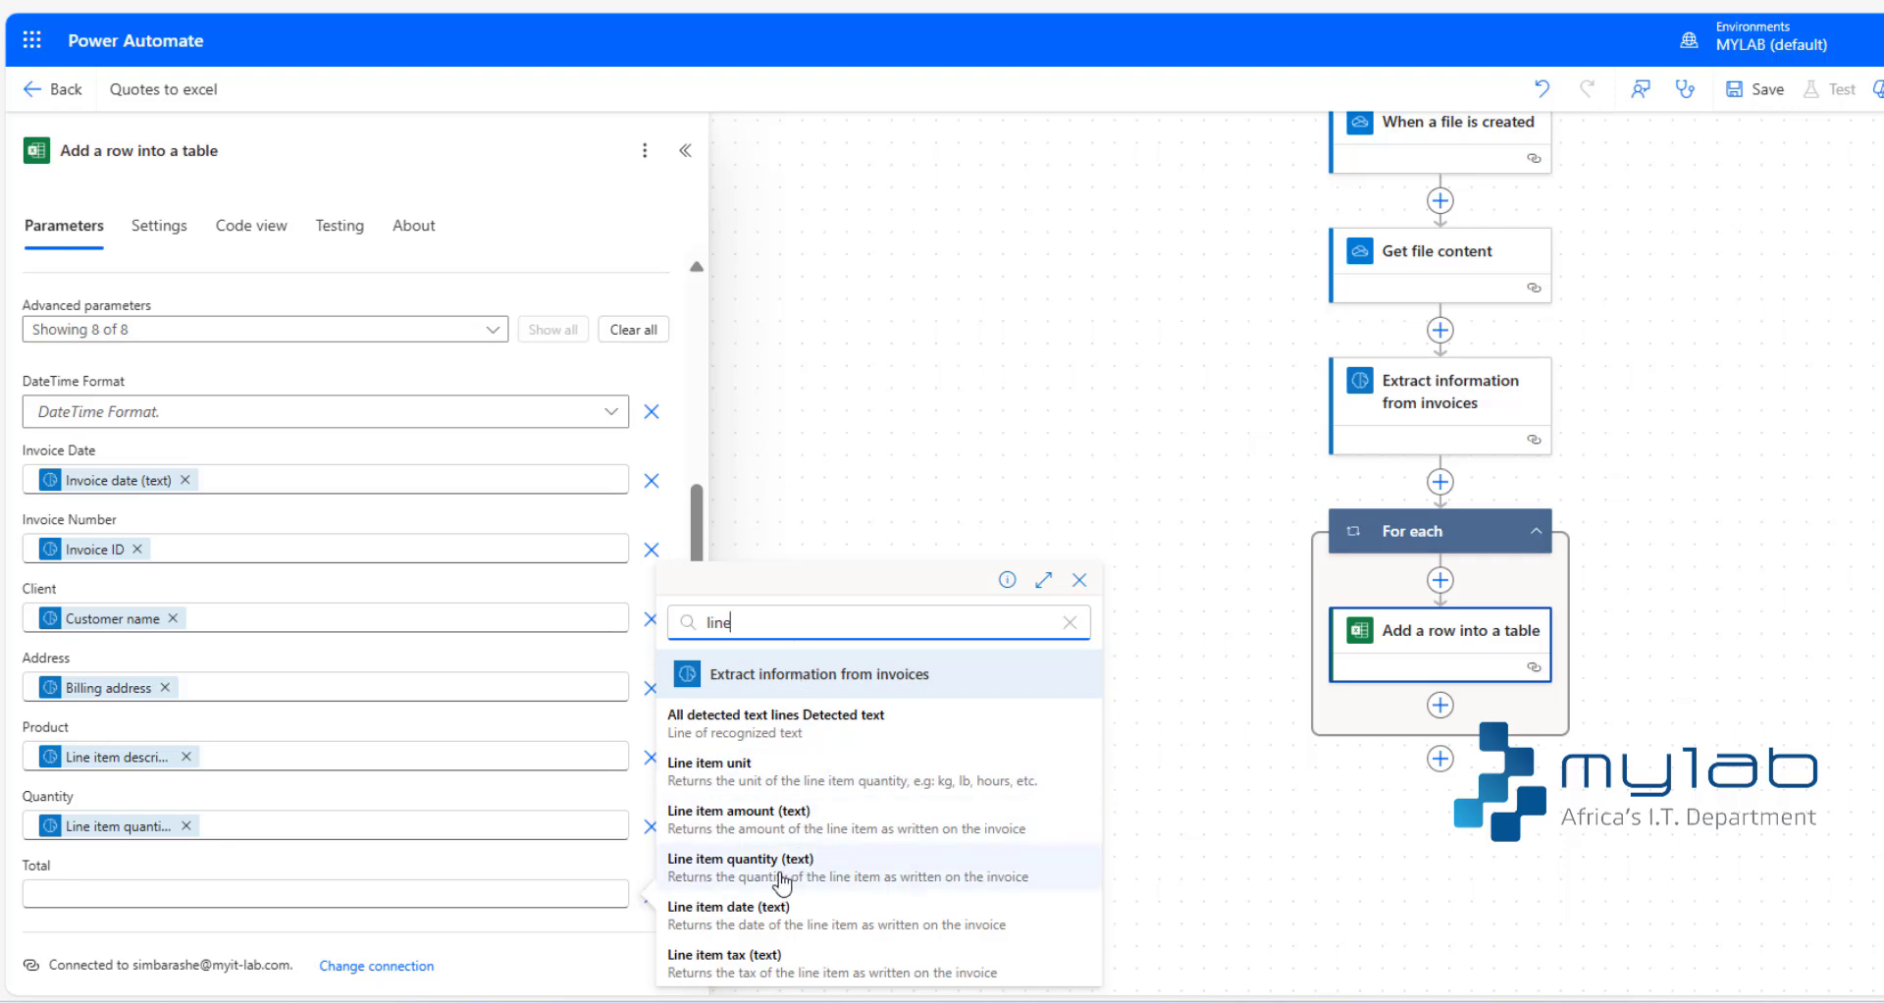
click(775, 810)
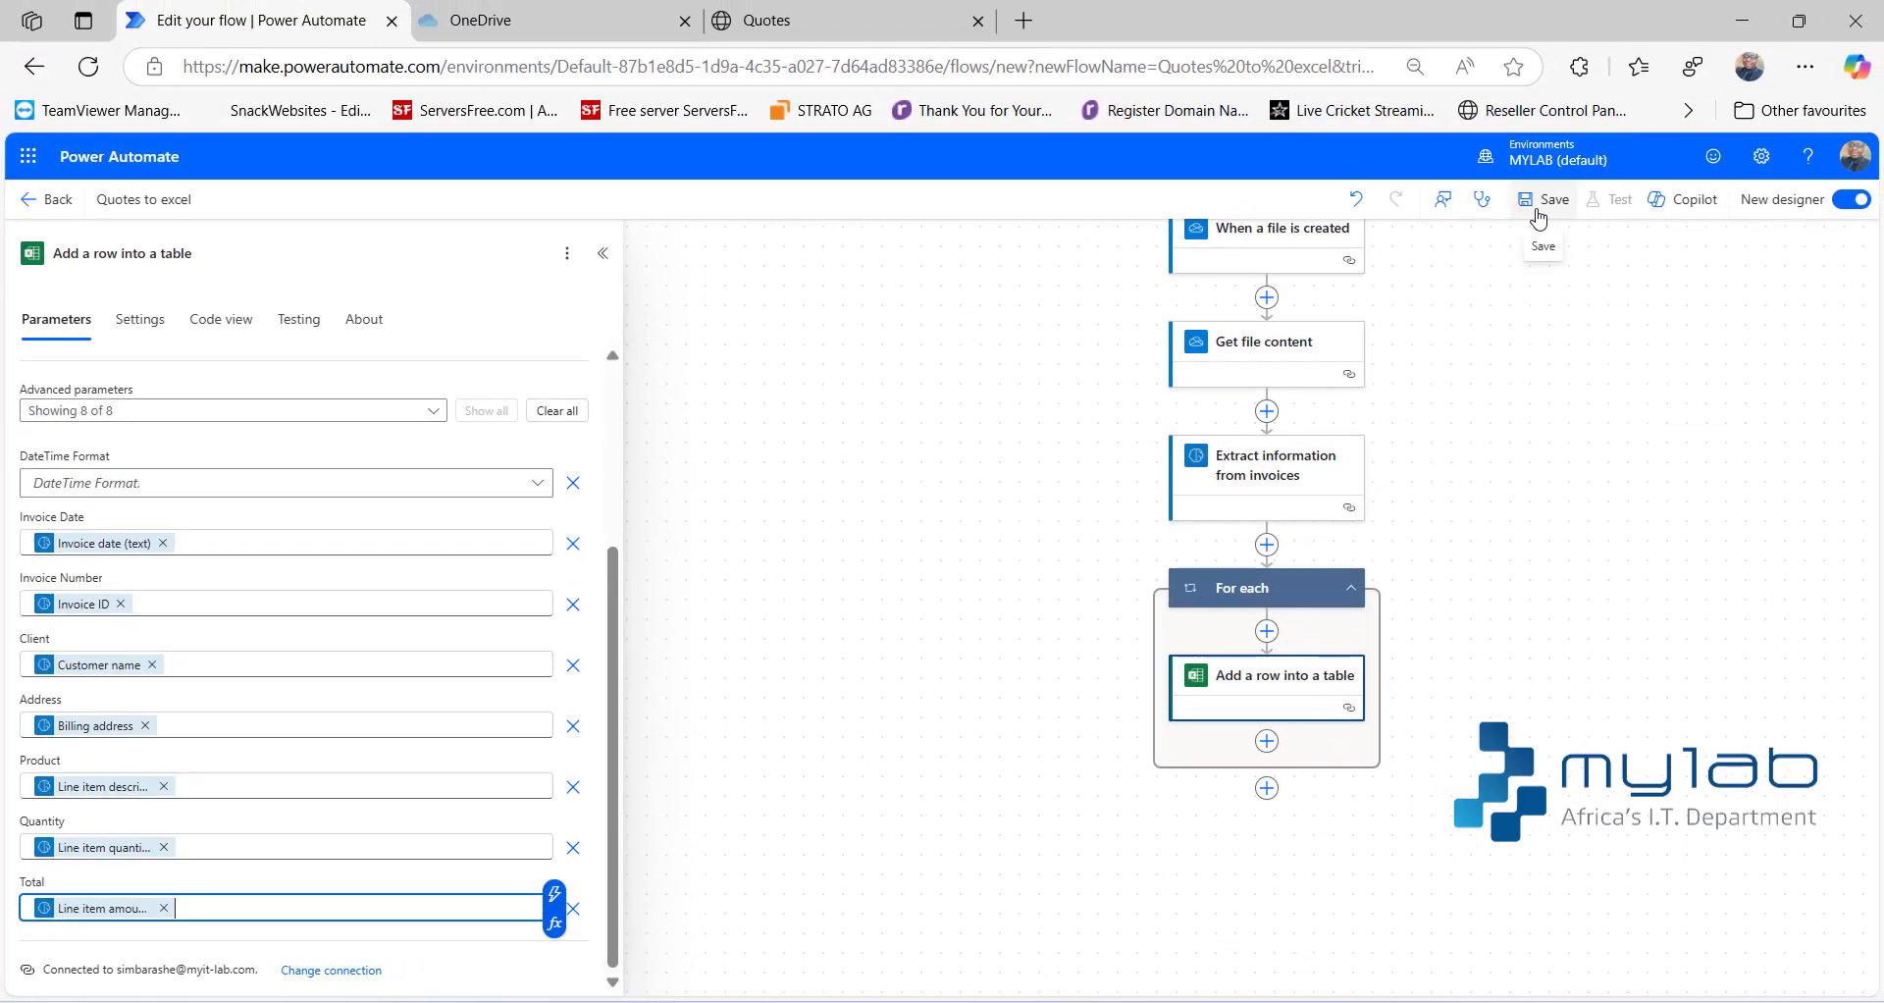
- Save the Quotes to excel flow and look at its test options without starting a test
click(1537, 218)
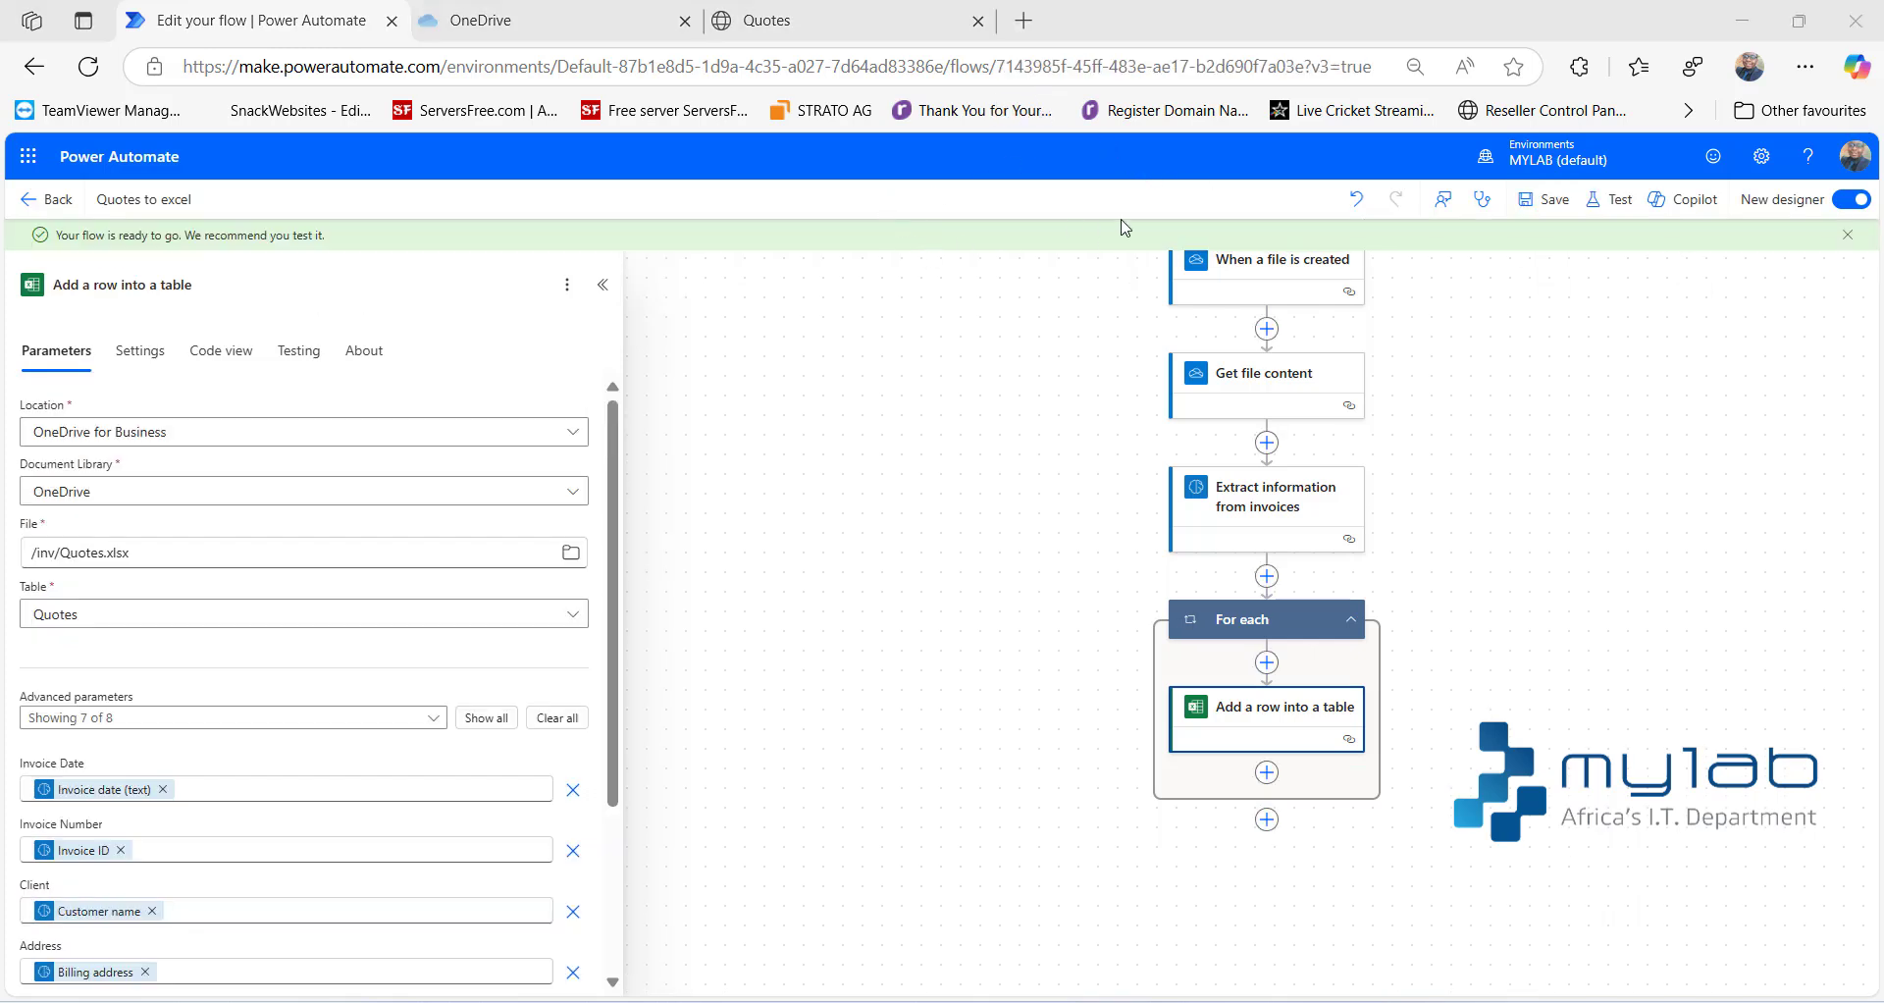
click(1618, 217)
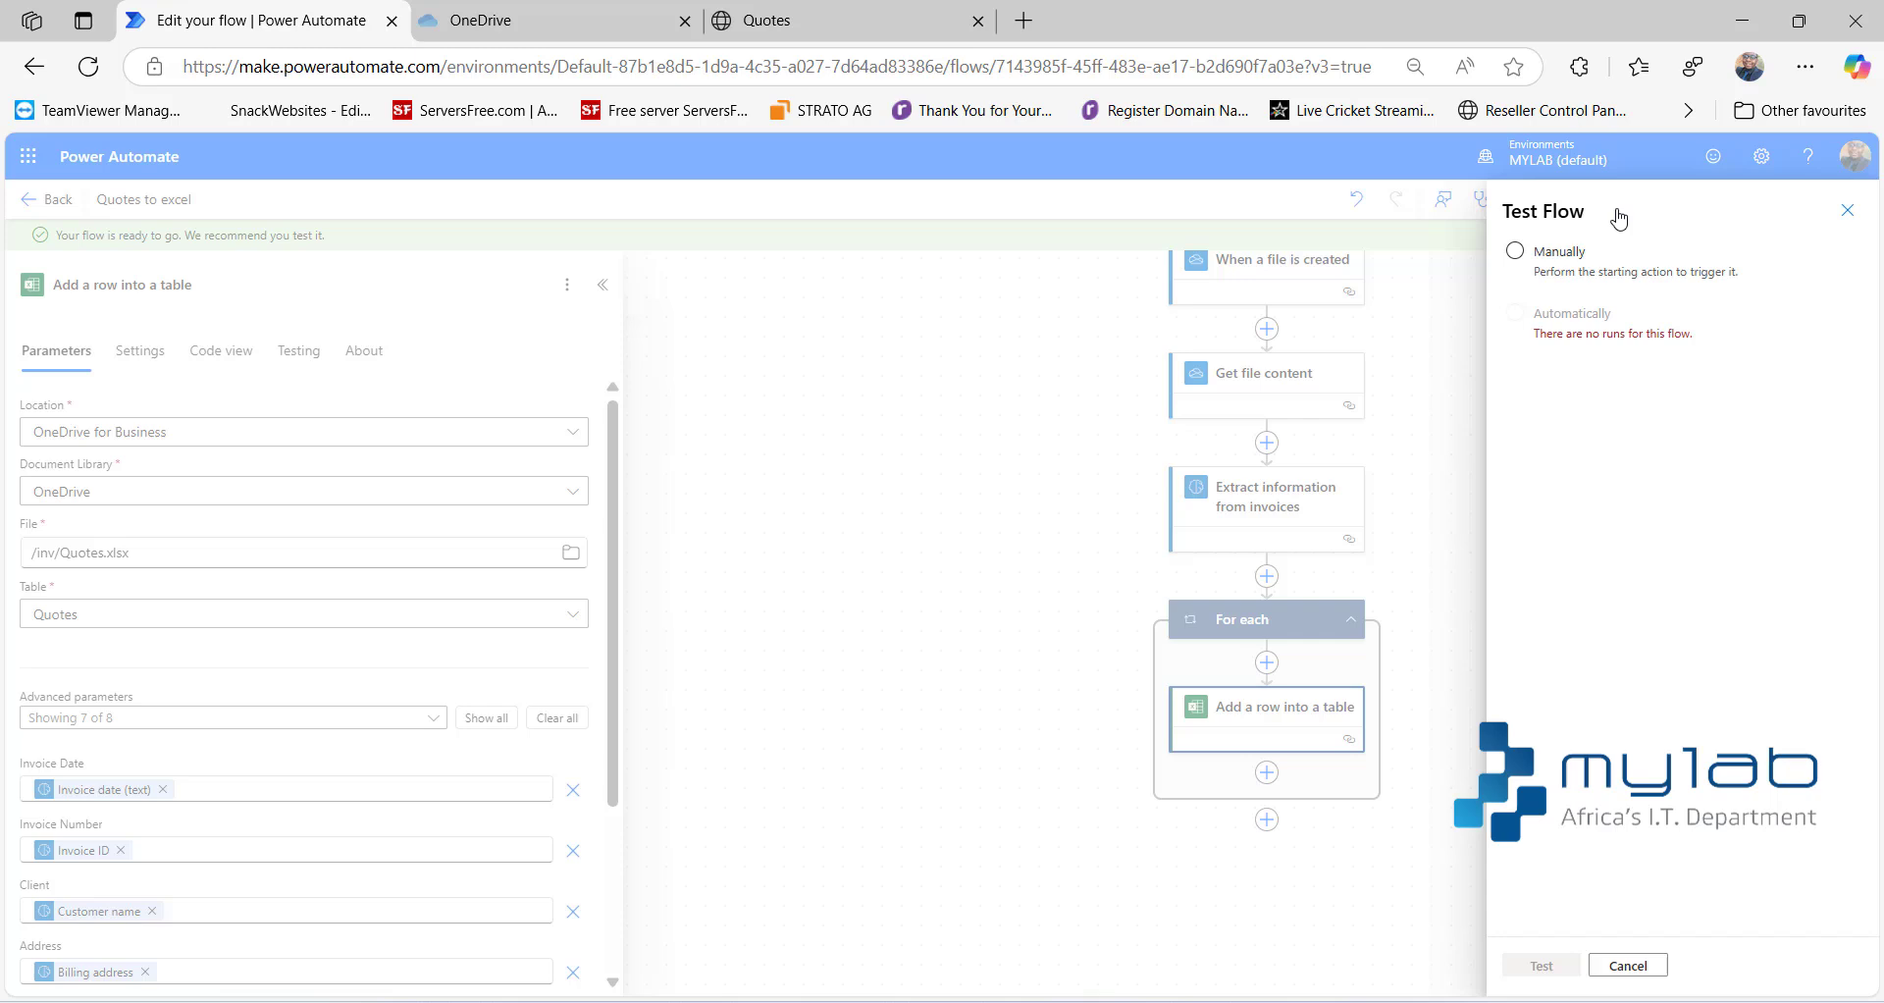
click(1853, 214)
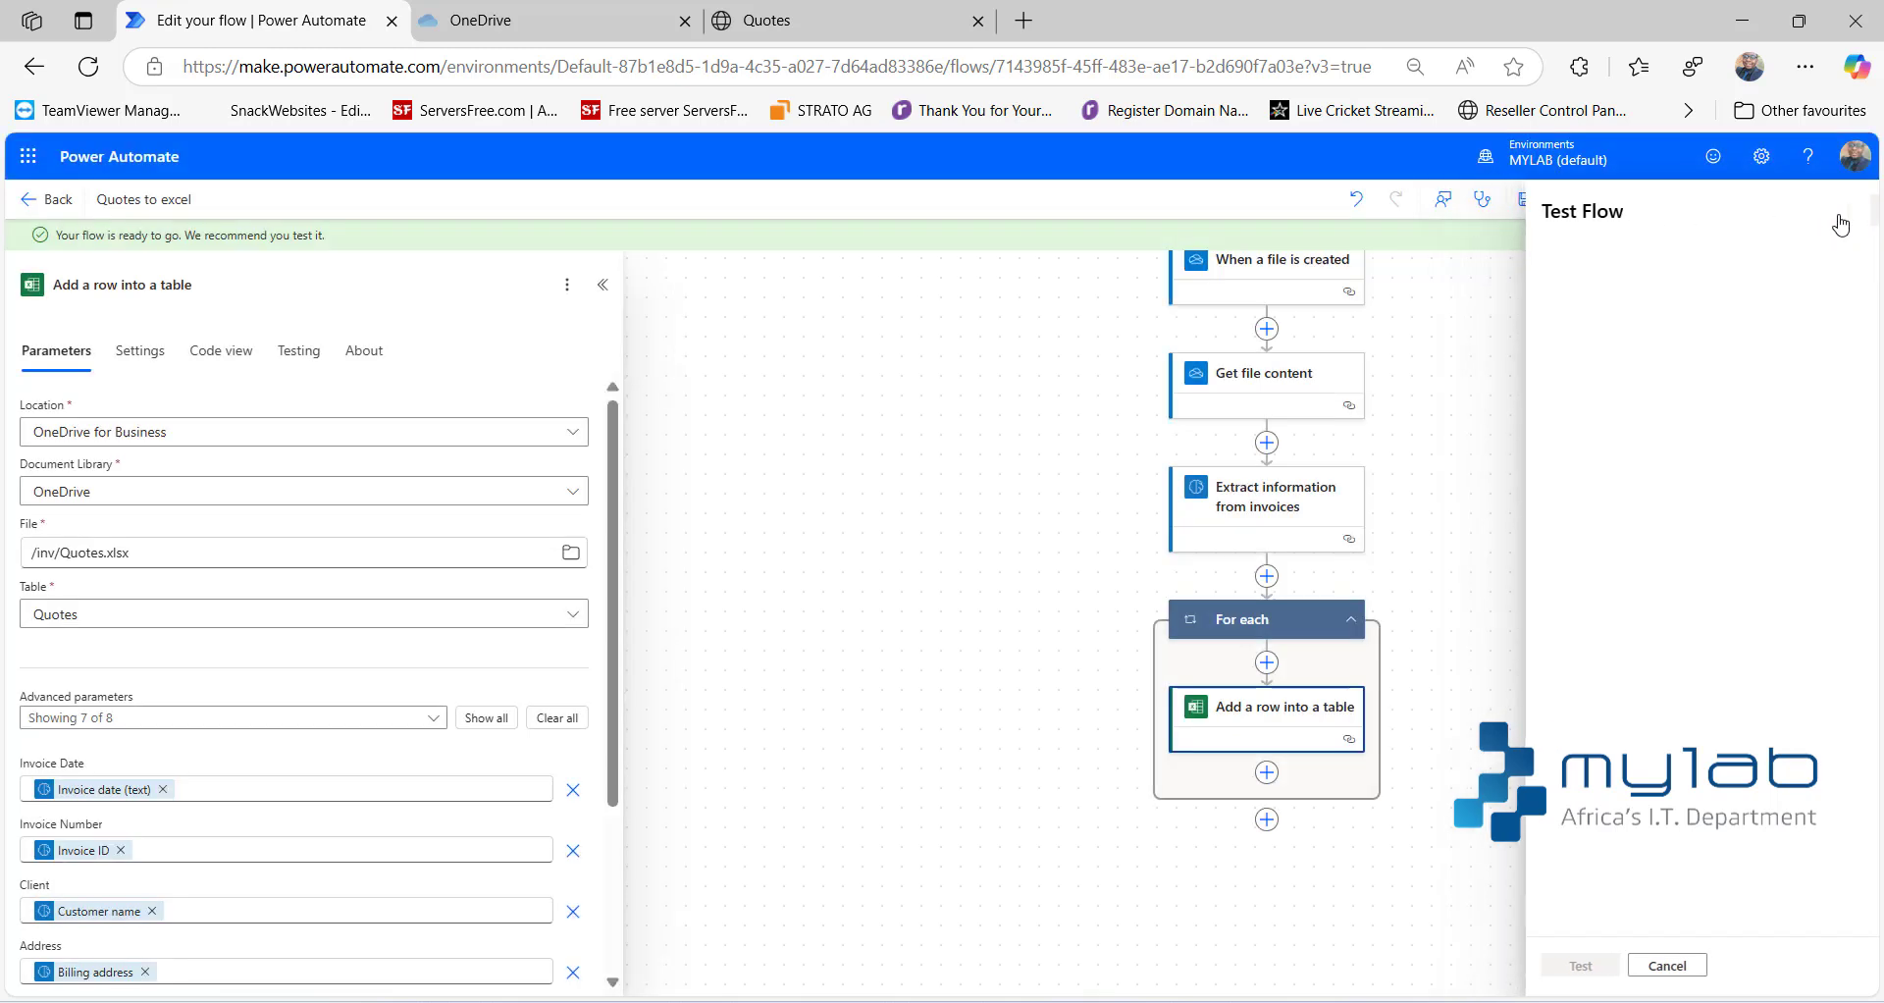
- Set the When a file is created trigger to check for items every 15 seconds and save the flow
click(1308, 287)
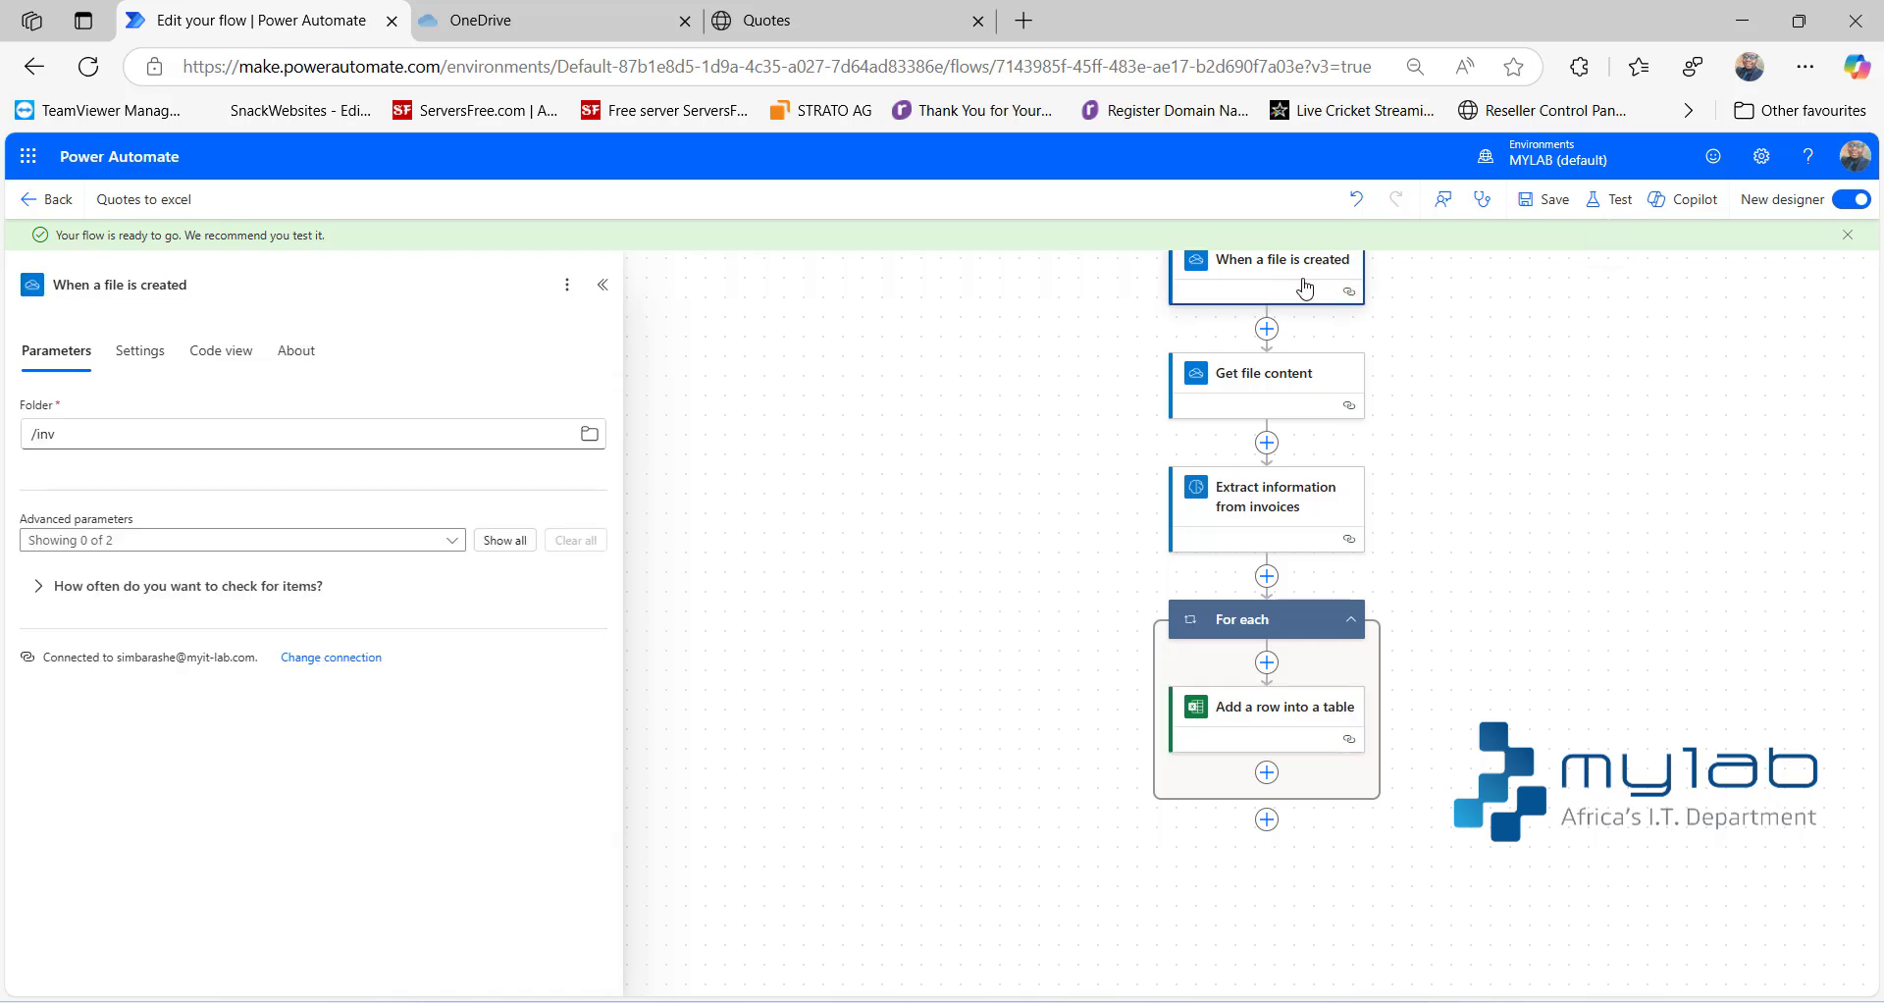
click(39, 588)
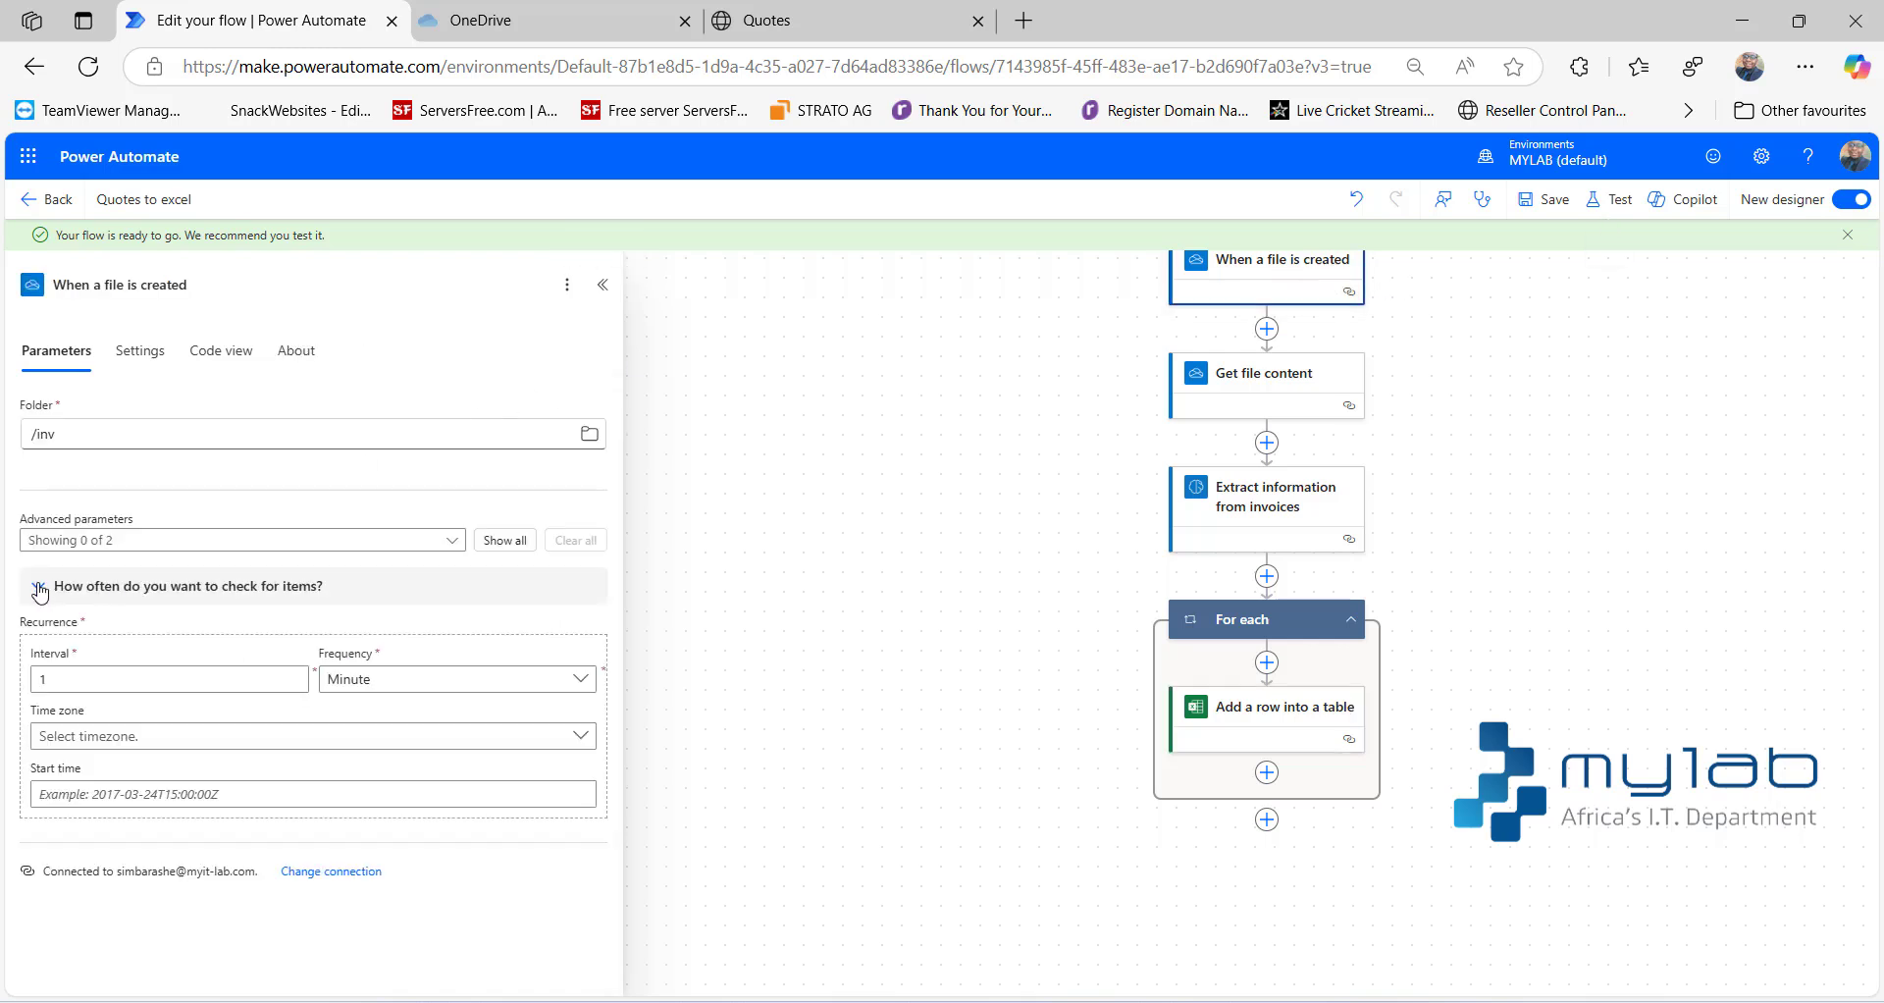
click(146, 669)
text(5)
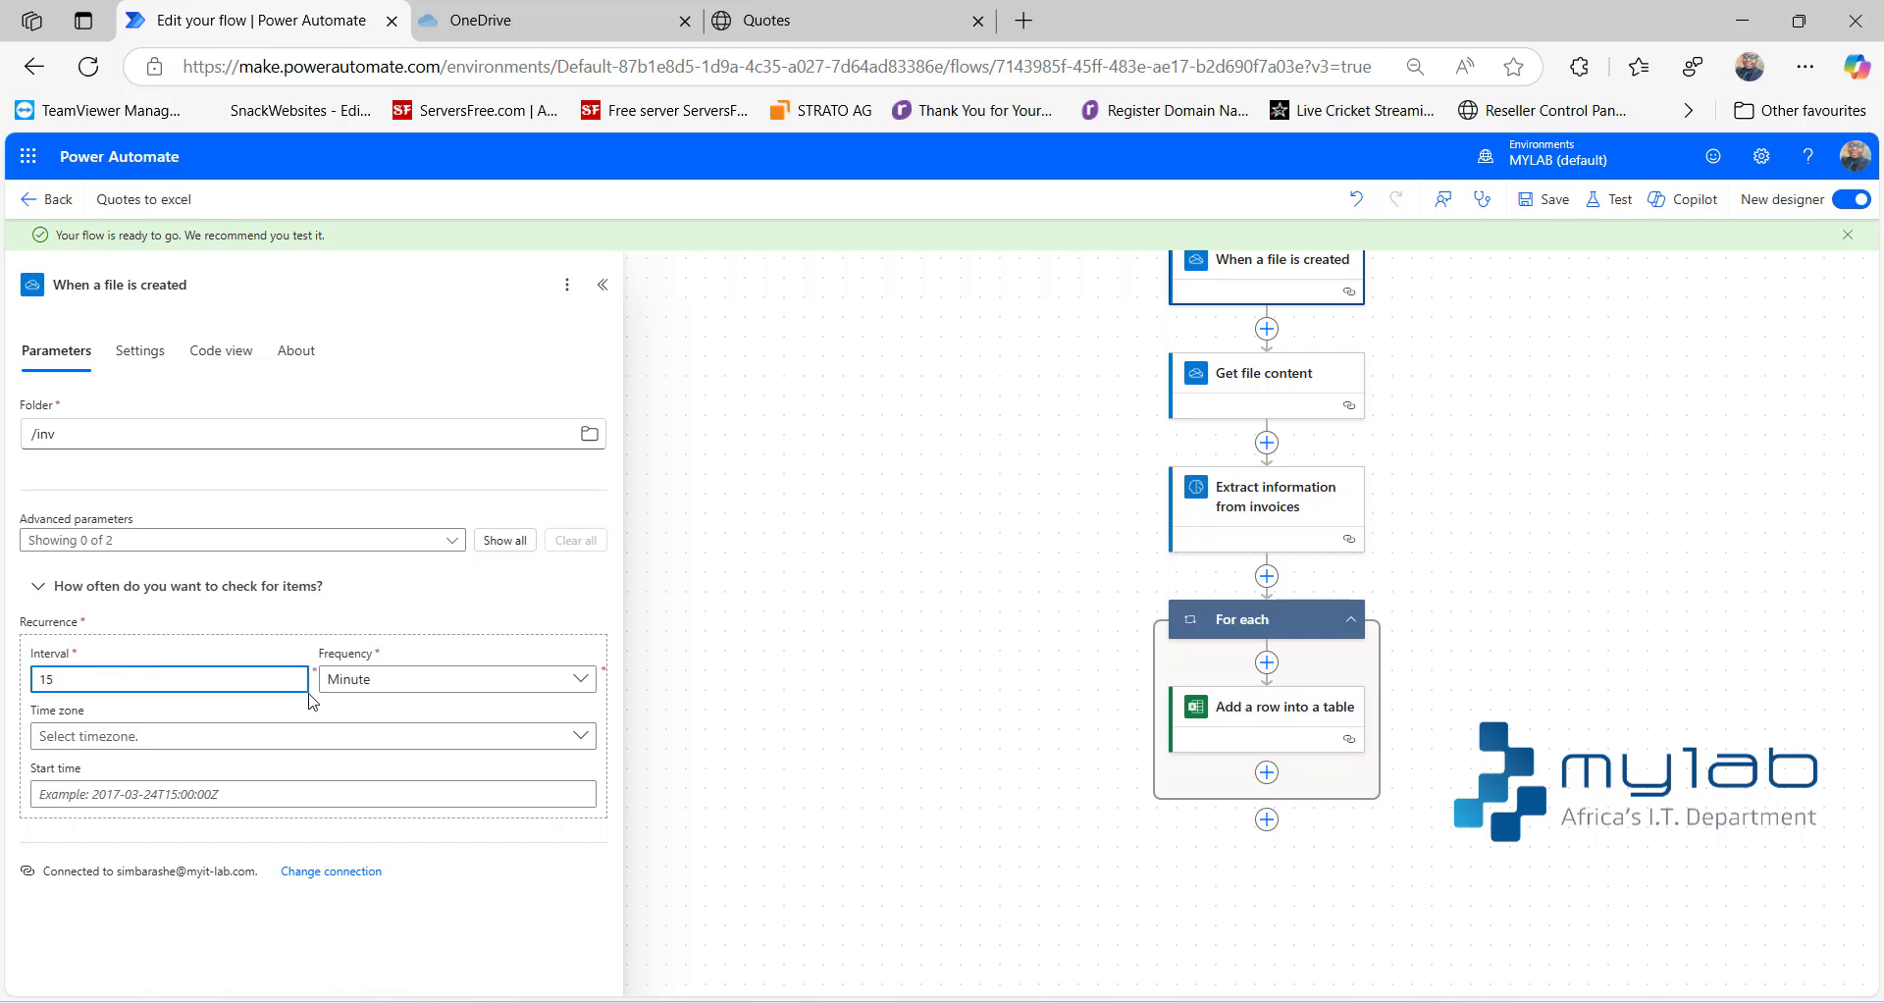
key(Tab)
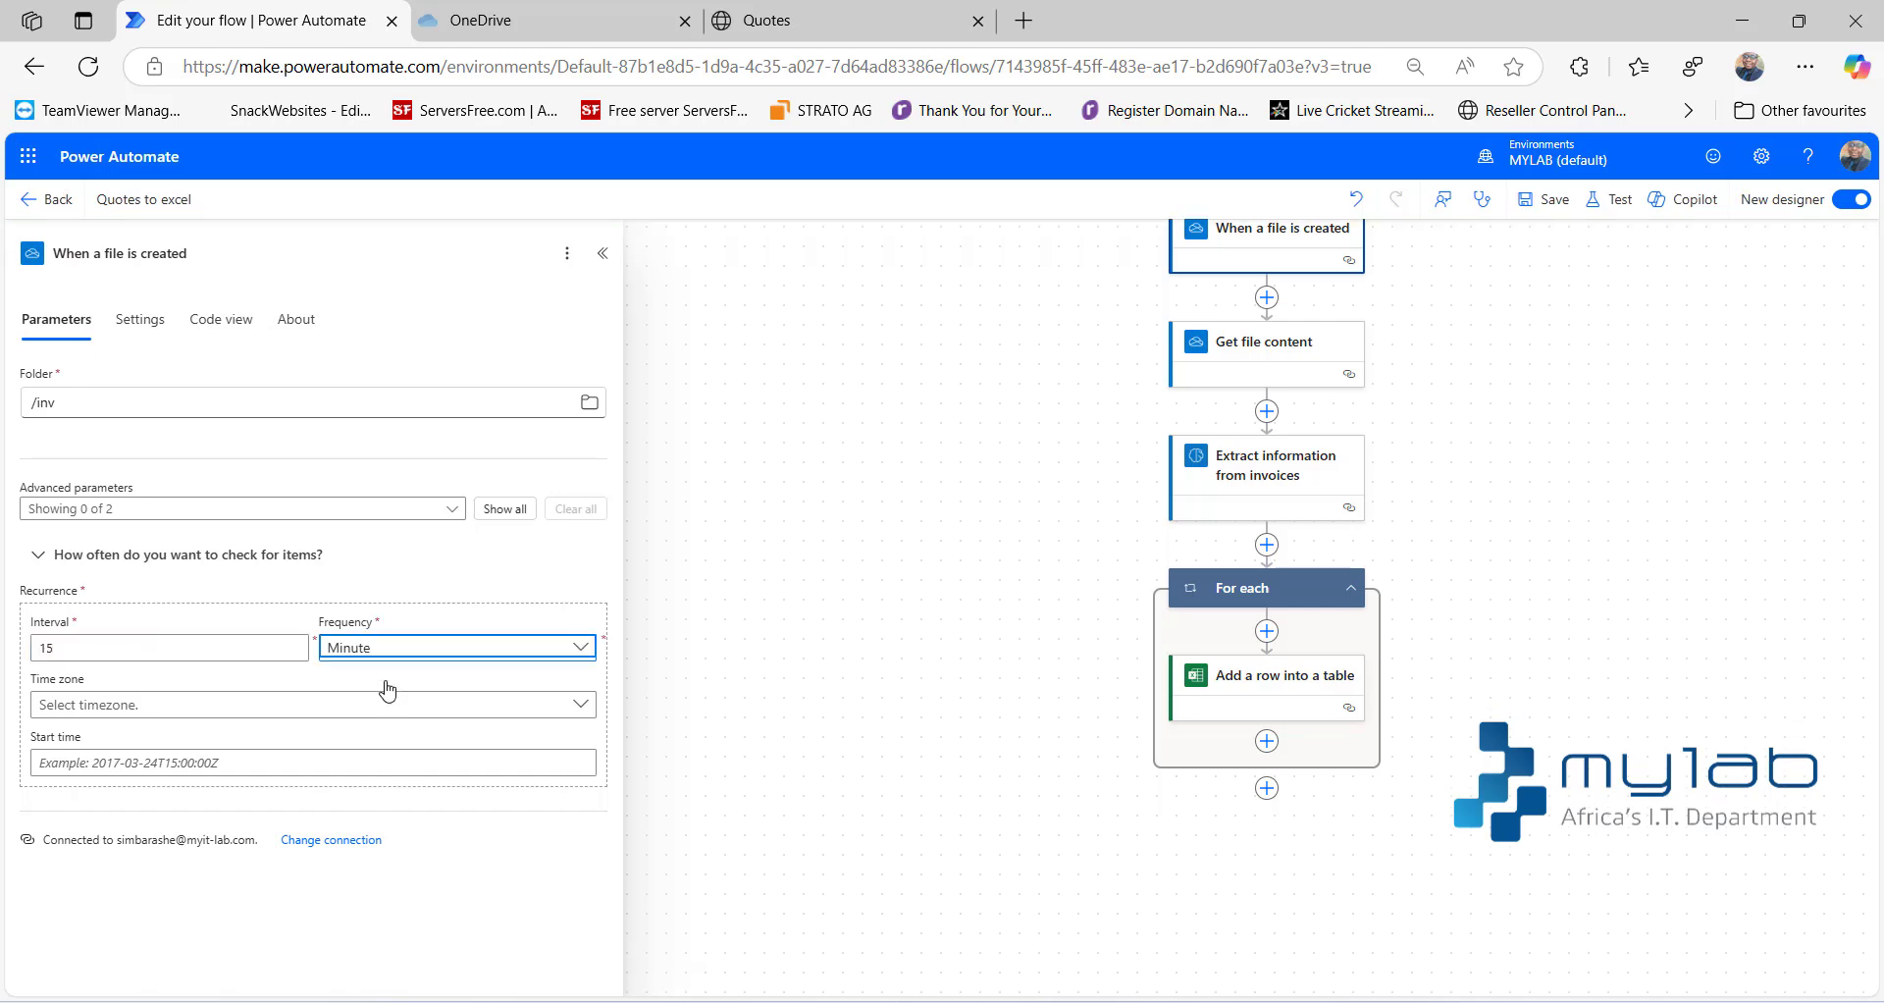
click(580, 657)
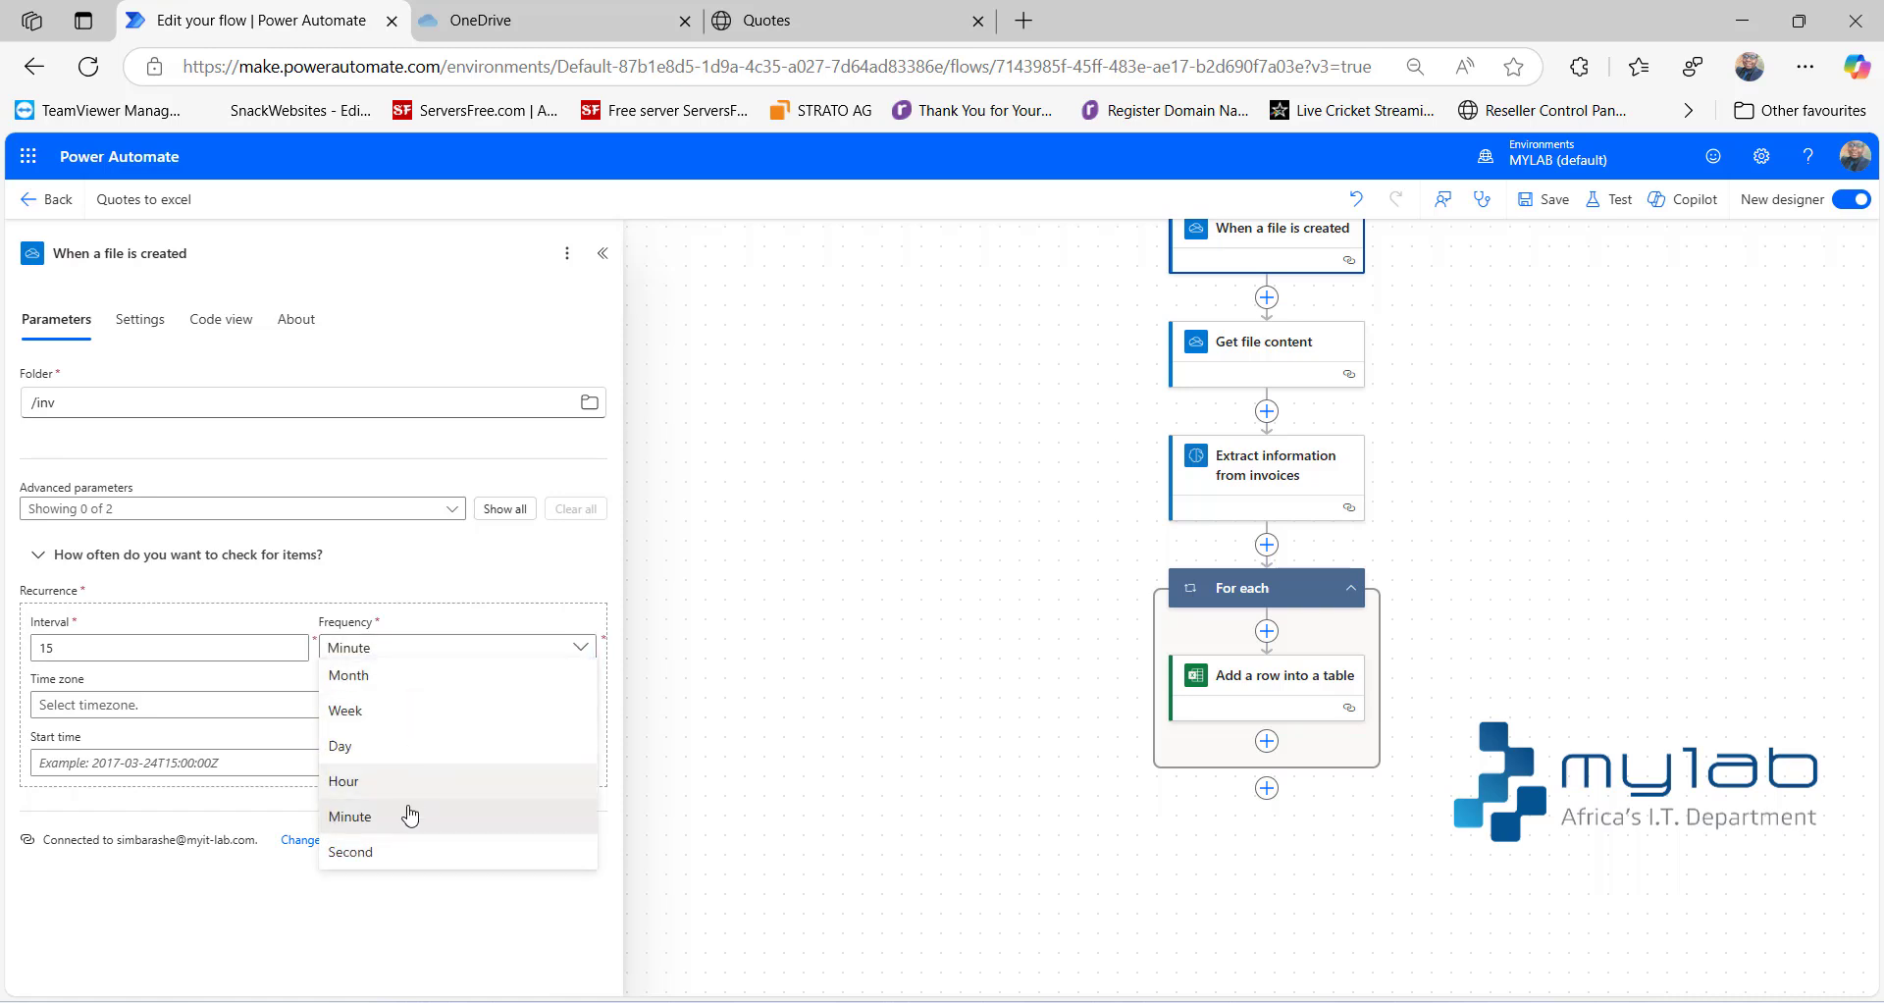
click(393, 850)
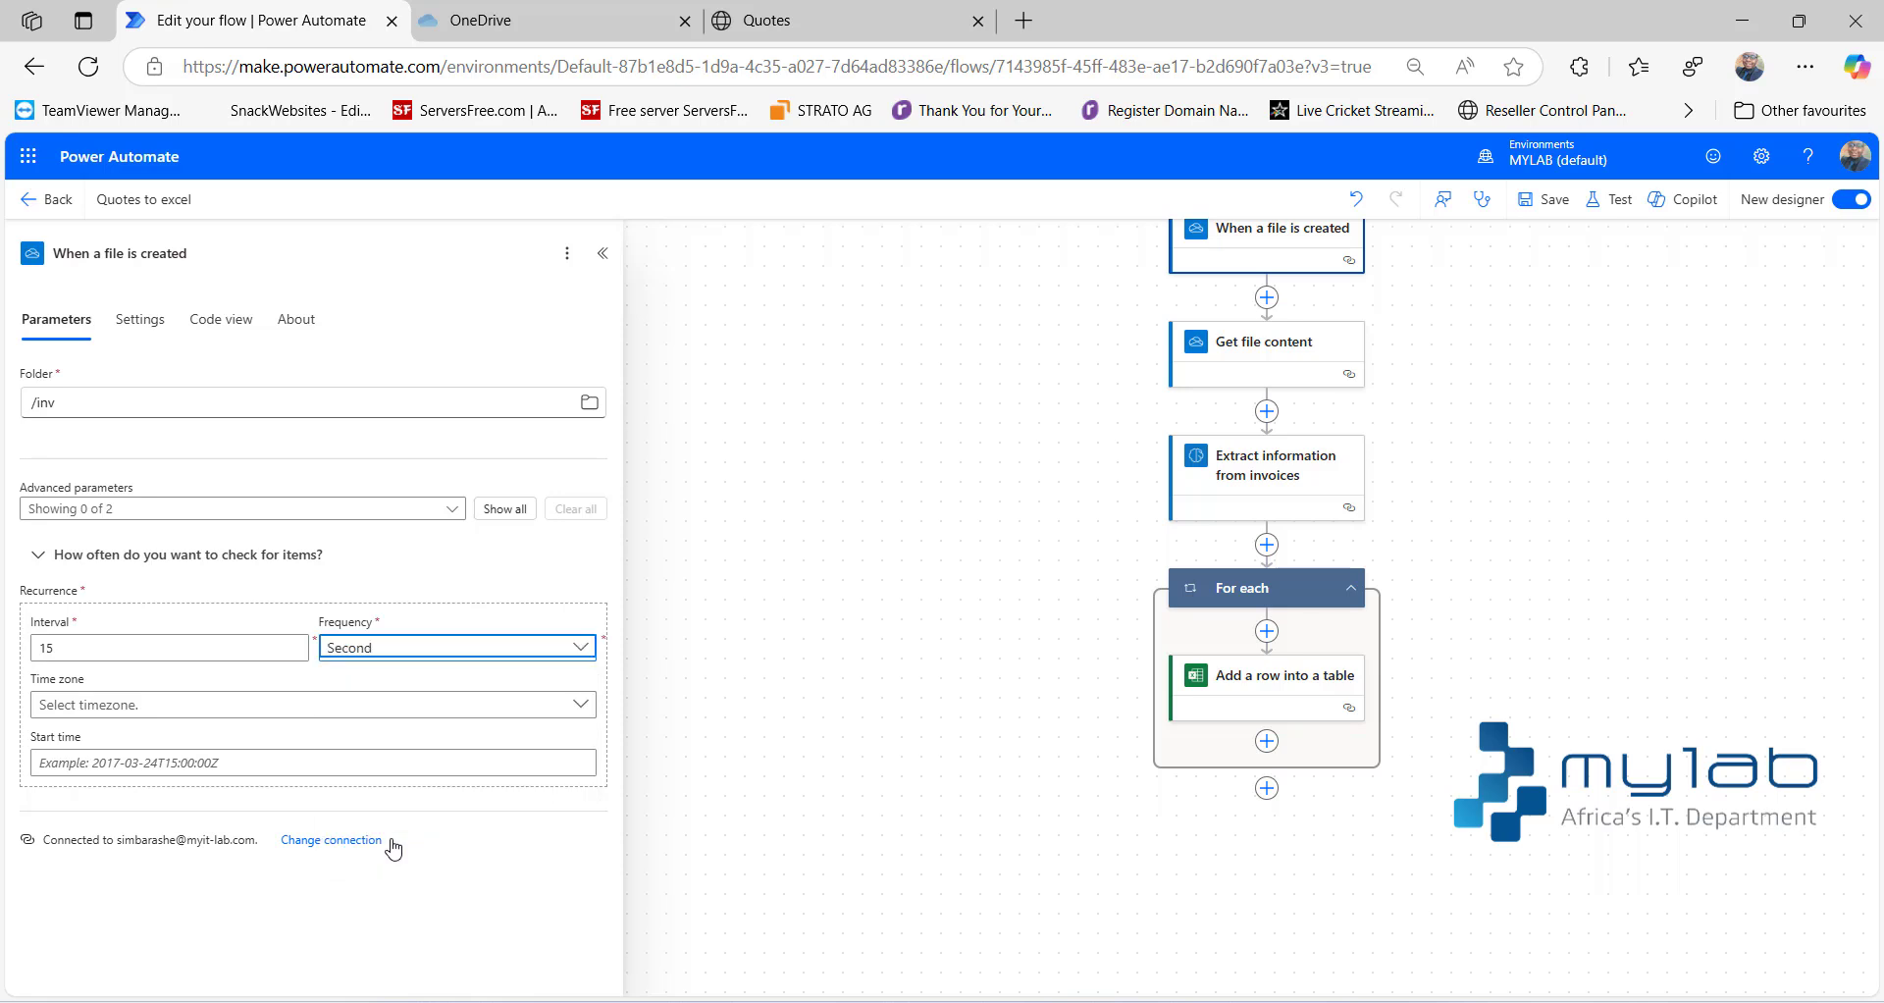
click(1548, 199)
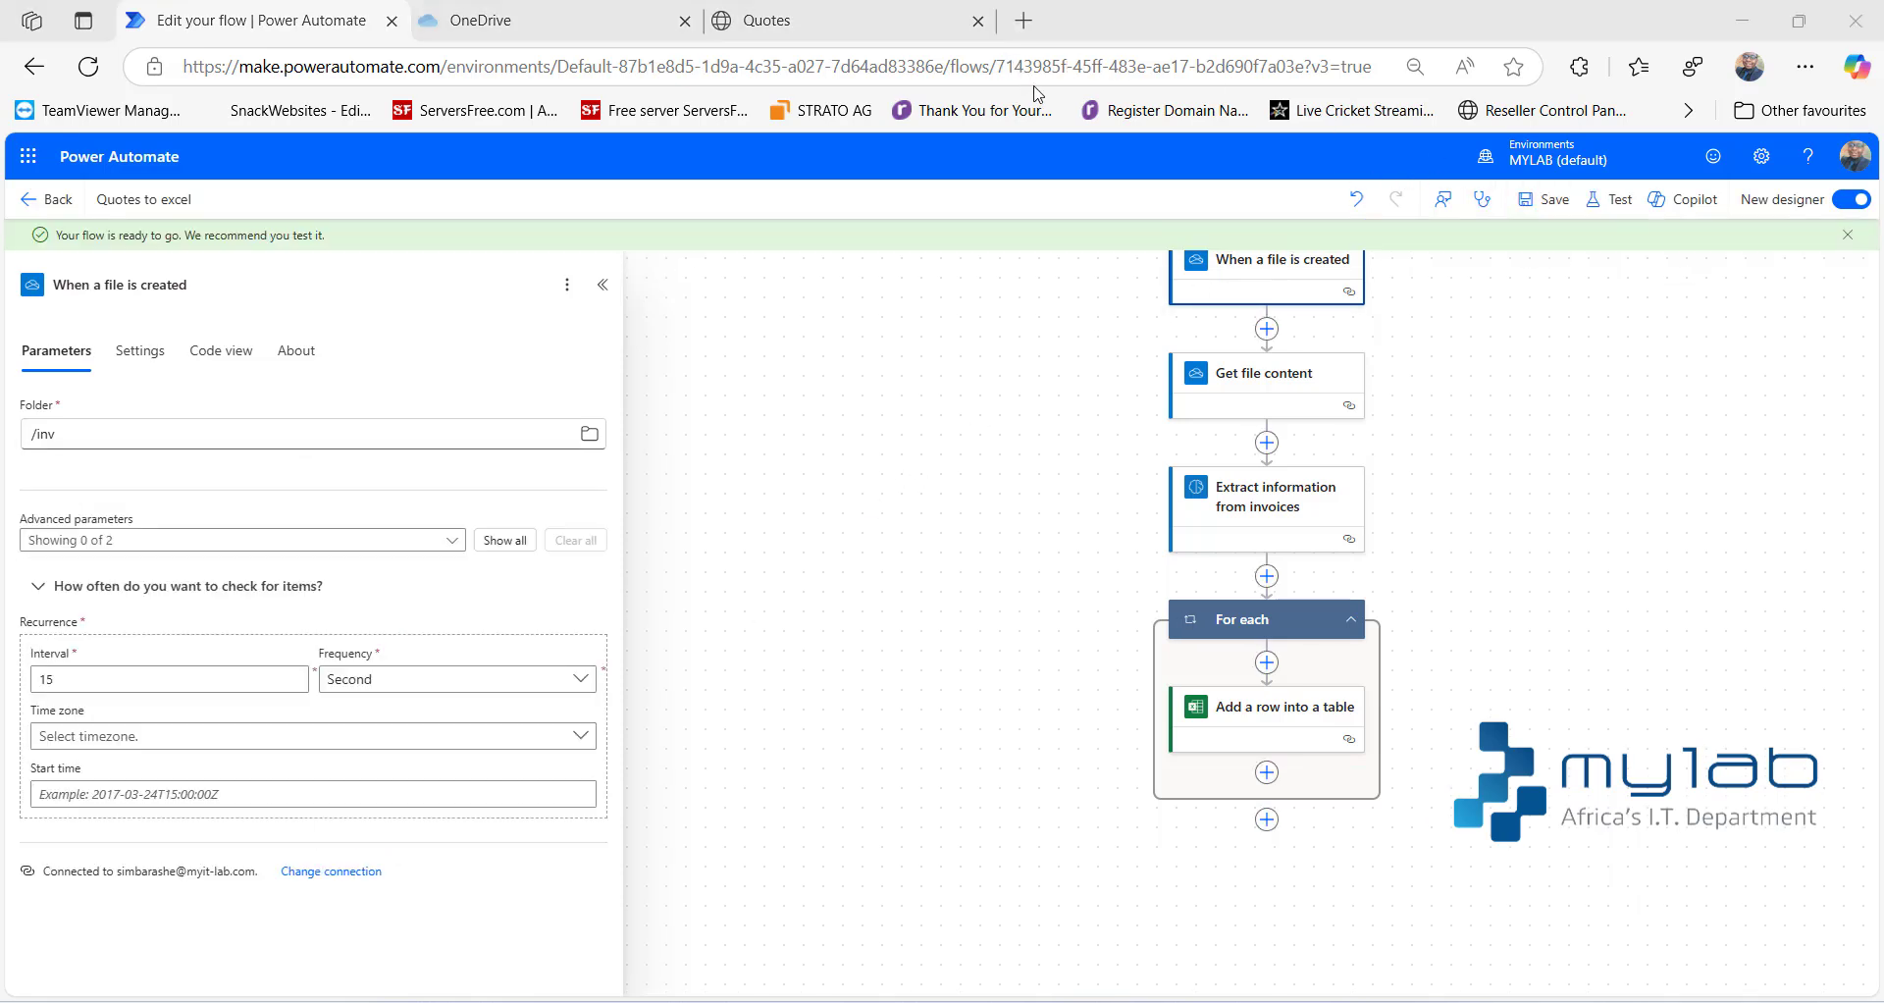
- Start a manual test of the flow and switch to the inv folder in OneDrive
click(1609, 211)
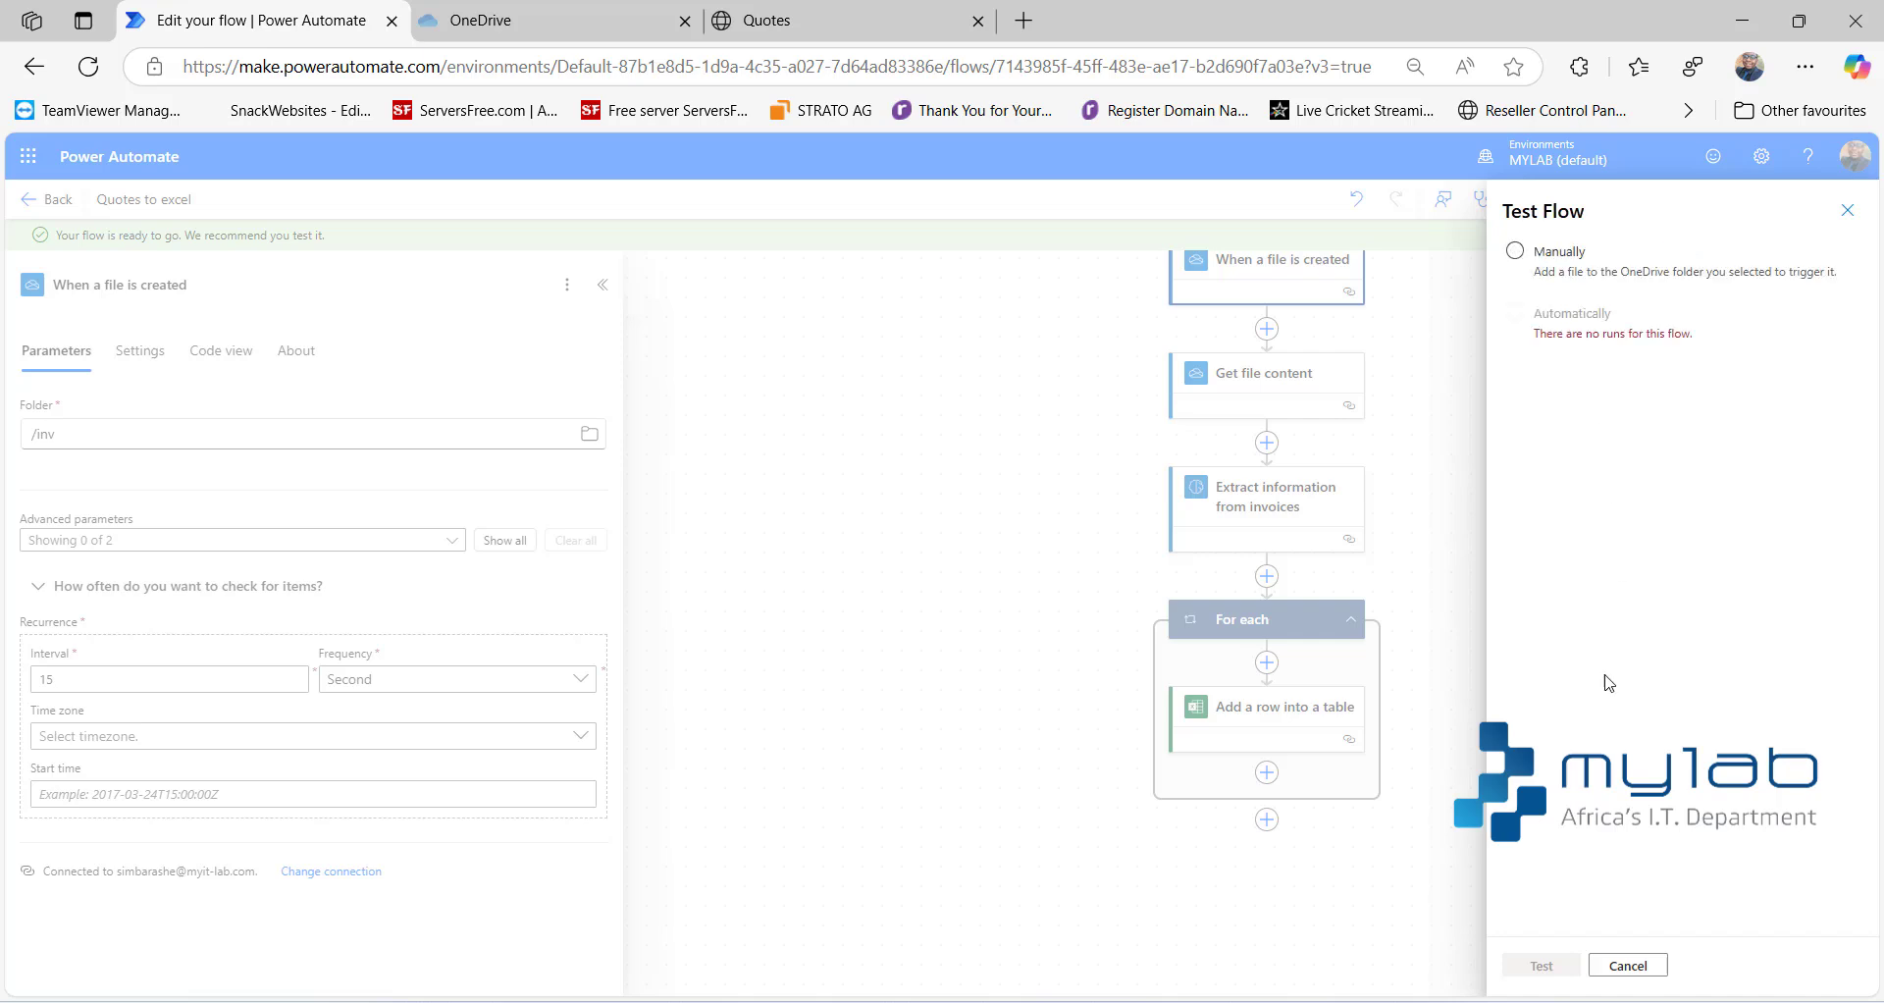
click(1539, 287)
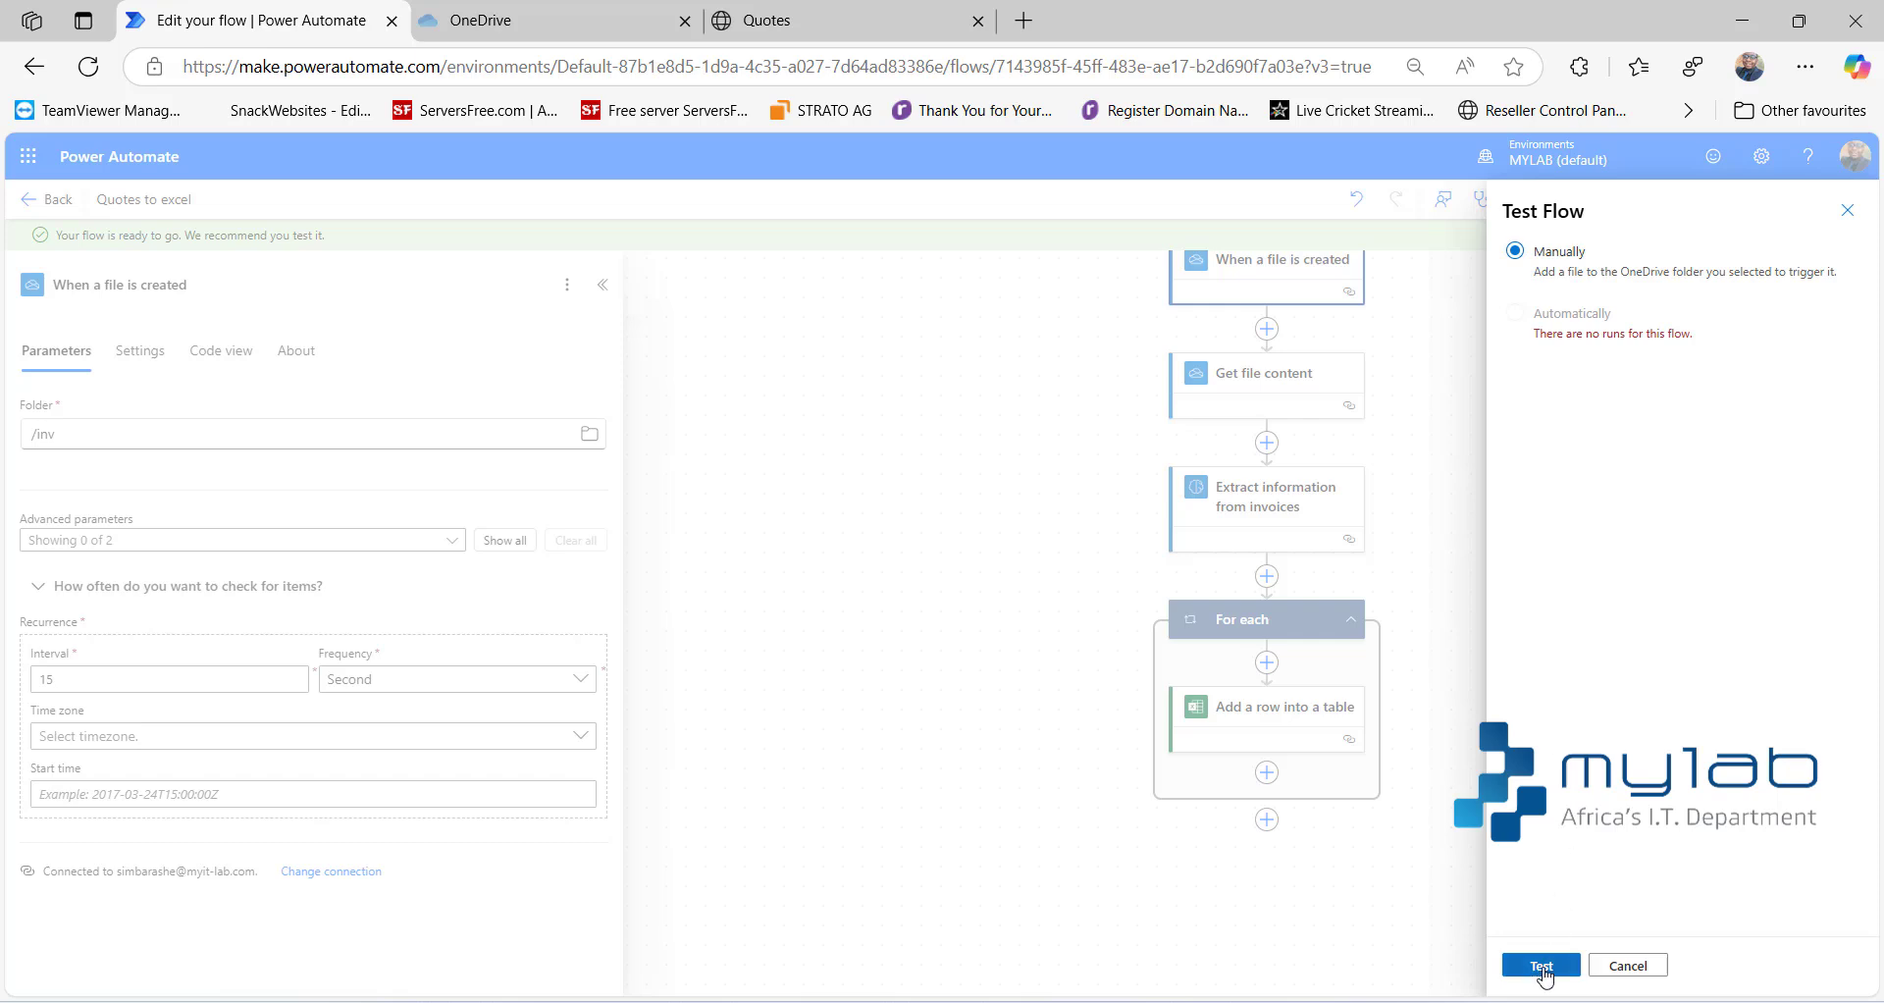
click(1542, 967)
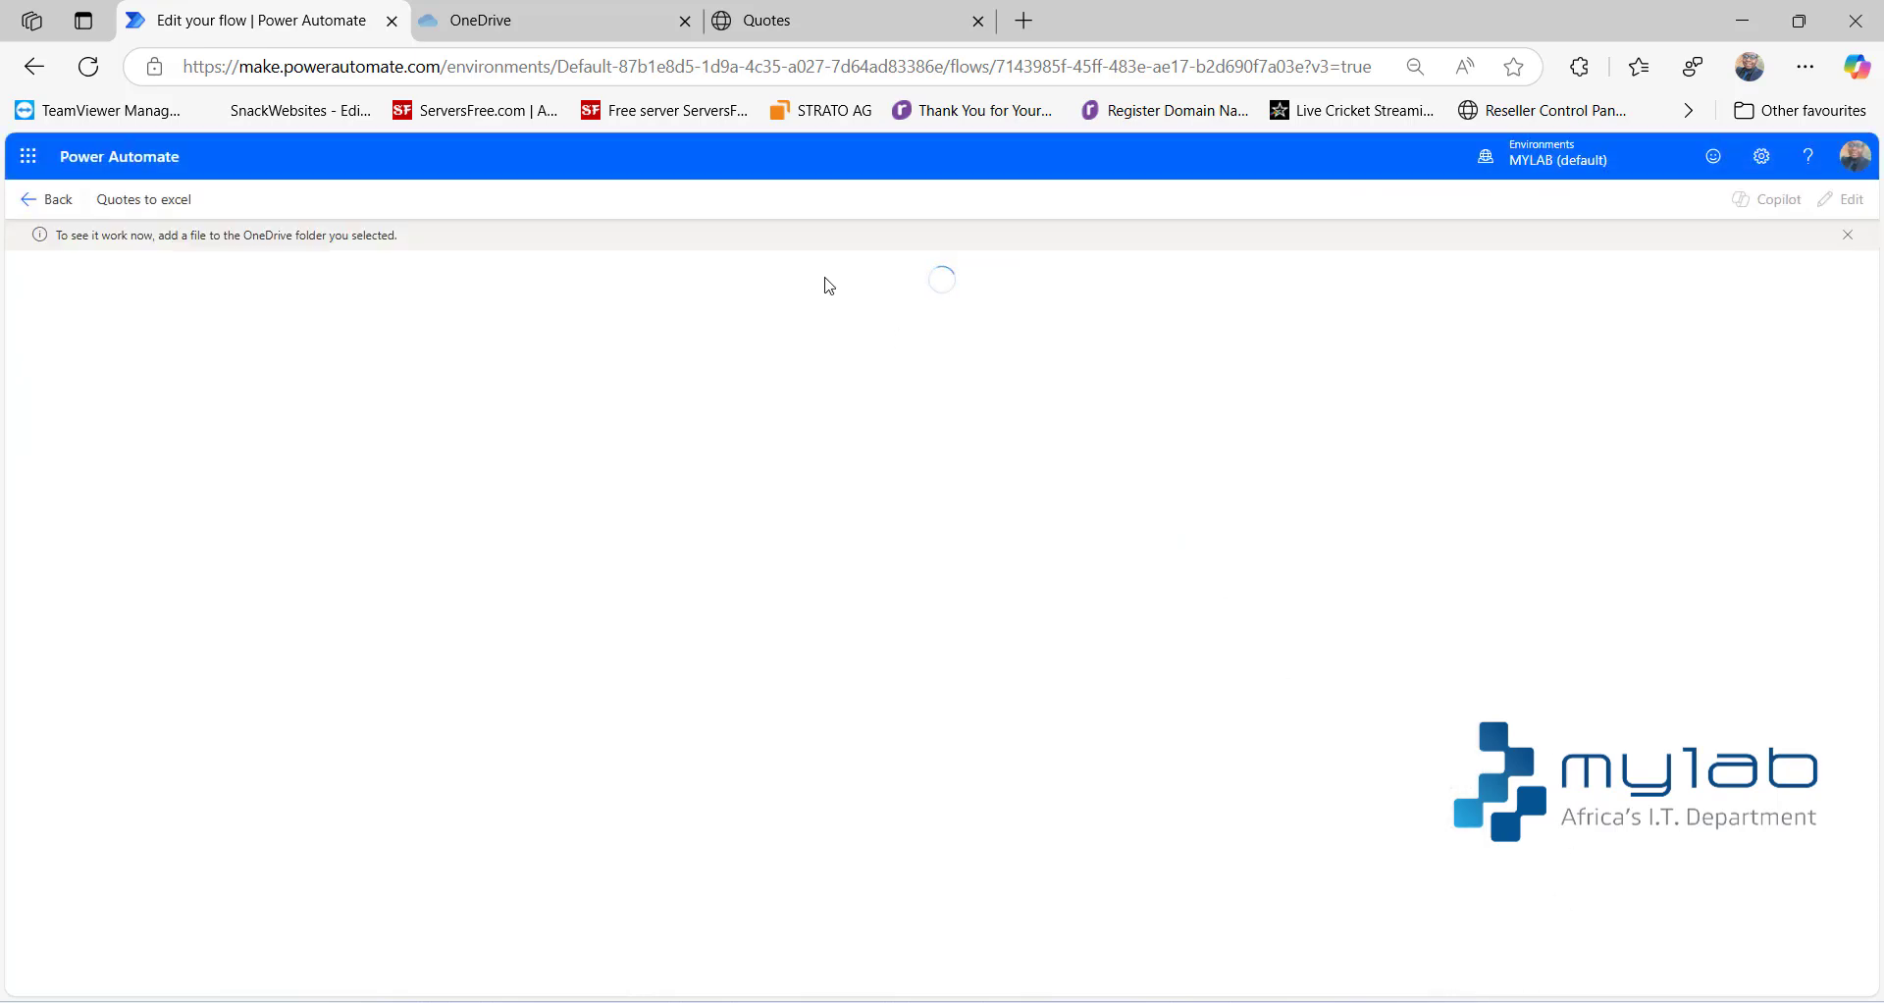
click(493, 25)
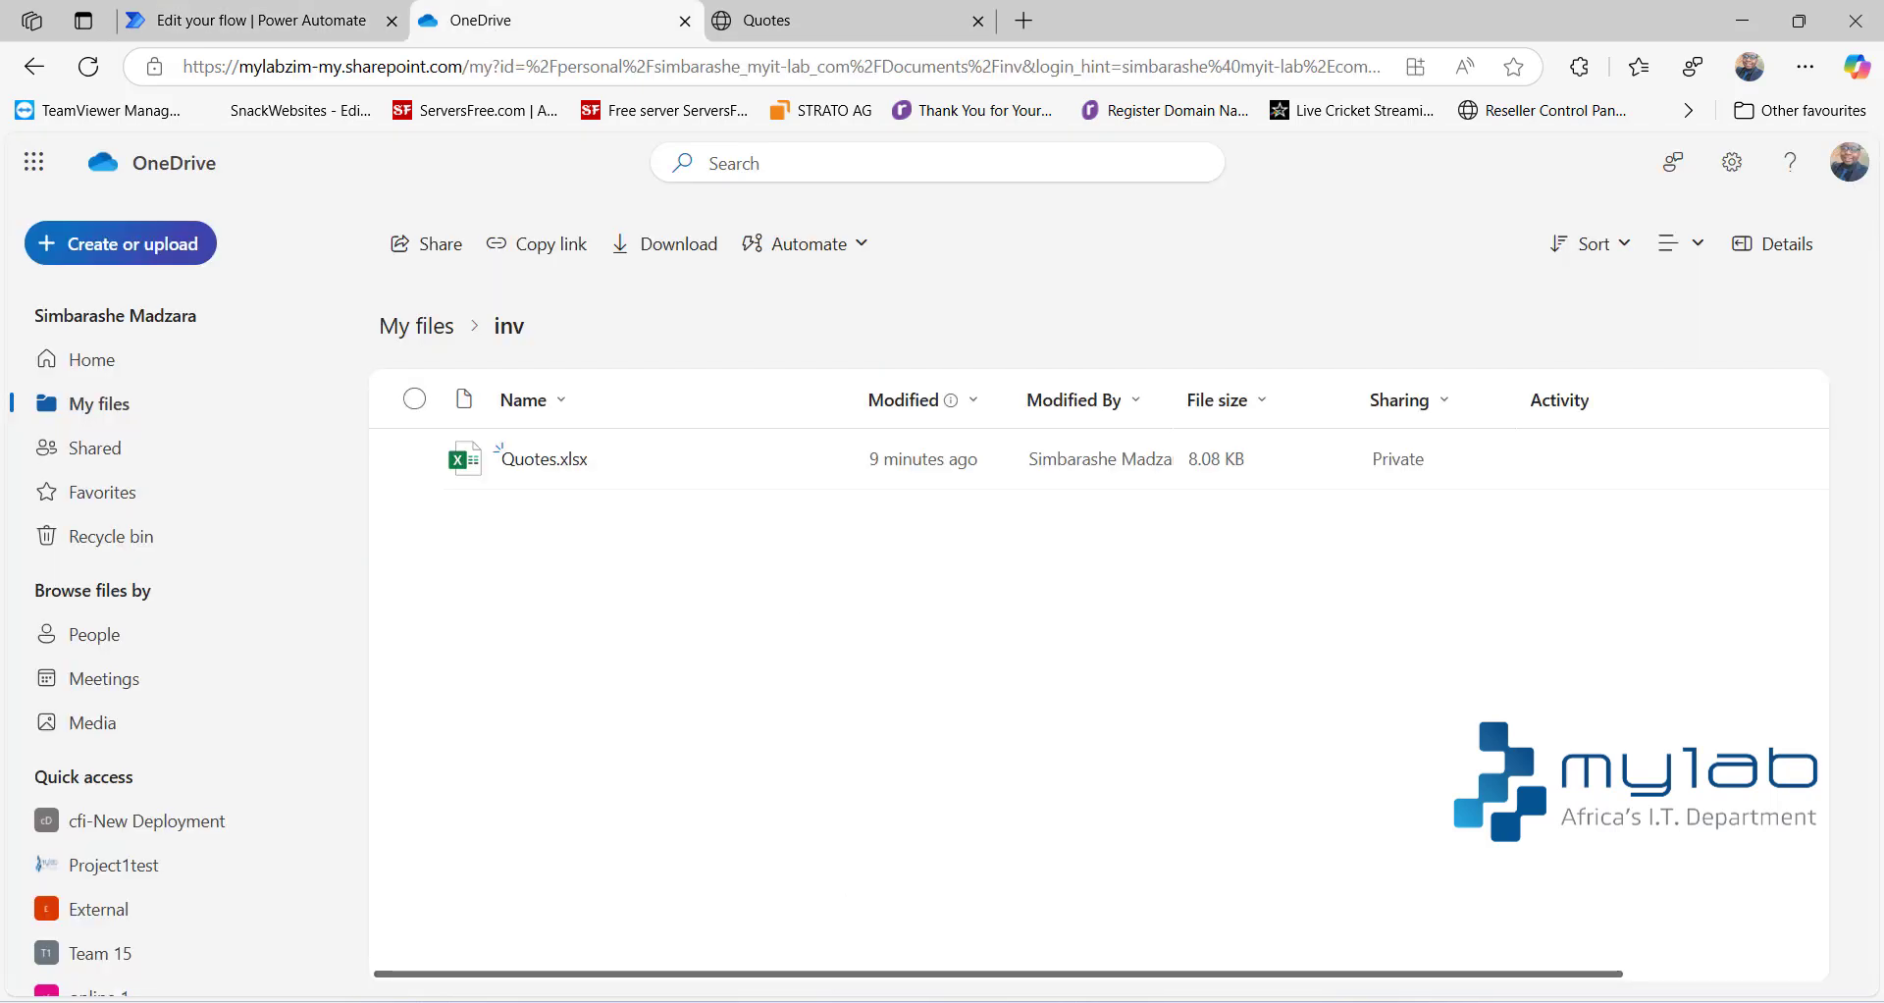
- Upload Estimate_64_2025-05-15.pdf from the Downloads folder to the OneDrive inv folder, then return to Power Automate to check the test run
mouse_move(790, 999)
click(808, 922)
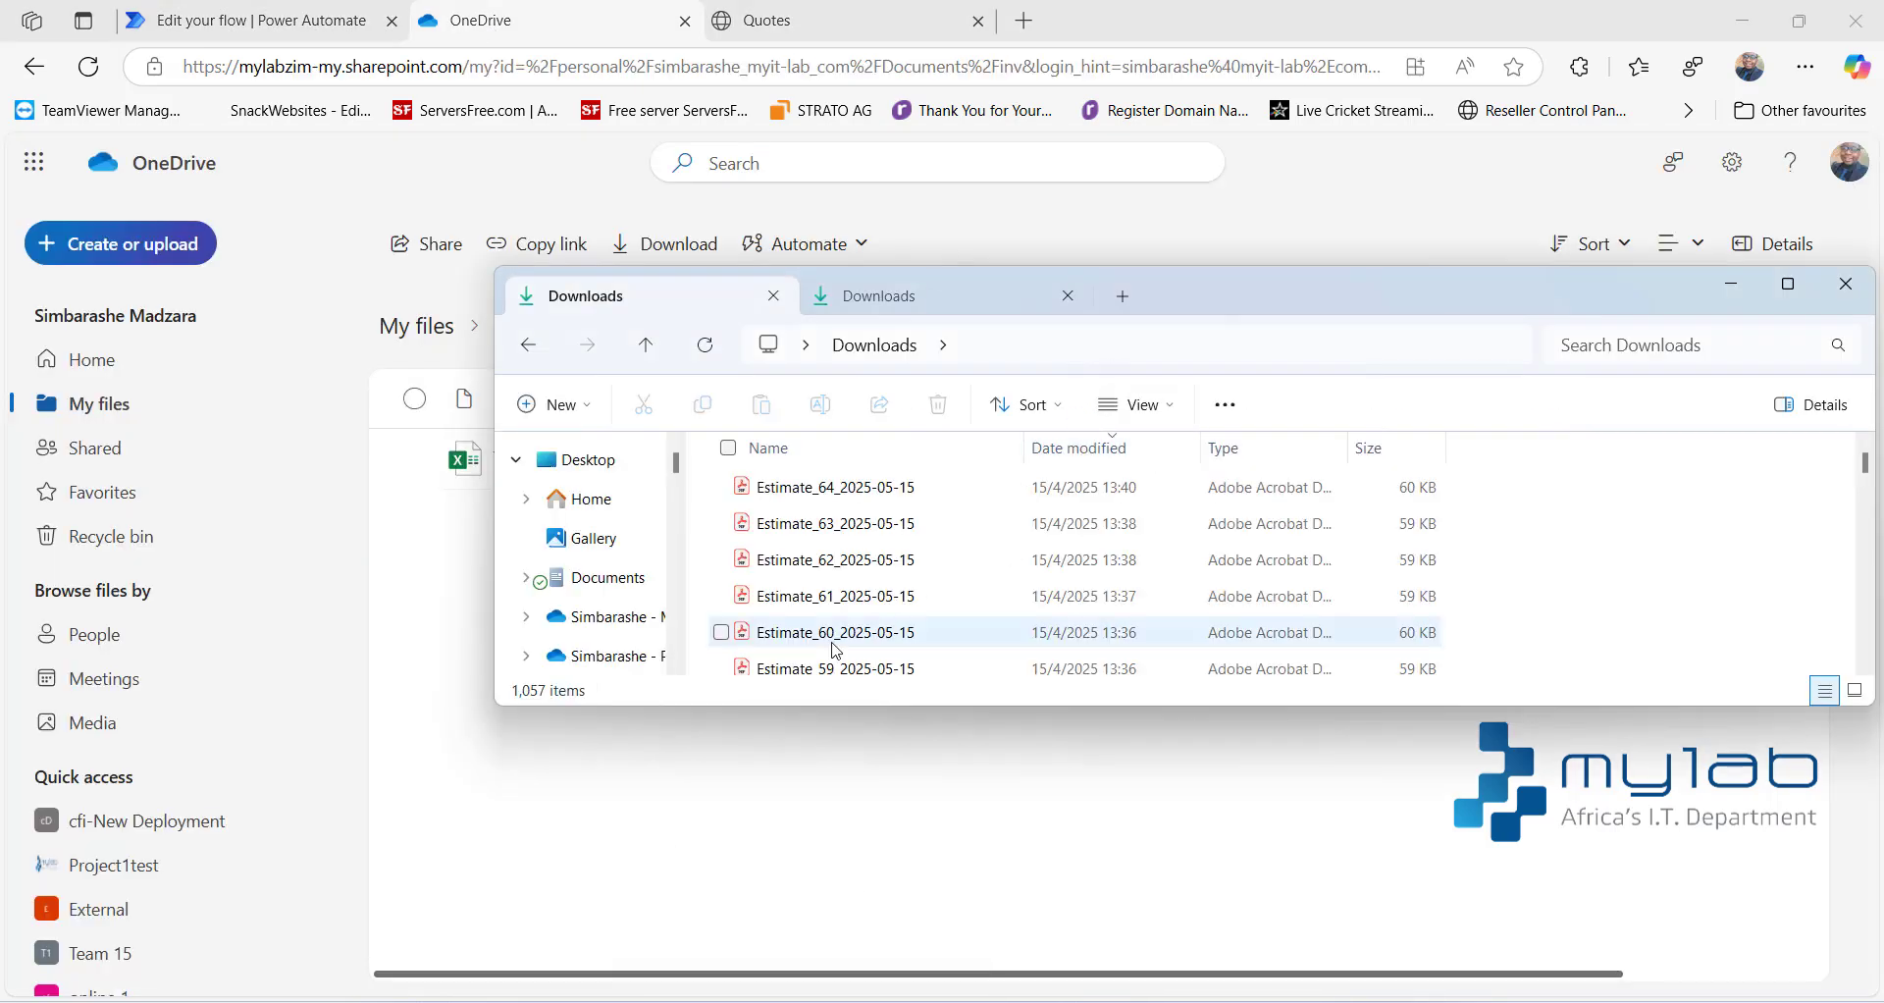
drag(834, 488, 805, 845)
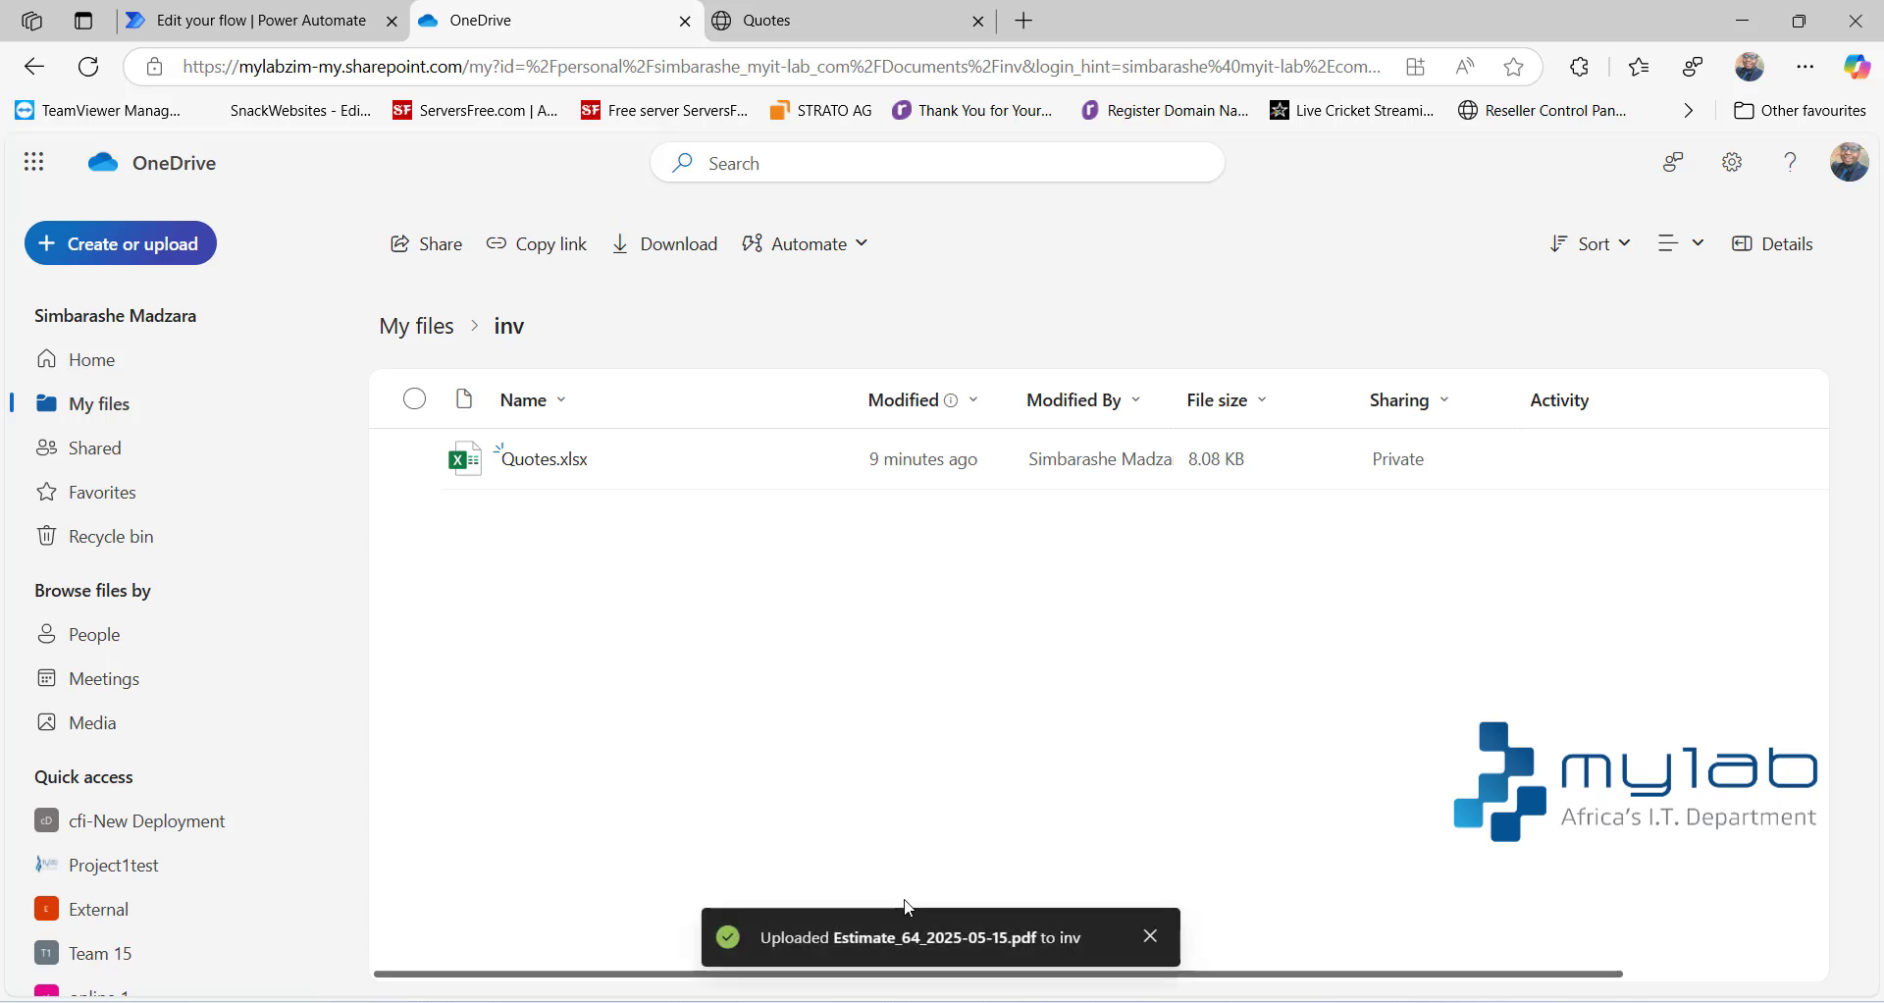
click(248, 18)
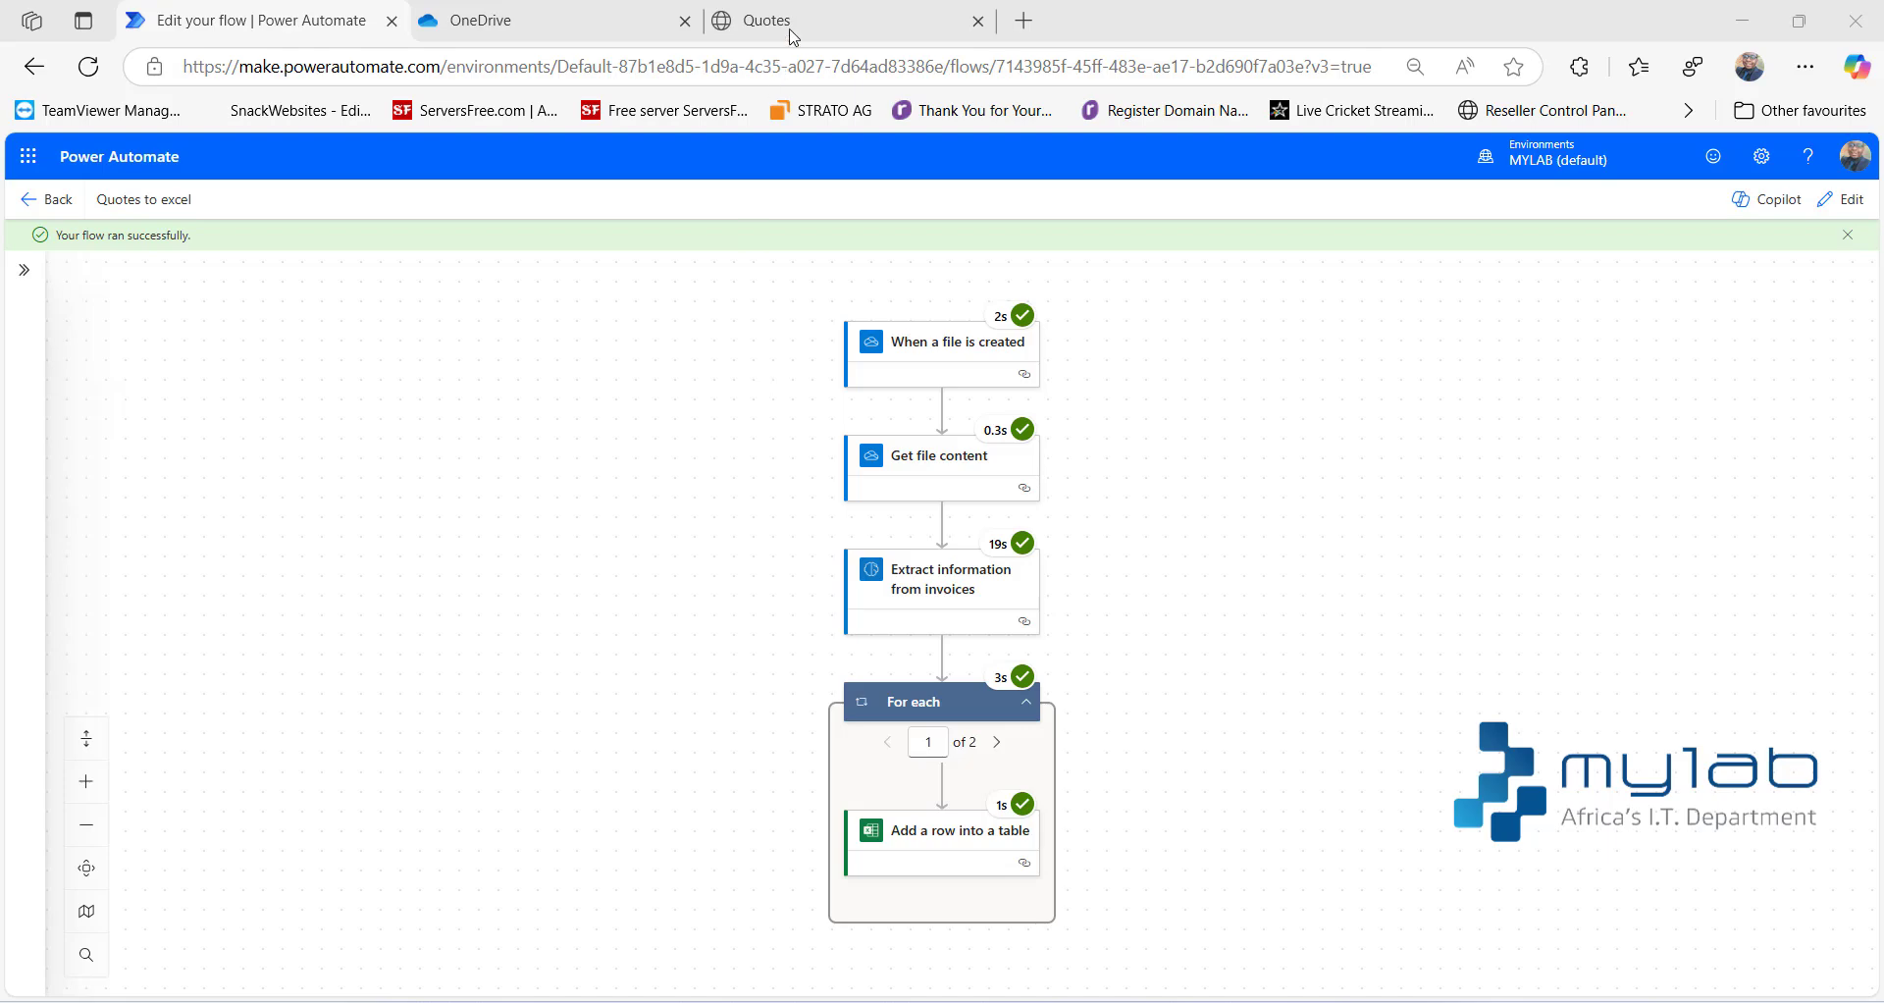
- Switch to the Quotes workbook and examine the table rows the flow added for the uploaded estimate
click(800, 18)
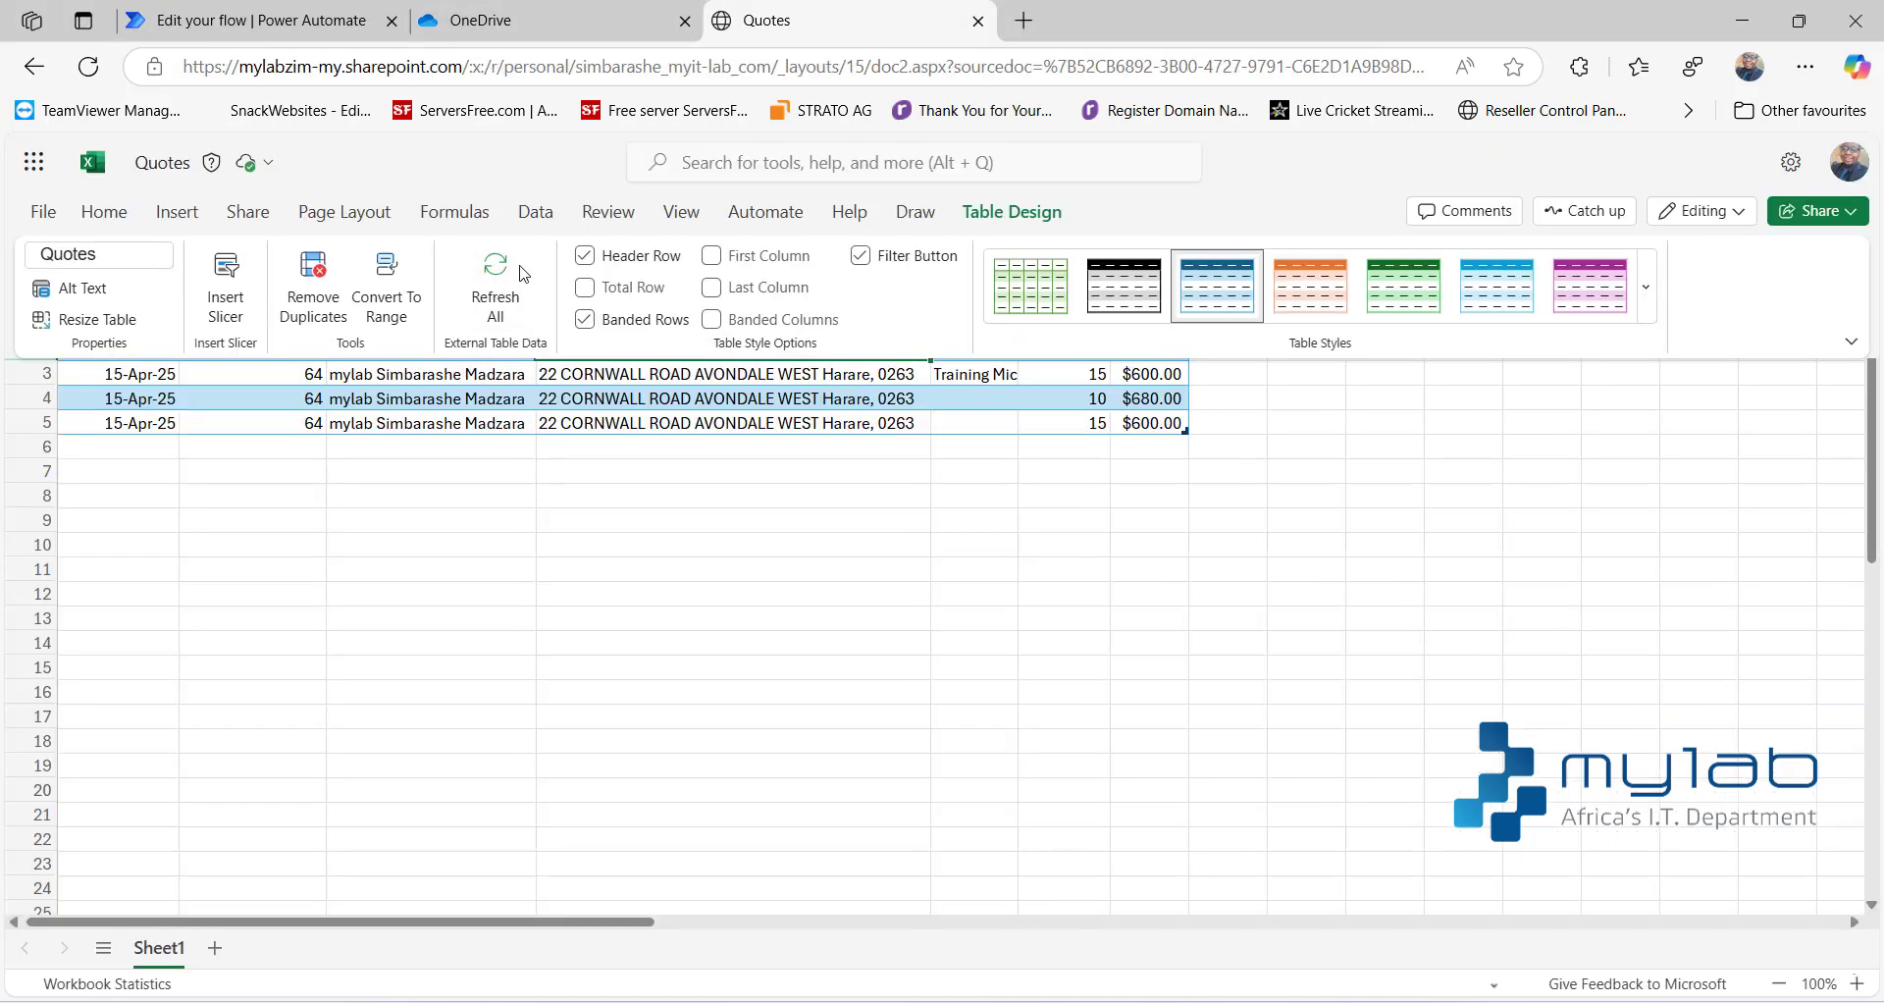
click(449, 417)
key(Up)
key(Up)
key(Up)
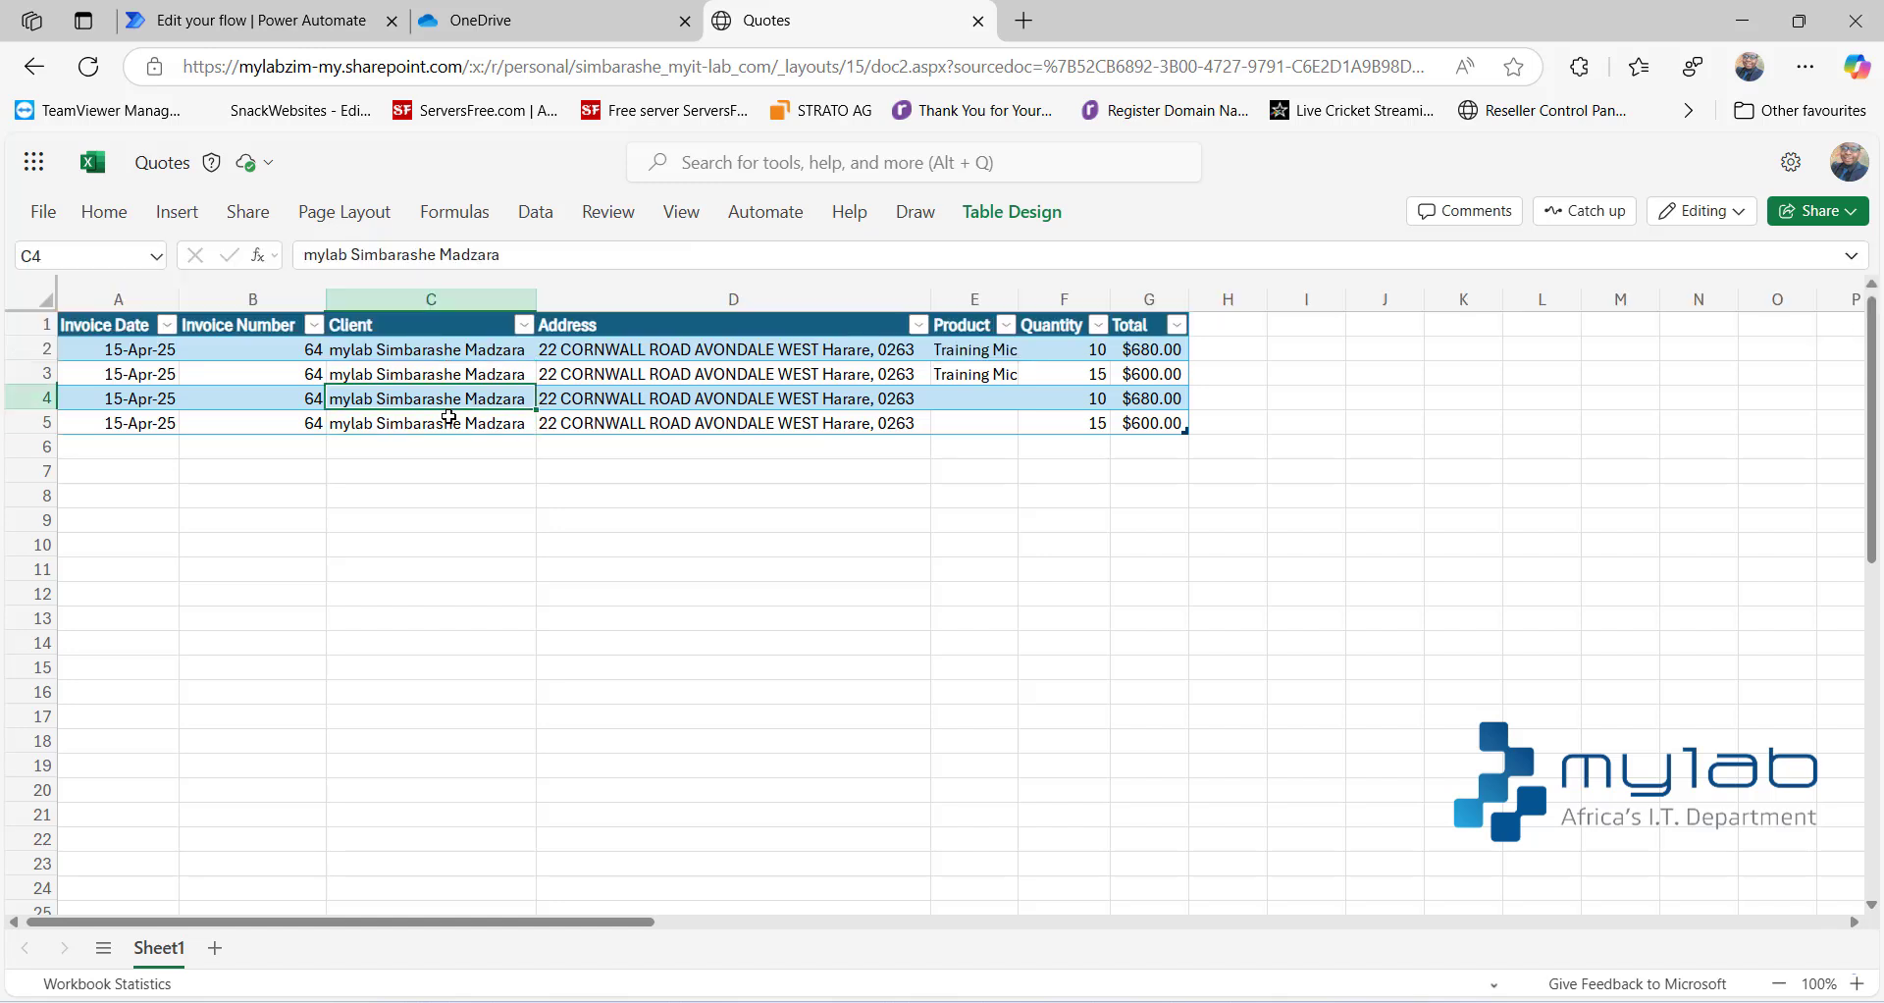
key(Down)
key(Down)
key(Down)
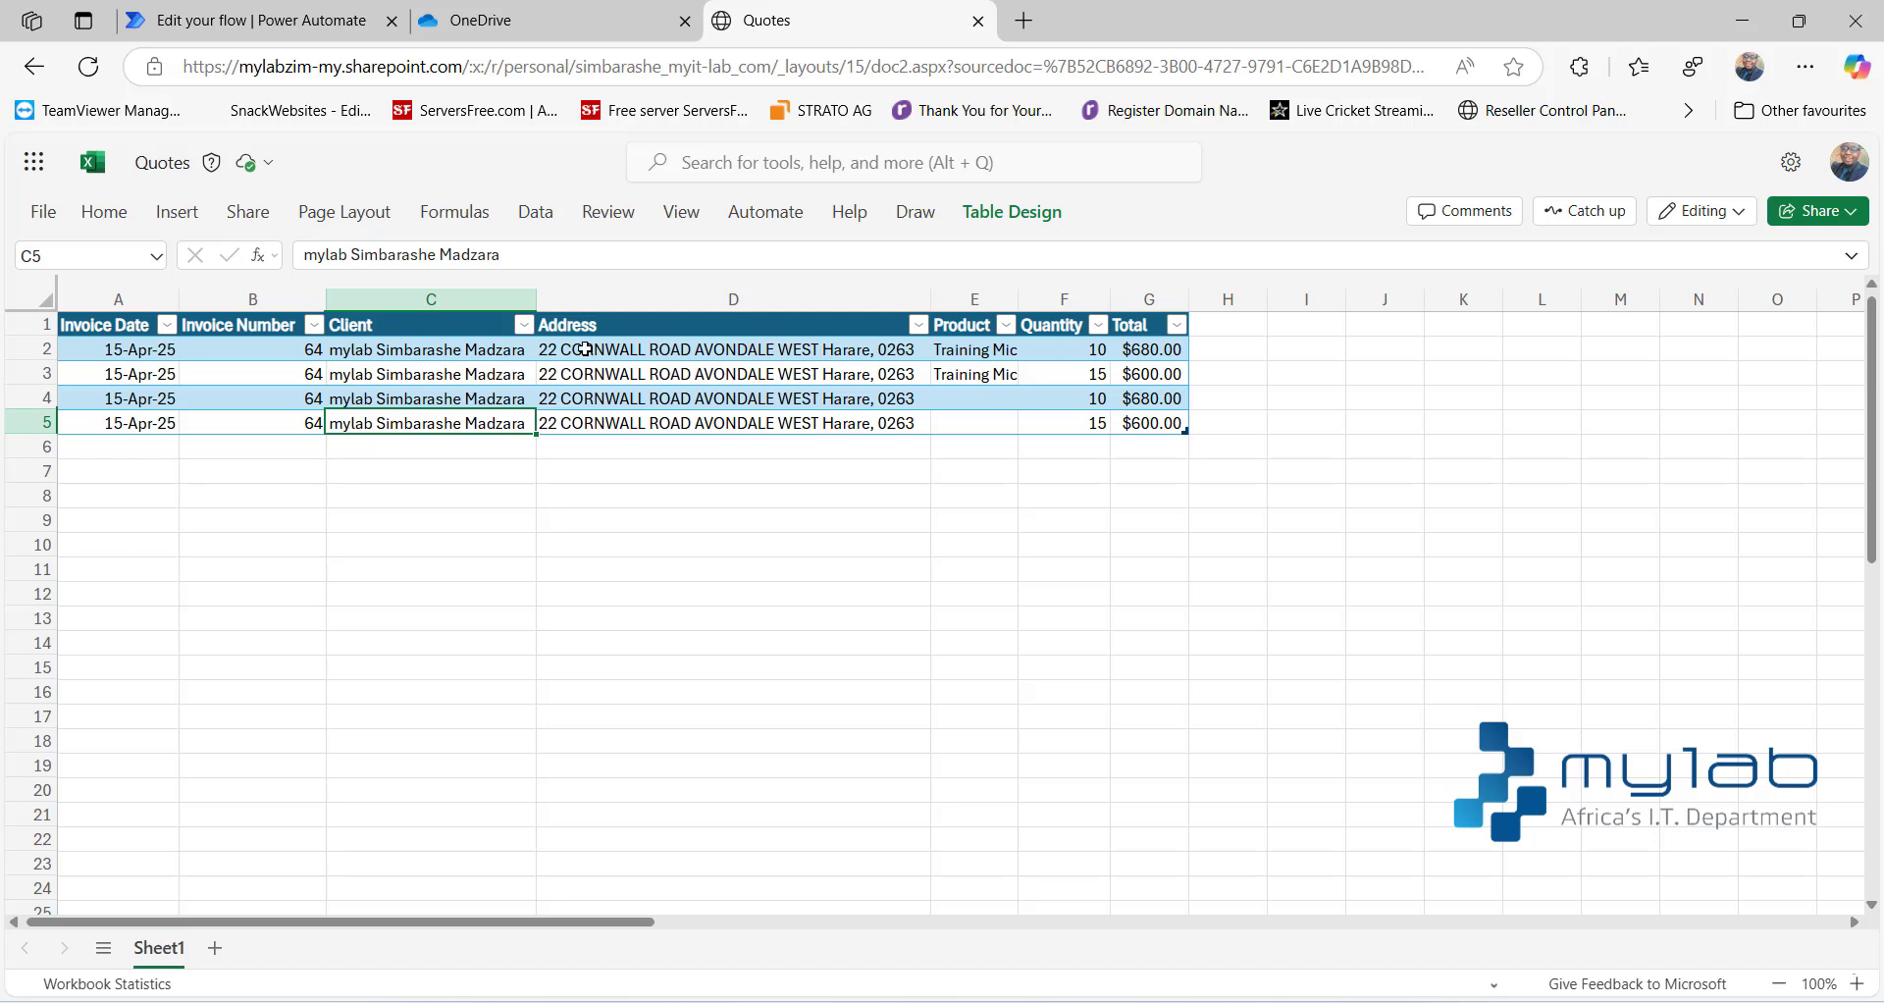
- Return to the OneDrive inv folder and upload Estimate_59_2025-05-15.pdf from the Downloads folder
click(461, 28)
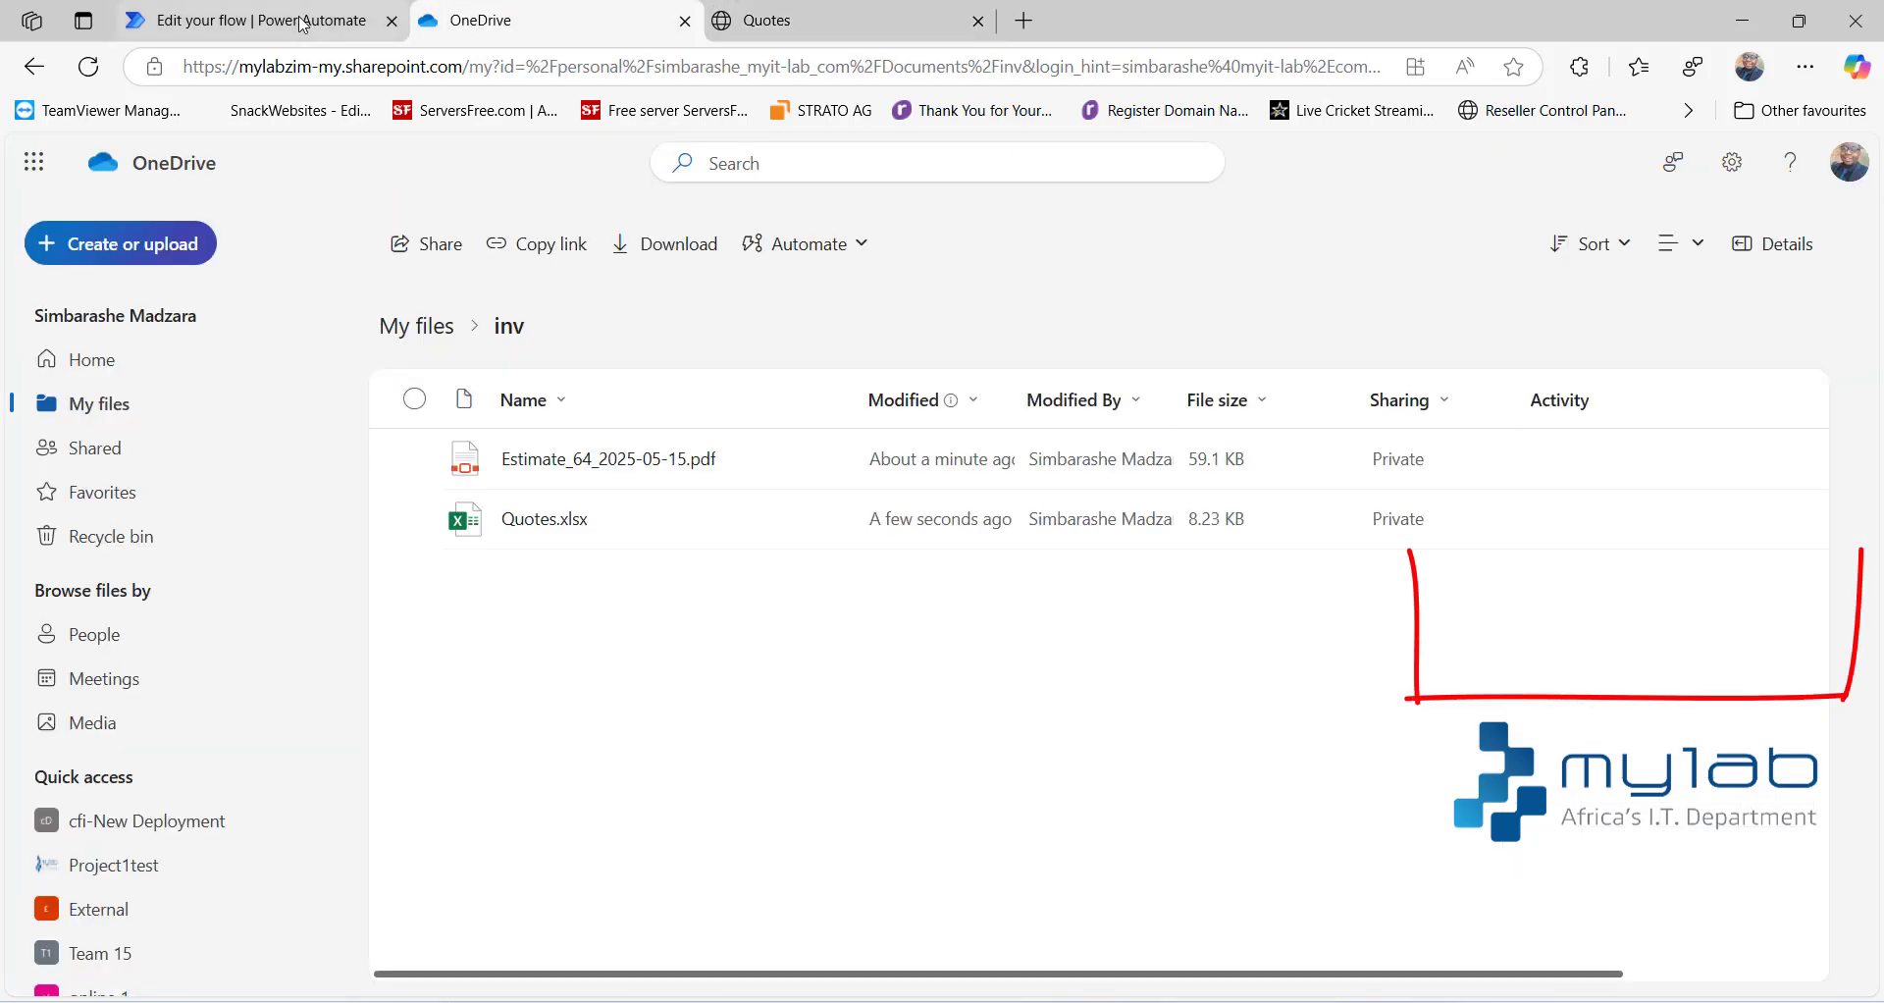
key(ctrl+shift+Tab)
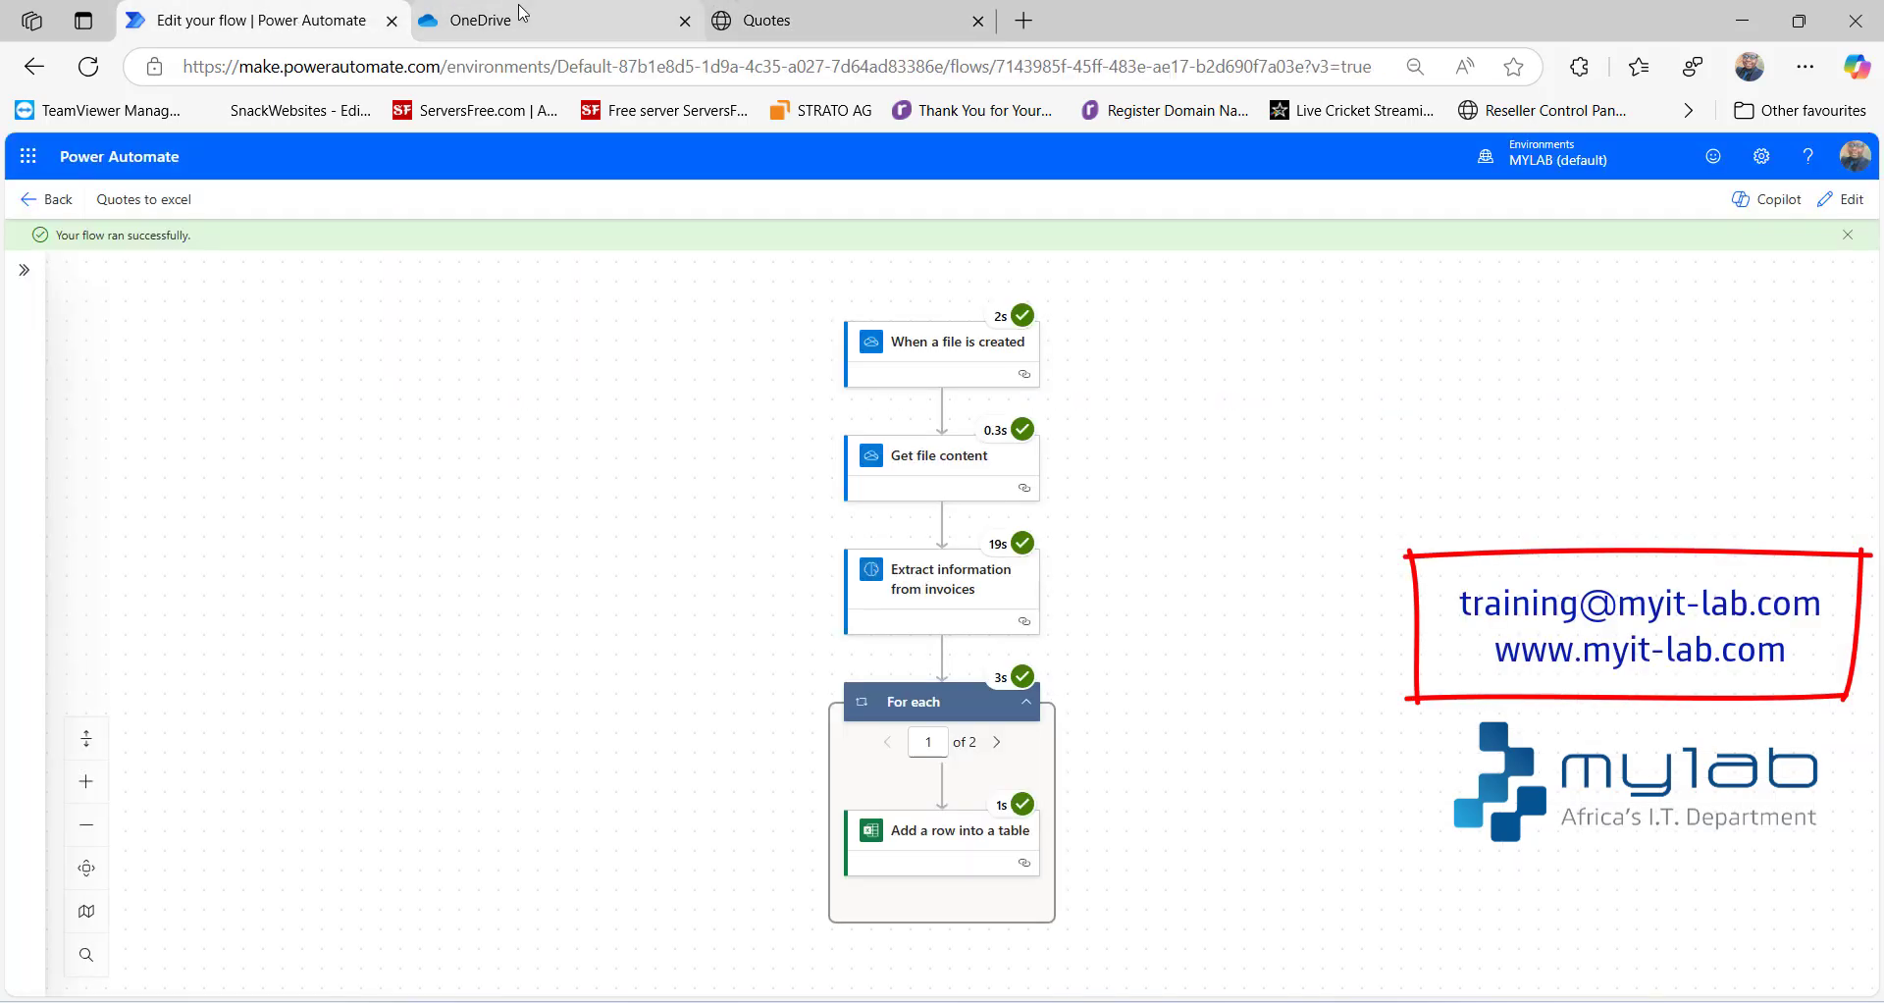
click(522, 16)
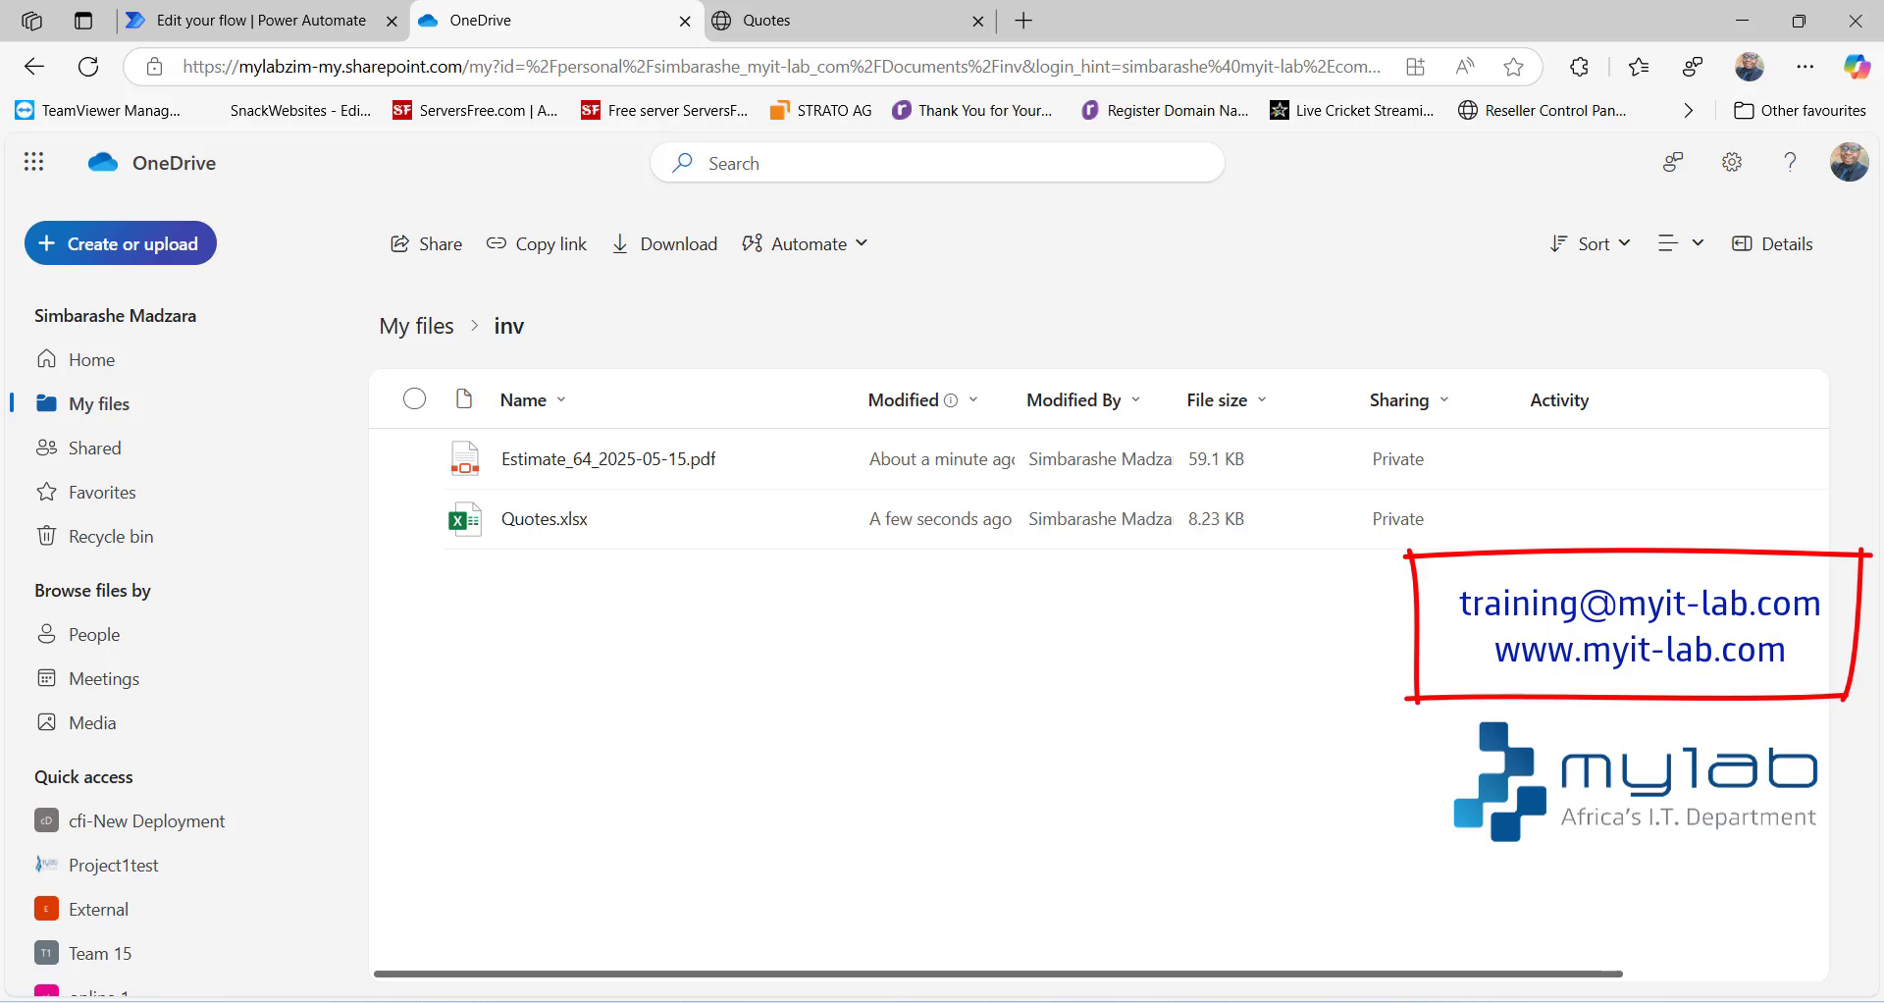
click(810, 1000)
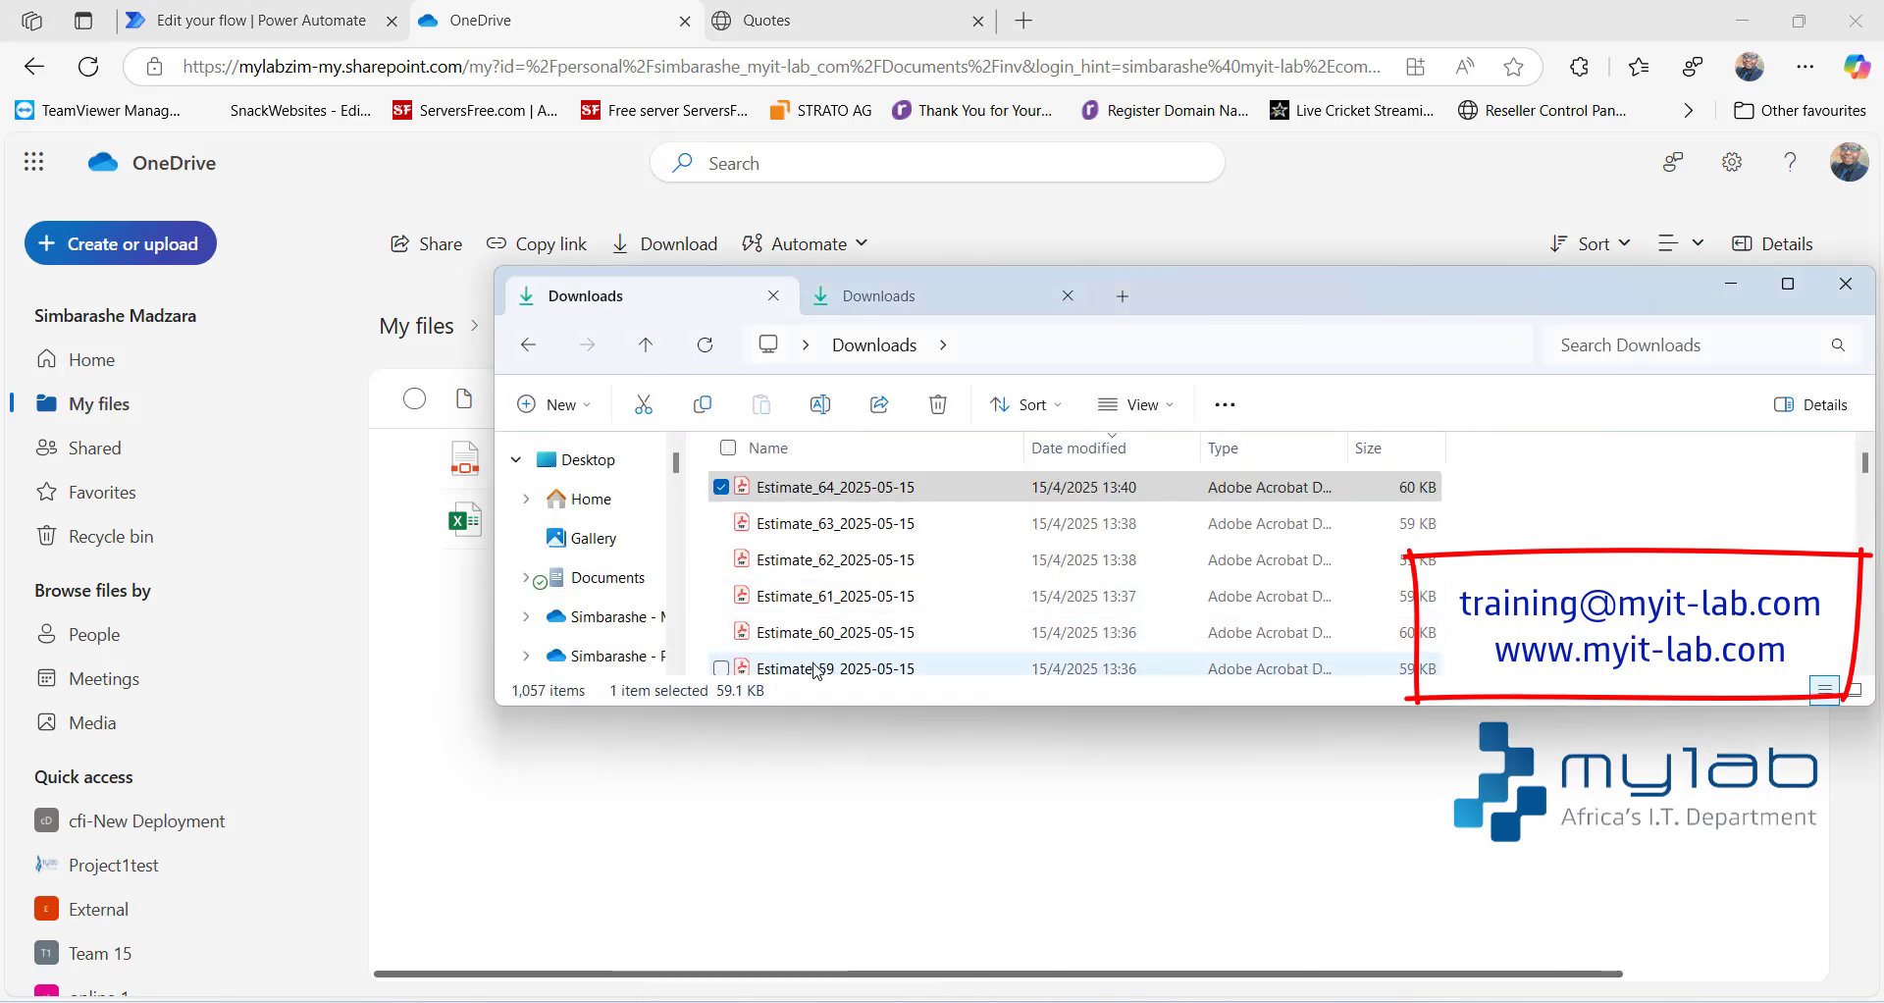
drag(814, 670, 729, 834)
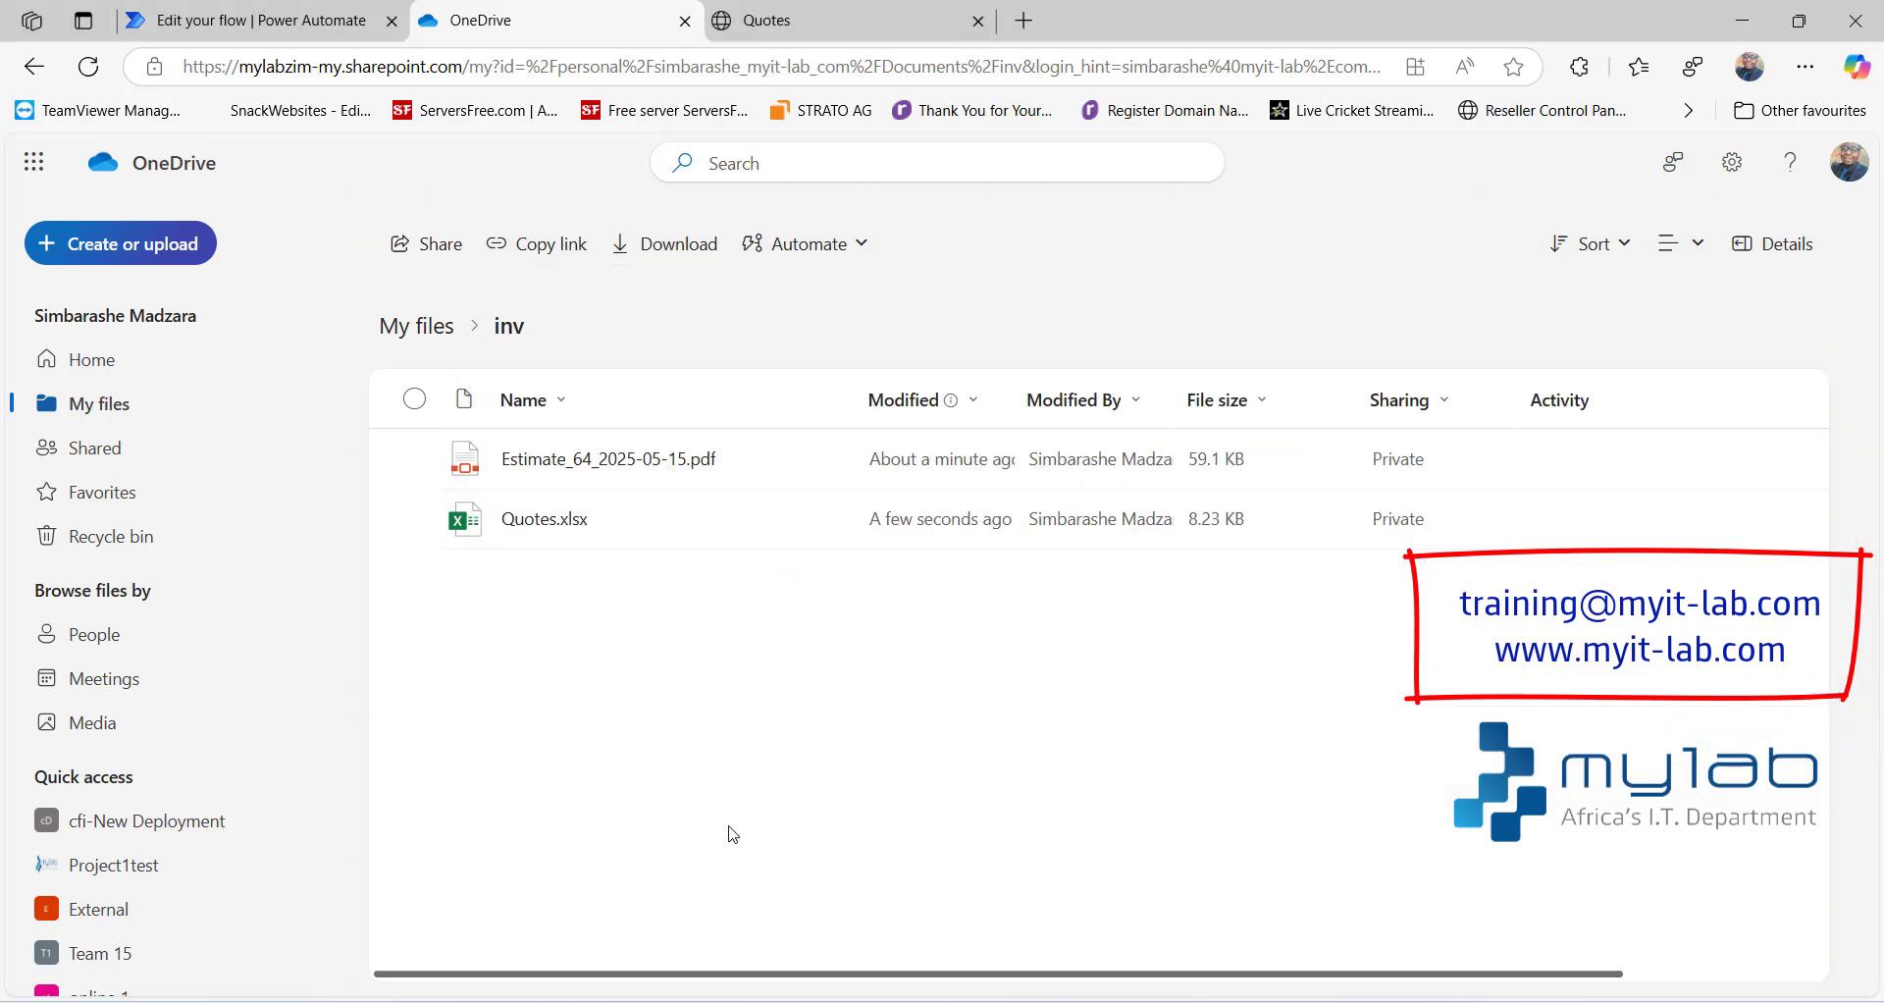
- Check the run history of the Quotes to excel flow in Power Automate, then examine the newly added rows in the Quotes workbook
click(271, 27)
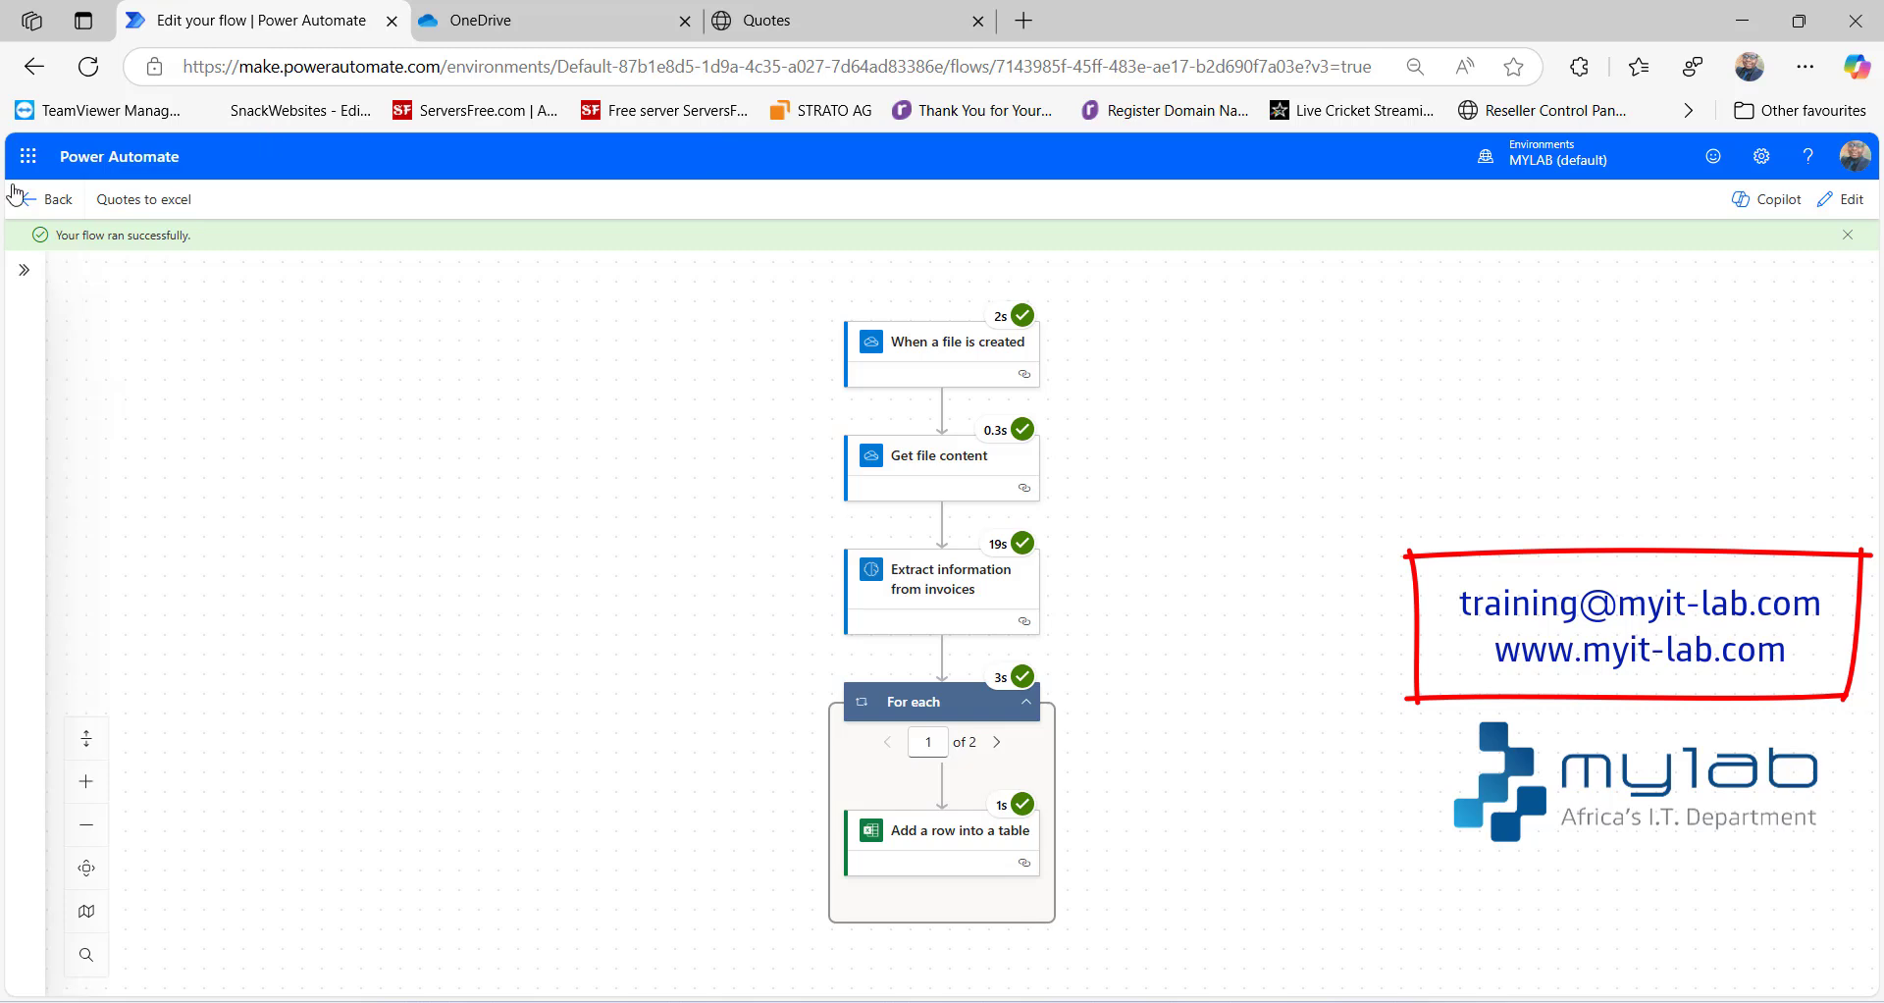
click(40, 209)
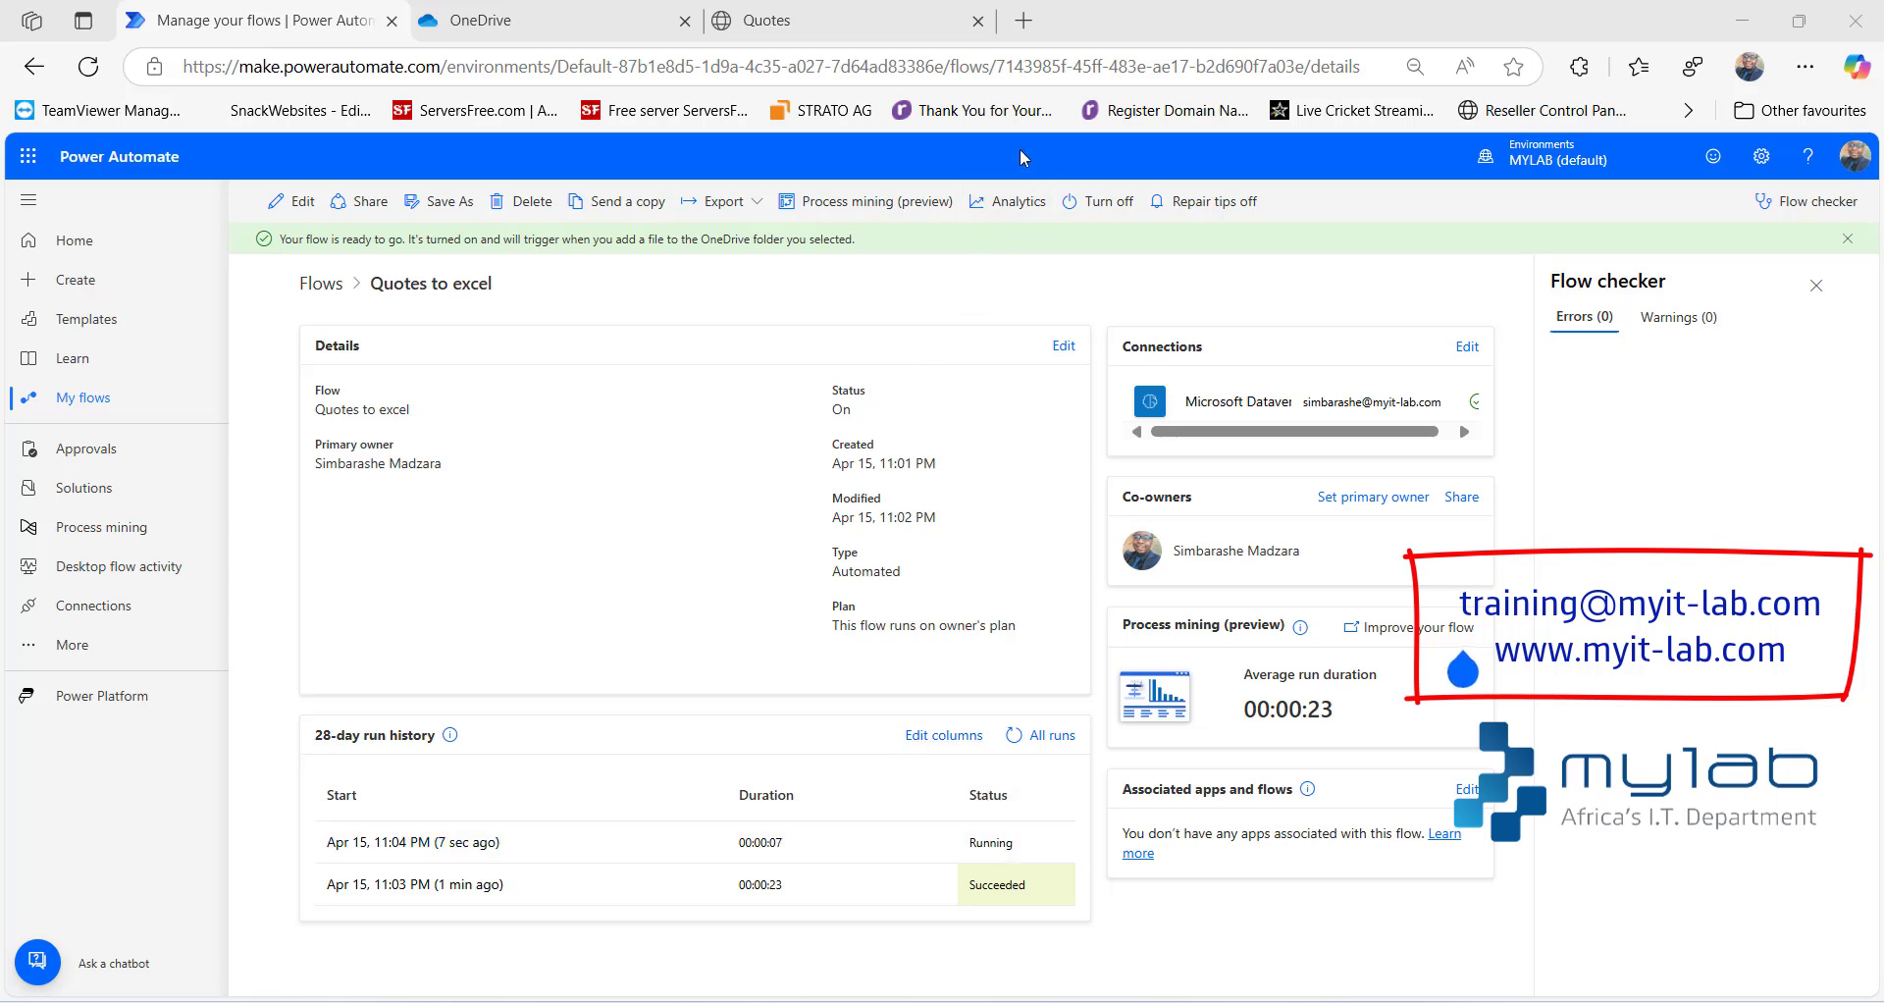
click(861, 27)
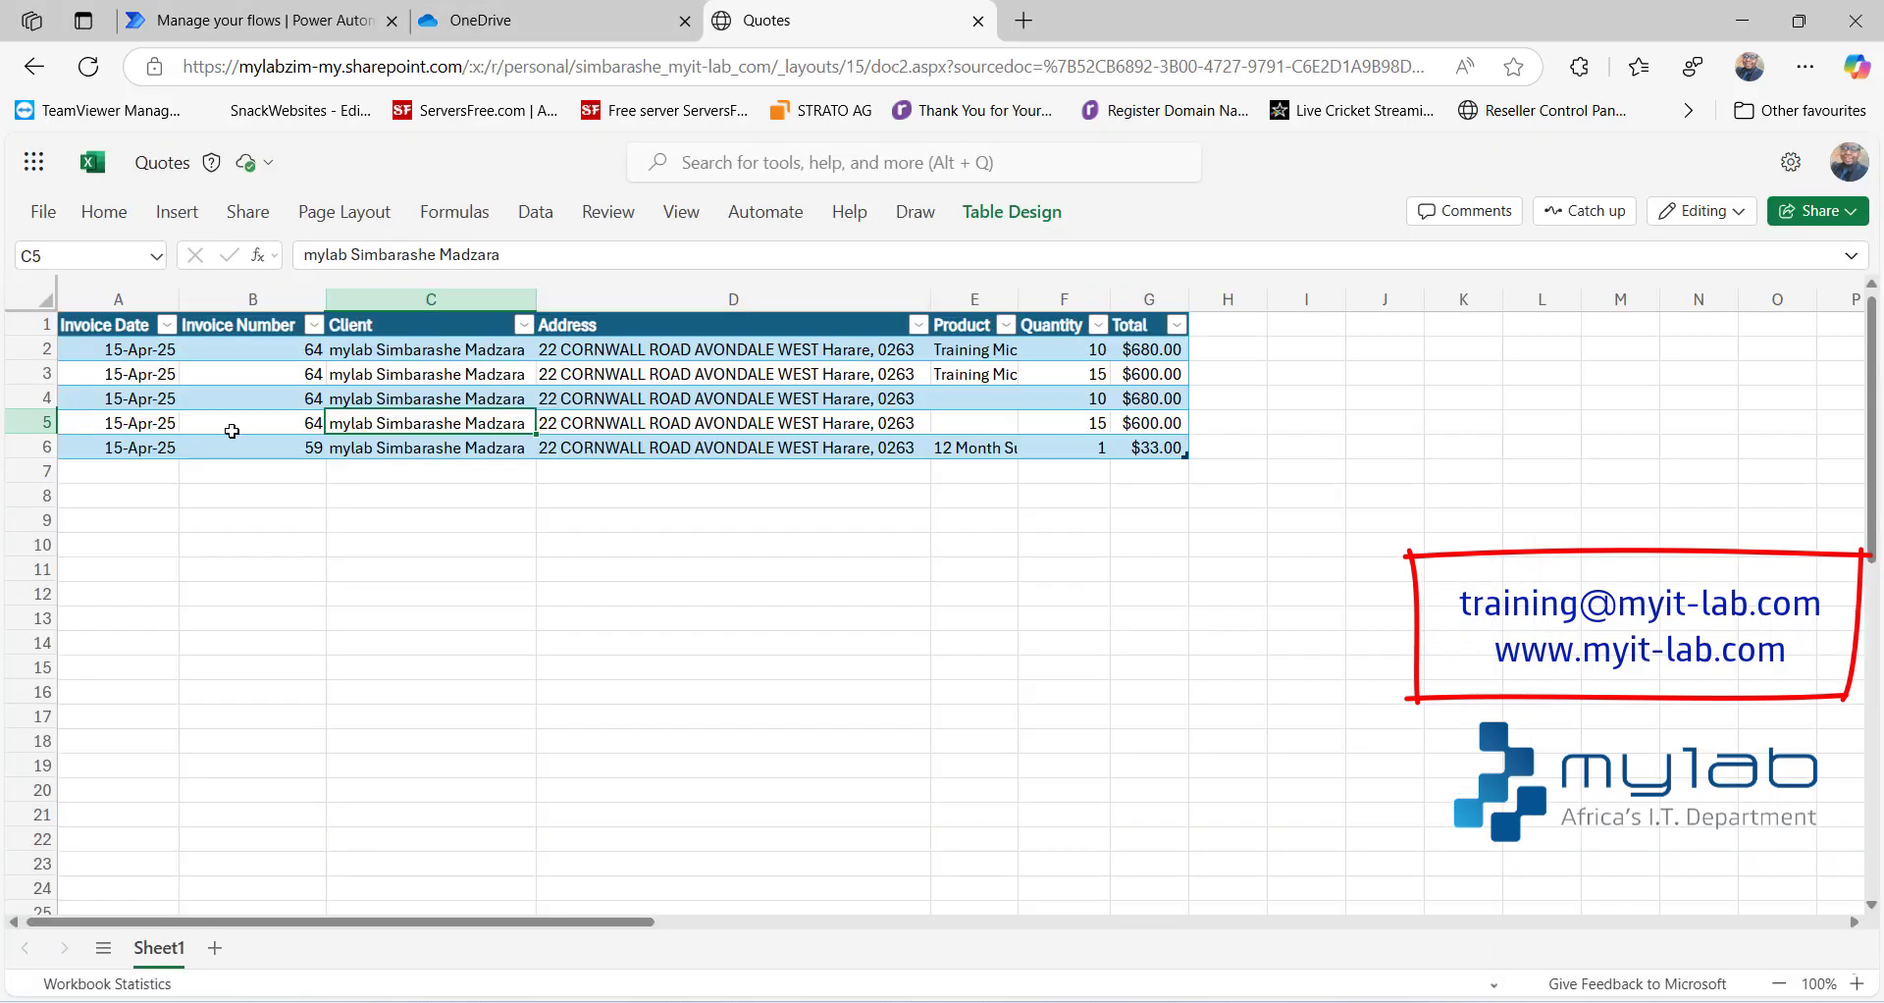
click(36, 446)
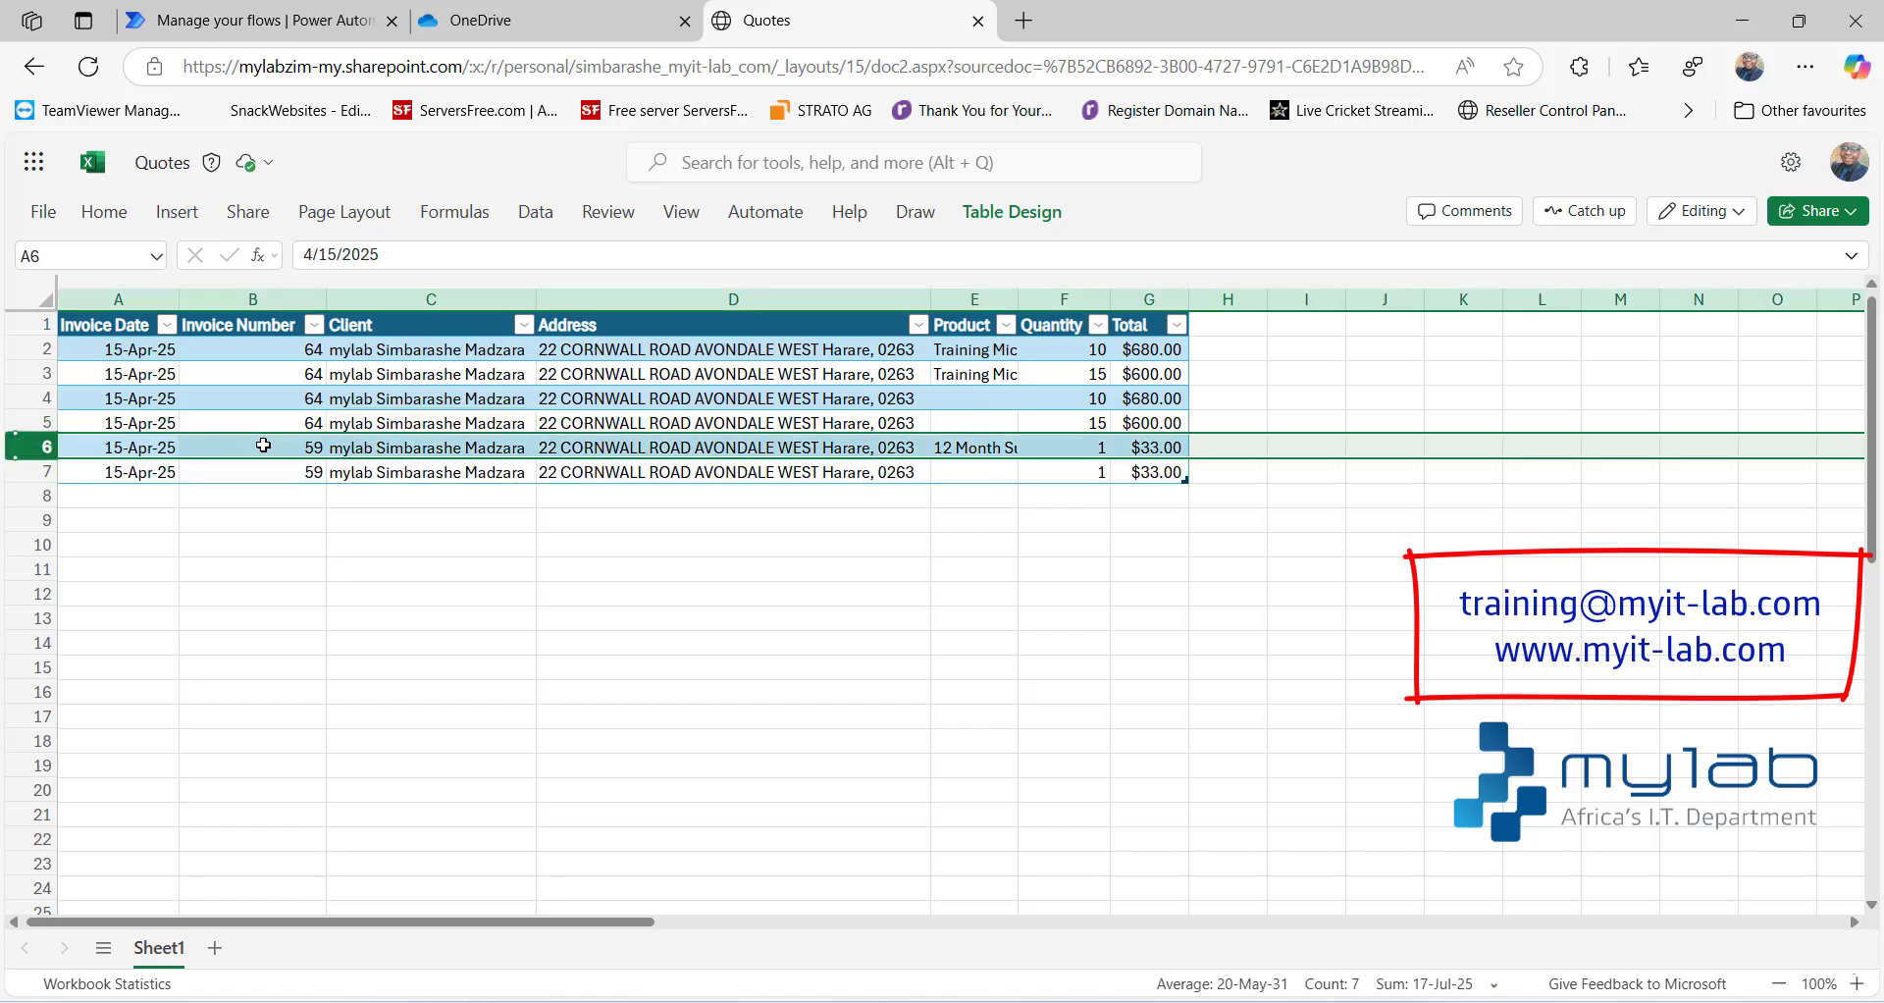
click(206, 474)
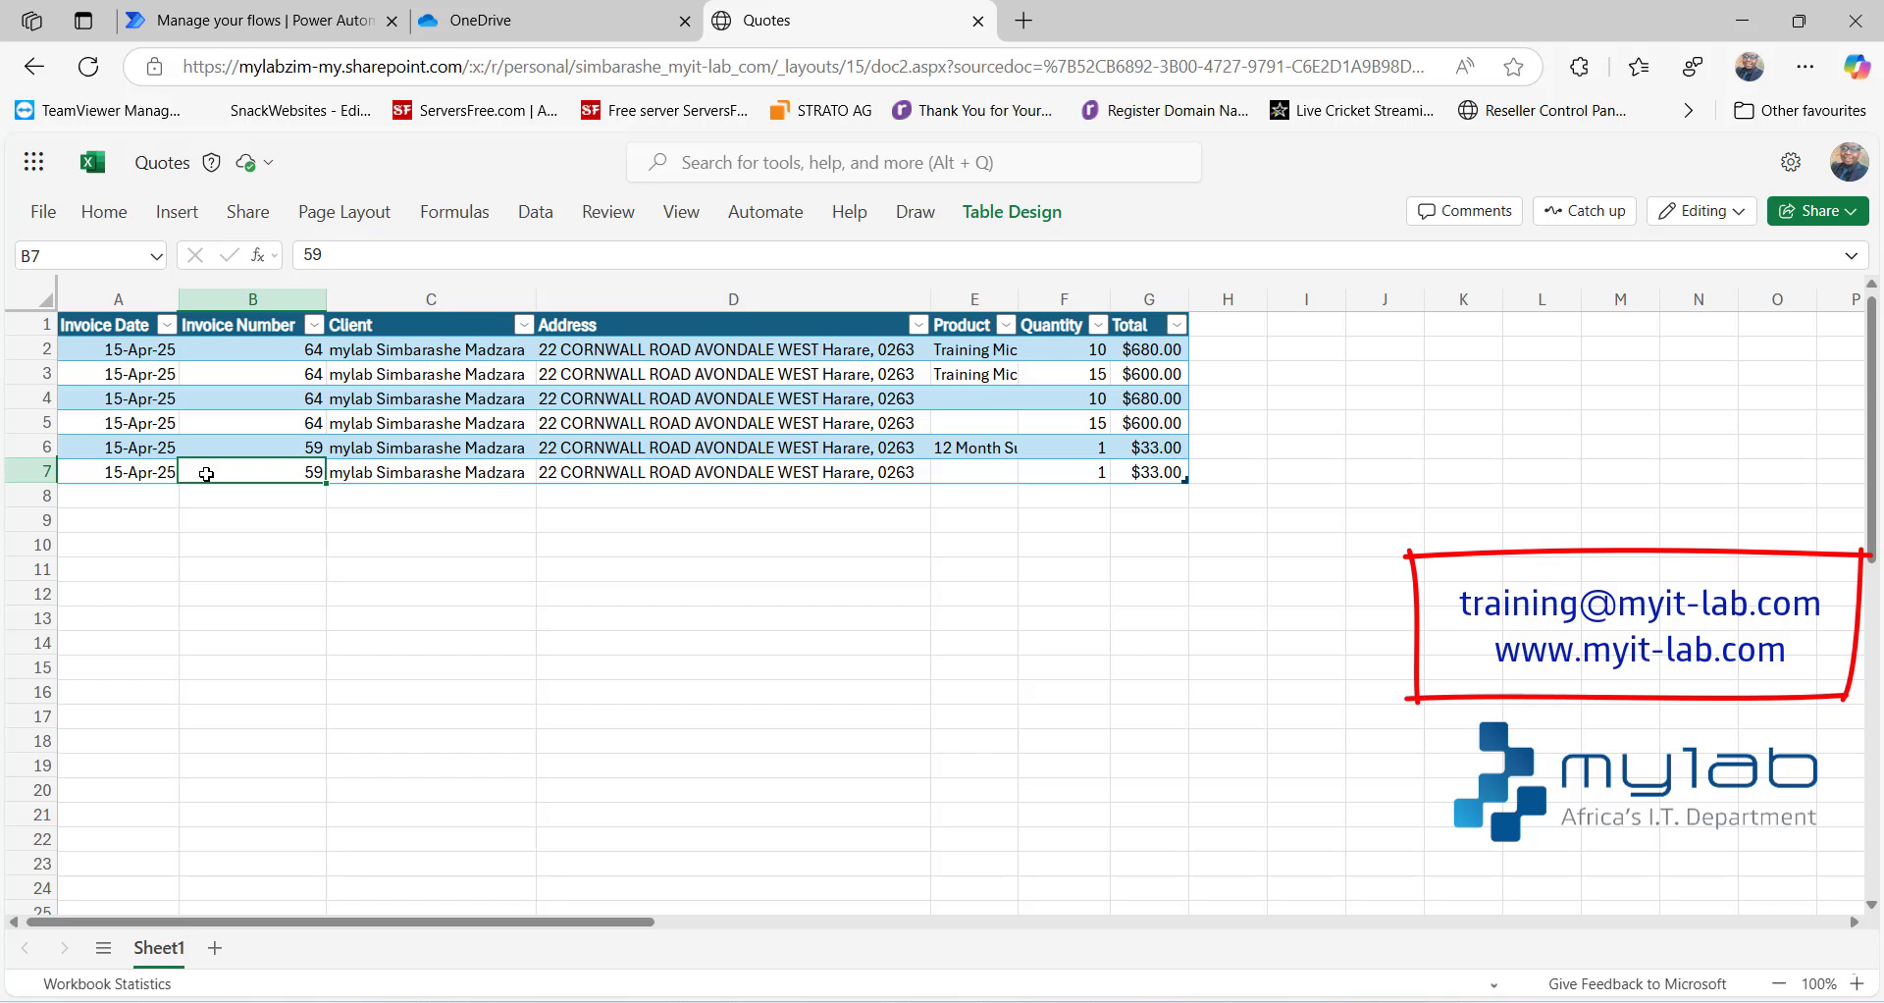
click(1015, 212)
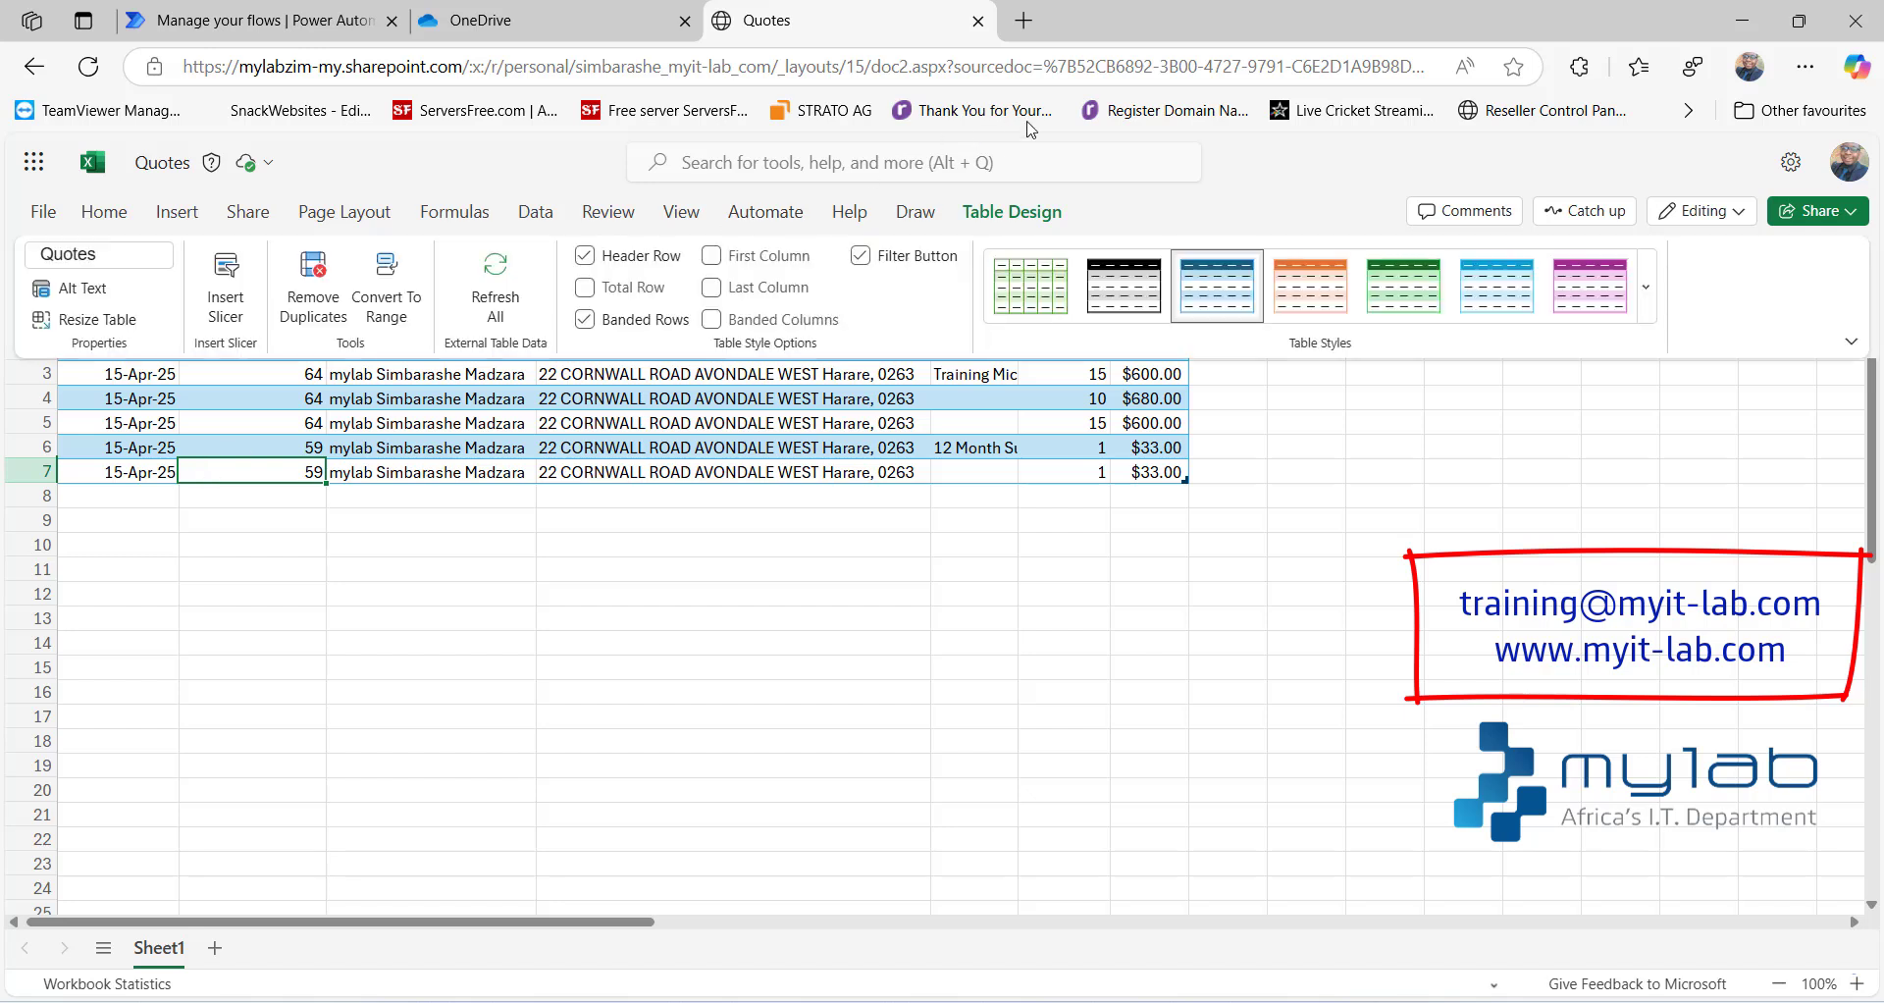